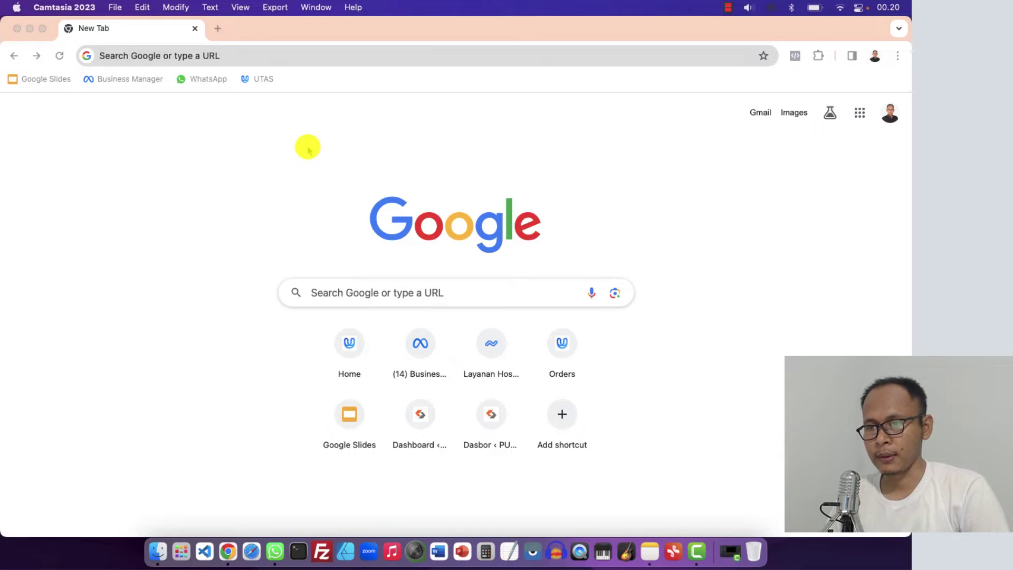
Bring Chrome to the front, nudge its window down and check the signed-in account
{"action": "left_click", "coordinate": [510, 115]}
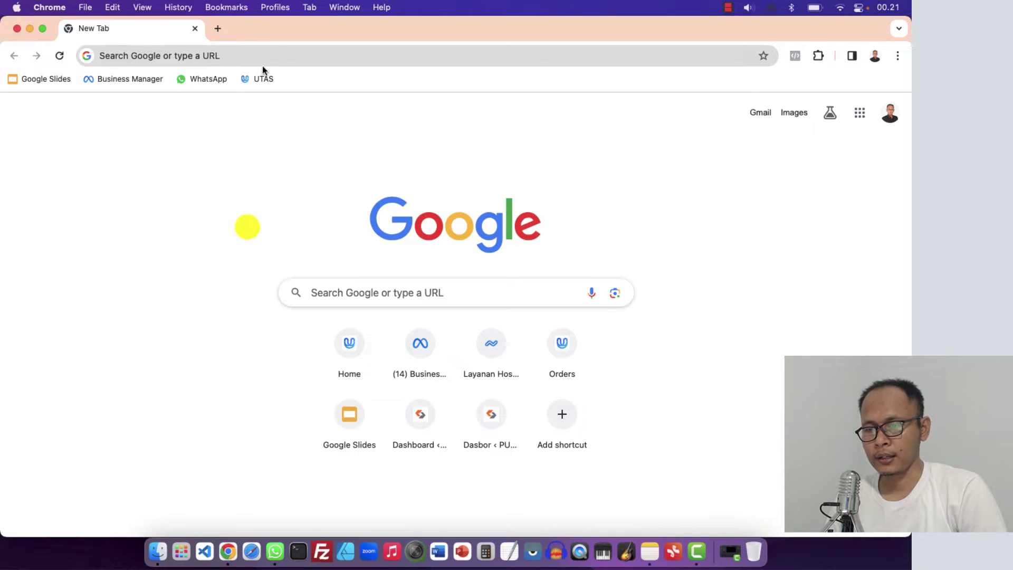
{"action": "mouse_move", "coordinate": [278, 35]}
{"action": "left_mouse_down"}
{"action": "mouse_move", "coordinate": [271, 79]}
{"action": "mouse_move", "coordinate": [289, 38]}
{"action": "left_mouse_up"}
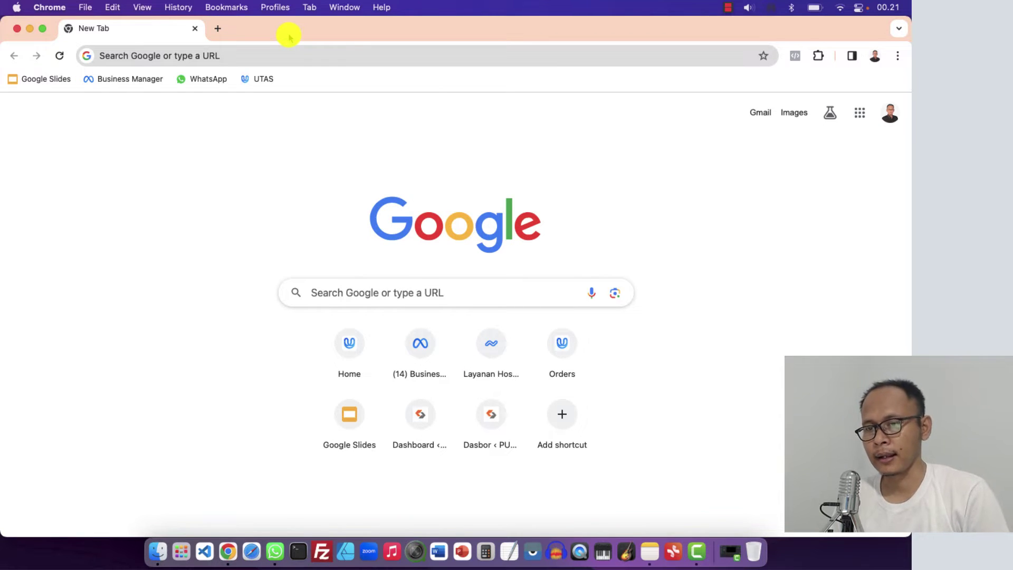
{"action": "left_click", "coordinate": [256, 55]}
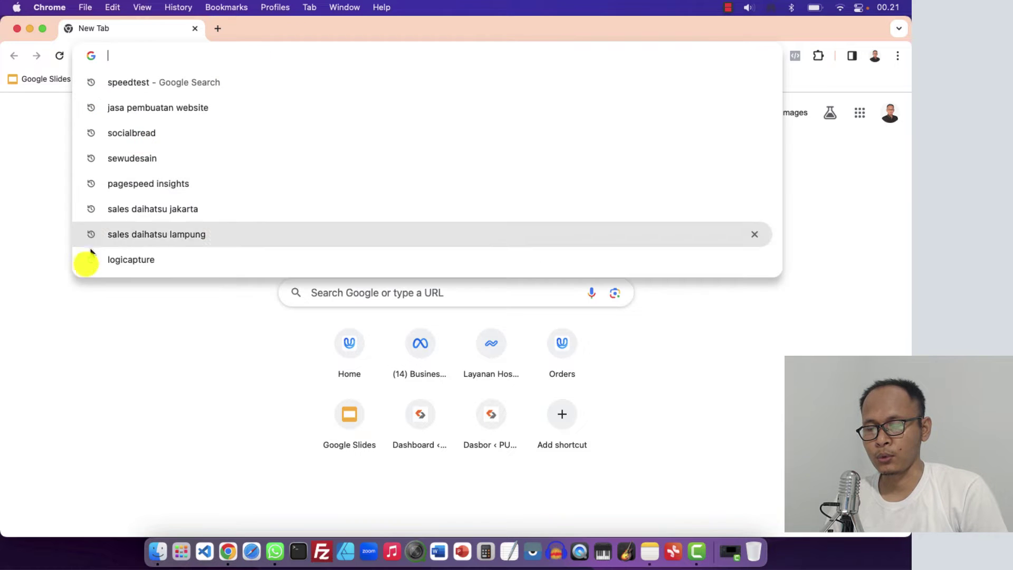
{"action": "key", "text": "Escape"}
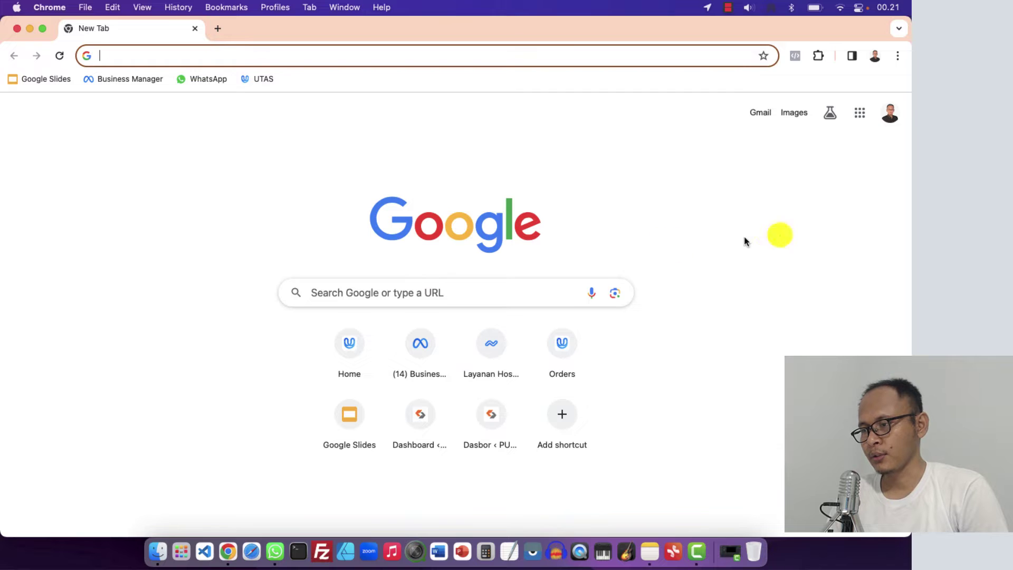
{"action": "left_click", "coordinate": [890, 110]}
{"action": "left_click", "coordinate": [890, 110]}
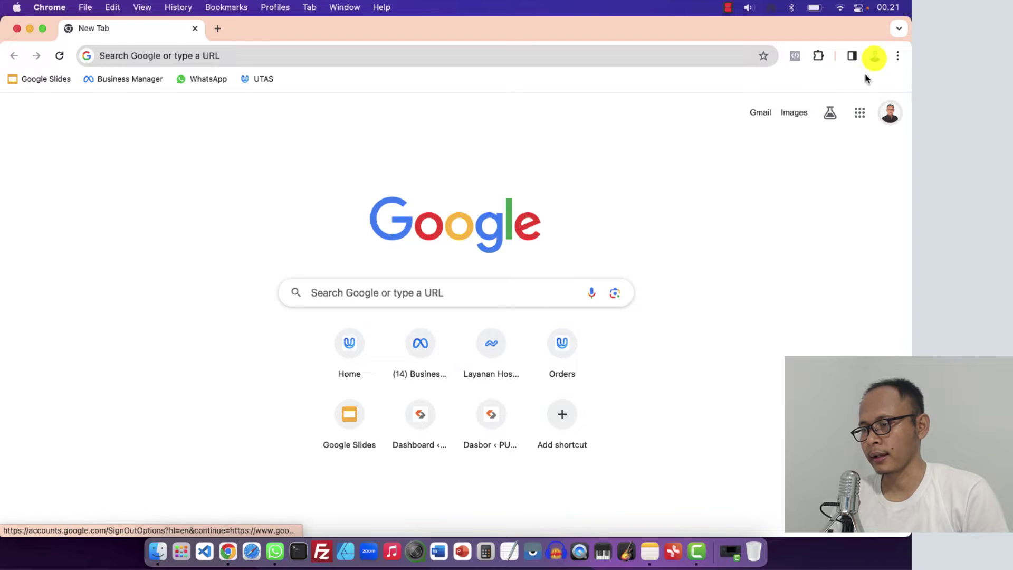
Add a new Chrome browser profile and choose to sign it into a Google account
{"action": "left_click", "coordinate": [874, 57]}
{"action": "scroll", "coordinate": [791, 290], "scroll_direction": "down", "scroll_amount": 3}
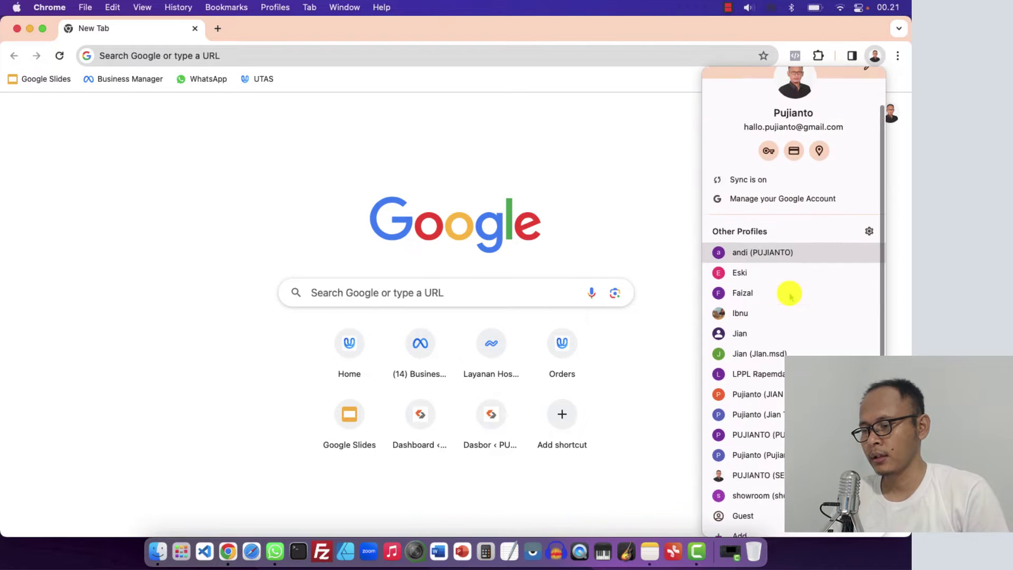
{"action": "left_click", "coordinate": [724, 521]}
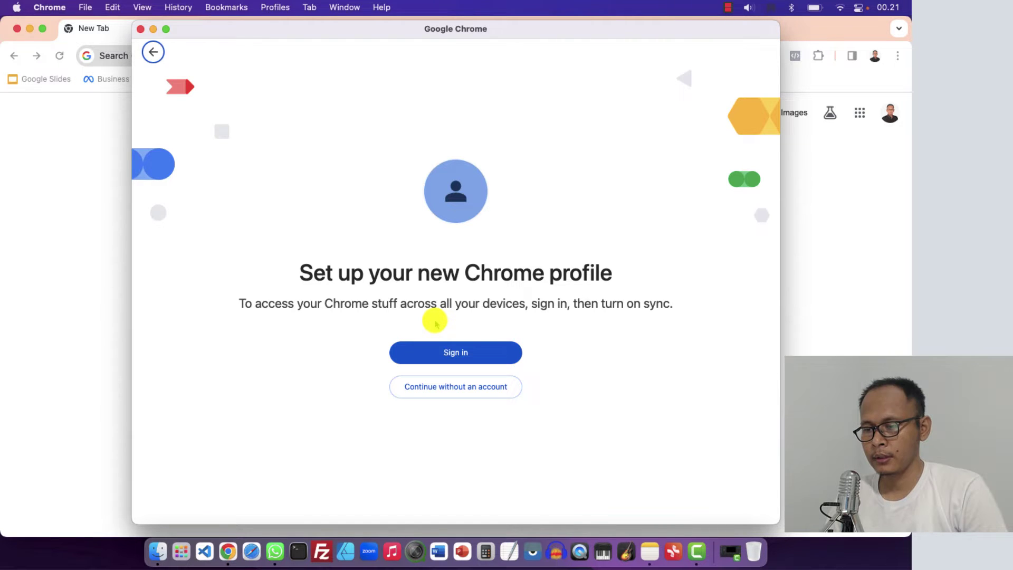
{"action": "left_click", "coordinate": [441, 356]}
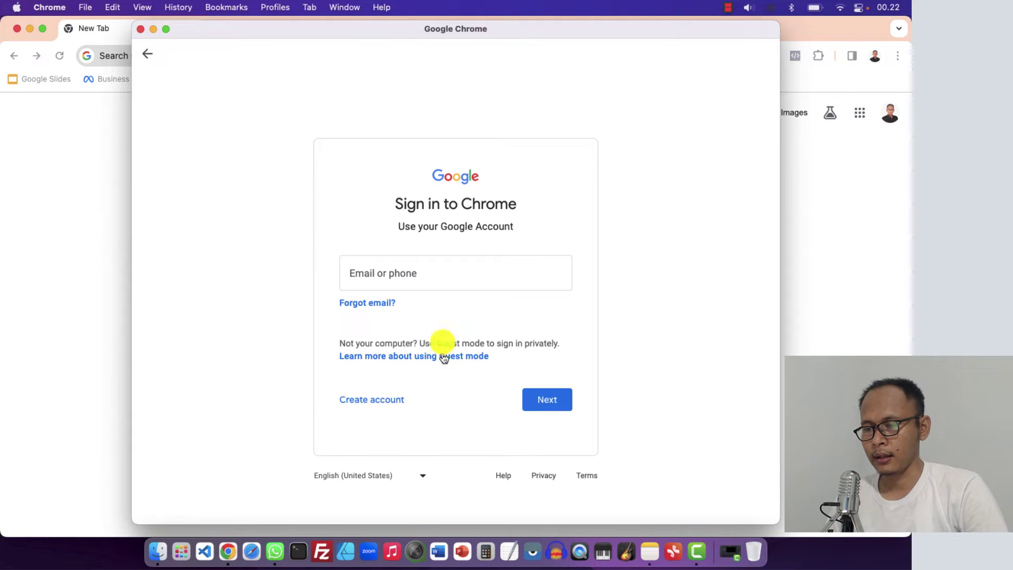
Enter the other Google account's e-mail address for the new profile
{"action": "left_click", "coordinate": [381, 272]}
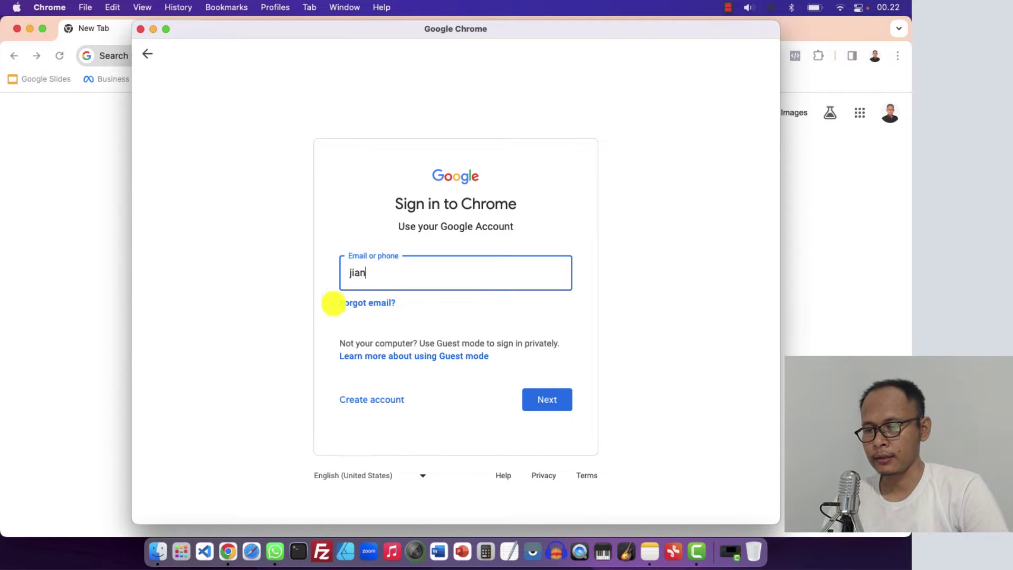
{"action": "left_click", "coordinate": [327, 322]}
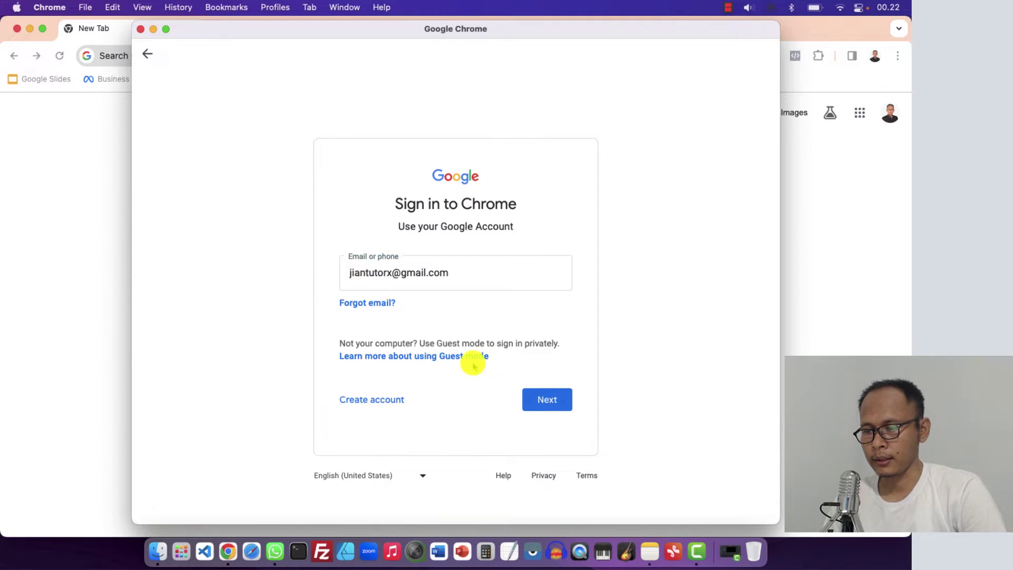
{"action": "left_click", "coordinate": [538, 400]}
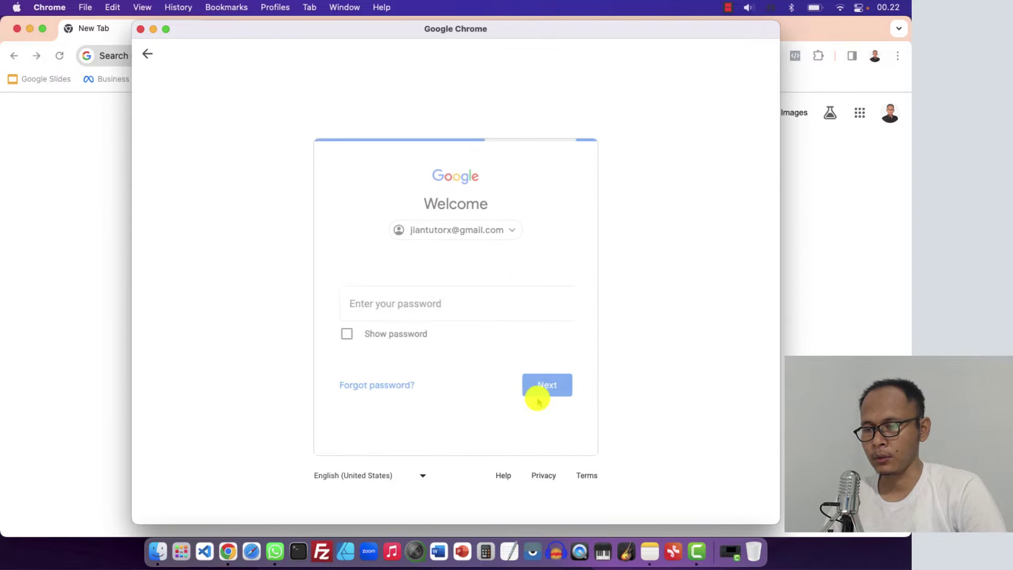
Enter the account password, turn on sync and finish the profile setup
{"action": "left_click", "coordinate": [451, 315]}
{"action": "type", "text": "••••••••••••"}
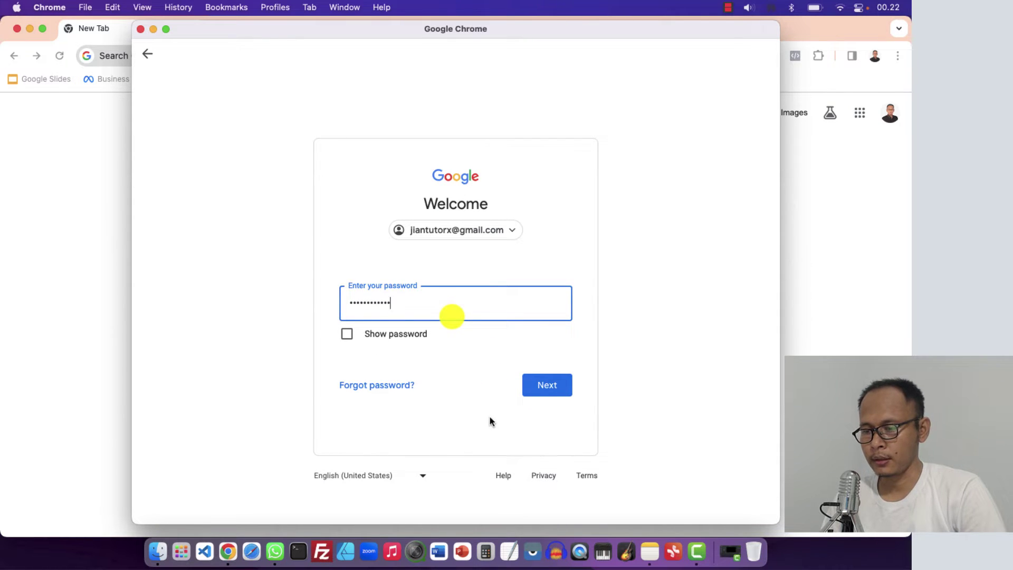
{"action": "left_click", "coordinate": [546, 390]}
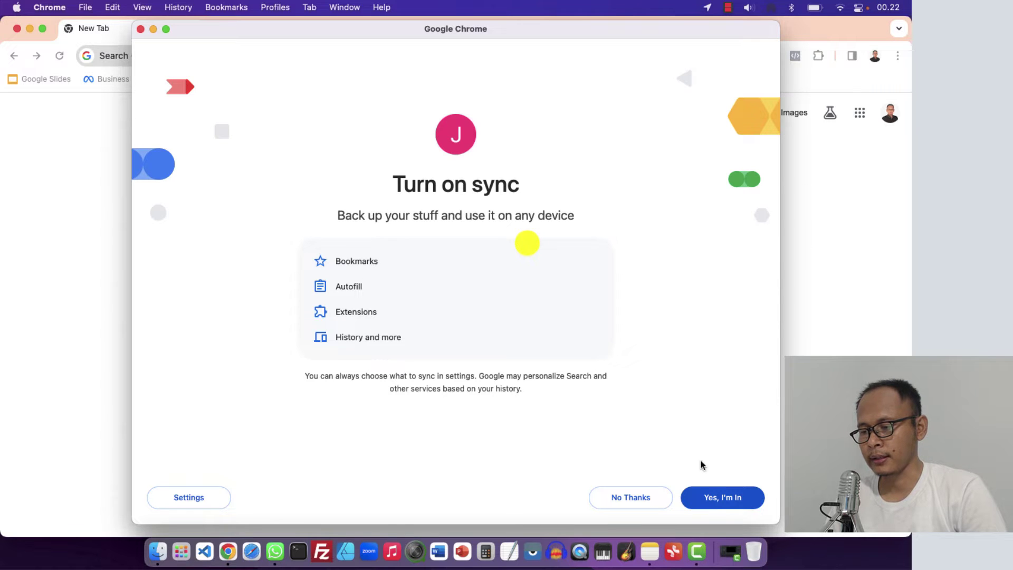
{"action": "left_click", "coordinate": [721, 497]}
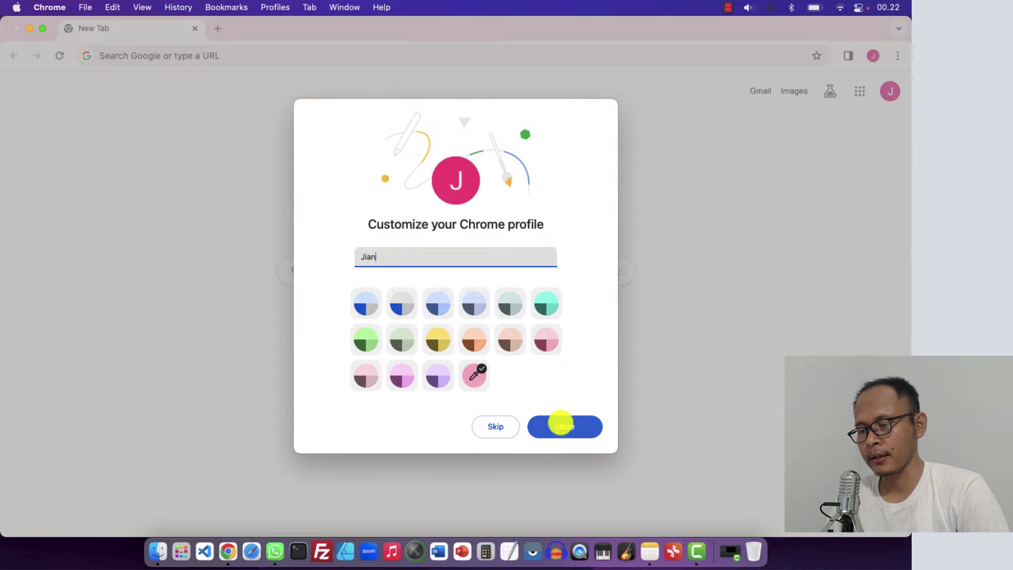
{"action": "left_click", "coordinate": [563, 425]}
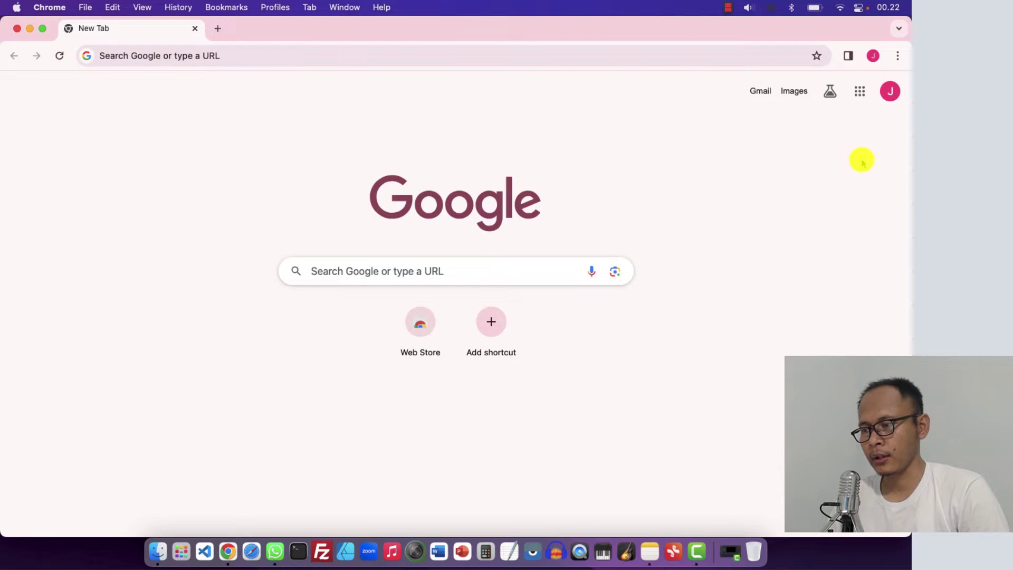
Confirm the signed-in account and go to ads.google.com
{"action": "left_click", "coordinate": [891, 93]}
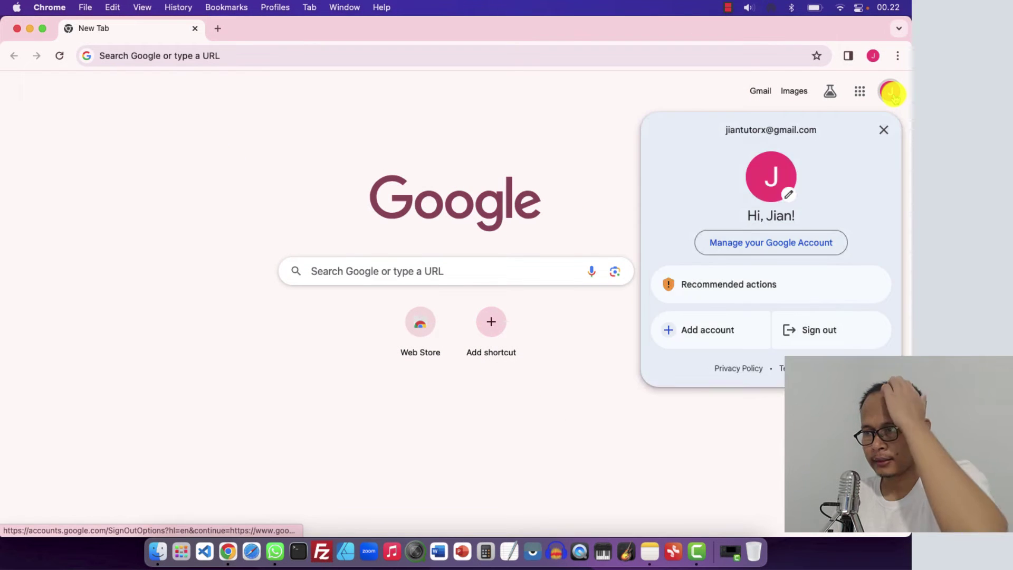
{"action": "left_click", "coordinate": [891, 92]}
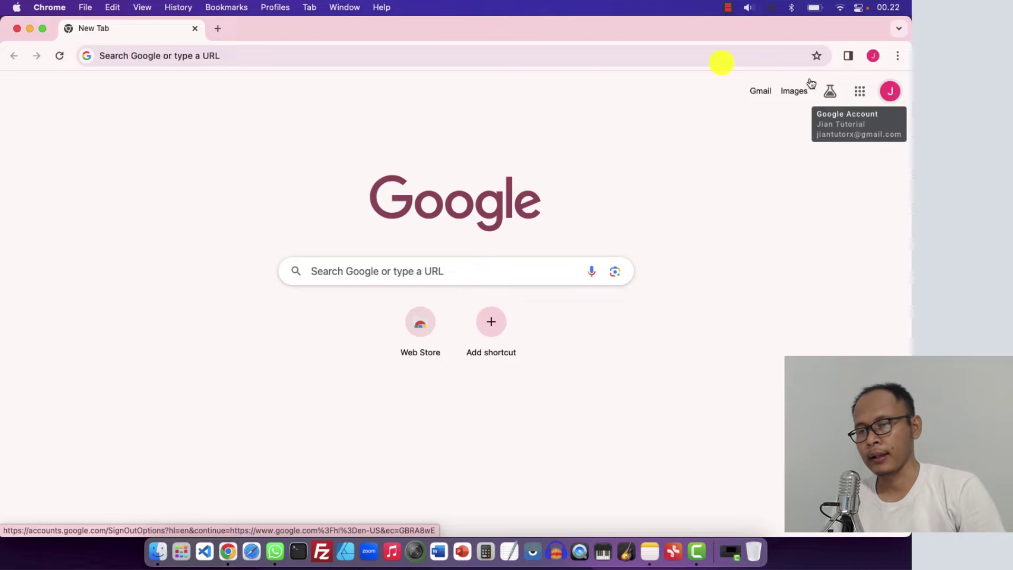
{"action": "left_click", "coordinate": [149, 56]}
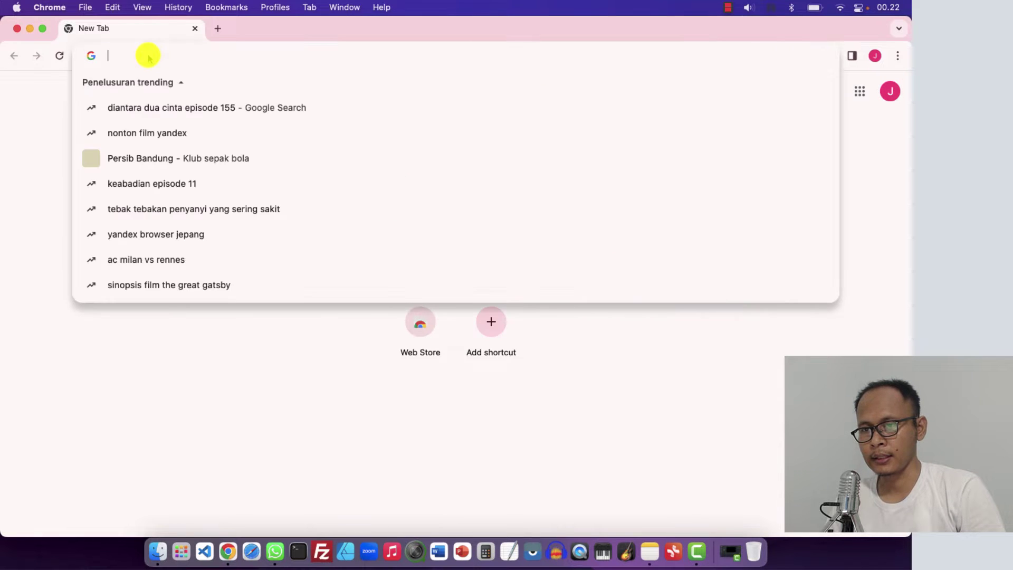
{"action": "type", "text": "ads"}
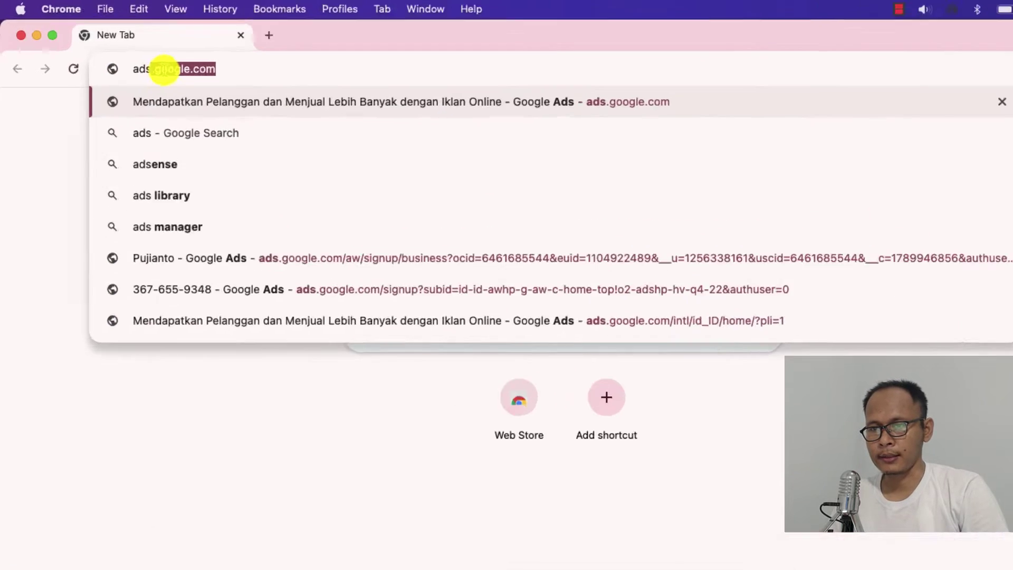
{"action": "type", "text": ".go"}
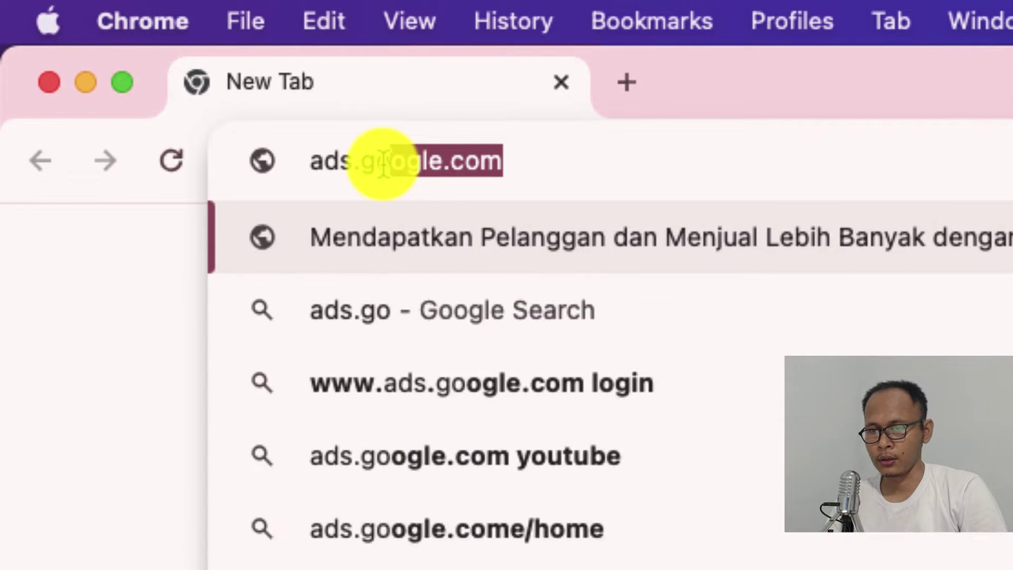
{"action": "type", "text": "ogle.com"}
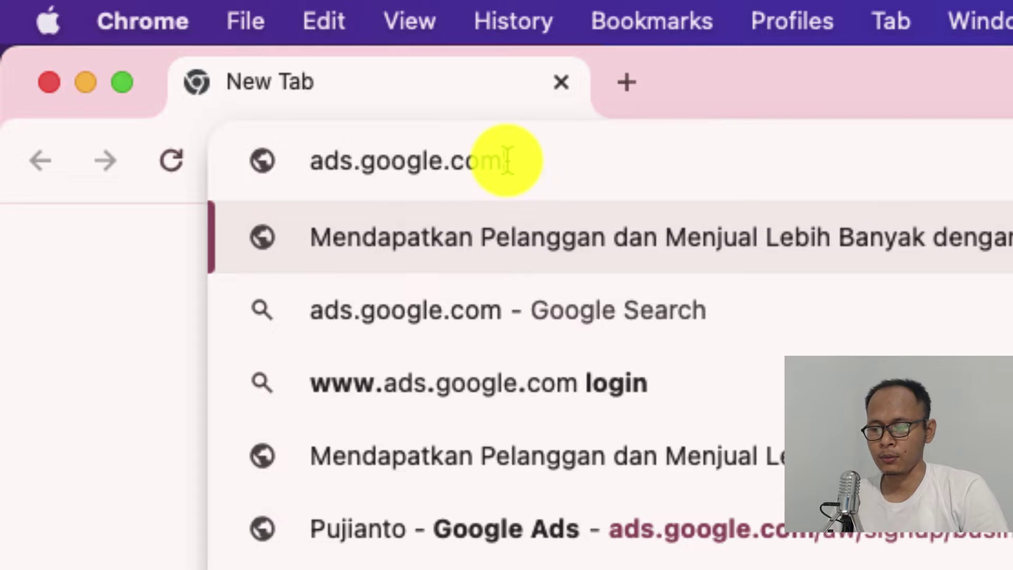
{"action": "key", "text": "Return"}
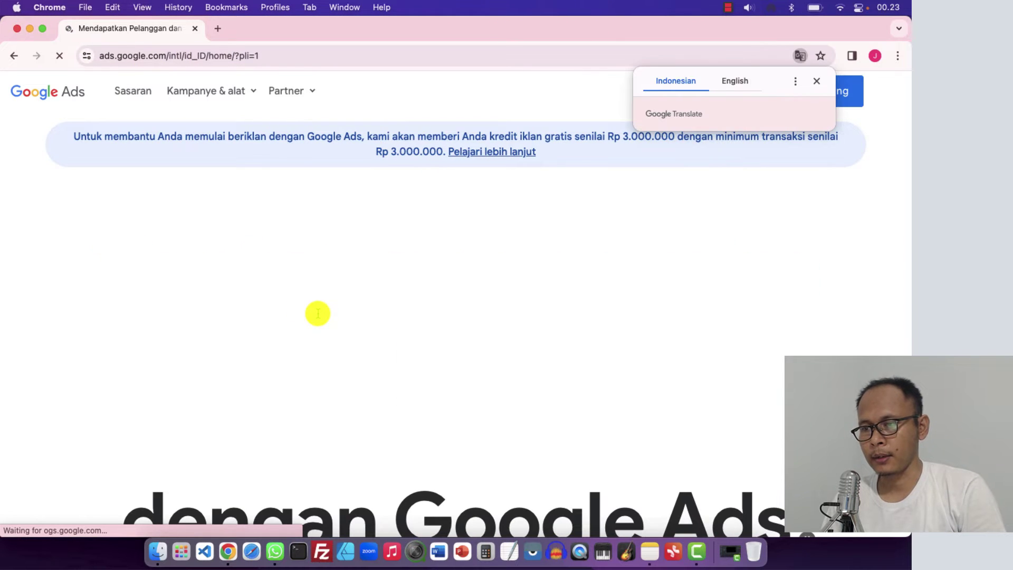
Dismiss the translation offer, browse the Google Ads homepage and choose Mulai sekarang
{"action": "scroll", "coordinate": [318, 314], "scroll_direction": "down", "scroll_amount": 10}
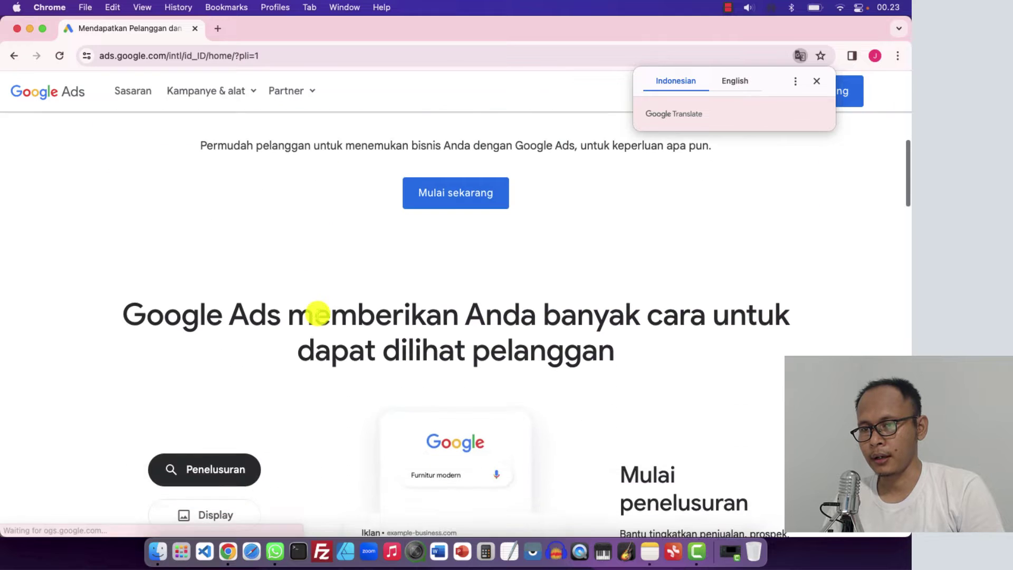
{"action": "scroll", "coordinate": [318, 313], "scroll_direction": "down", "scroll_amount": 10}
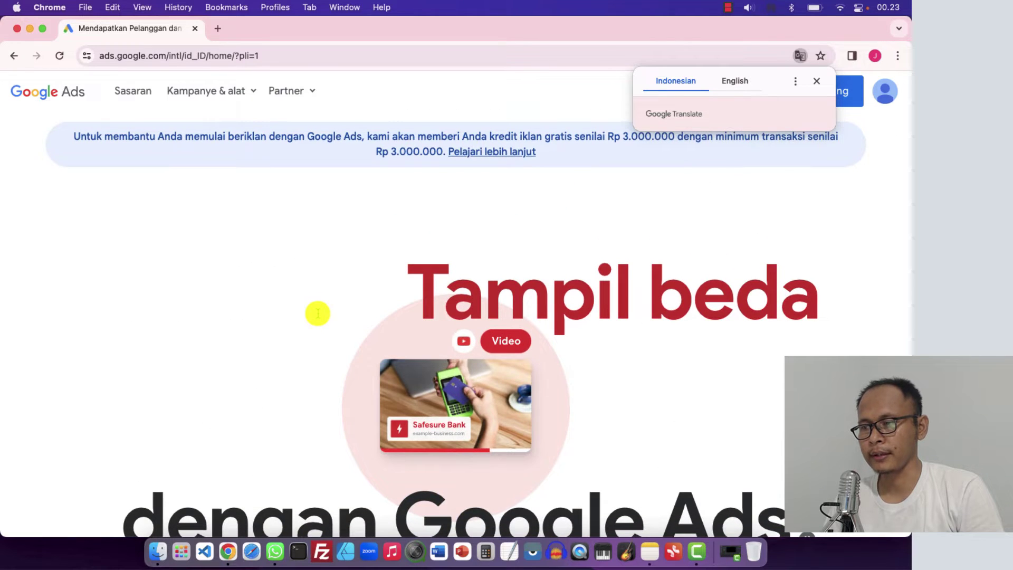
{"action": "left_click", "coordinate": [816, 81]}
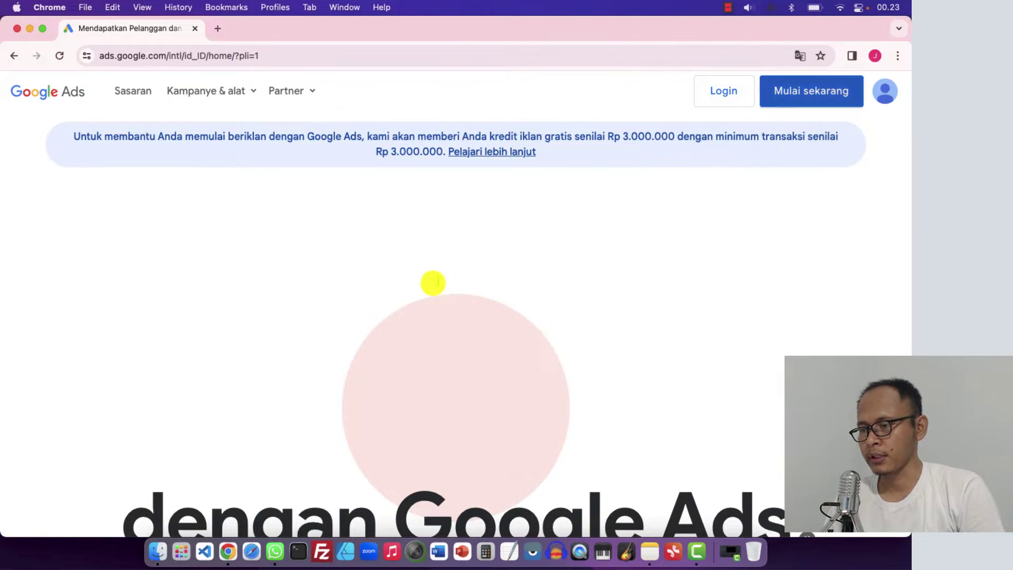
{"action": "scroll", "coordinate": [433, 282], "scroll_direction": "down", "scroll_amount": 10}
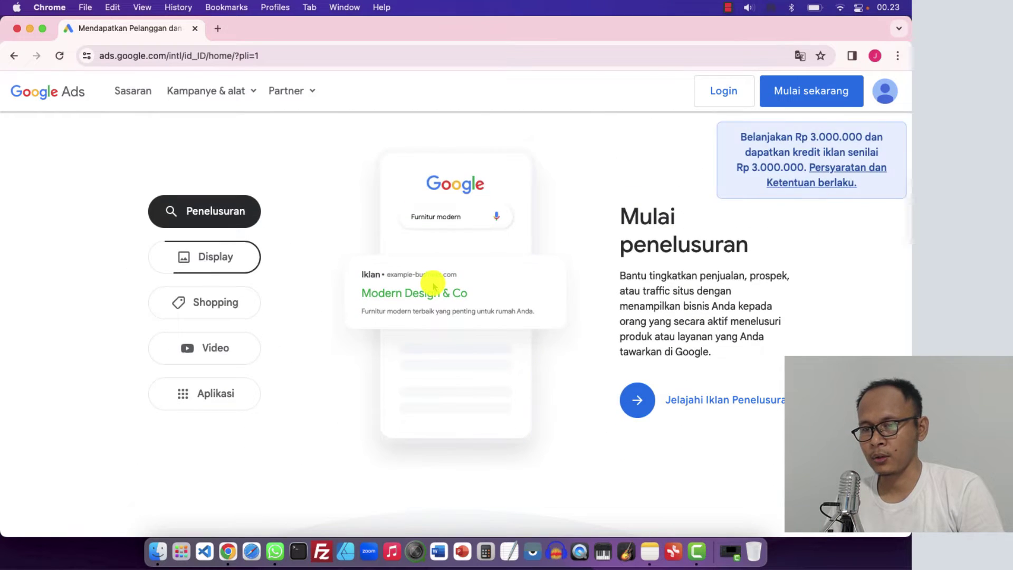
{"action": "scroll", "coordinate": [433, 285], "scroll_direction": "down", "scroll_amount": 3}
{"action": "scroll", "coordinate": [432, 285], "scroll_direction": "up", "scroll_amount": 8}
{"action": "scroll", "coordinate": [432, 284], "scroll_direction": "down", "scroll_amount": 10}
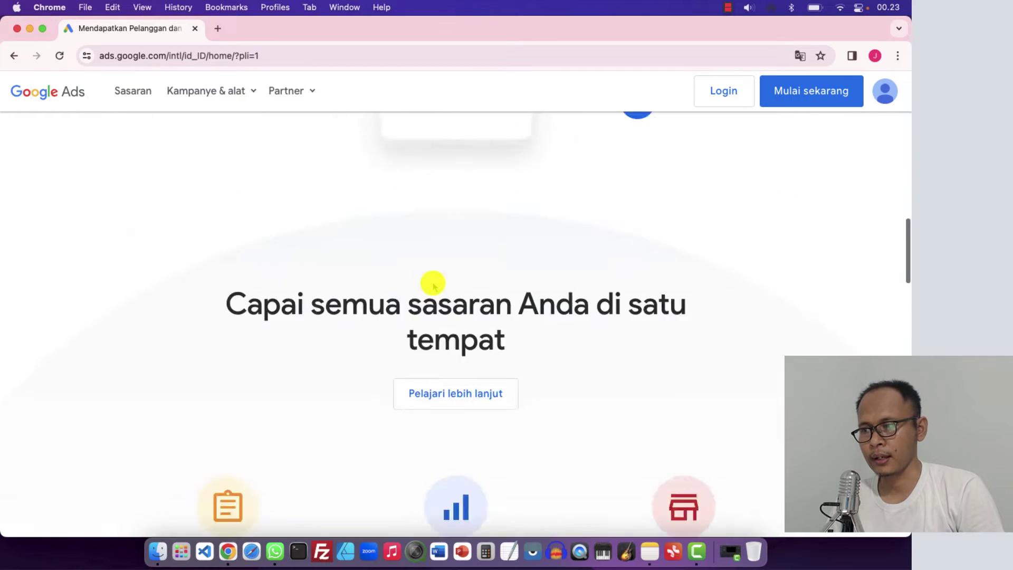
{"action": "scroll", "coordinate": [432, 285], "scroll_direction": "up", "scroll_amount": 15}
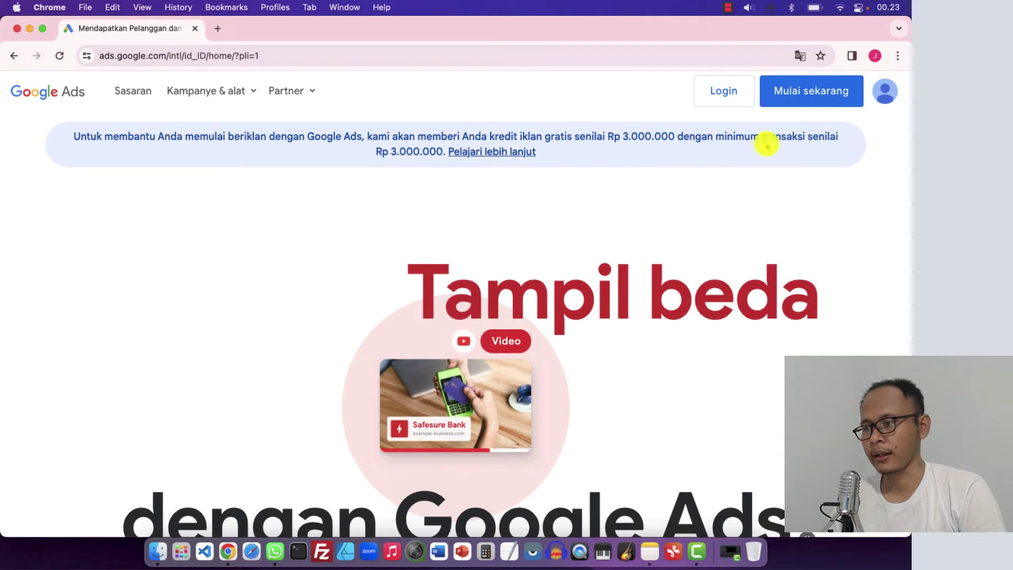
{"action": "left_click", "coordinate": [806, 94]}
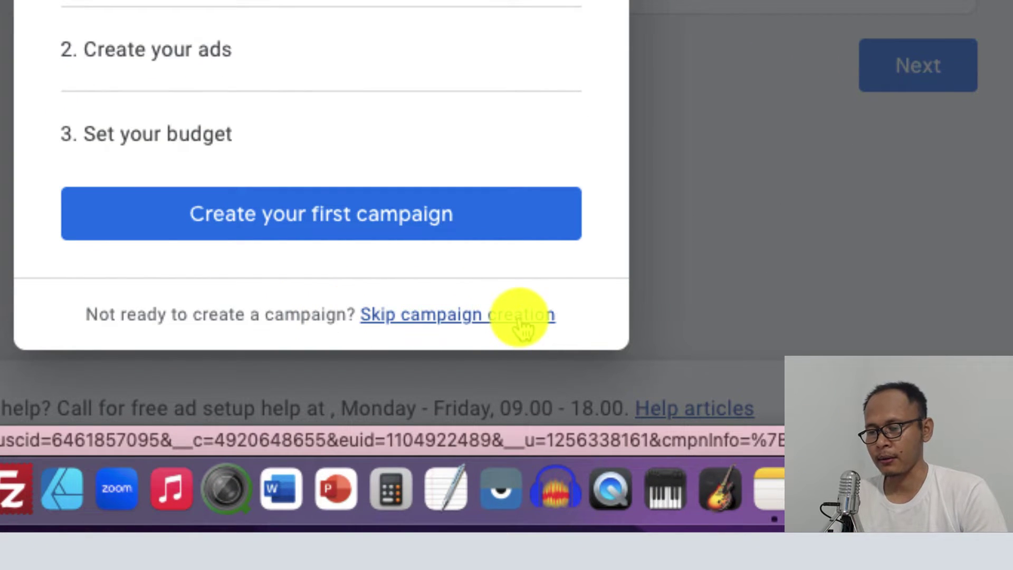
Choose Skip campaign creation in the Create your first campaign dialog
{"action": "left_click", "coordinate": [483, 317]}
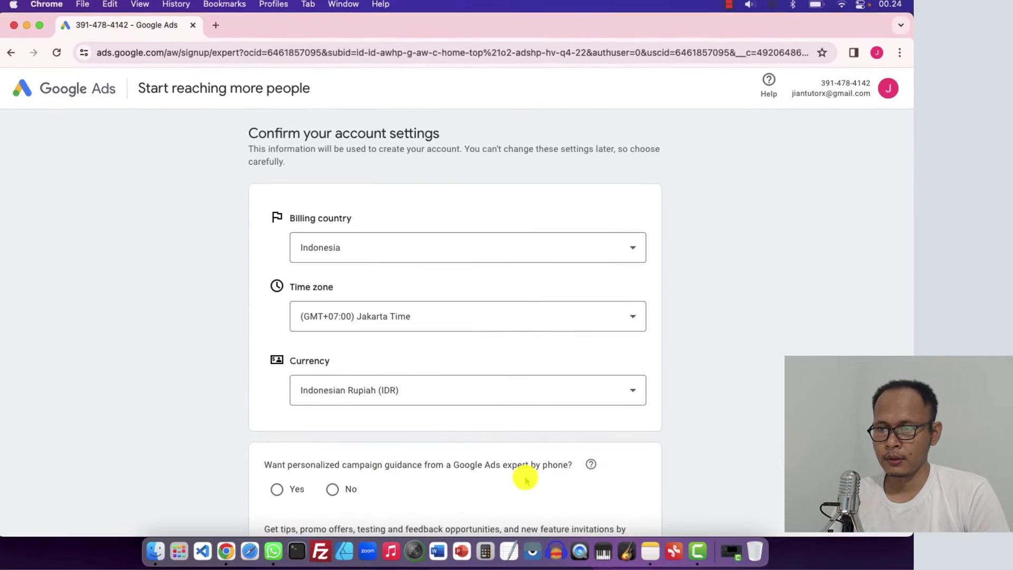
Keep Indonesia as billing country, choose No phone guidance and Yes email tips, then submit
{"action": "scroll", "coordinate": [234, 314], "scroll_direction": "down", "scroll_amount": 3}
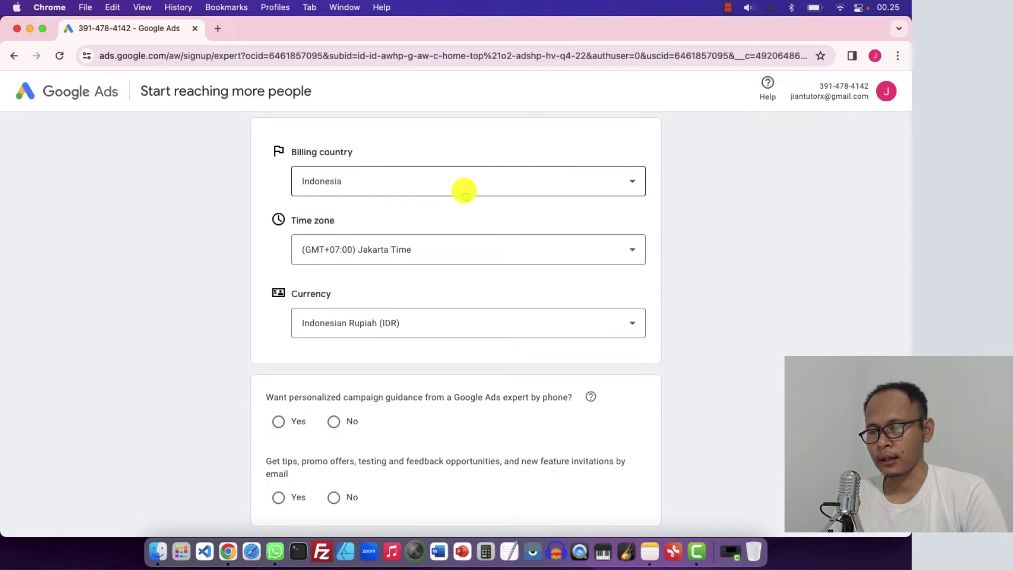
{"action": "left_click", "coordinate": [402, 190]}
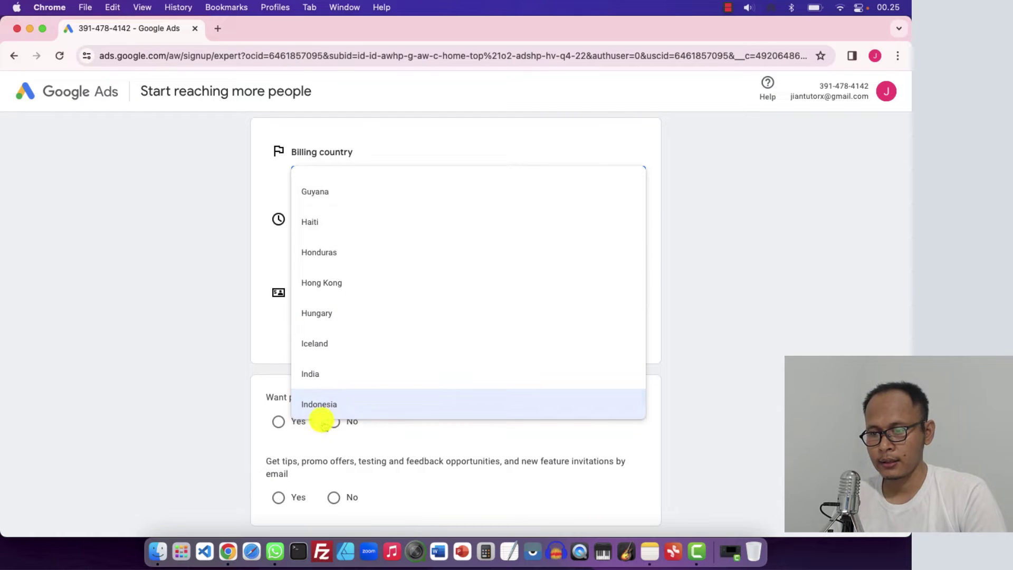
{"action": "left_click", "coordinate": [321, 405]}
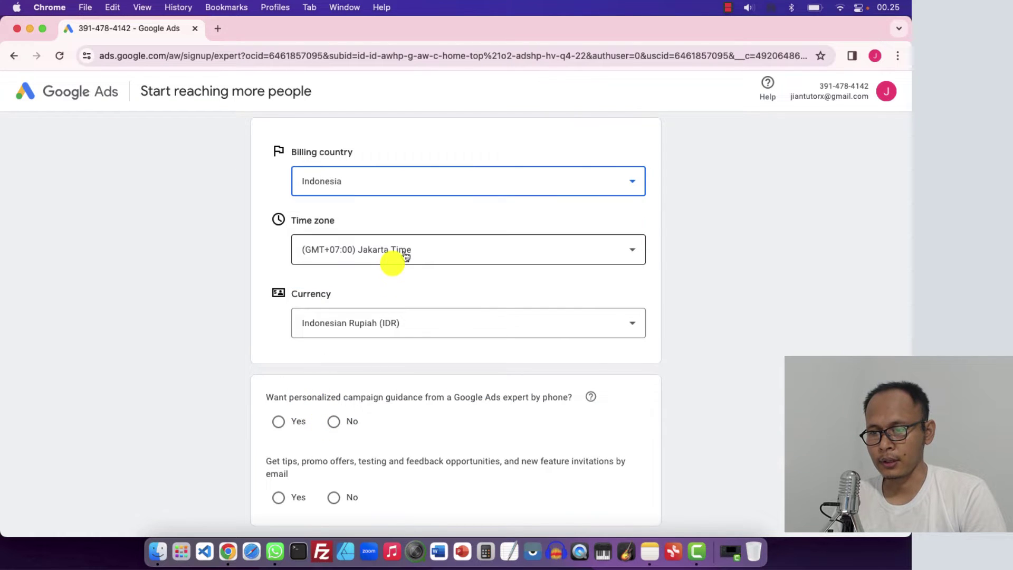
{"action": "scroll", "coordinate": [391, 268], "scroll_direction": "down", "scroll_amount": 2}
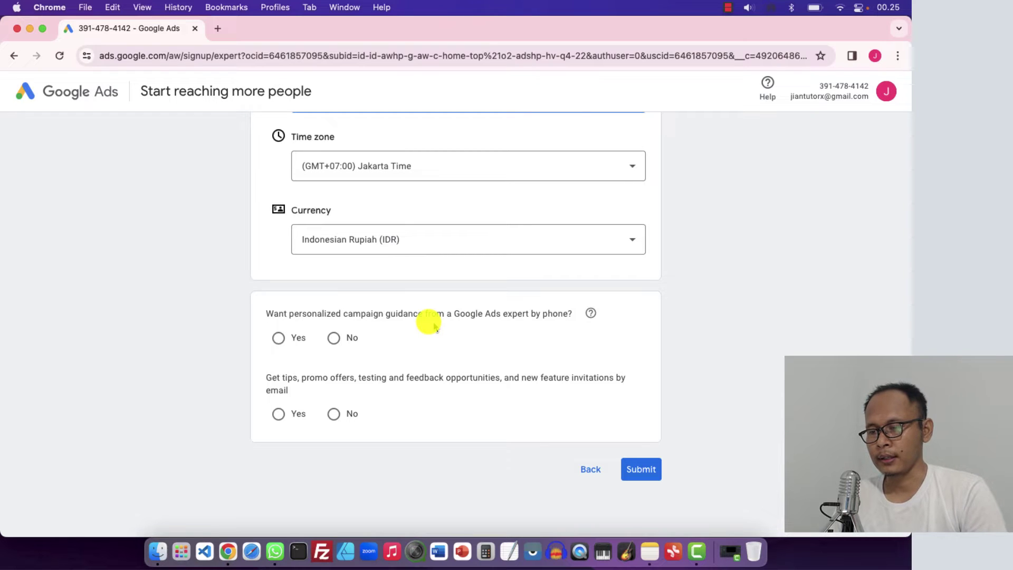
{"action": "scroll", "coordinate": [324, 315], "scroll_direction": "down", "scroll_amount": 2}
{"action": "left_click", "coordinate": [334, 275]}
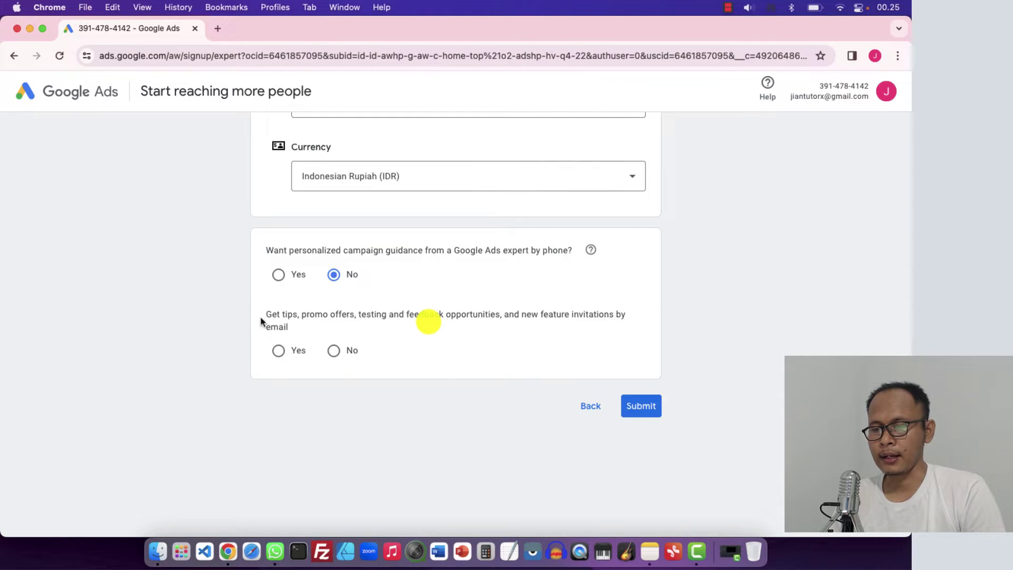
{"action": "left_click", "coordinate": [279, 351]}
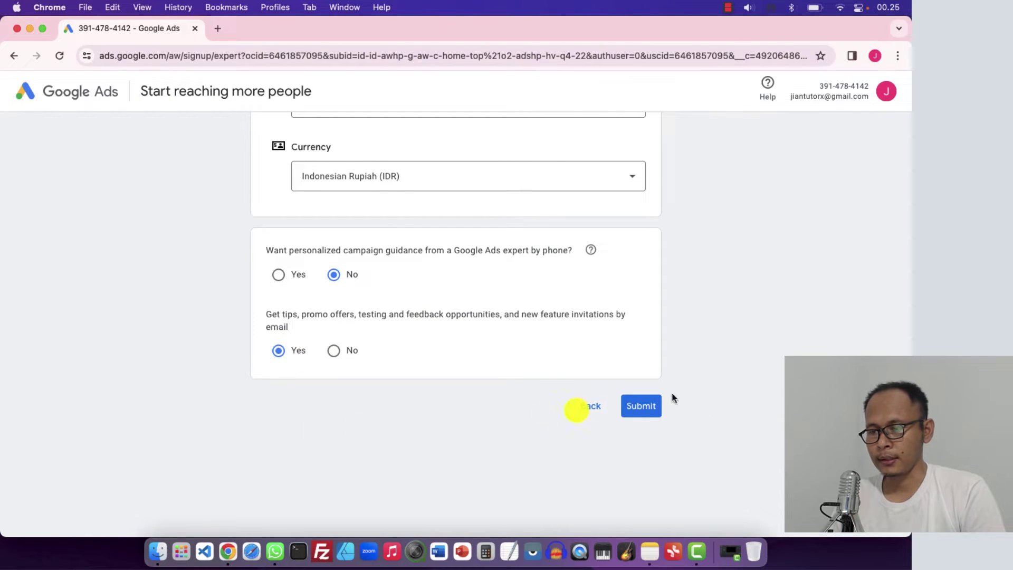
{"action": "left_click", "coordinate": [641, 406]}
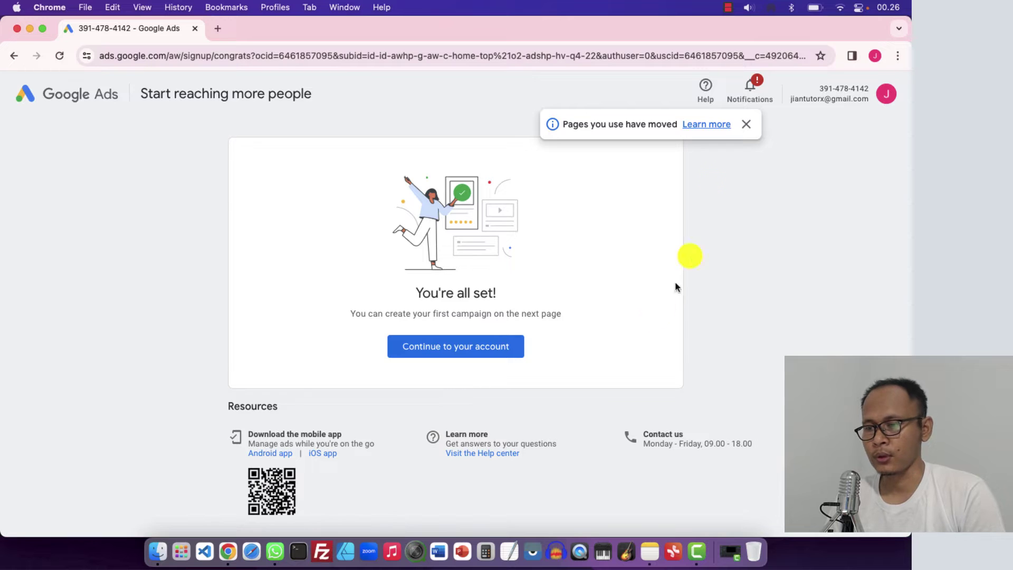
Close the 'Pages you use have moved' notice and continue into the new account
{"action": "left_click", "coordinate": [745, 124]}
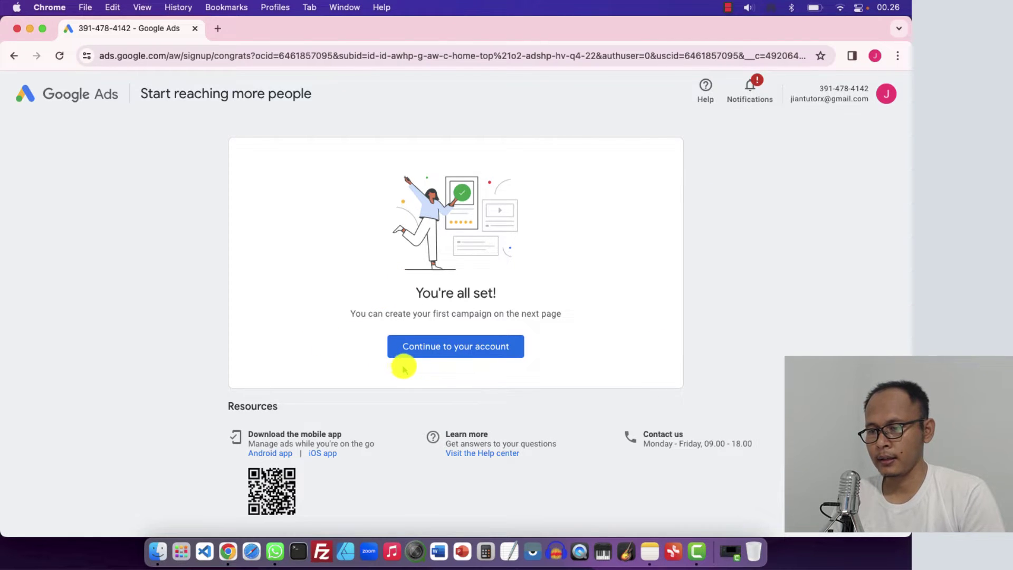
{"action": "left_click", "coordinate": [460, 347]}
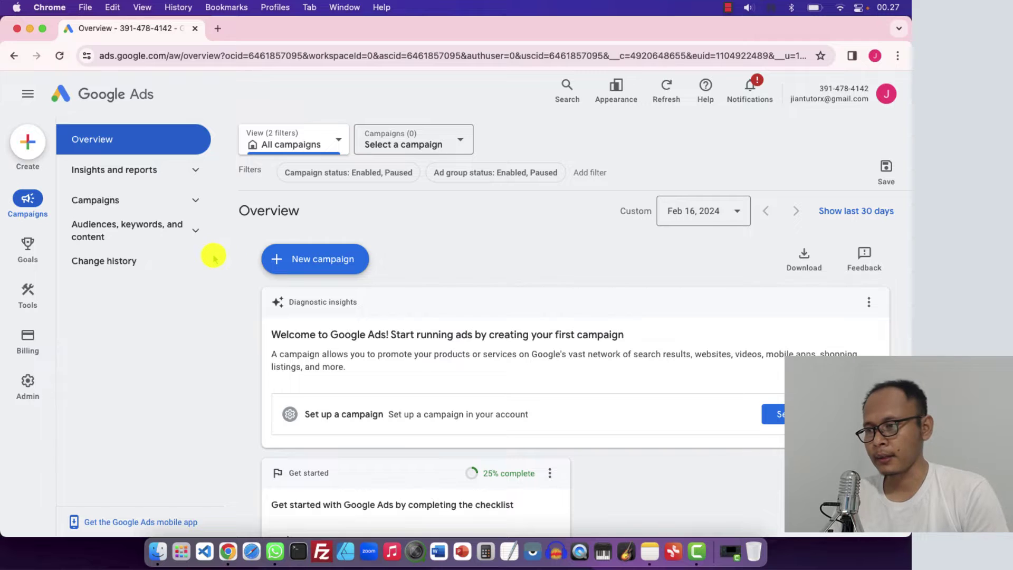
{"action": "mouse_move", "coordinate": [32, 339]}
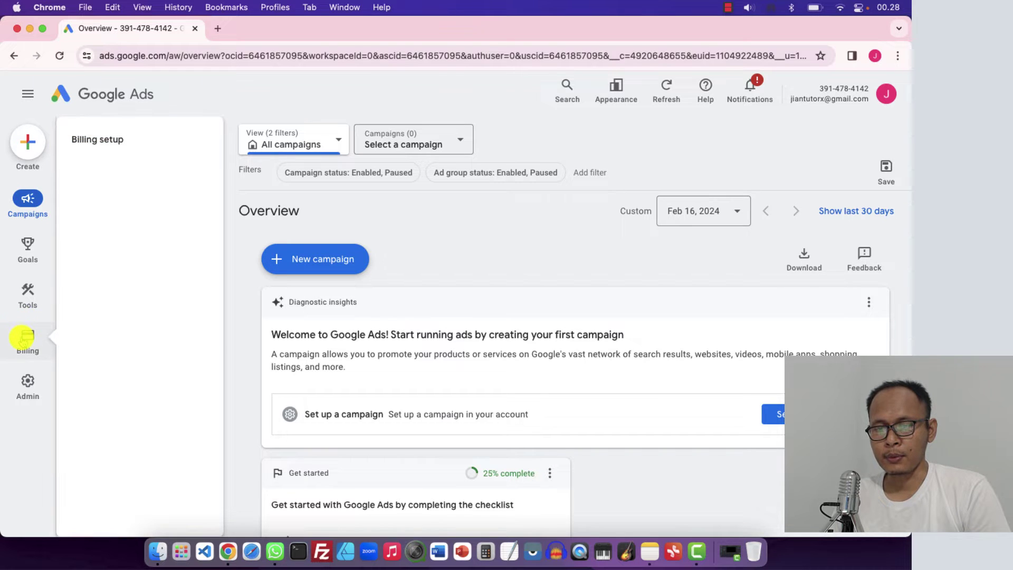
Open Billing setup and set the Customer info account type to Individual
{"action": "left_click", "coordinate": [111, 139]}
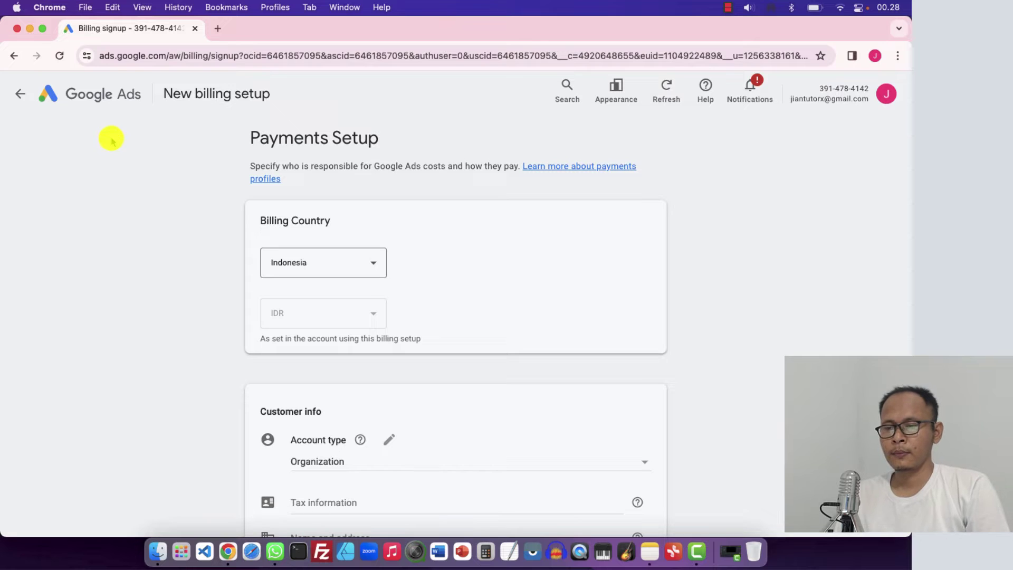
{"action": "scroll", "coordinate": [195, 255], "scroll_direction": "down", "scroll_amount": 2}
{"action": "scroll", "coordinate": [194, 255], "scroll_direction": "up", "scroll_amount": 2}
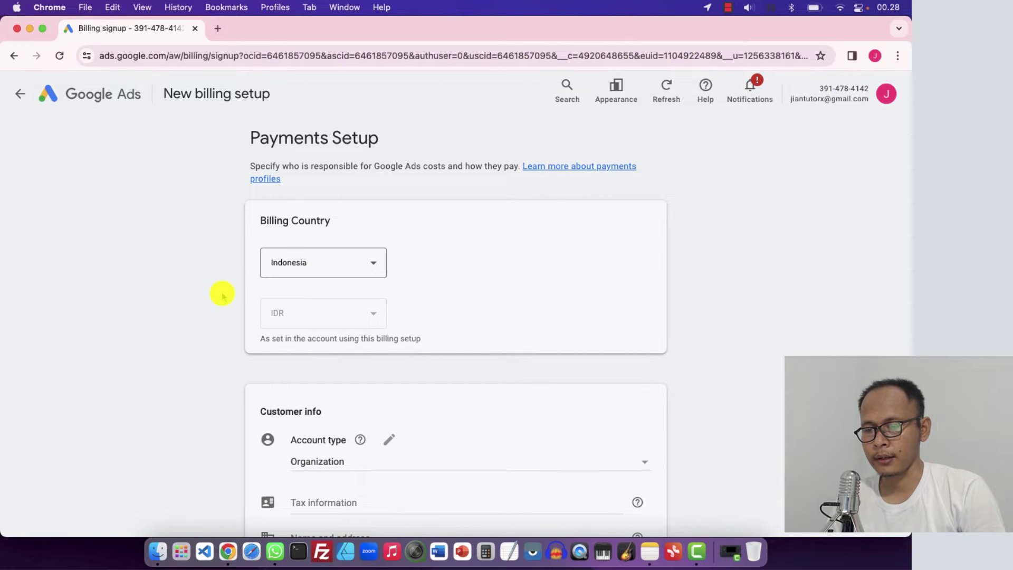
{"action": "scroll", "coordinate": [219, 292], "scroll_direction": "down", "scroll_amount": 2}
{"action": "scroll", "coordinate": [263, 264], "scroll_direction": "down", "scroll_amount": 1}
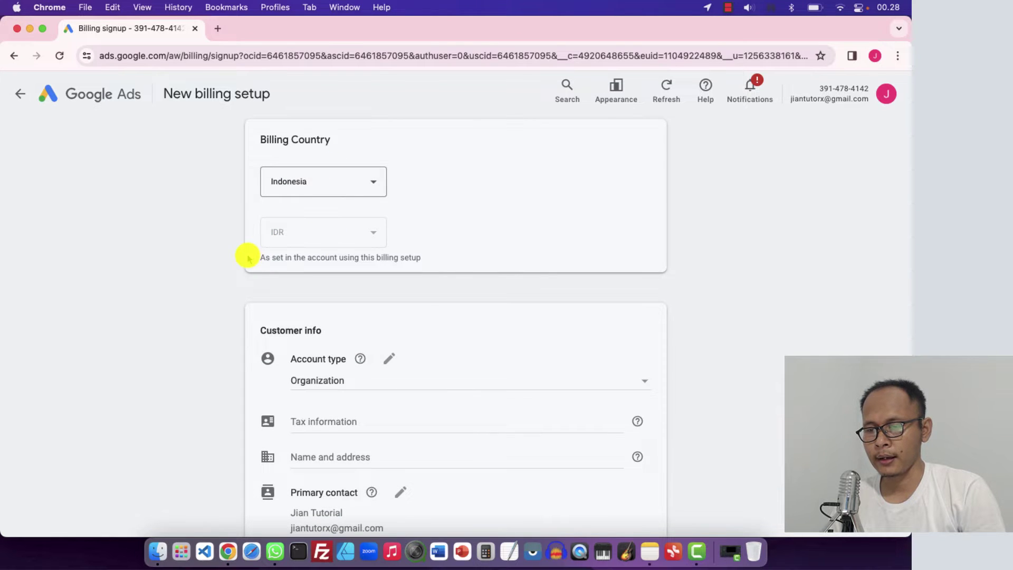
{"action": "scroll", "coordinate": [248, 259], "scroll_direction": "down", "scroll_amount": 4}
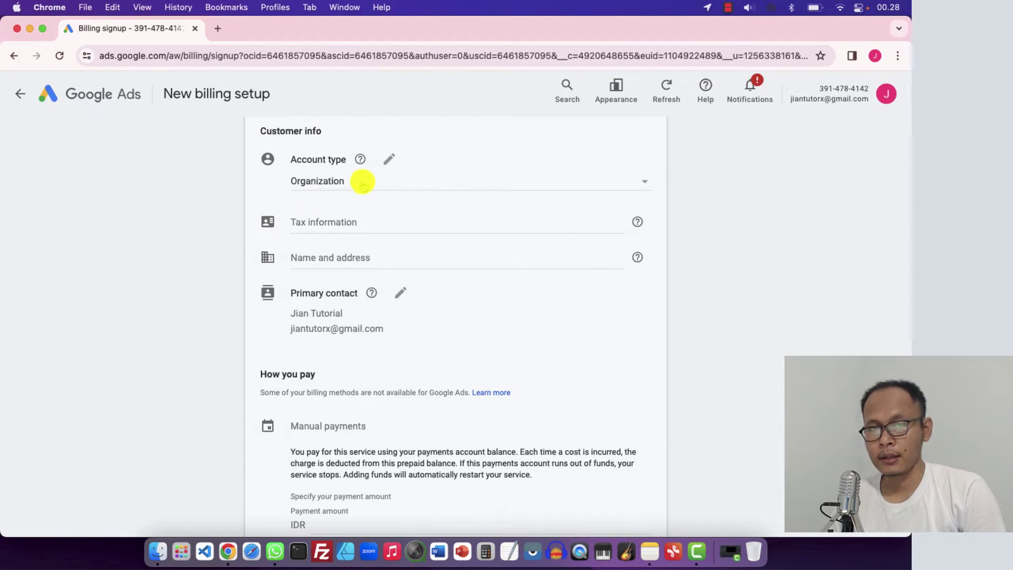
{"action": "left_click", "coordinate": [331, 181]}
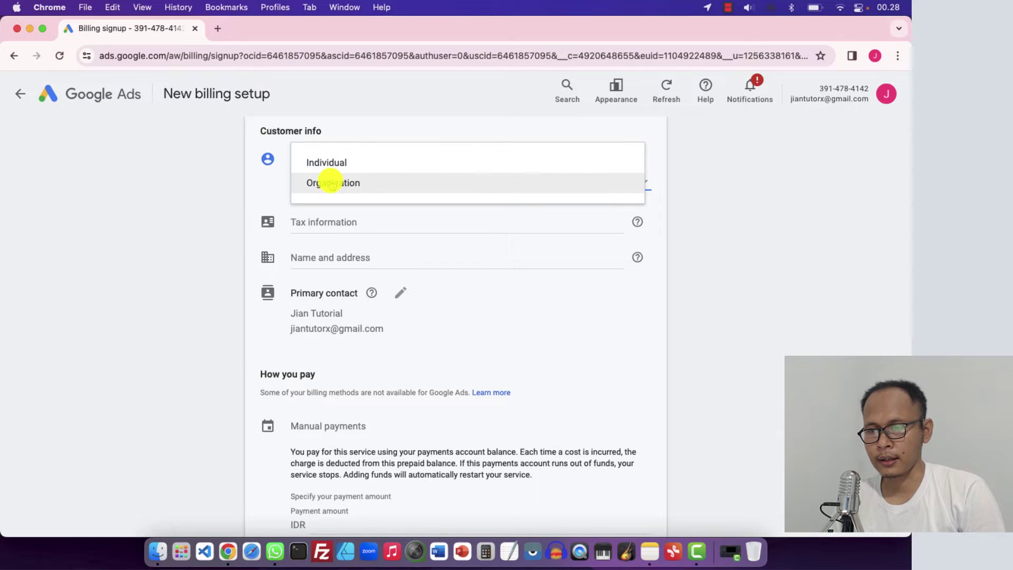
{"action": "left_click", "coordinate": [350, 161]}
Edit the tax information and switch the ID type to Personal Identification Card number (NIK)
{"action": "left_click", "coordinate": [210, 217]}
{"action": "scroll", "coordinate": [211, 217], "scroll_direction": "down", "scroll_amount": 2}
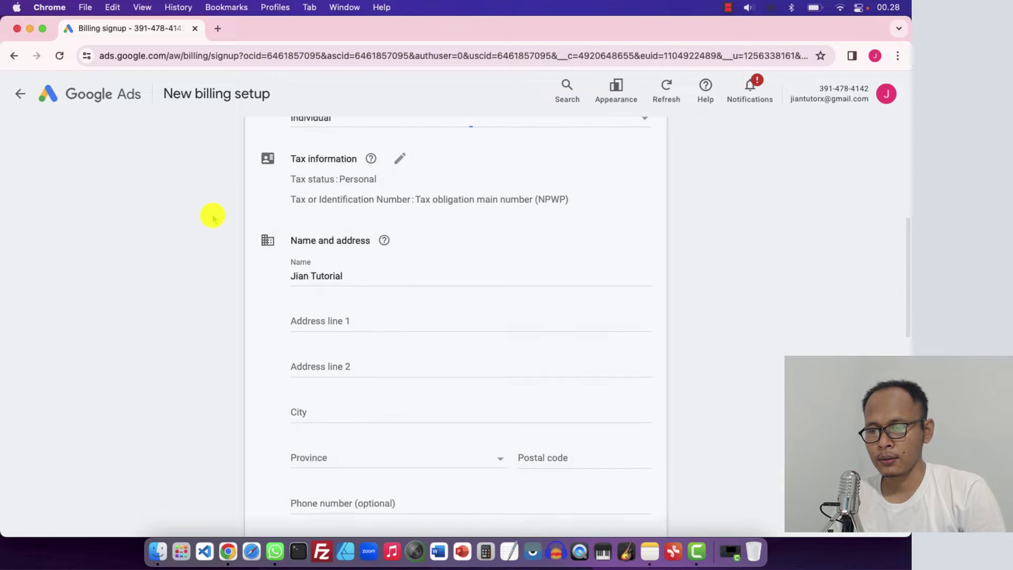
{"action": "scroll", "coordinate": [291, 189], "scroll_direction": "up", "scroll_amount": 2}
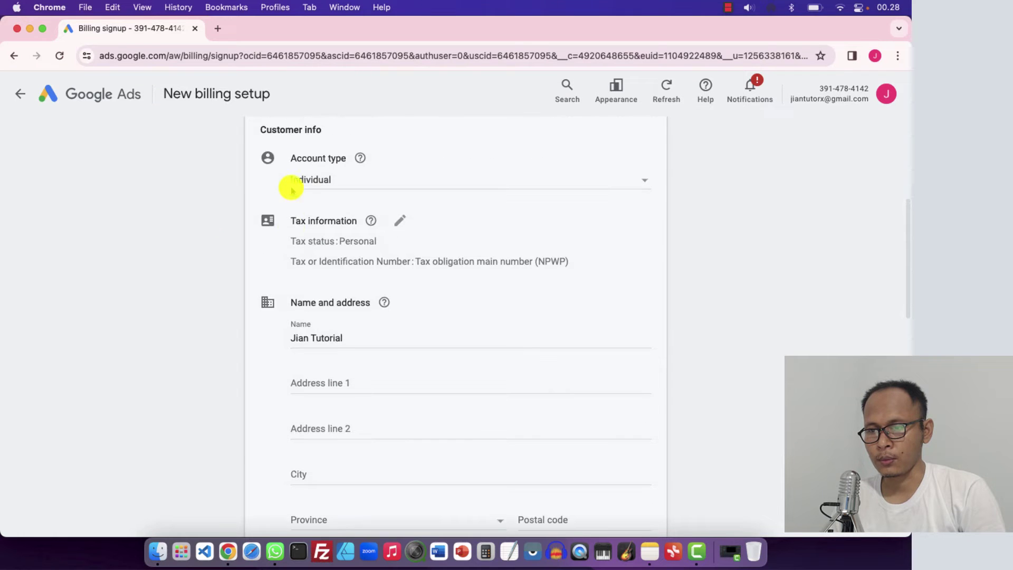
{"action": "left_click", "coordinate": [335, 240]}
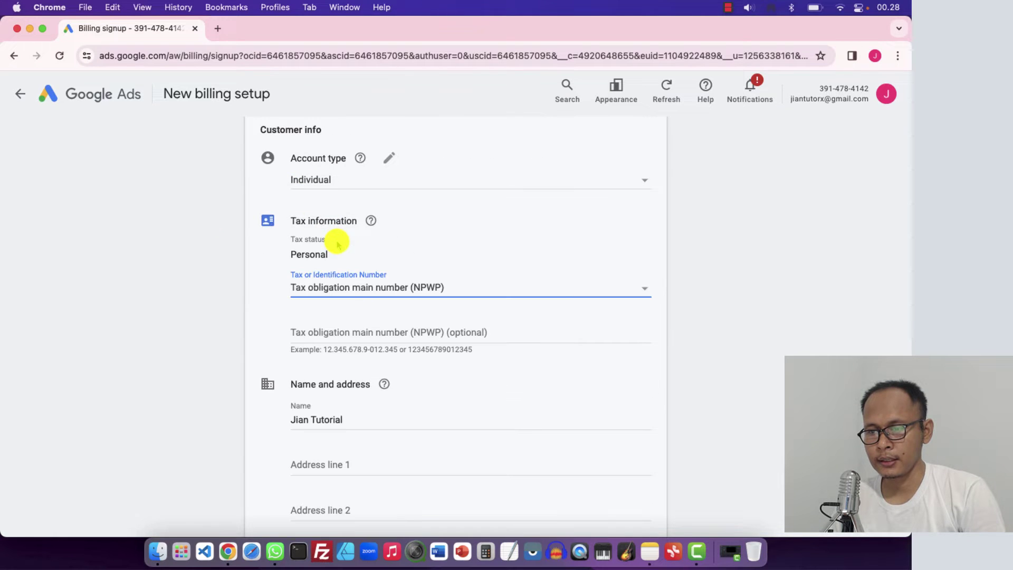
{"action": "left_click", "coordinate": [321, 293]}
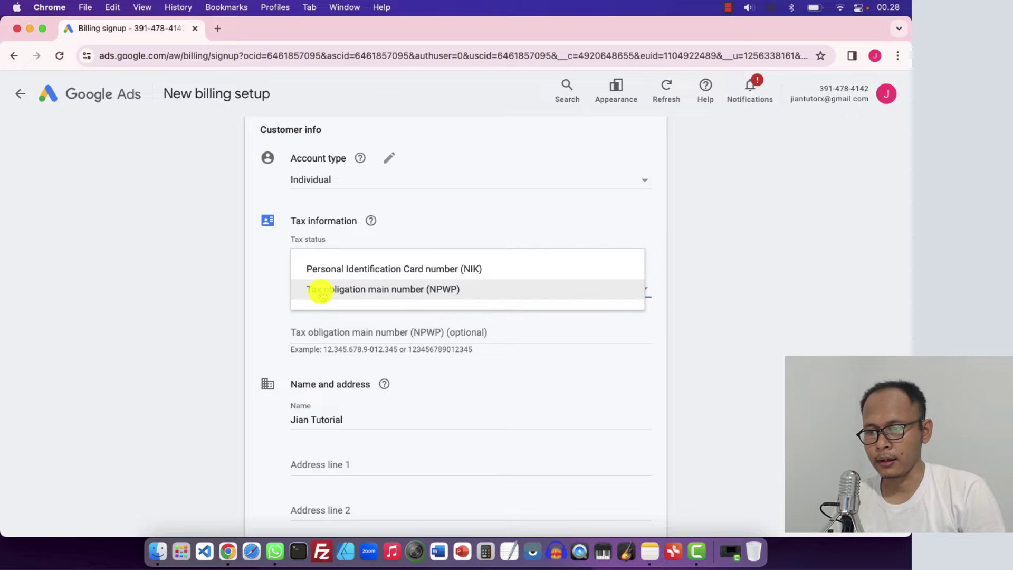
{"action": "left_click", "coordinate": [350, 269]}
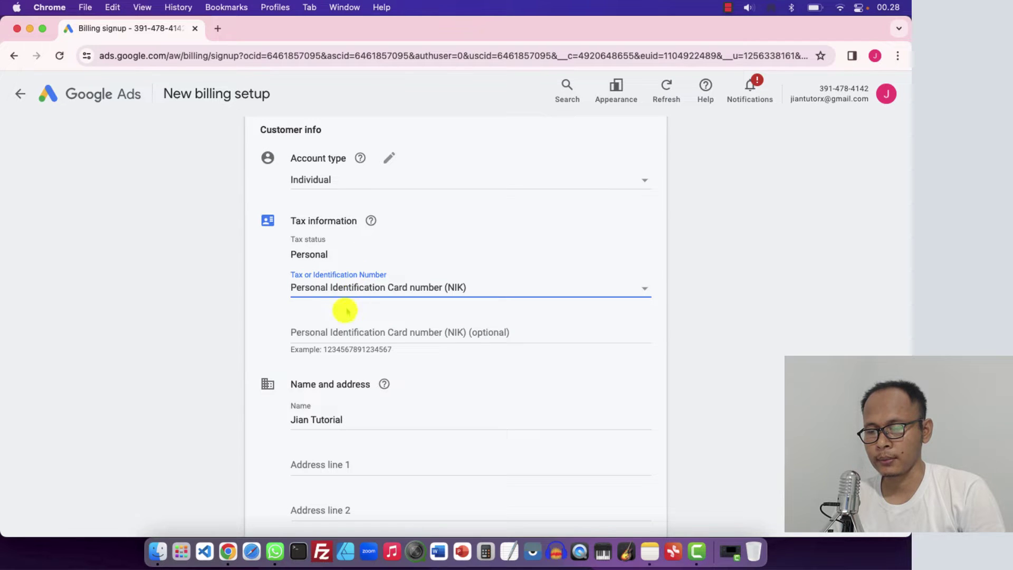
Leave the NIK number blank, finish the tax details and select the account holder's name
{"action": "scroll", "coordinate": [266, 329], "scroll_direction": "down", "scroll_amount": 3}
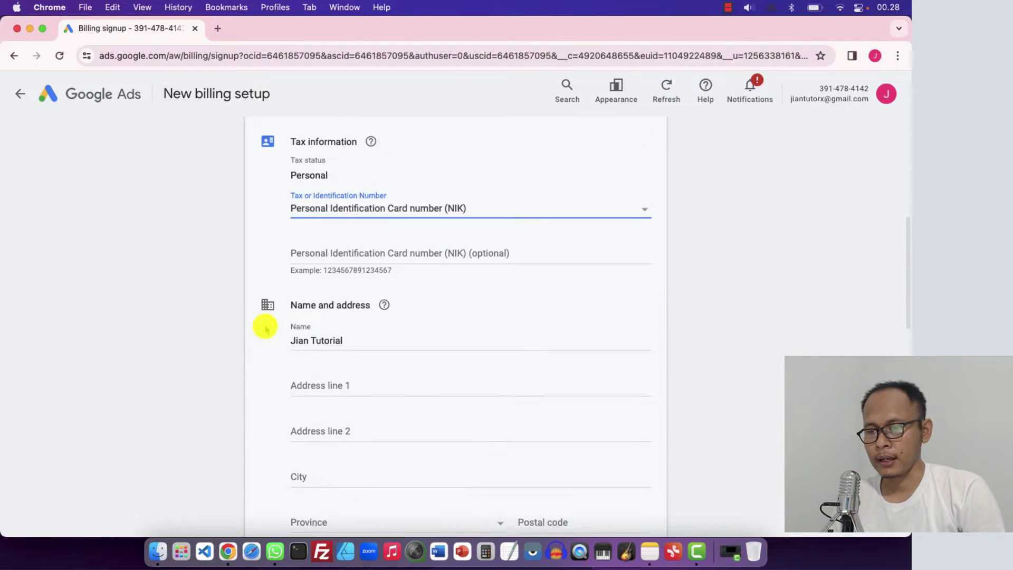
{"action": "left_click", "coordinate": [318, 250]}
{"action": "left_click", "coordinate": [273, 263]}
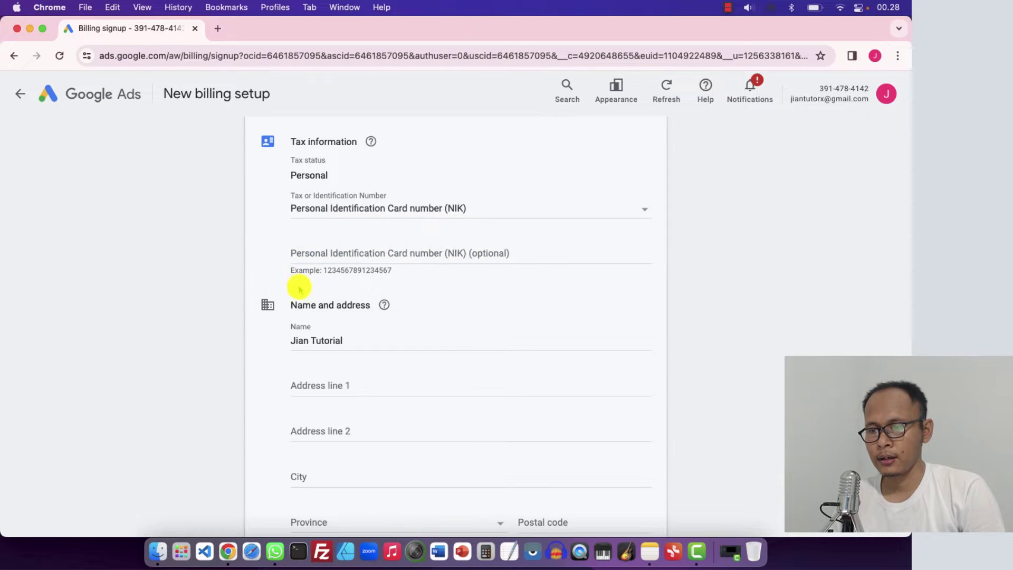
{"action": "left_click", "coordinate": [303, 334]}
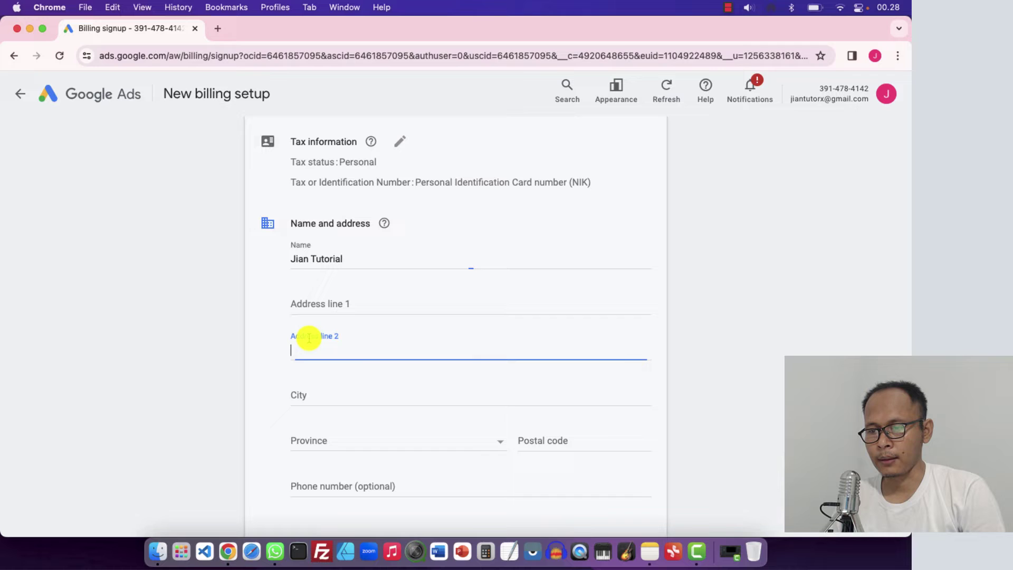
{"action": "double_click", "coordinate": [321, 257]}
{"action": "left_click_drag", "start_coordinate": [316, 256], "coordinate": [299, 262]}
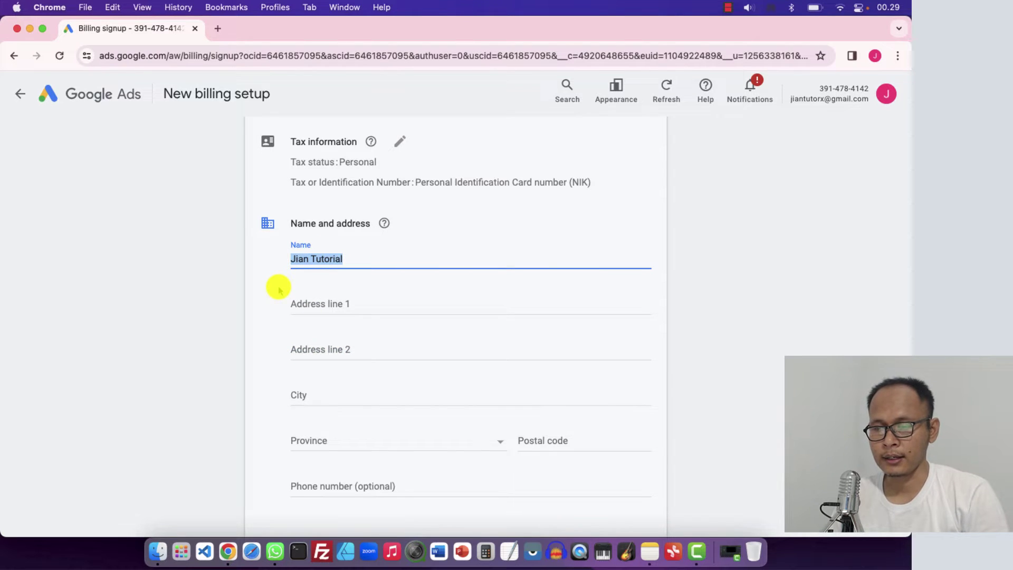
{"action": "scroll", "coordinate": [278, 295], "scroll_direction": "down", "scroll_amount": 7}
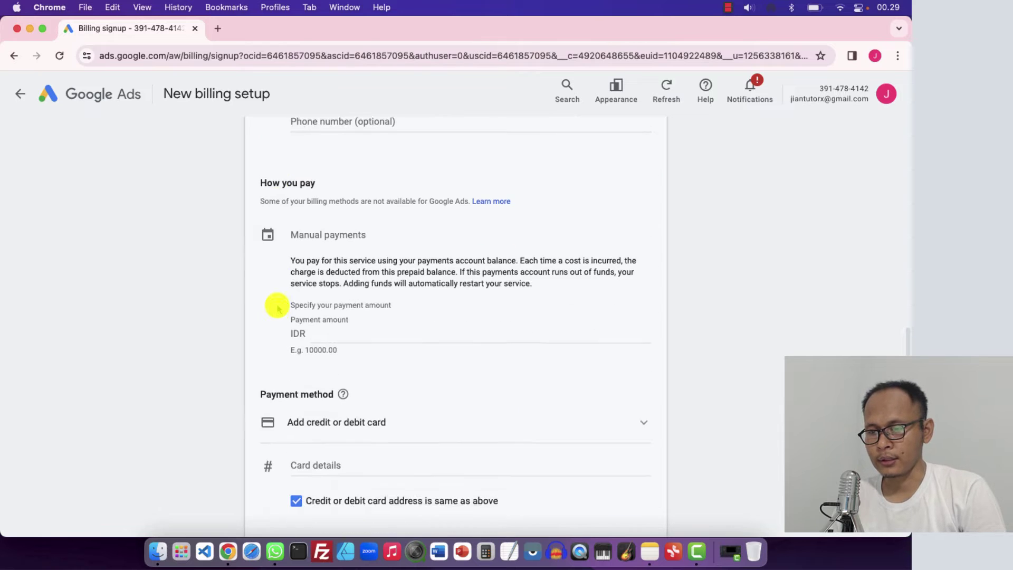
Choose Manual payments and select Add GoPay as the payment method
{"action": "left_click", "coordinate": [332, 228]}
{"action": "left_click", "coordinate": [308, 298]}
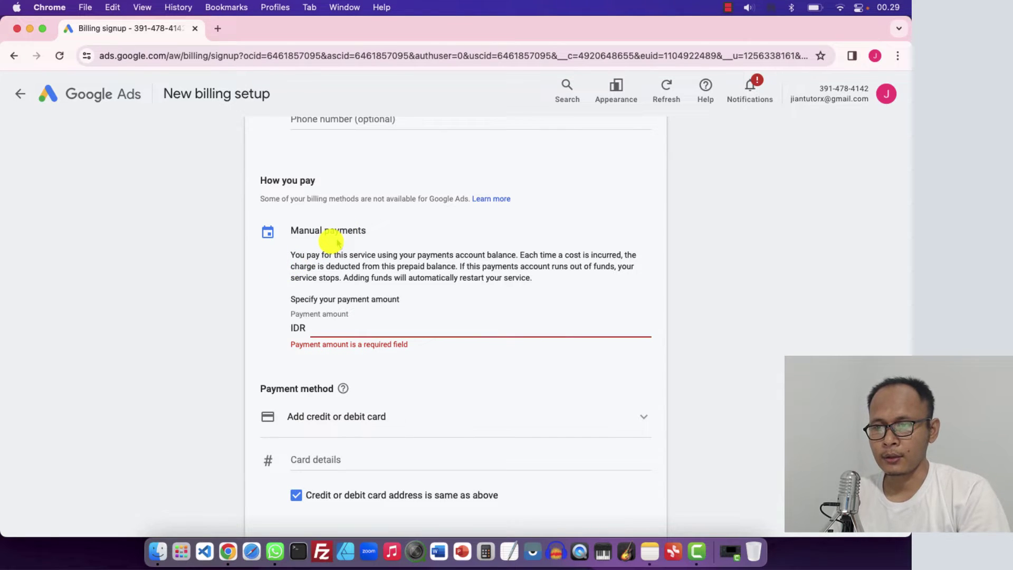
{"action": "scroll", "coordinate": [337, 242], "scroll_direction": "up", "scroll_amount": 2}
{"action": "scroll", "coordinate": [336, 243], "scroll_direction": "down", "scroll_amount": 3}
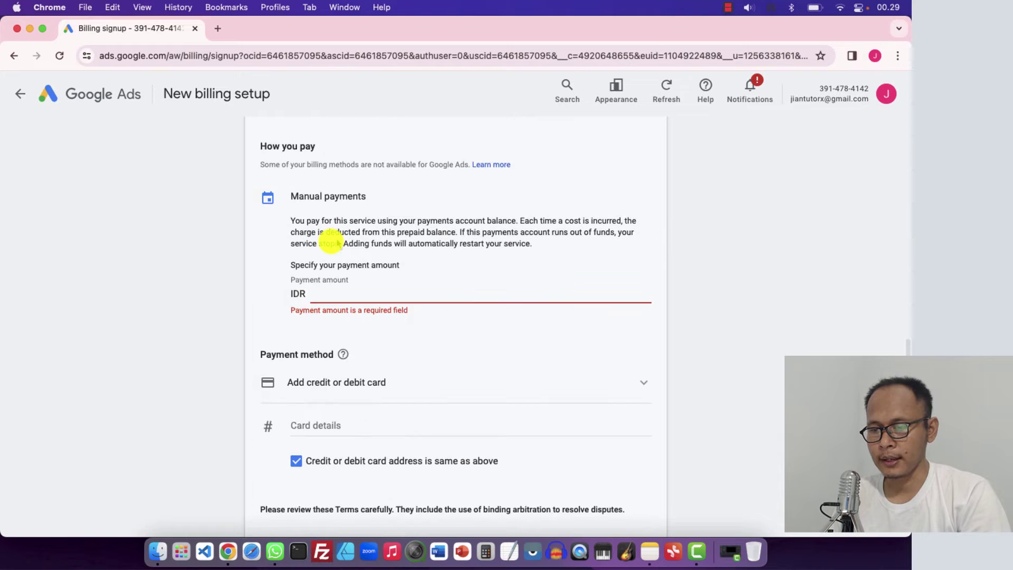
{"action": "left_click", "coordinate": [319, 388]}
{"action": "scroll", "coordinate": [290, 387], "scroll_direction": "down", "scroll_amount": 3}
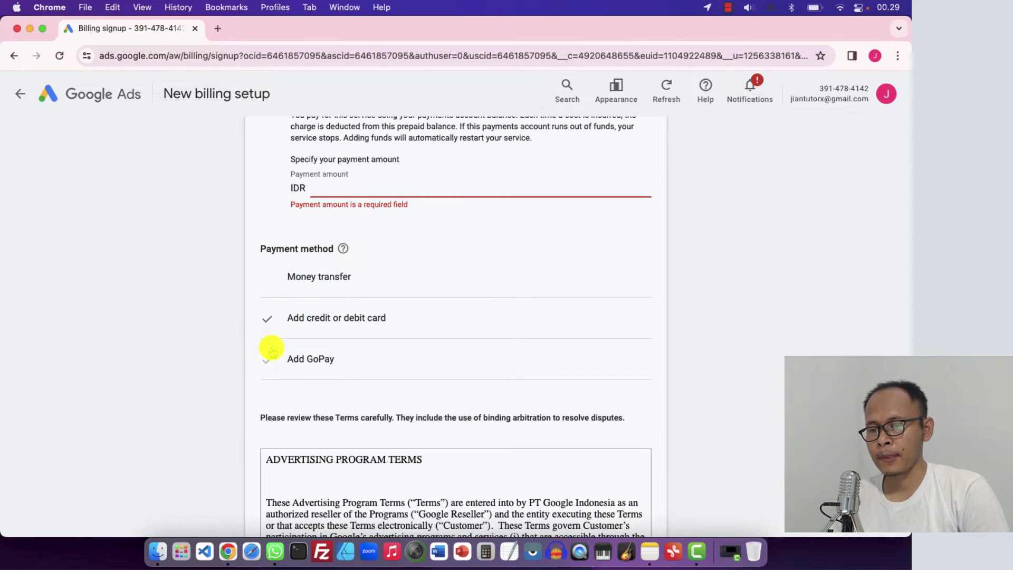
{"action": "left_click", "coordinate": [324, 359]}
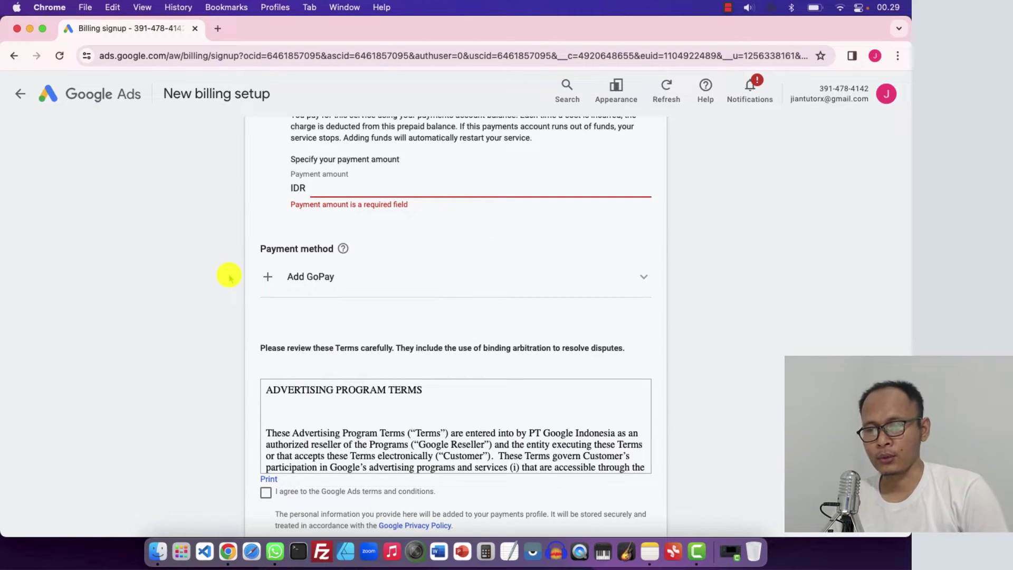
Enter 100000 as the IDR manual payment amount, keeping Add GoPay as the method
{"action": "scroll", "coordinate": [229, 278], "scroll_direction": "up", "scroll_amount": 2}
{"action": "scroll", "coordinate": [228, 278], "scroll_direction": "up", "scroll_amount": 3}
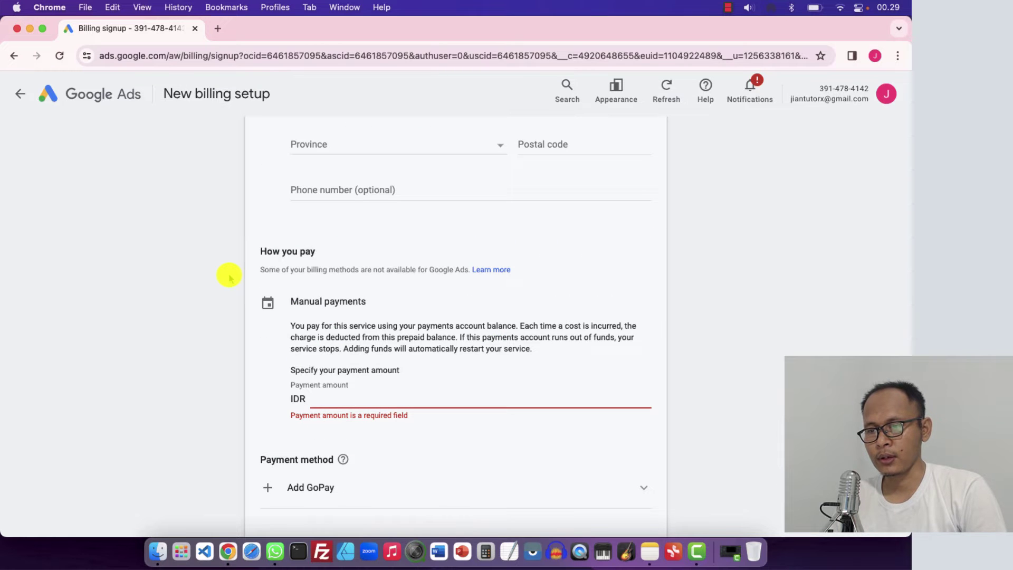
{"action": "scroll", "coordinate": [229, 275], "scroll_direction": "up", "scroll_amount": 10}
{"action": "scroll", "coordinate": [229, 275], "scroll_direction": "down", "scroll_amount": 3}
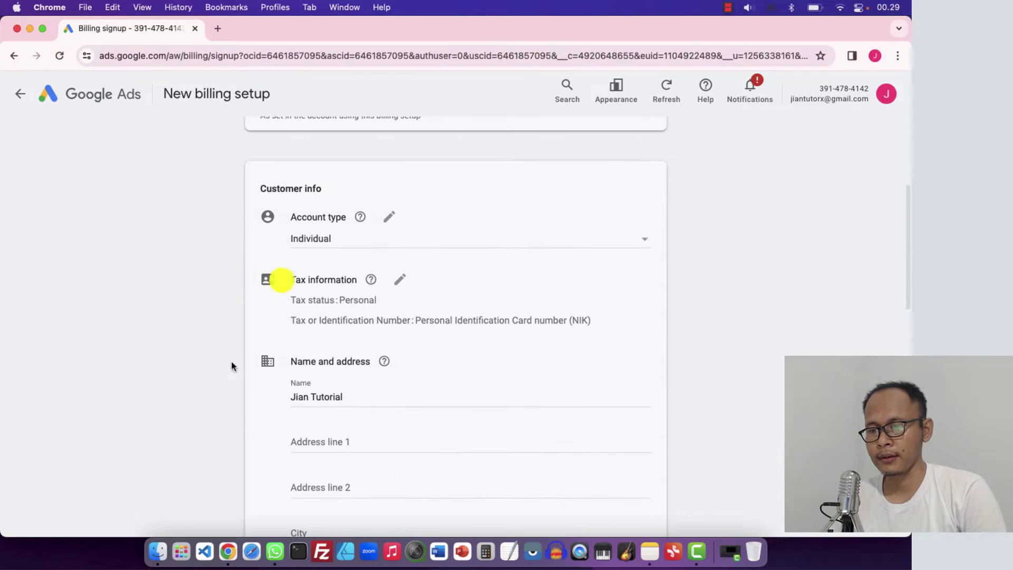
{"action": "scroll", "coordinate": [231, 366], "scroll_direction": "down", "scroll_amount": 8}
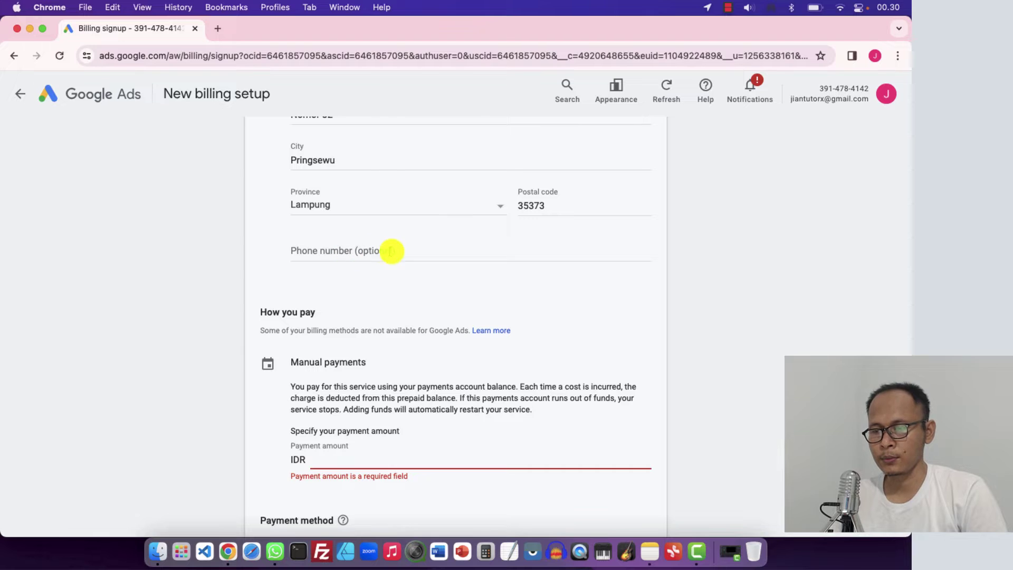
{"action": "scroll", "coordinate": [348, 285], "scroll_direction": "down", "scroll_amount": 2}
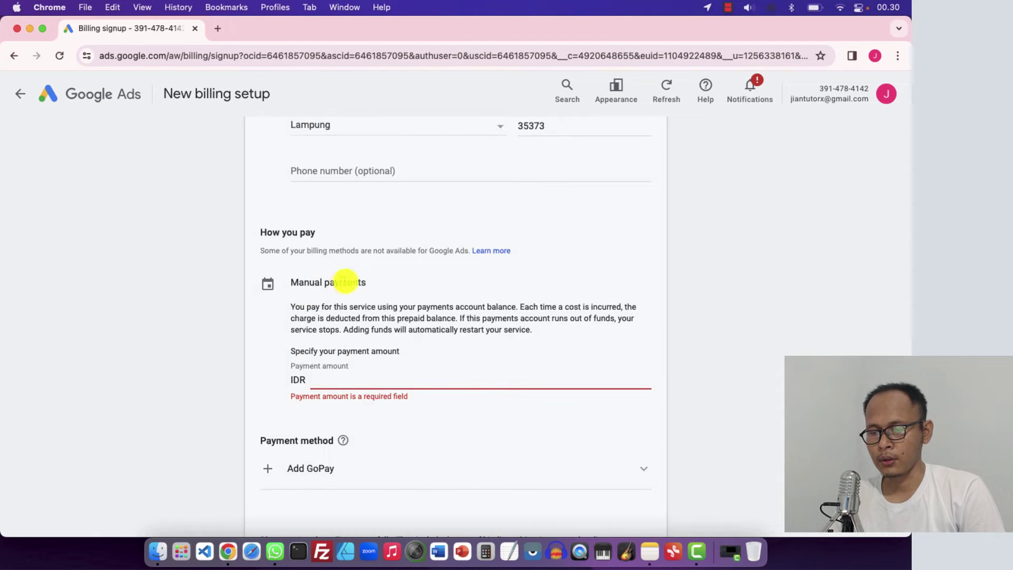
{"action": "scroll", "coordinate": [350, 282], "scroll_direction": "down", "scroll_amount": 2}
{"action": "left_click", "coordinate": [320, 299]}
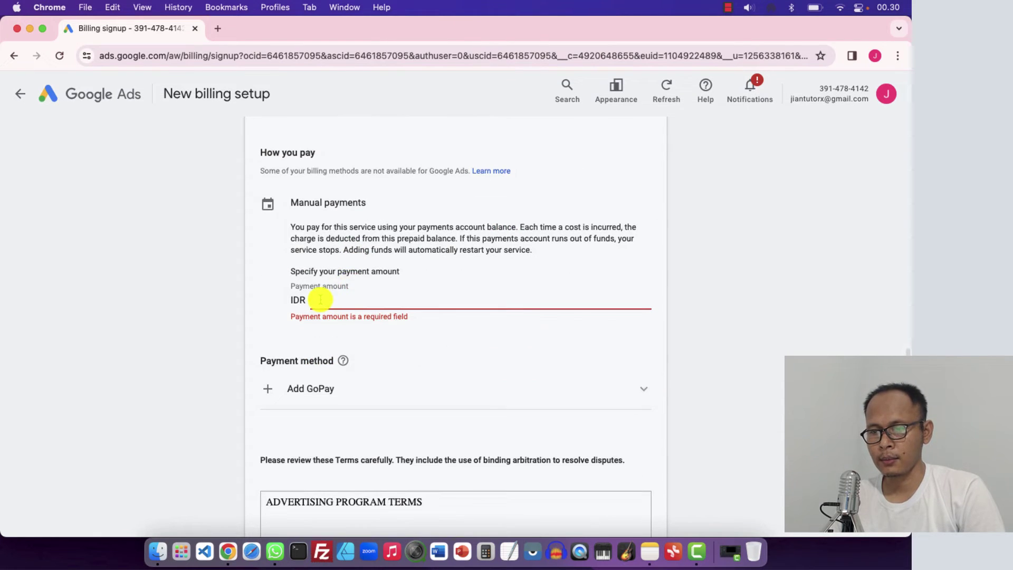
{"action": "scroll", "coordinate": [320, 300], "scroll_direction": "down", "scroll_amount": 5}
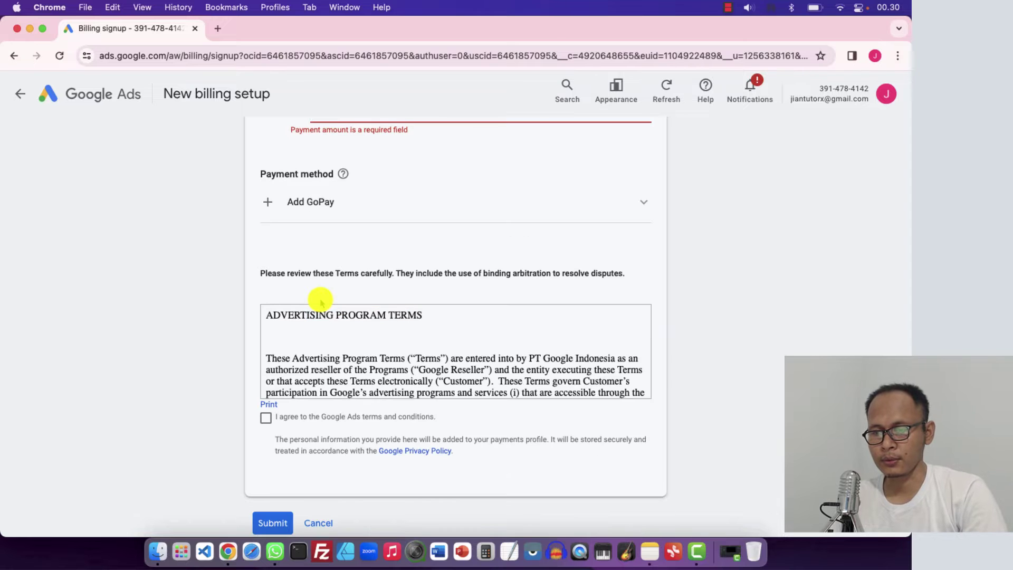
{"action": "scroll", "coordinate": [331, 250], "scroll_direction": "up", "scroll_amount": 2}
{"action": "type", "text": "1"}
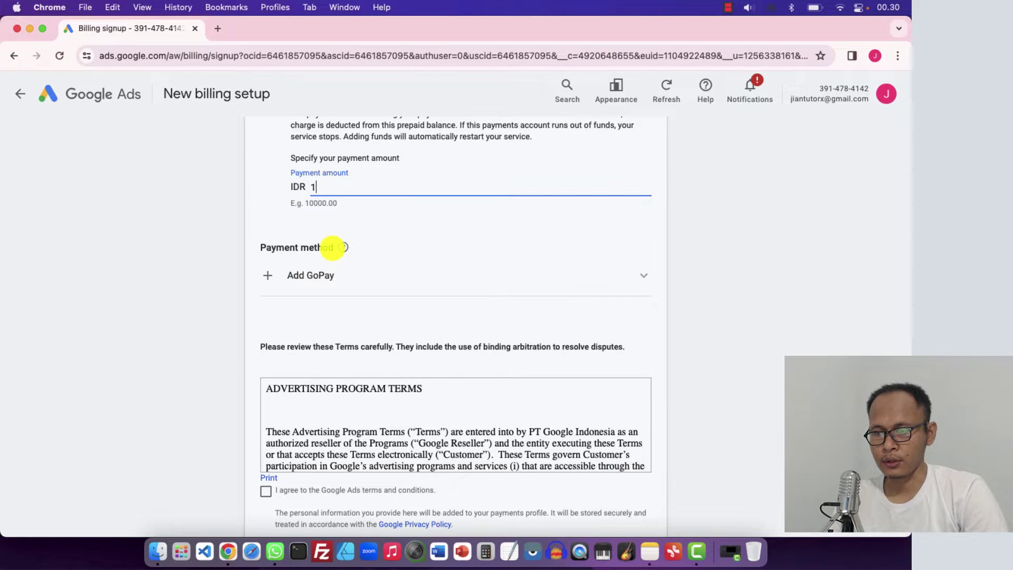
{"action": "type", "text": "000"}
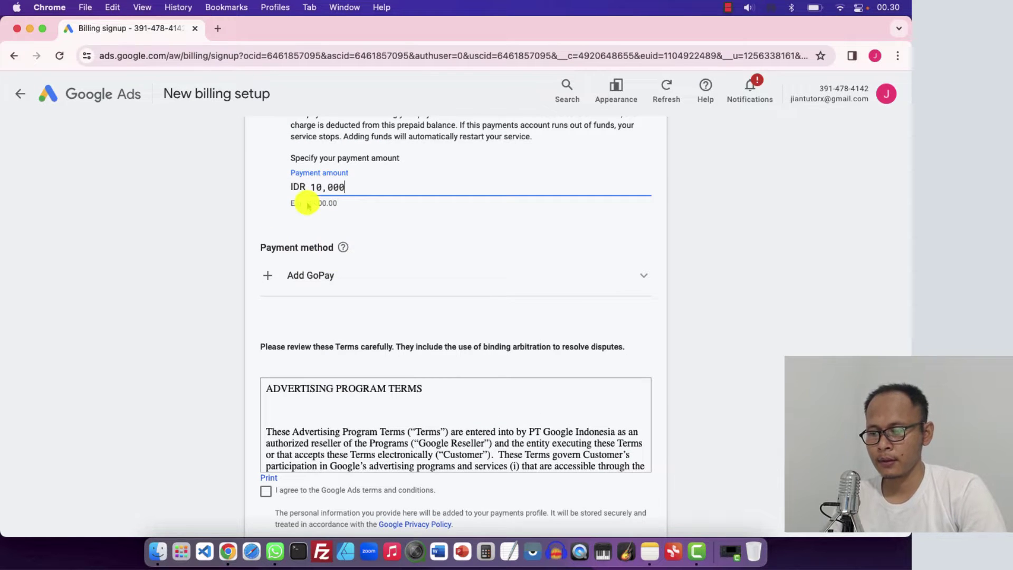
{"action": "type", "text": "00"}
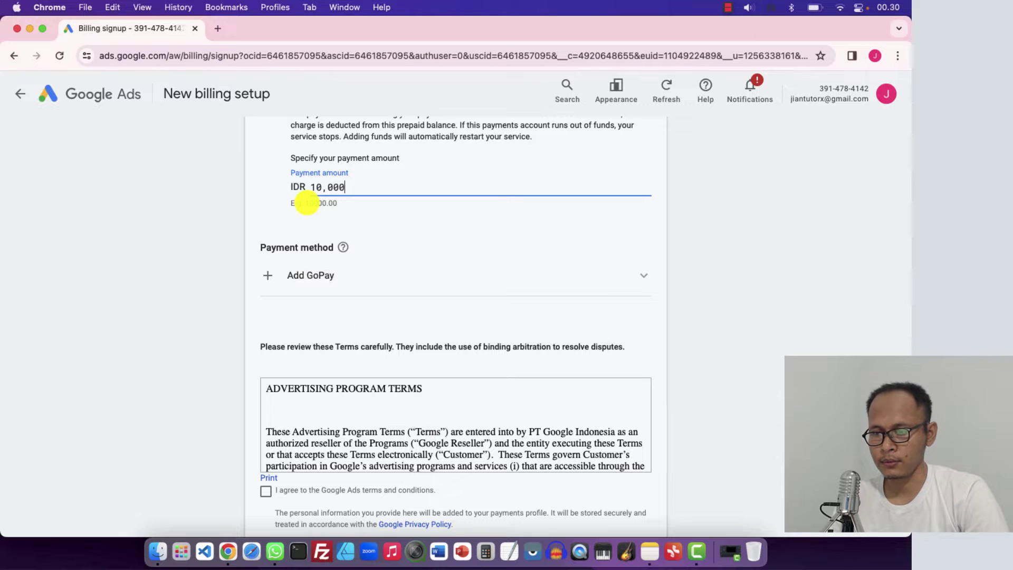
{"action": "left_click", "coordinate": [267, 204]}
{"action": "scroll", "coordinate": [227, 210], "scroll_direction": "down", "scroll_amount": 2}
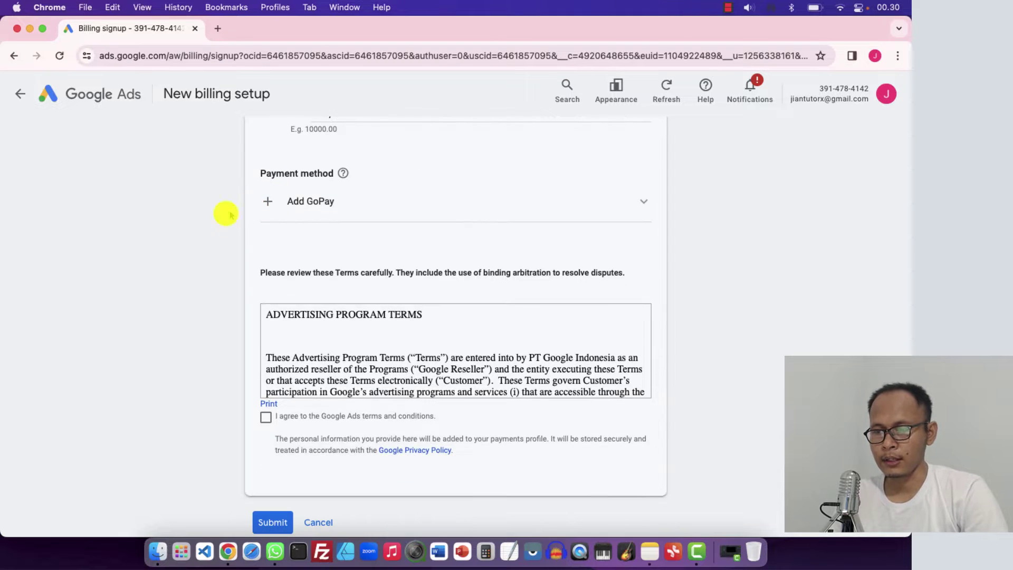
{"action": "left_click", "coordinate": [309, 205]}
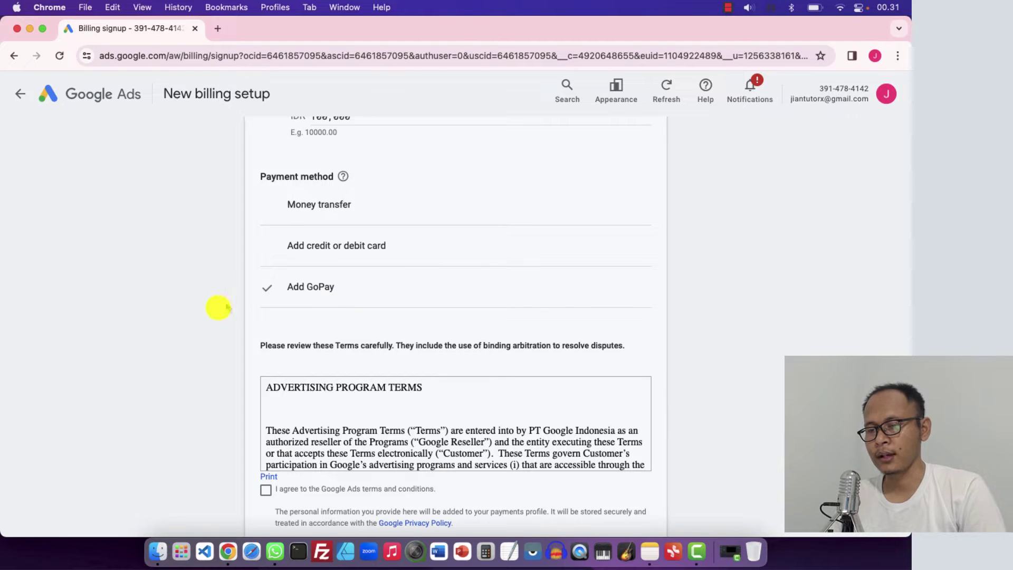
Accept the Google Ads terms and conditions and submit the GoPay billing setup
{"action": "scroll", "coordinate": [211, 316], "scroll_direction": "down", "scroll_amount": 2}
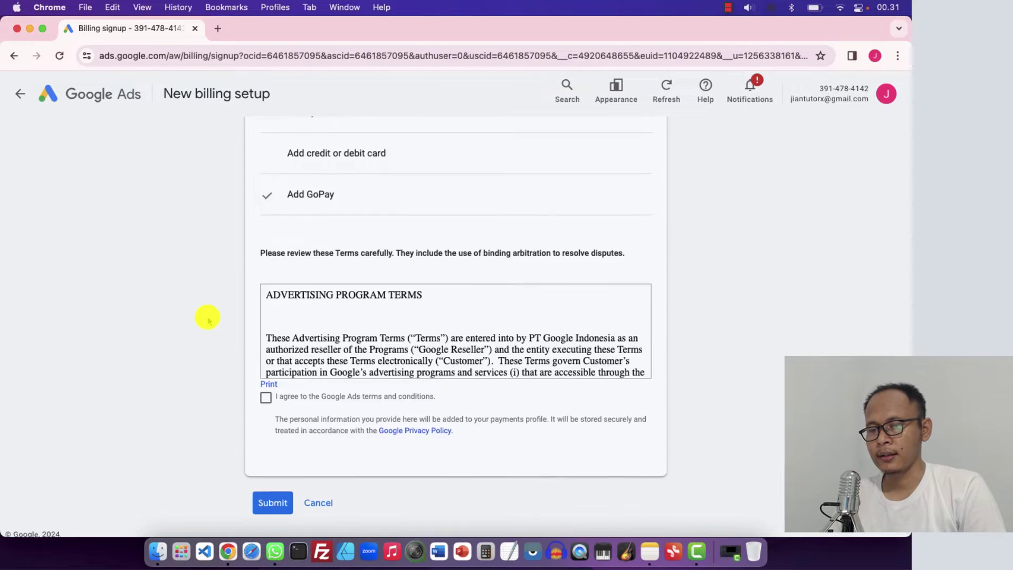
{"action": "left_click", "coordinate": [264, 395]}
{"action": "scroll", "coordinate": [222, 339], "scroll_direction": "down", "scroll_amount": 2}
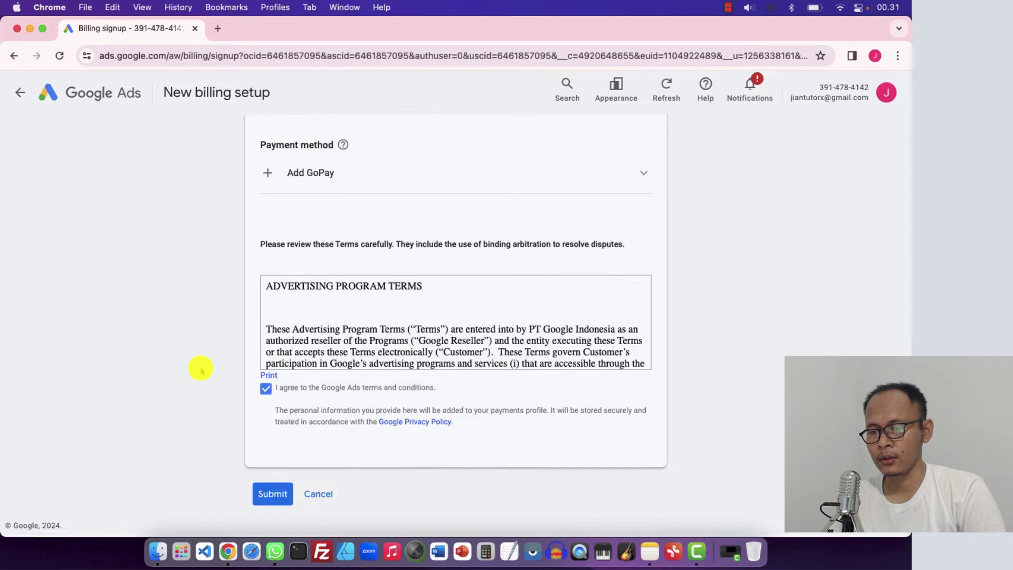
{"action": "left_click", "coordinate": [272, 494]}
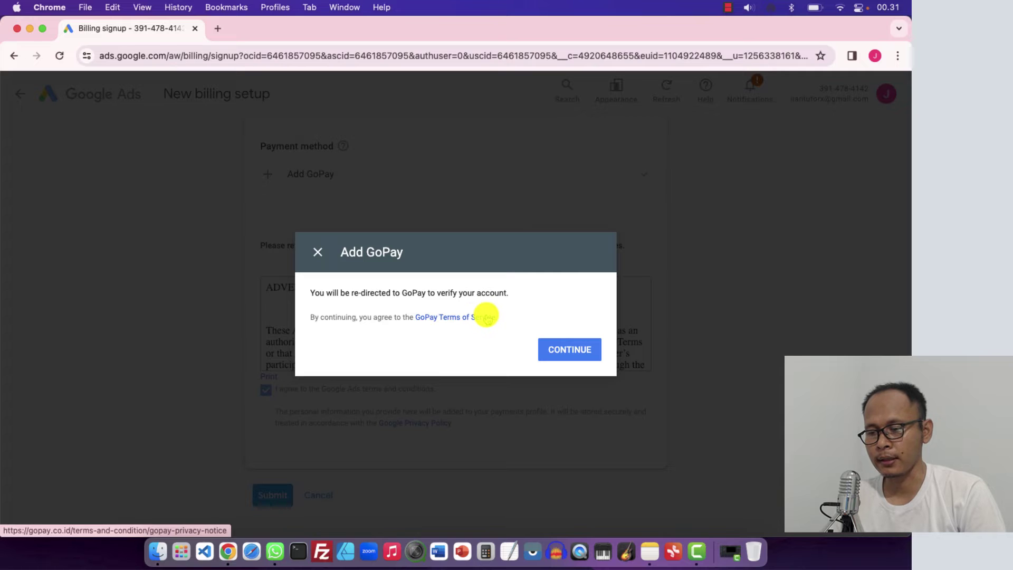
Back out of GoPay linking by closing its authorization window and the Add GoPay dialog
{"action": "left_click", "coordinate": [562, 349]}
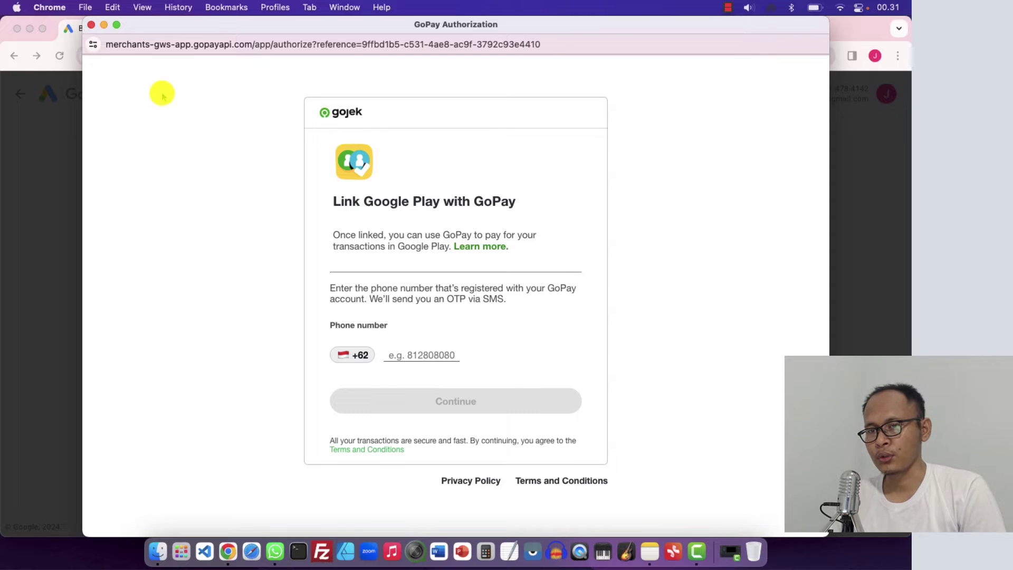
{"action": "left_click", "coordinate": [91, 25]}
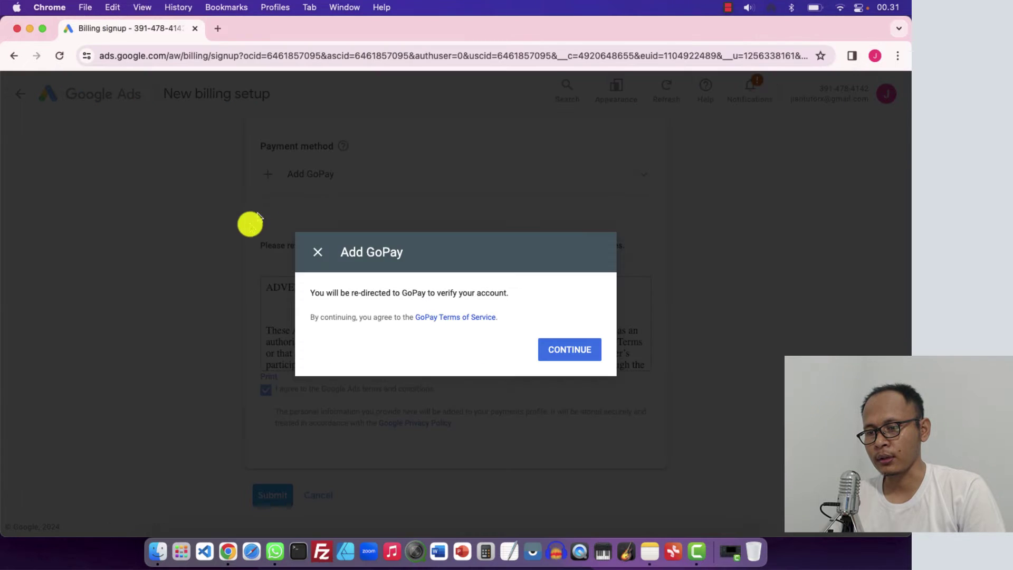
{"action": "left_click", "coordinate": [317, 251]}
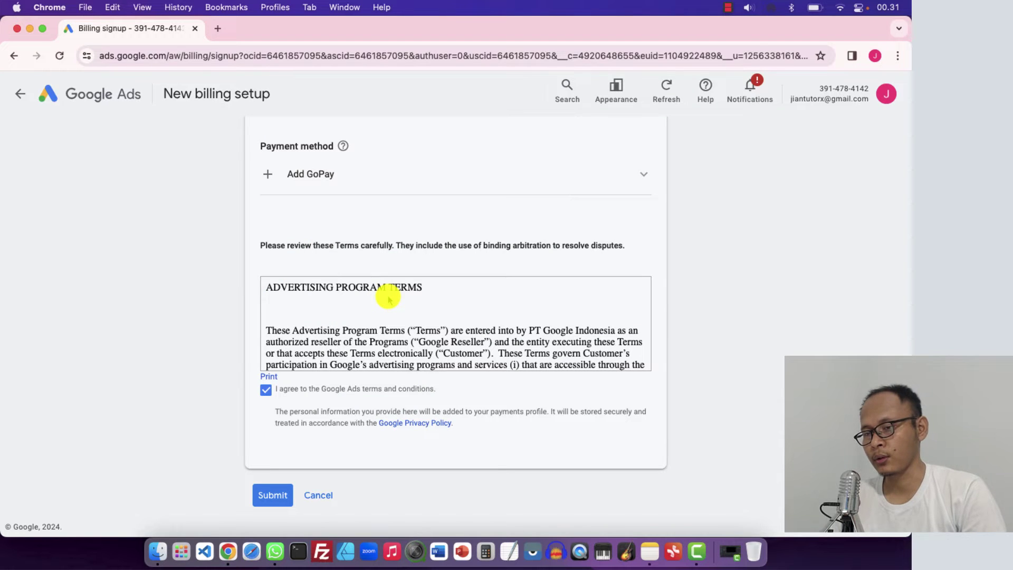
Switch the billing payment method to Money transfer and submit the billing setup
{"action": "scroll", "coordinate": [387, 298], "scroll_direction": "up", "scroll_amount": 10}
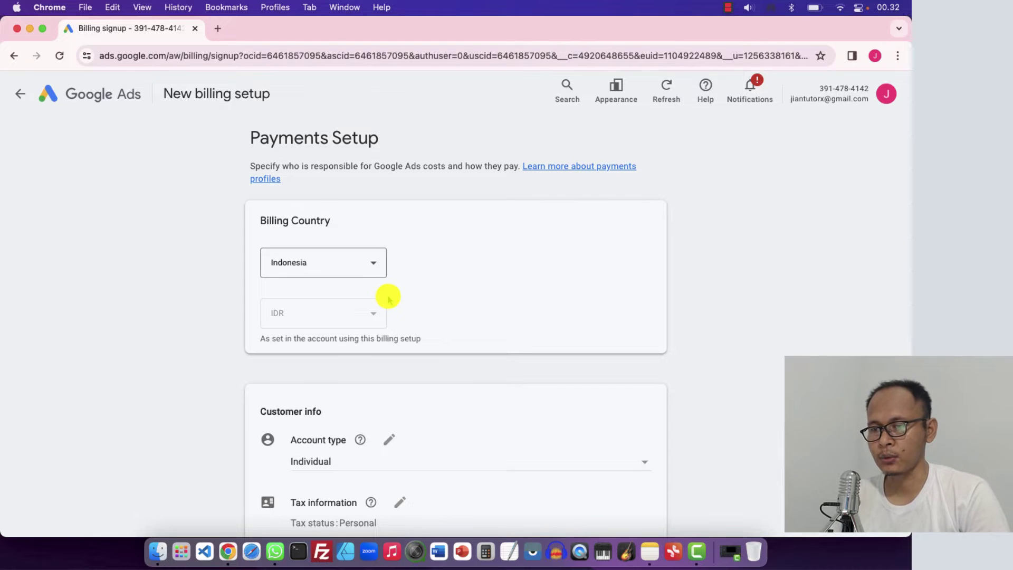
{"action": "scroll", "coordinate": [388, 298], "scroll_direction": "down", "scroll_amount": 10}
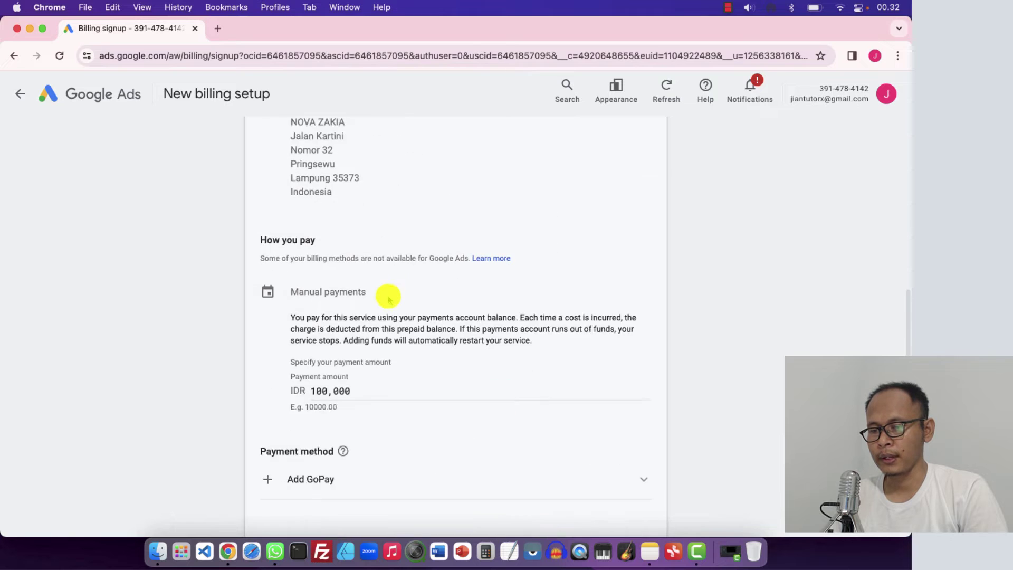
{"action": "scroll", "coordinate": [388, 295], "scroll_direction": "down", "scroll_amount": 5}
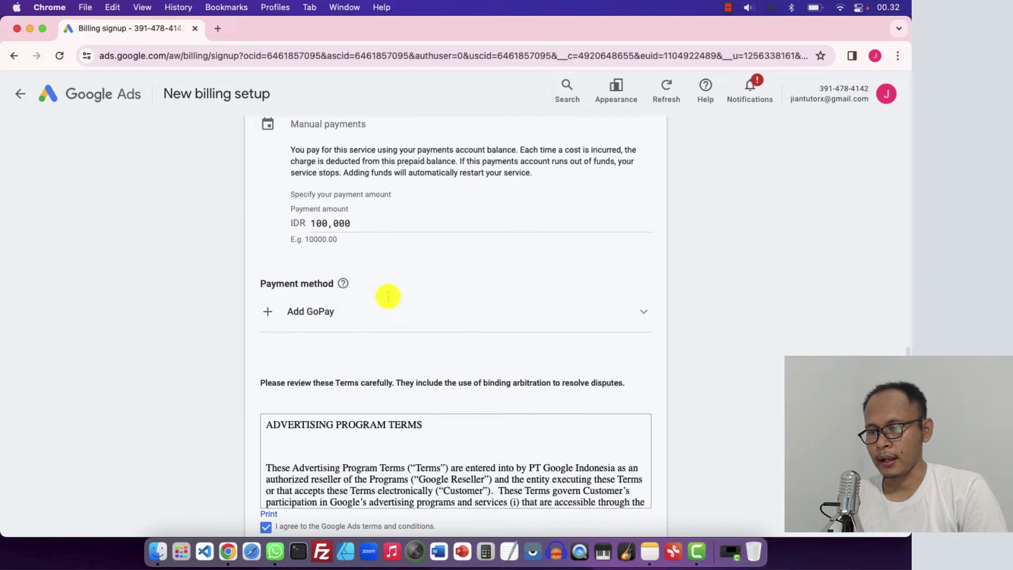
{"action": "left_click", "coordinate": [338, 316]}
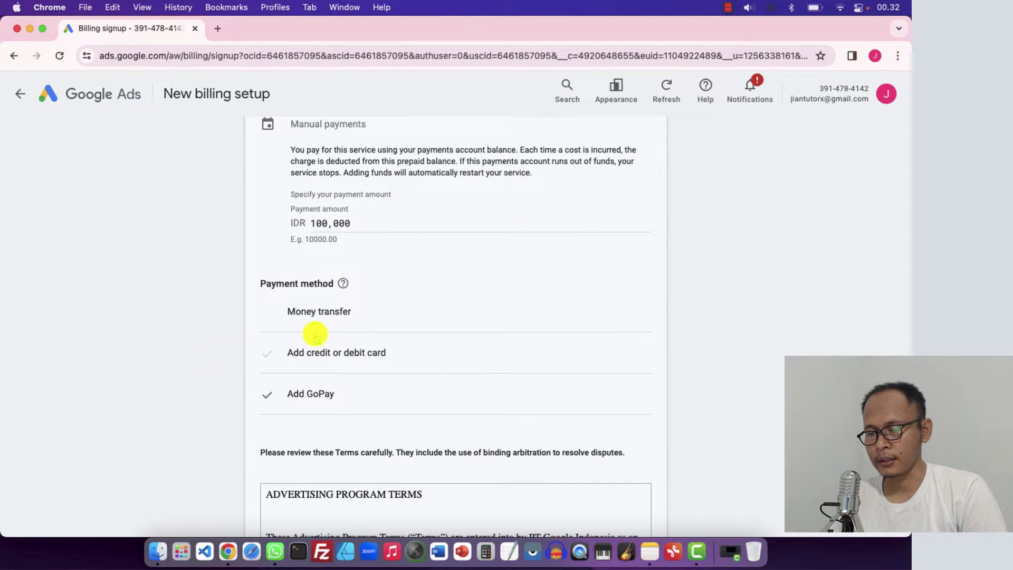
{"action": "left_click", "coordinate": [342, 312]}
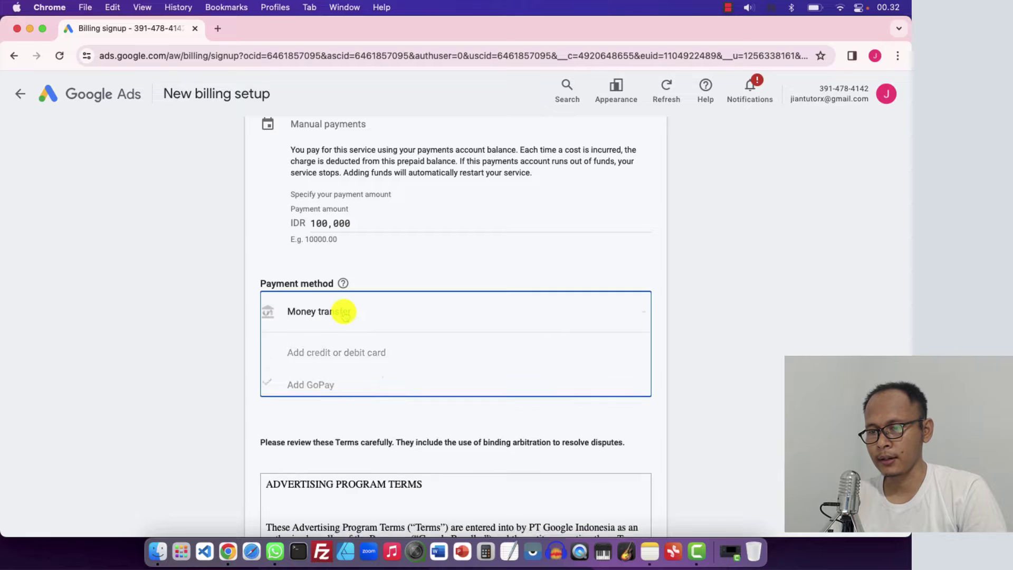
{"action": "scroll", "coordinate": [224, 350], "scroll_direction": "down", "scroll_amount": 5}
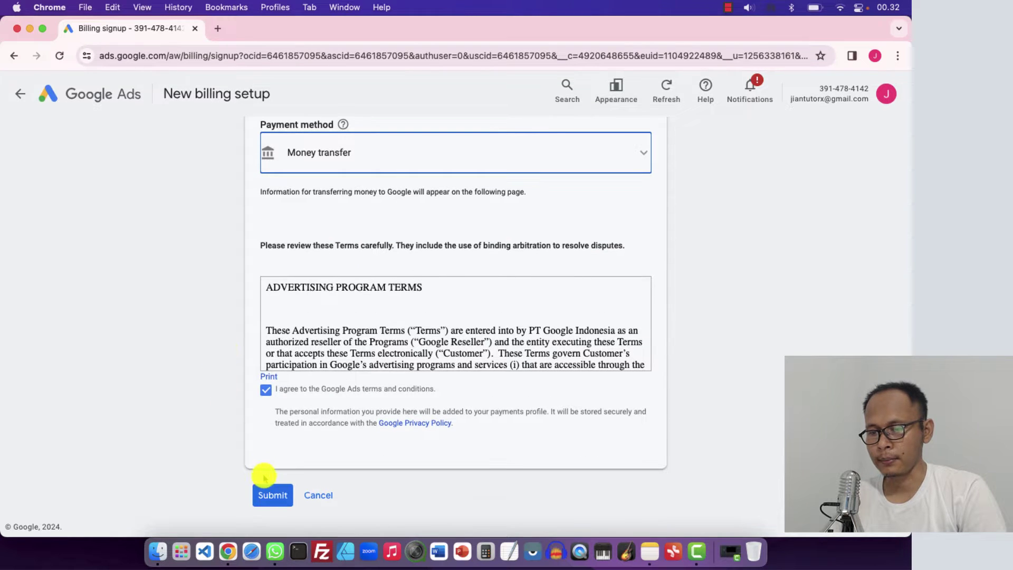
{"action": "left_click", "coordinate": [269, 496]}
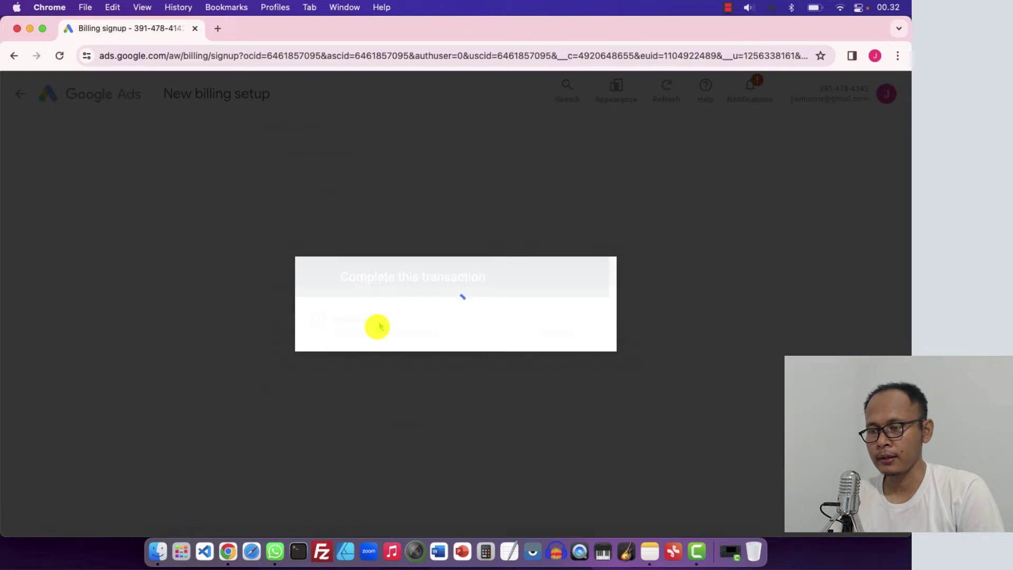
Select the money-transfer virtual account number on the completion dialog, then clear the selection
{"action": "scroll", "coordinate": [377, 327], "scroll_direction": "down", "scroll_amount": 3}
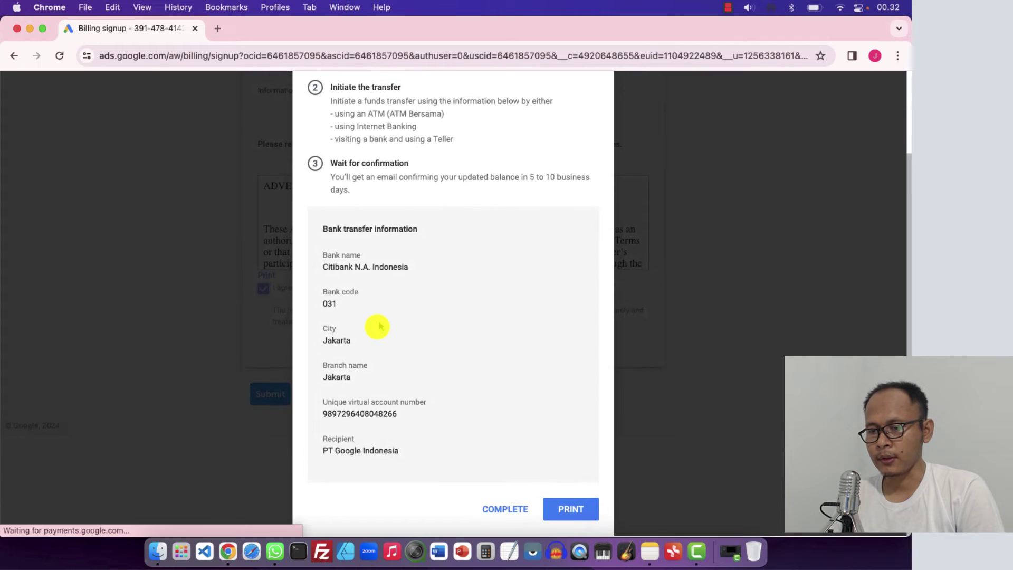
{"action": "mouse_move", "coordinate": [322, 415]}
{"action": "left_mouse_down"}
{"action": "mouse_move", "coordinate": [400, 415]}
{"action": "mouse_move", "coordinate": [320, 417]}
{"action": "left_mouse_up"}
{"action": "left_click", "coordinate": [401, 417]}
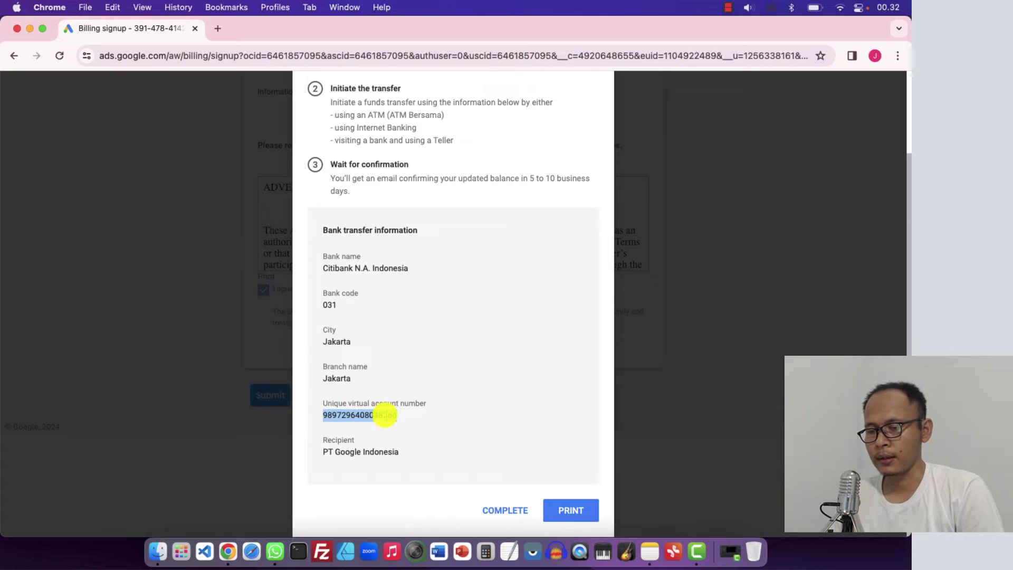
{"action": "left_click", "coordinate": [406, 419]}
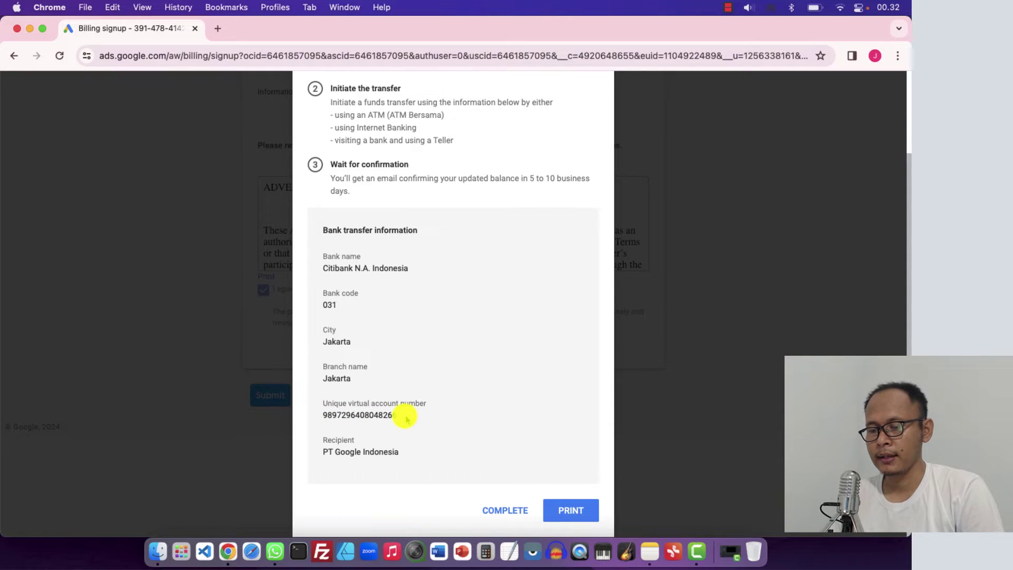
{"action": "left_click_drag", "start_coordinate": [393, 416], "coordinate": [317, 416]}
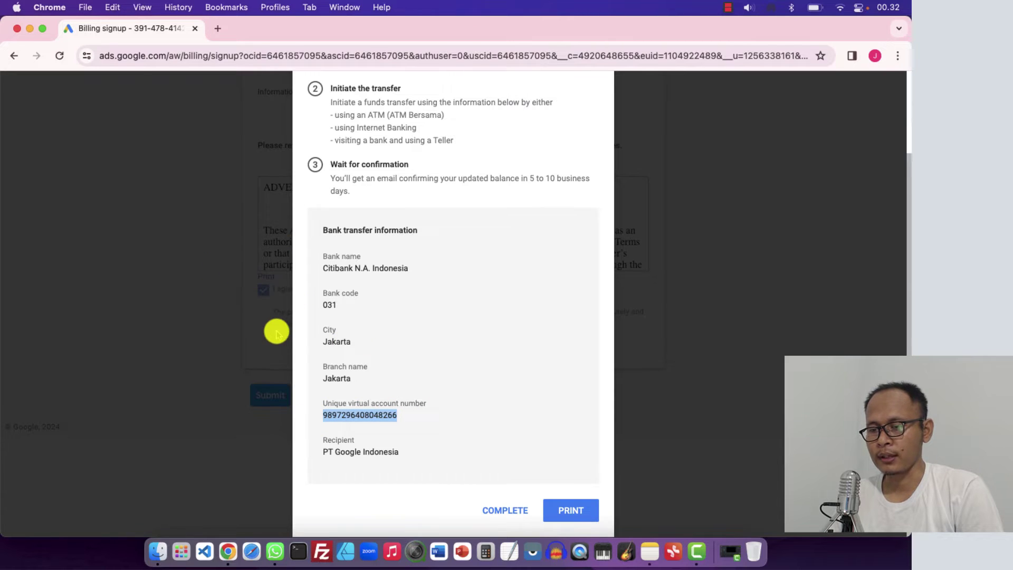
{"action": "left_click", "coordinate": [389, 416]}
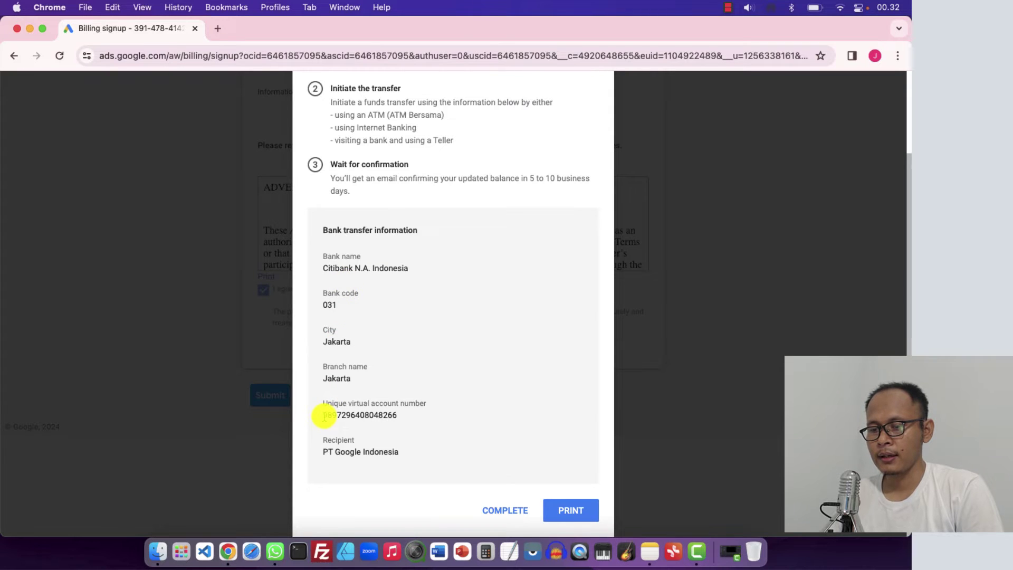
{"action": "double_click", "coordinate": [412, 416]}
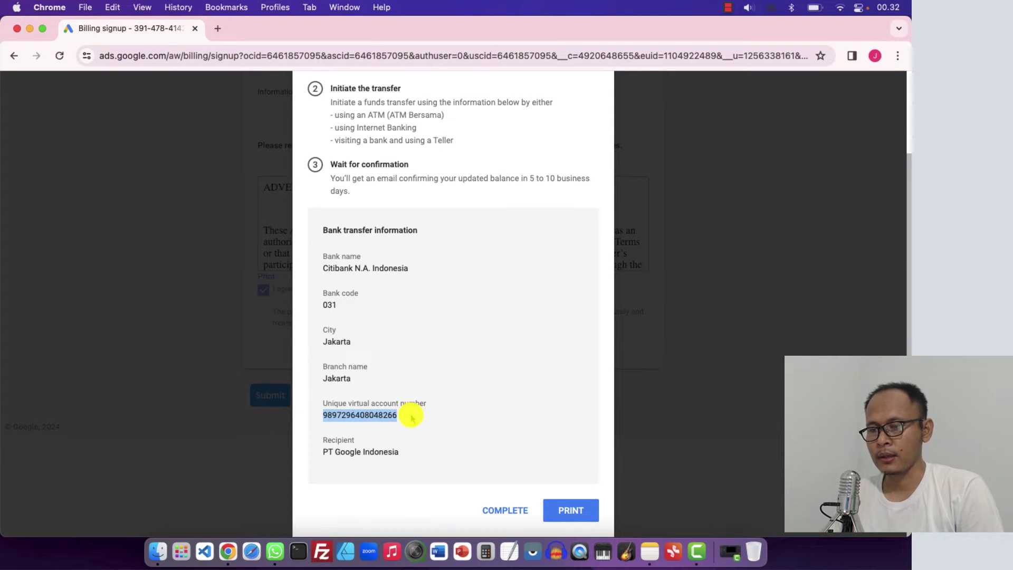
{"action": "scroll", "coordinate": [412, 417], "scroll_direction": "up", "scroll_amount": 3}
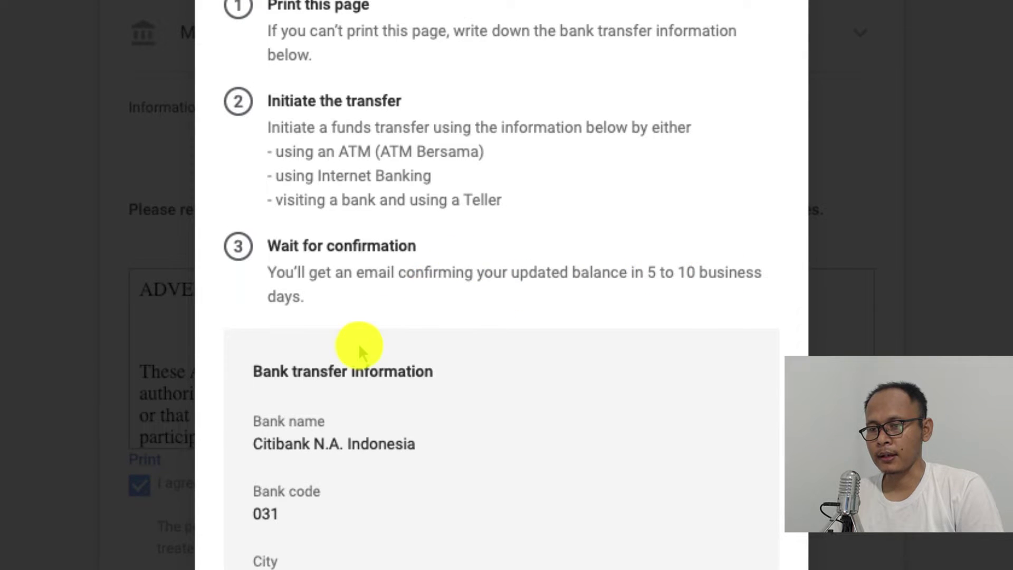
{"action": "scroll", "coordinate": [358, 343], "scroll_direction": "down", "scroll_amount": 4}
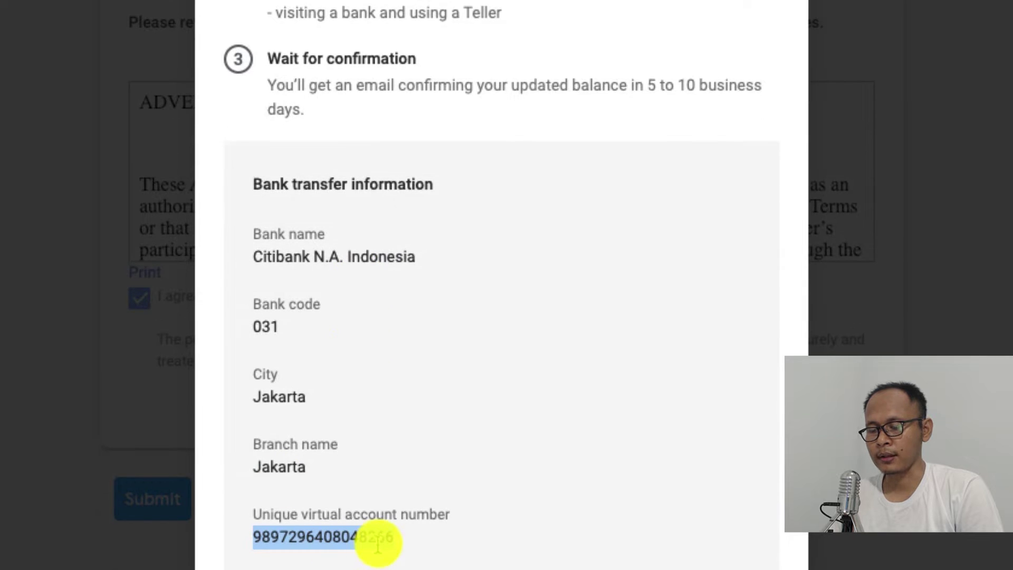
{"action": "scroll", "coordinate": [456, 437], "scroll_direction": "up", "scroll_amount": 4}
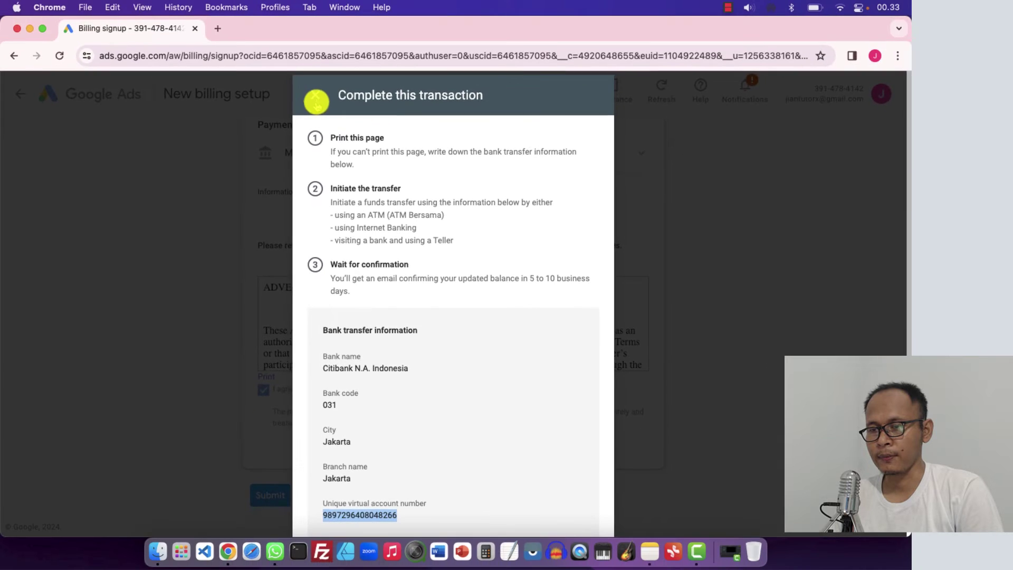
{"action": "left_click", "coordinate": [316, 95]}
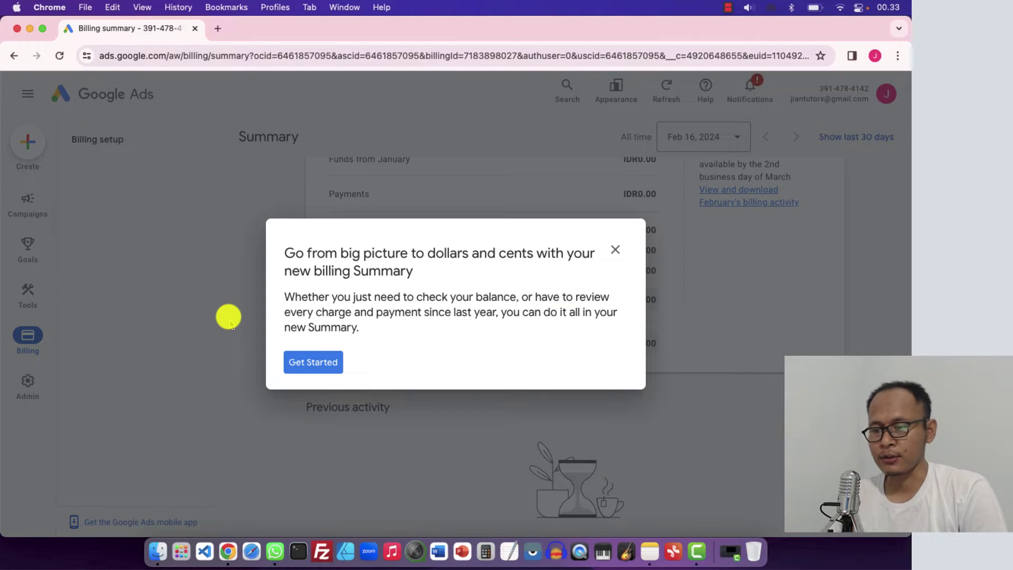
Dismiss the Summary introduction, highlight the IDR0.00 available funds, and go back to Overview
{"action": "left_click", "coordinate": [615, 249]}
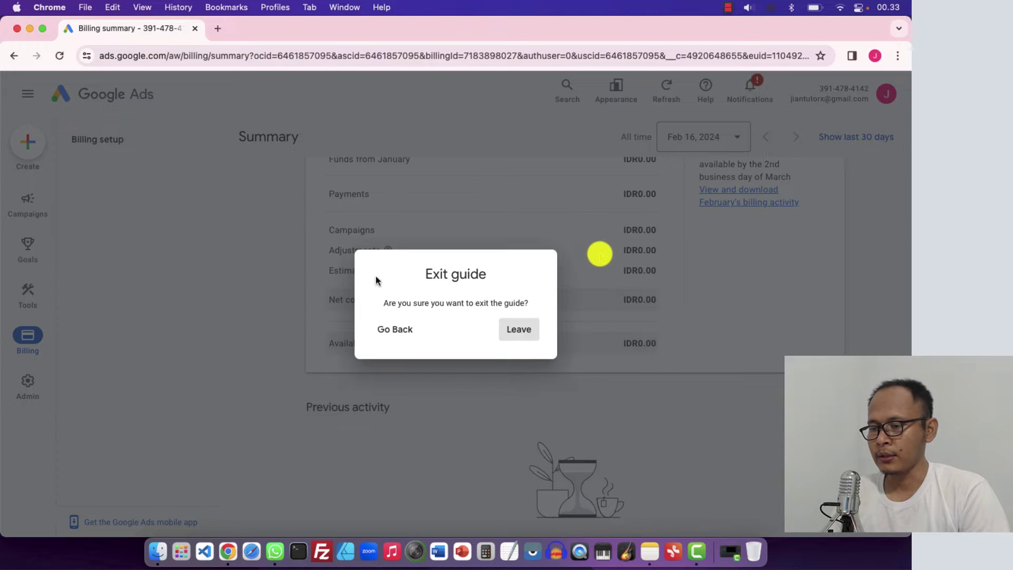
{"action": "left_click", "coordinate": [517, 329]}
{"action": "scroll", "coordinate": [290, 324], "scroll_direction": "up", "scroll_amount": 5}
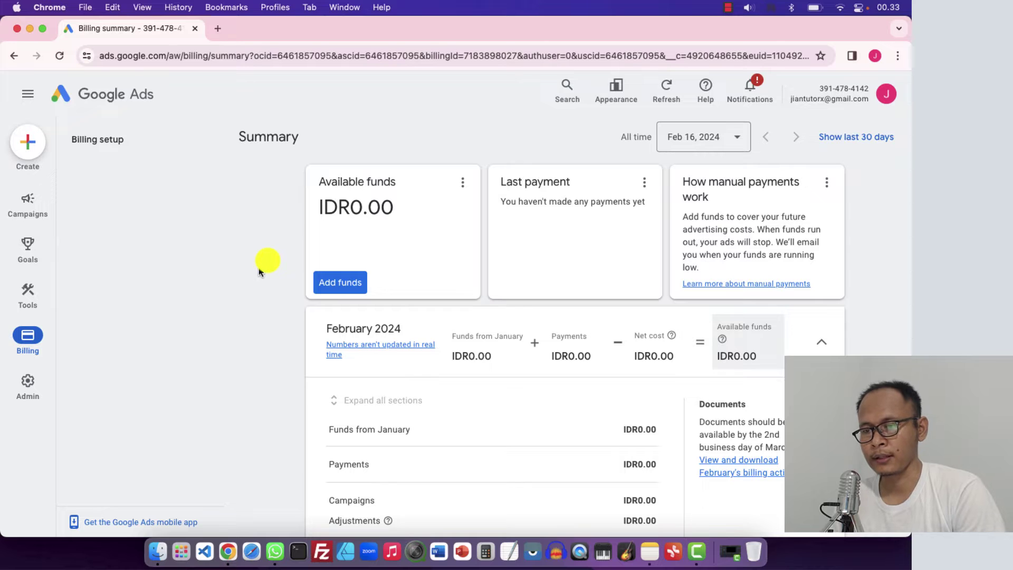
{"action": "left_click_drag", "start_coordinate": [351, 207], "coordinate": [393, 206]}
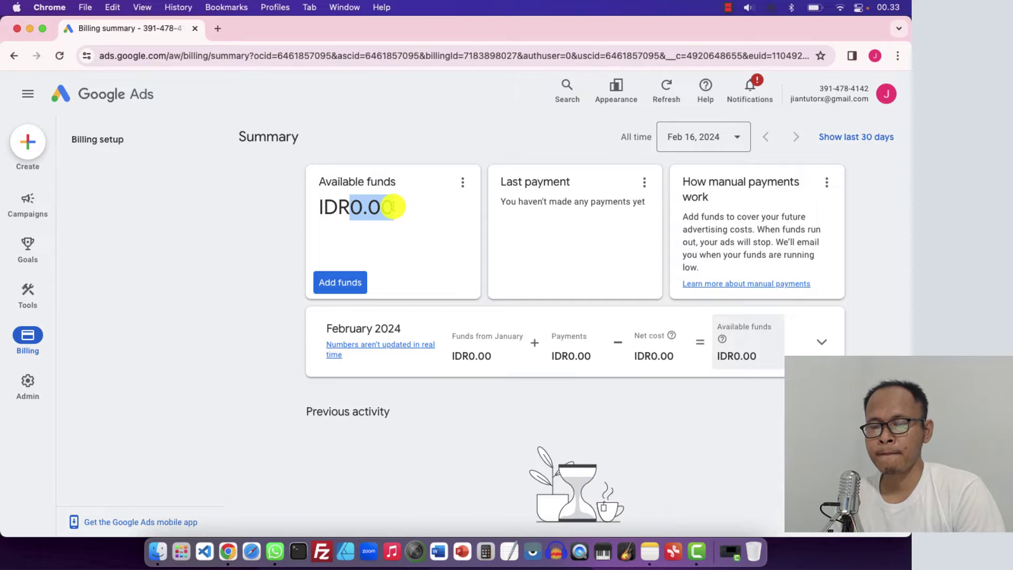
{"action": "left_click", "coordinate": [299, 198]}
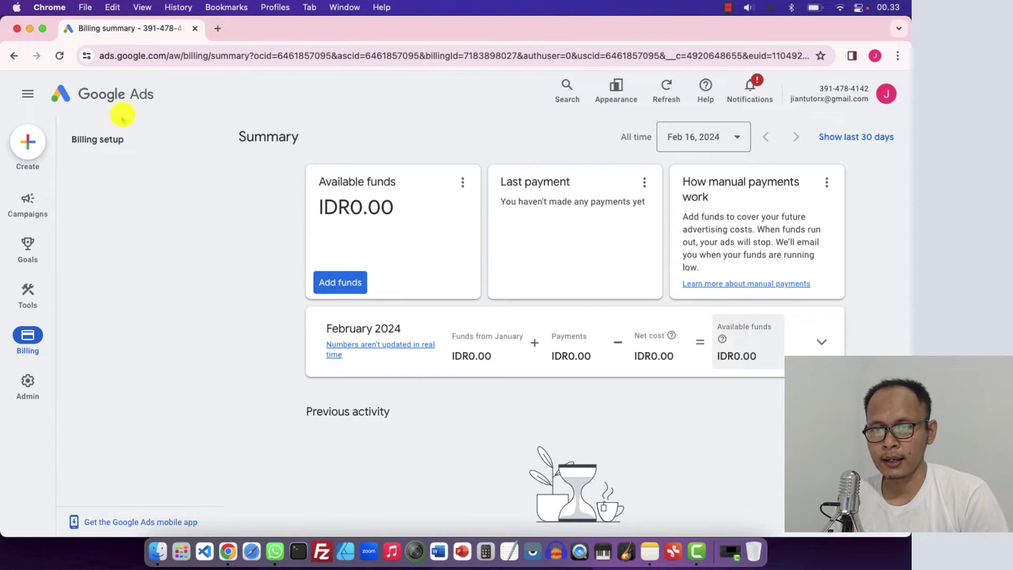
{"action": "left_click", "coordinate": [105, 95]}
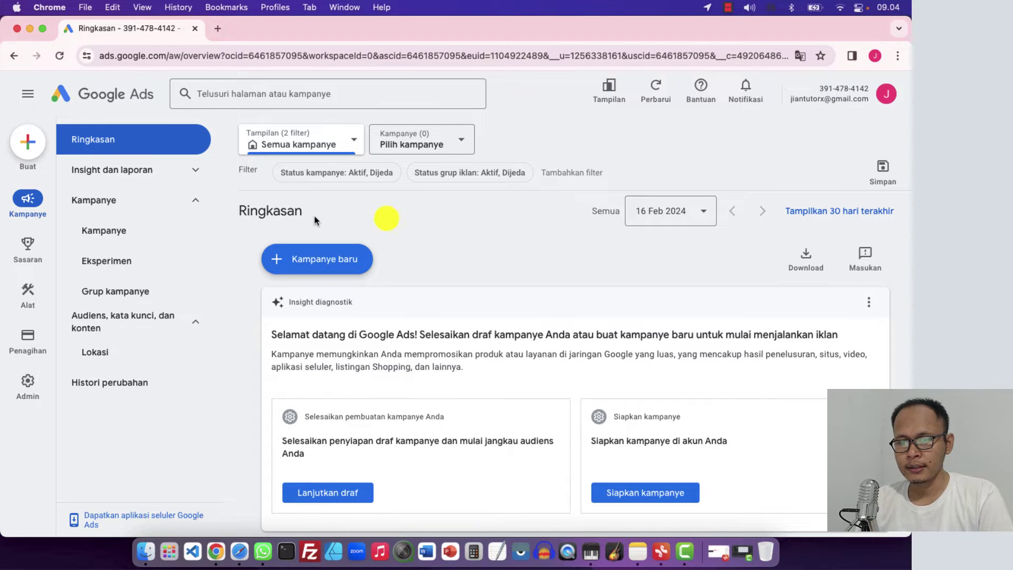
{"action": "mouse_move", "coordinate": [7, 399]}
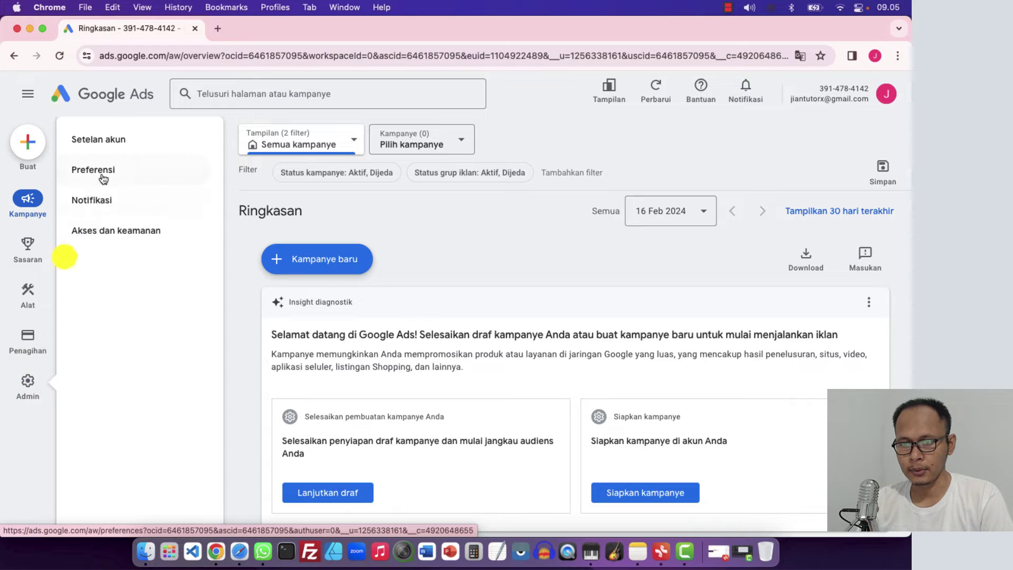
{"action": "left_click", "coordinate": [101, 170]}
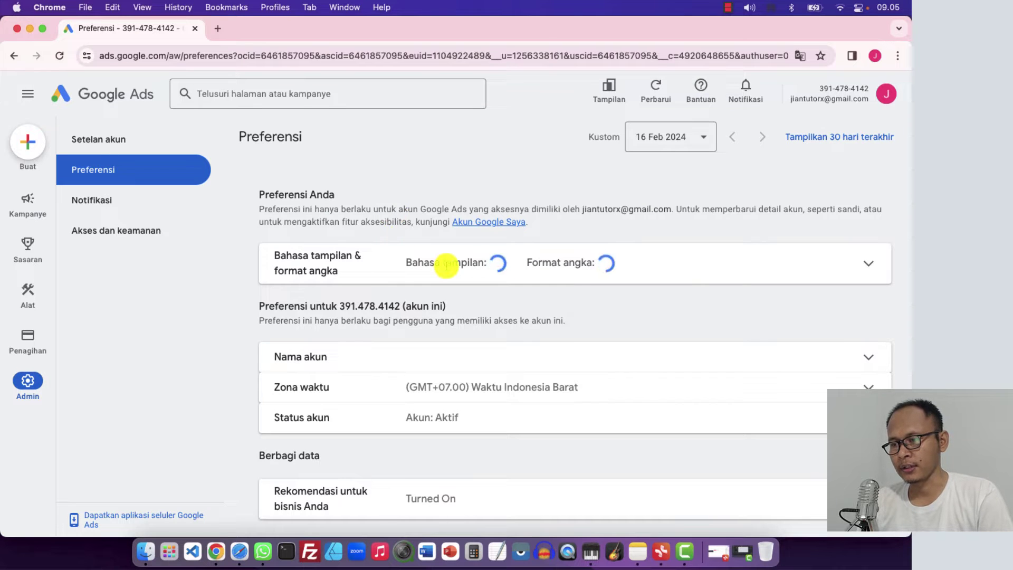
{"action": "scroll", "coordinate": [467, 263], "scroll_direction": "down", "scroll_amount": 2}
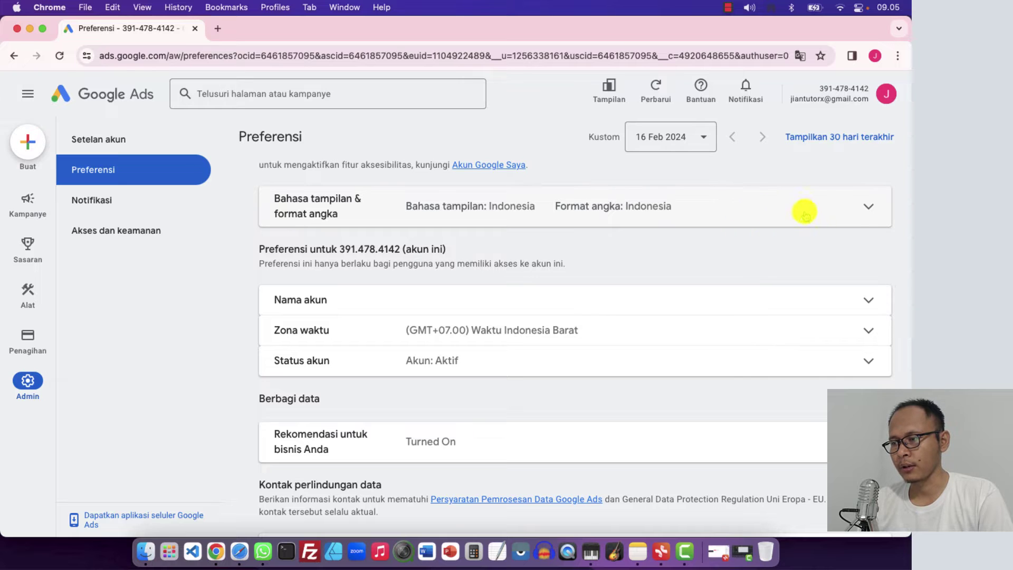
{"action": "left_click", "coordinate": [868, 207]}
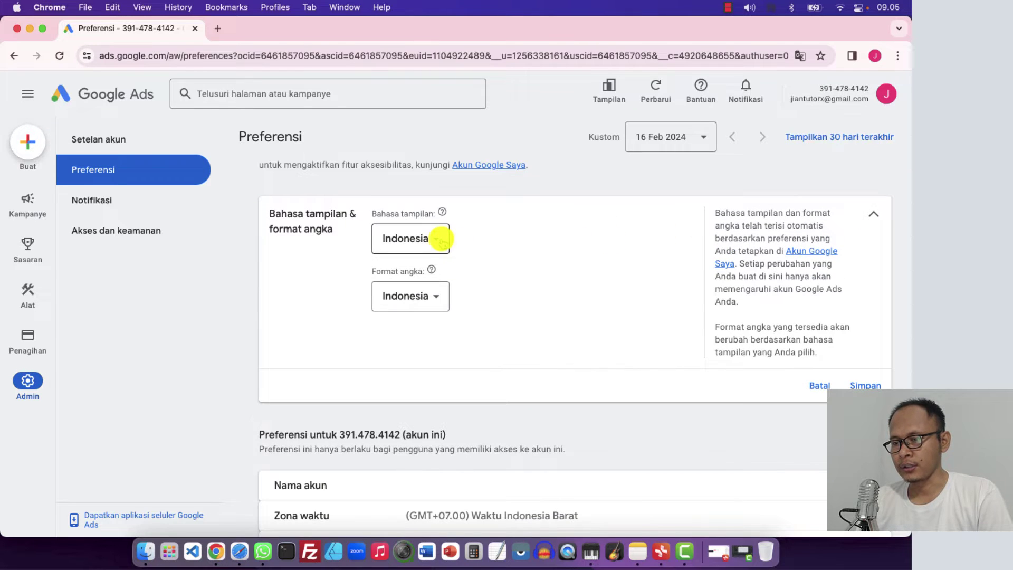
{"action": "scroll", "coordinate": [465, 302], "scroll_direction": "down", "scroll_amount": 3}
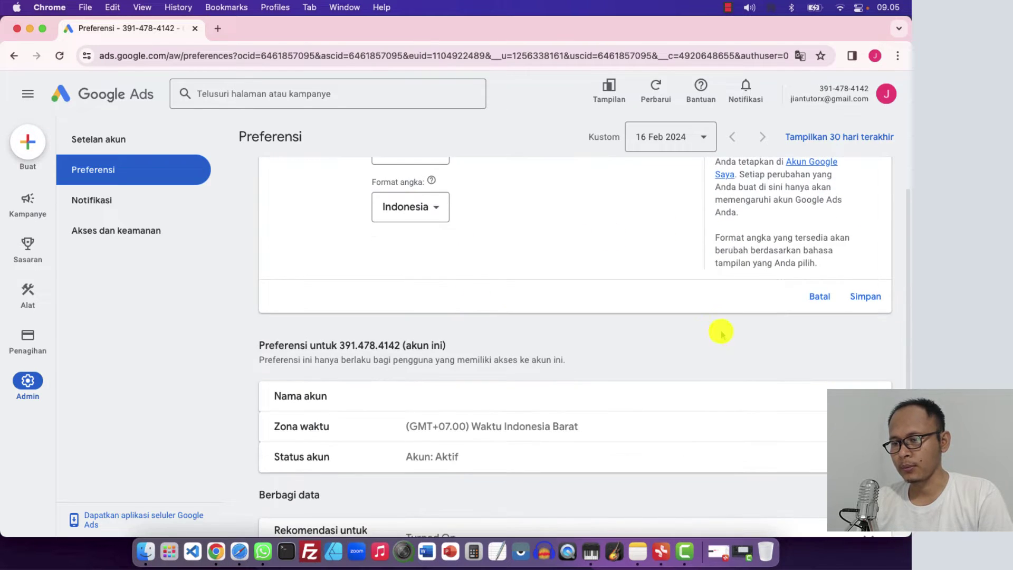
{"action": "scroll", "coordinate": [500, 251], "scroll_direction": "up", "scroll_amount": 4}
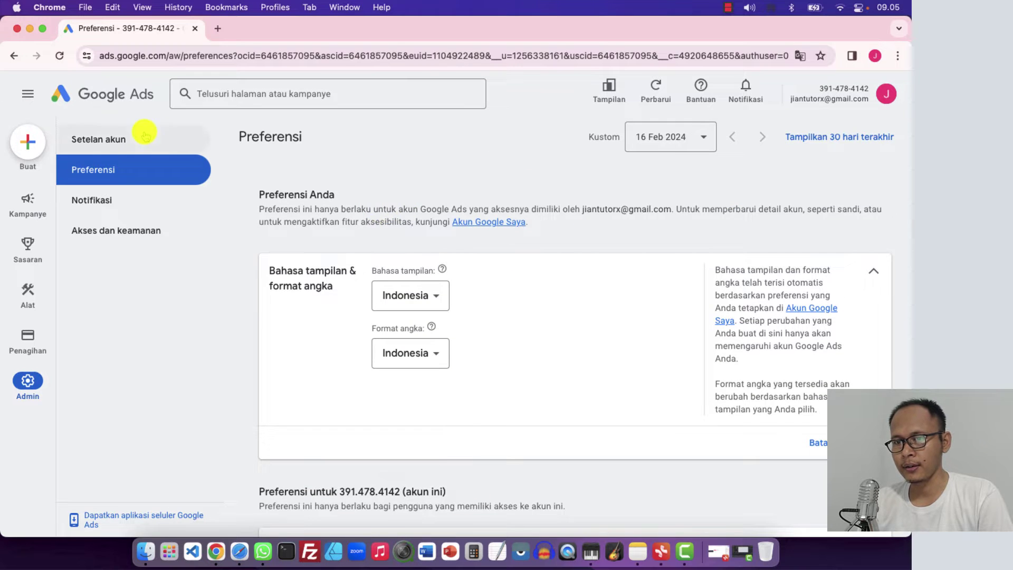
{"action": "left_click", "coordinate": [103, 105]}
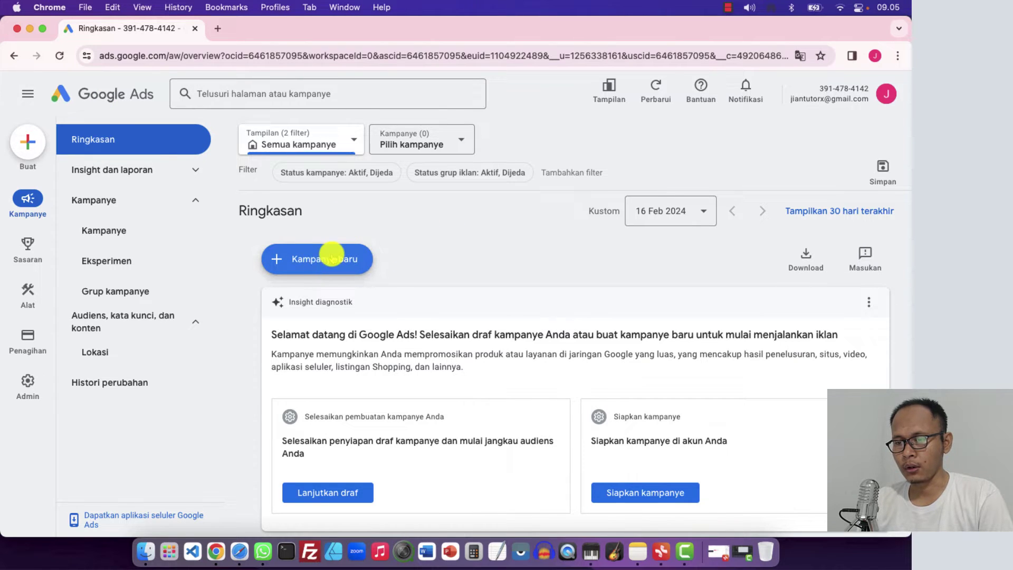
Start a brand-new campaign from the Kampanye baru menu
{"action": "left_click", "coordinate": [323, 258]}
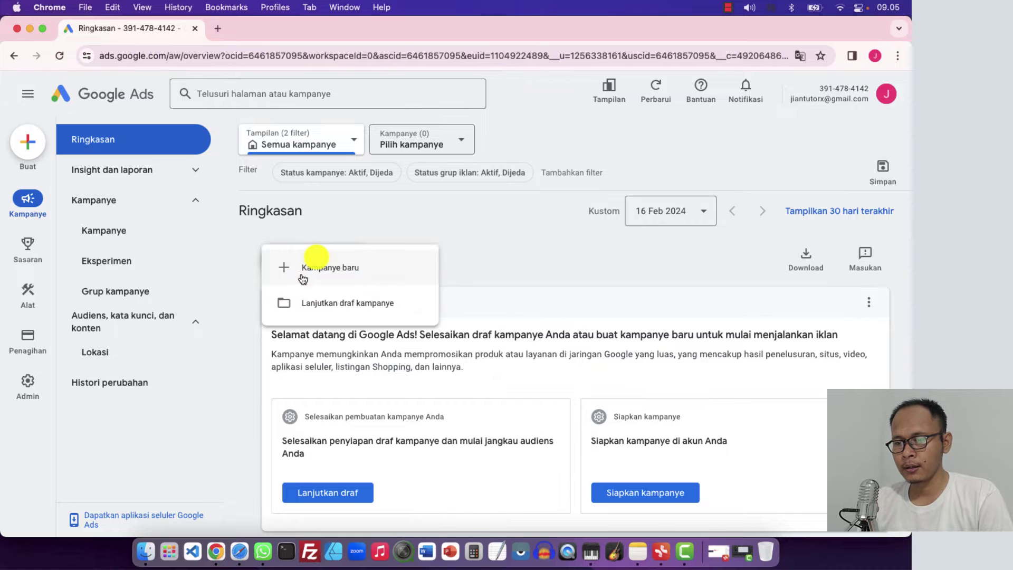
{"action": "left_click", "coordinate": [332, 268]}
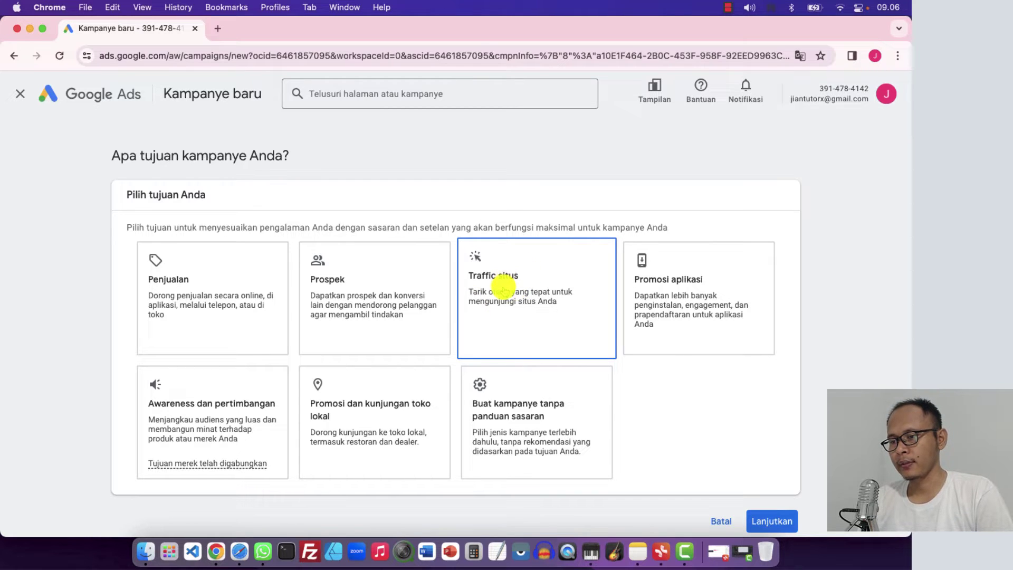
Pick Traffic situs as the campaign goal, keeping Kunjungan halaman, and continue to campaign types
{"action": "left_click", "coordinate": [503, 289]}
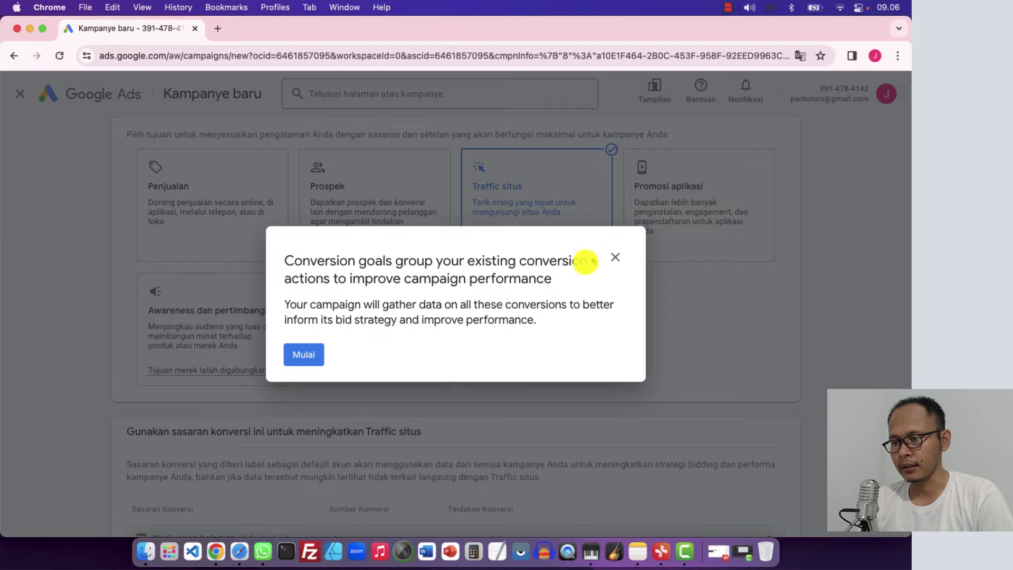
{"action": "left_click", "coordinate": [609, 257]}
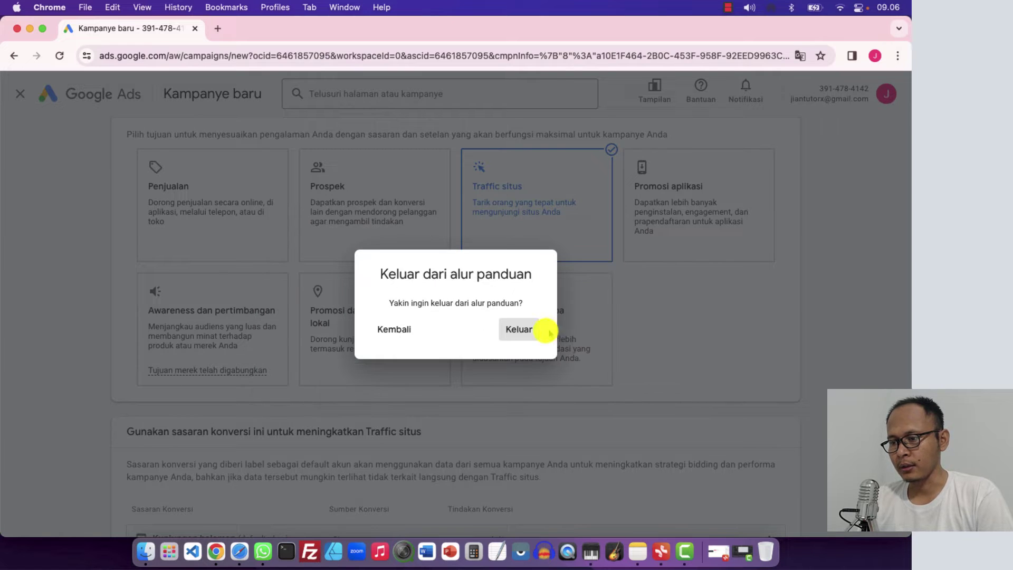
{"action": "left_click", "coordinate": [524, 333]}
{"action": "scroll", "coordinate": [514, 391], "scroll_direction": "down", "scroll_amount": 3}
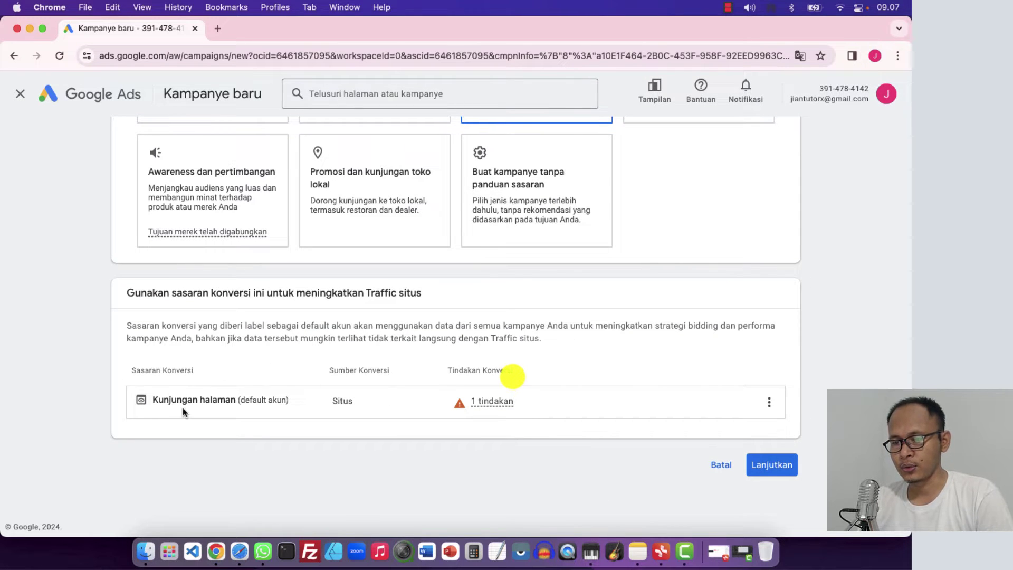
{"action": "mouse_move", "coordinate": [468, 403]}
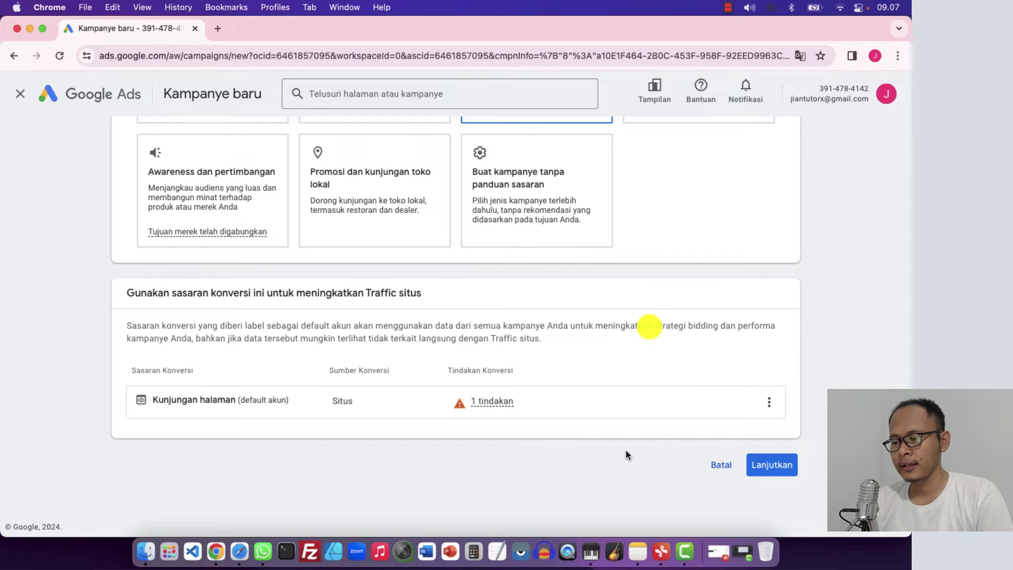
{"action": "left_click", "coordinate": [771, 465]}
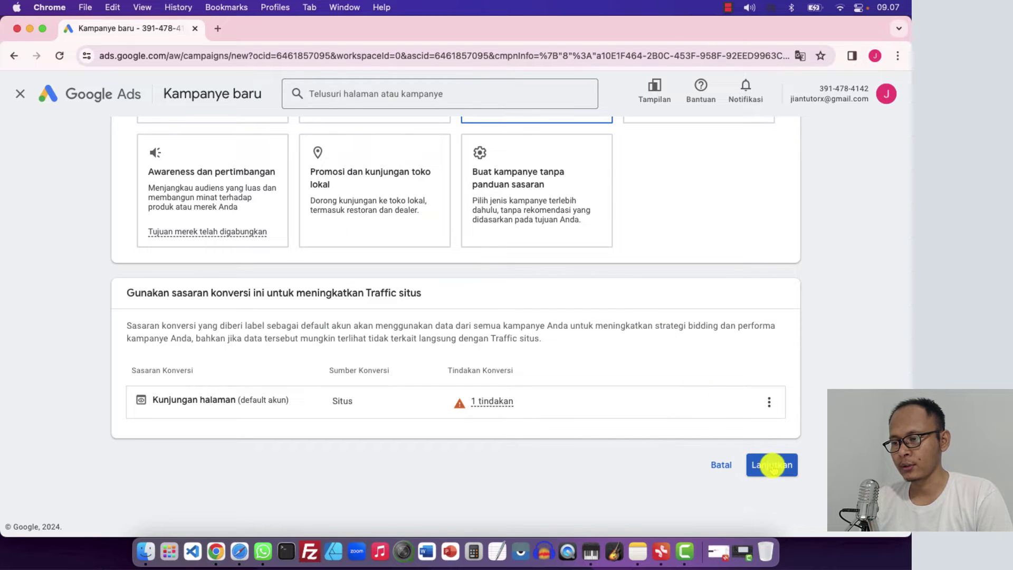
{"action": "scroll", "coordinate": [770, 464], "scroll_direction": "down", "scroll_amount": 6}
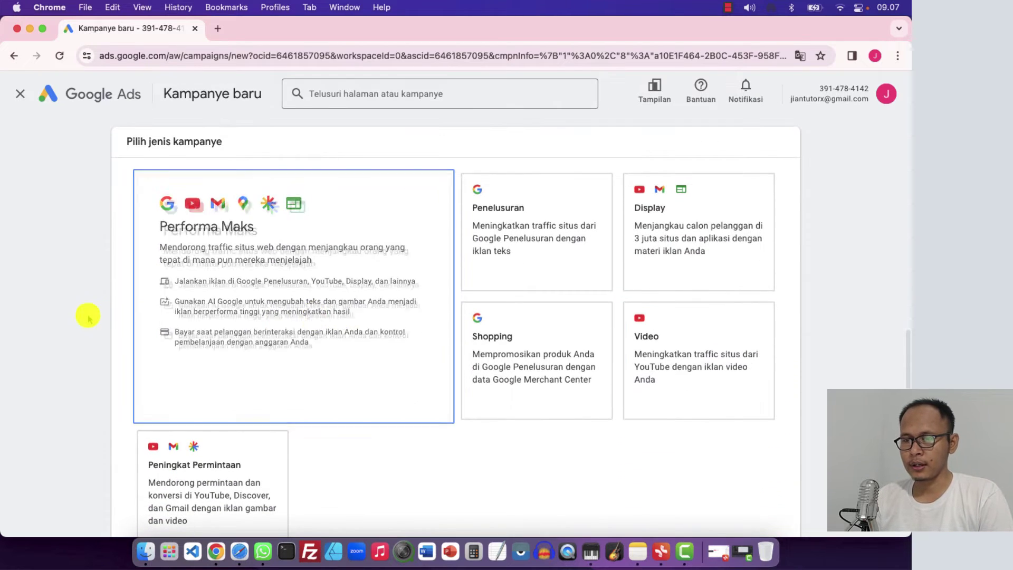
{"action": "scroll", "coordinate": [88, 316], "scroll_direction": "down", "scroll_amount": 2}
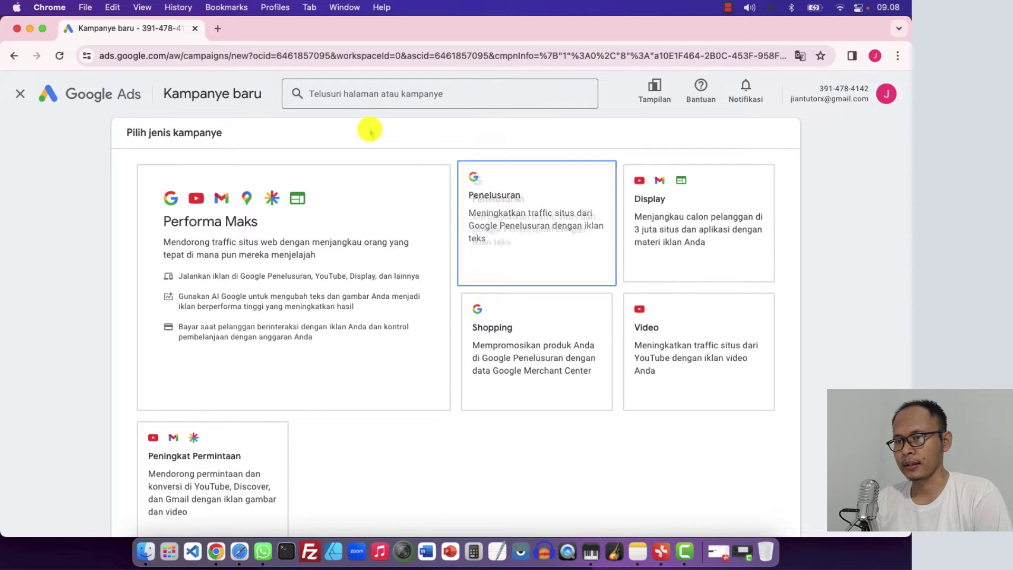
In a new tab, search Google for 'jasa pembuatan website' and review the sponsored ads
{"action": "left_click", "coordinate": [218, 30]}
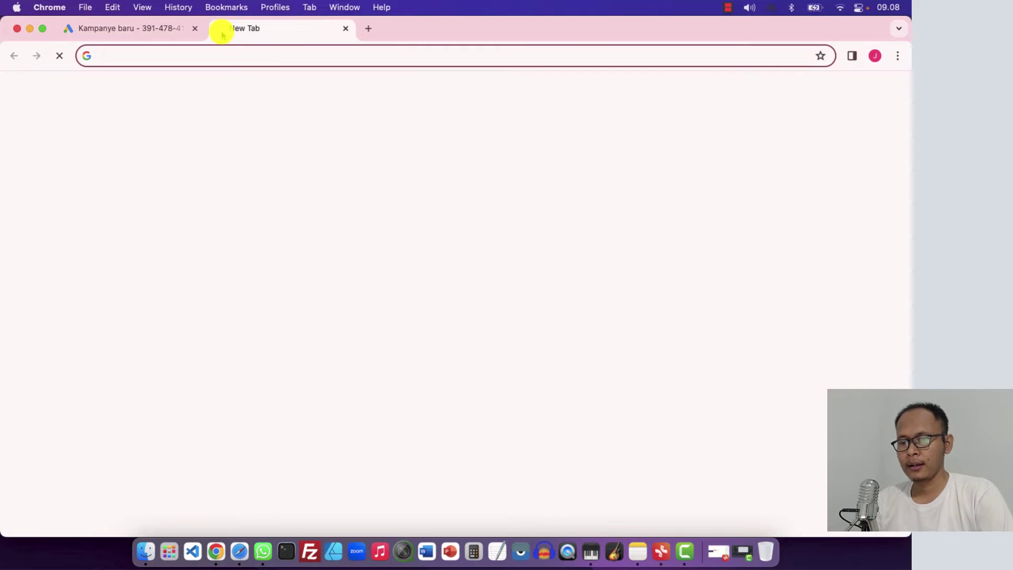
{"action": "type", "text": "GOOG"}
{"action": "key", "text": "Return"}
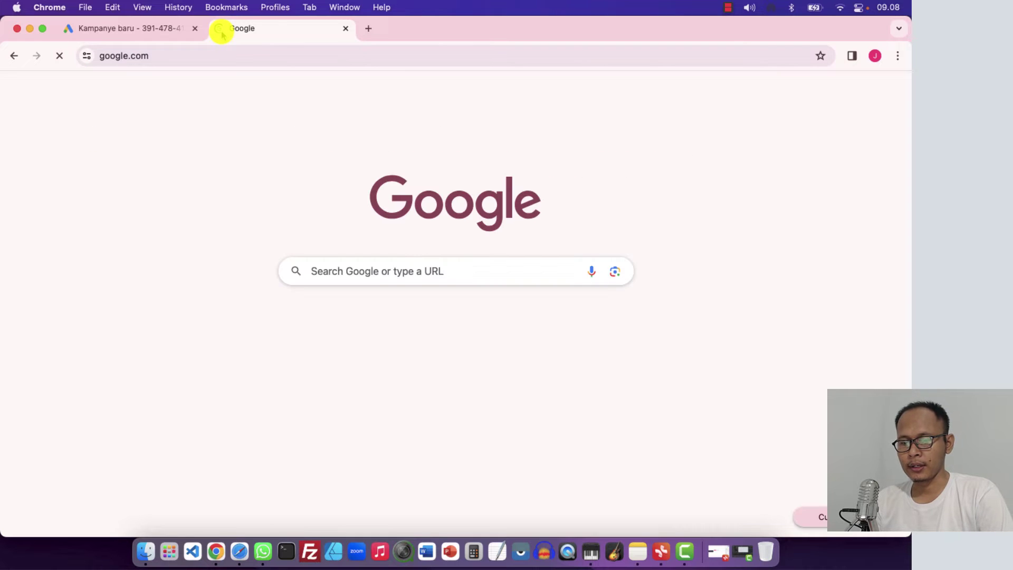
{"action": "type", "text": "jasa "}
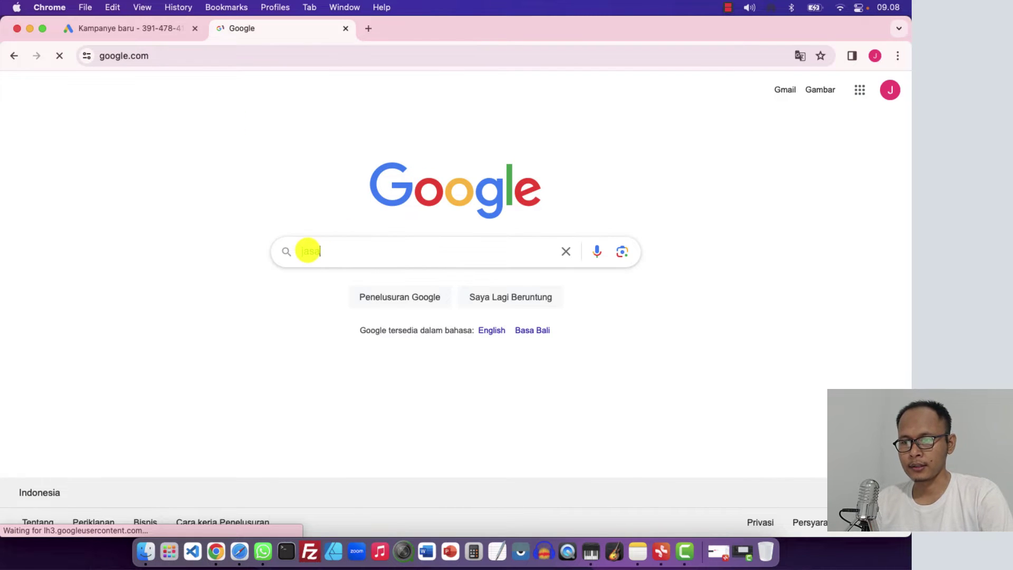
{"action": "type", "text": "pembuatan"}
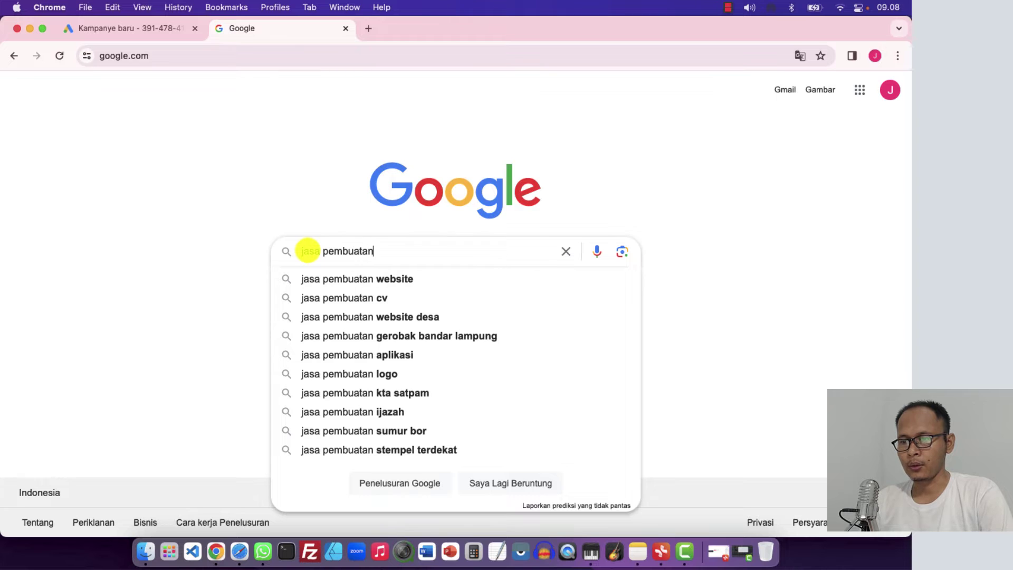
{"action": "left_click", "coordinate": [340, 280]}
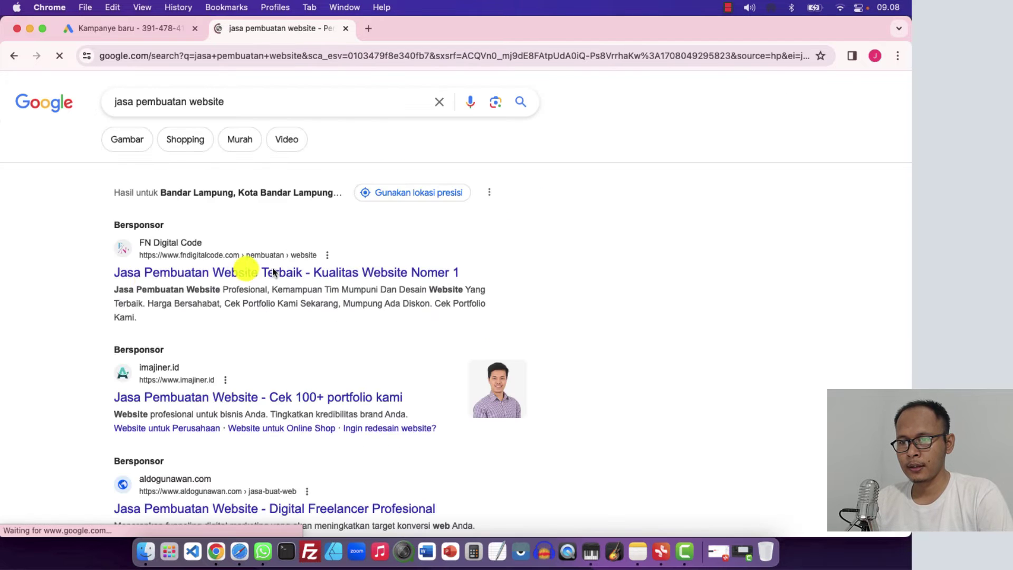
{"action": "scroll", "coordinate": [106, 327], "scroll_direction": "down", "scroll_amount": 3}
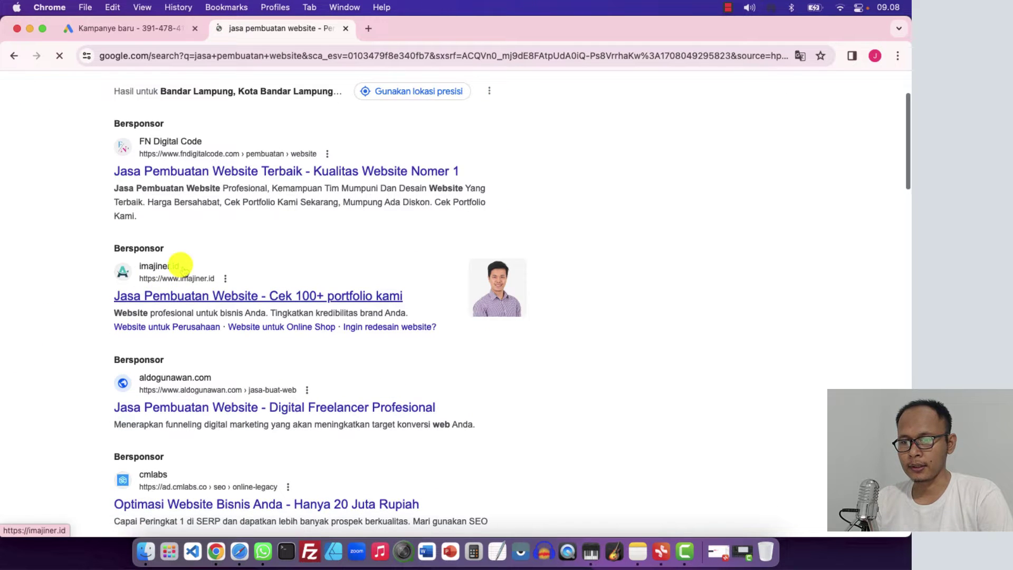
{"action": "scroll", "coordinate": [137, 422], "scroll_direction": "down", "scroll_amount": 3}
{"action": "scroll", "coordinate": [170, 362], "scroll_direction": "up", "scroll_amount": 5}
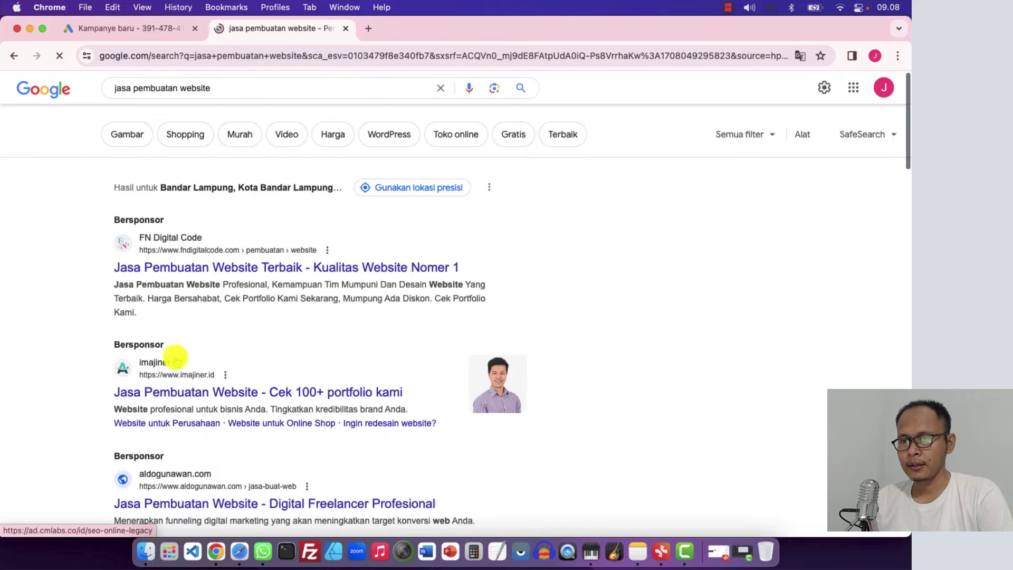
Decline sharing precise location with Google and return to the new campaign tab
{"action": "left_click", "coordinate": [138, 29]}
{"action": "left_click", "coordinate": [511, 205]}
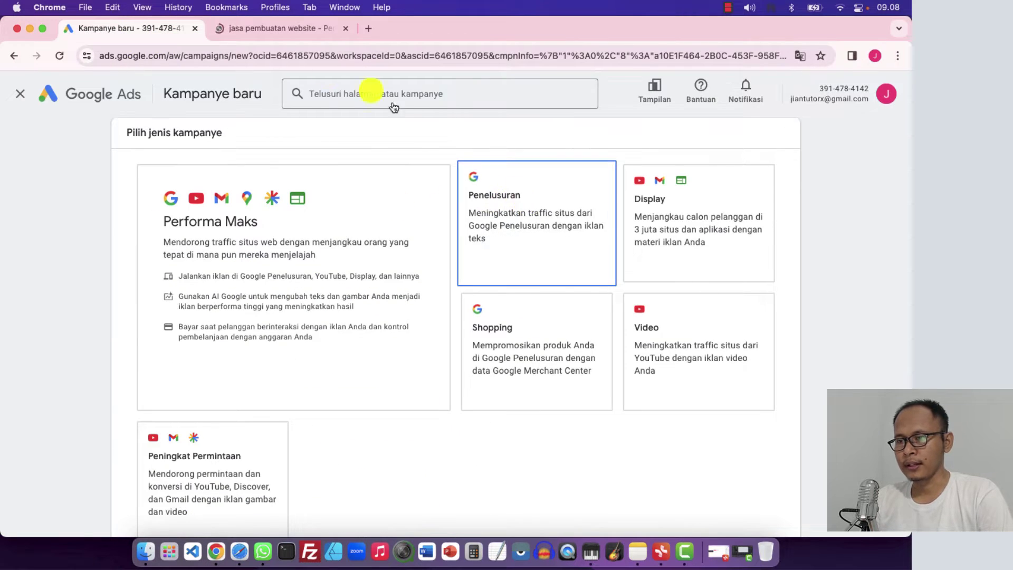
{"action": "left_click", "coordinate": [254, 29]}
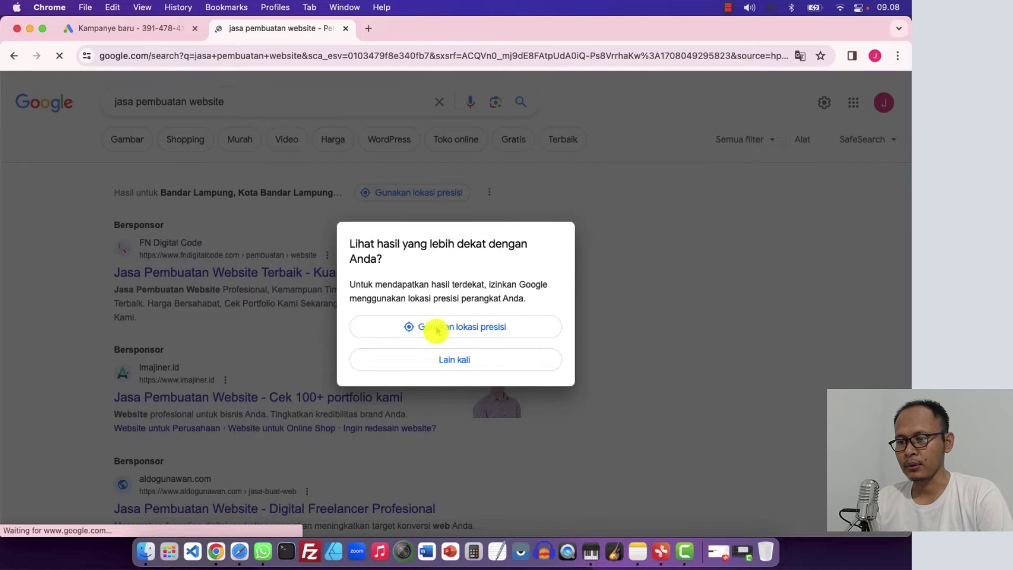
{"action": "left_click", "coordinate": [433, 359]}
{"action": "left_click", "coordinate": [167, 31]}
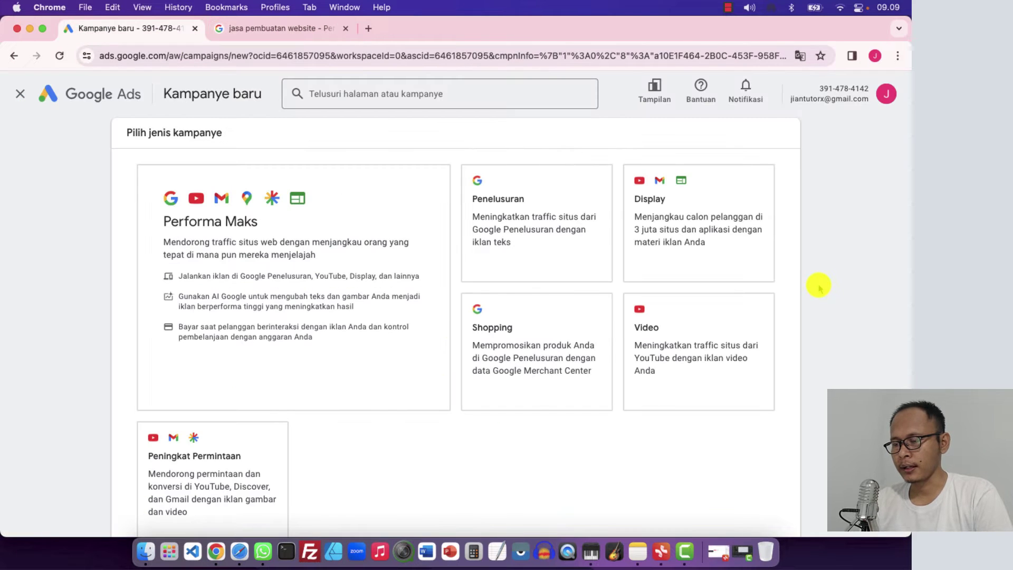
Try the Display, Penelusuran and Shopping cards, then reopen the 'jasa pembuatan website' results tab
{"action": "left_click", "coordinate": [672, 171]}
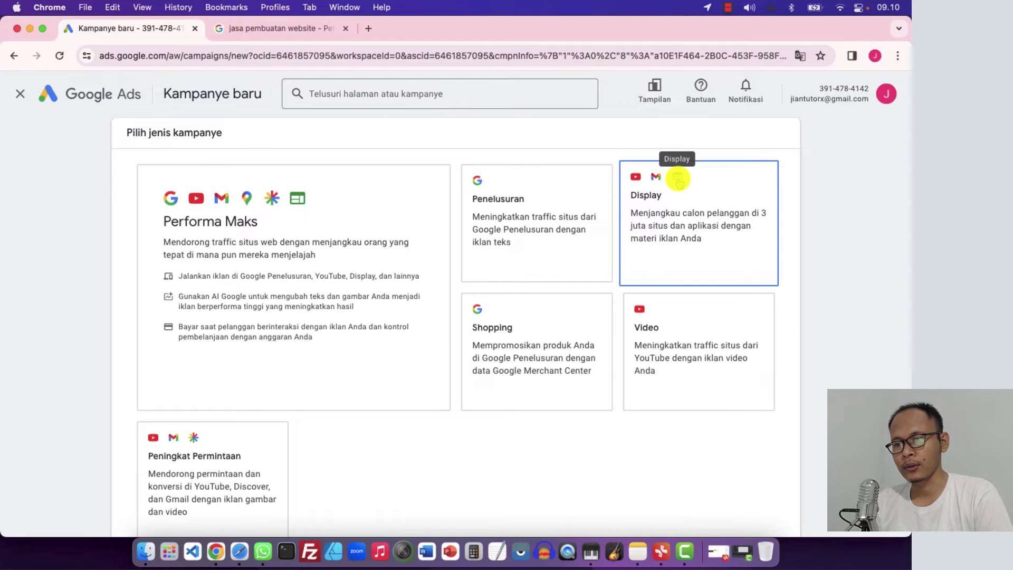
{"action": "left_click", "coordinate": [576, 260]}
{"action": "scroll", "coordinate": [576, 264], "scroll_direction": "down", "scroll_amount": 3}
{"action": "left_click", "coordinate": [577, 264]}
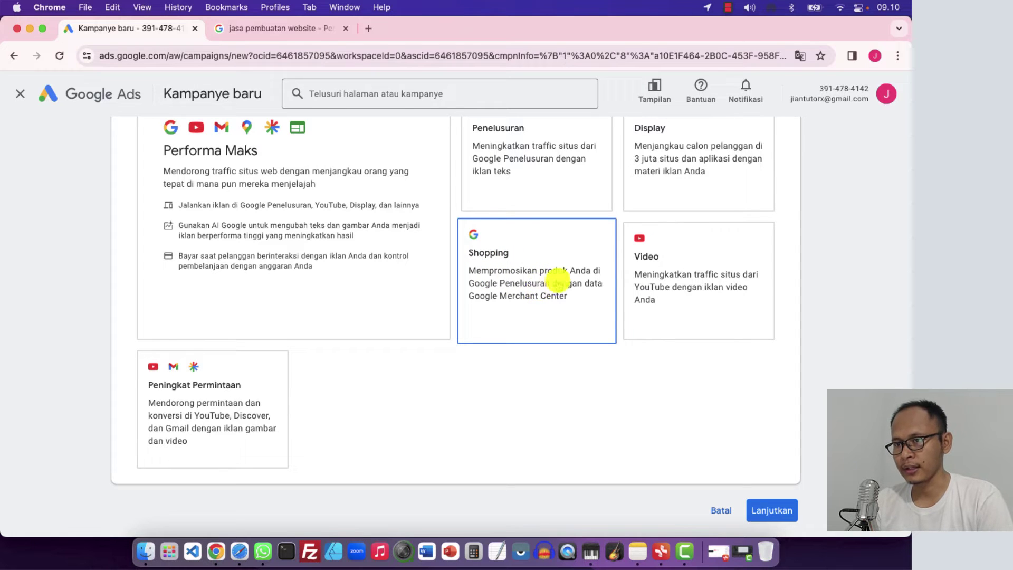
{"action": "left_click", "coordinate": [295, 27]}
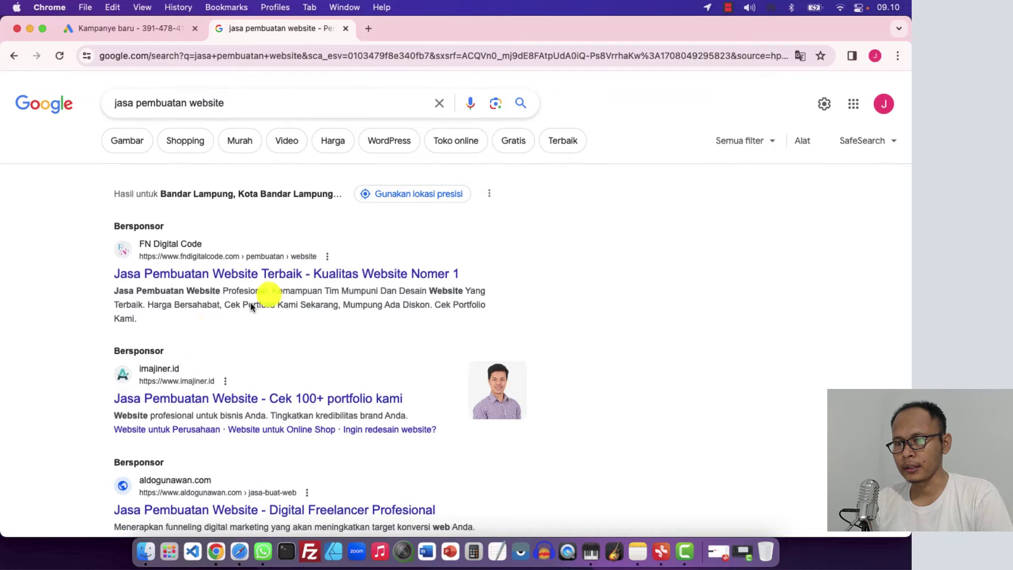
Replace the query with 'sepatu bola', show its Shopping results, then return to the campaign tab
{"action": "double_click", "coordinate": [239, 103]}
{"action": "triple_click", "coordinate": [239, 103]}
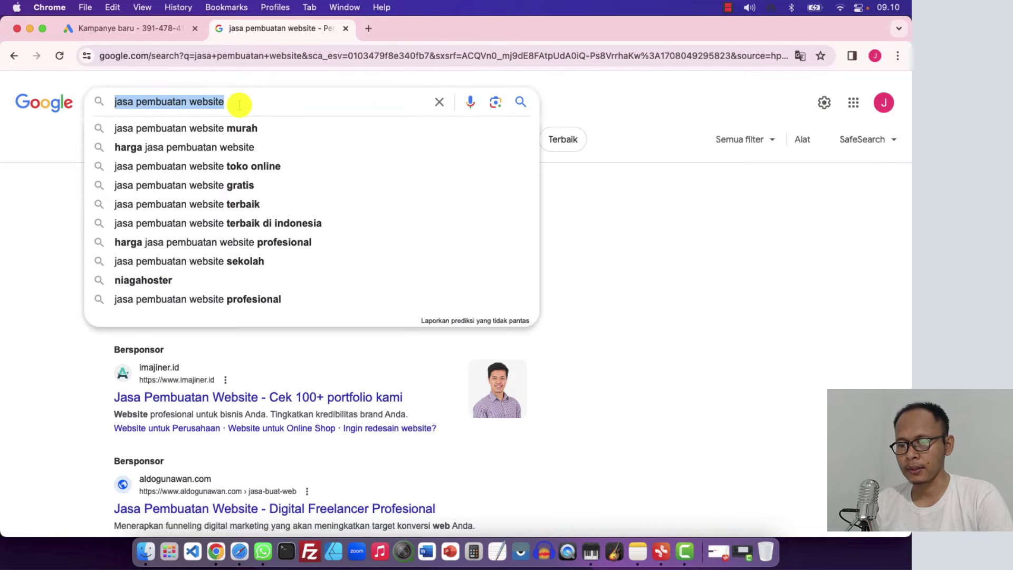
{"action": "type", "text": "sepatu "}
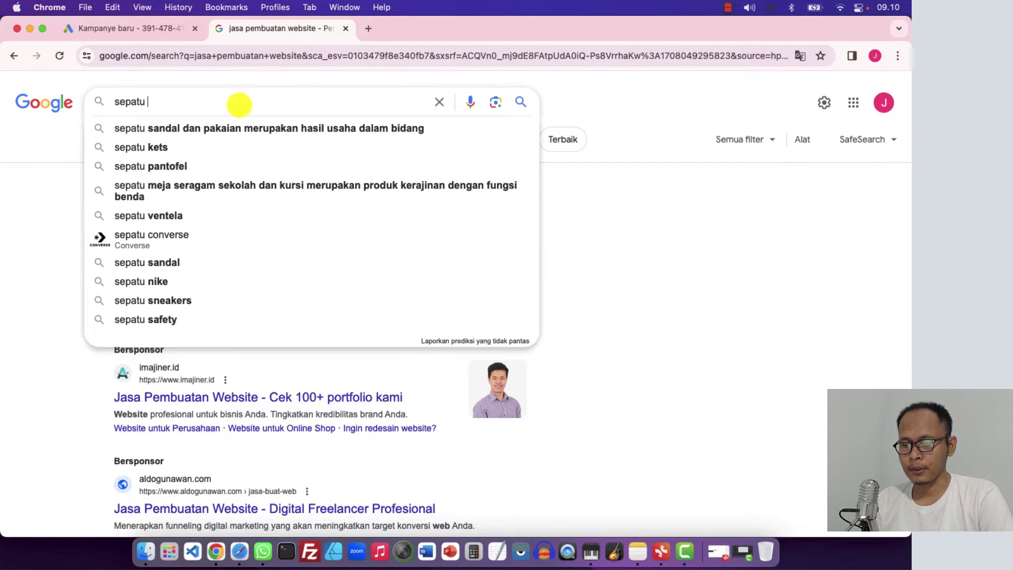
{"action": "type", "text": "bola"}
{"action": "key", "text": "Return"}
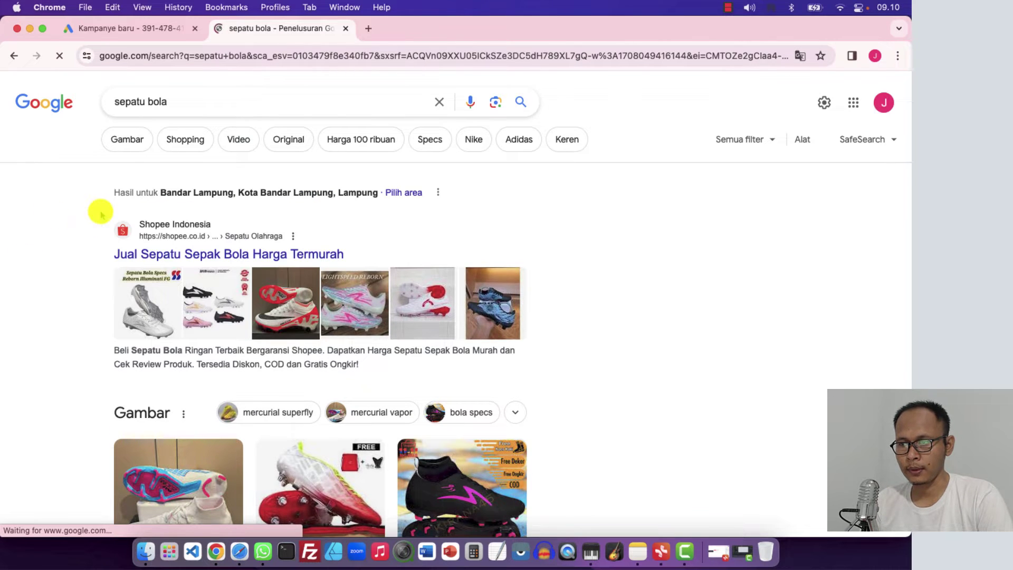
{"action": "left_click", "coordinate": [185, 141]}
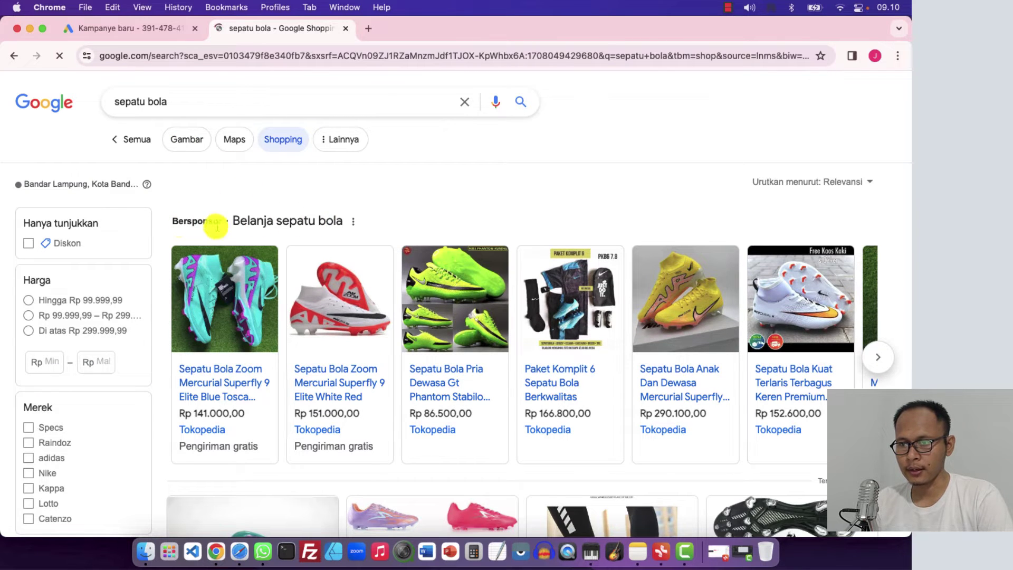
{"action": "left_click", "coordinate": [153, 30]}
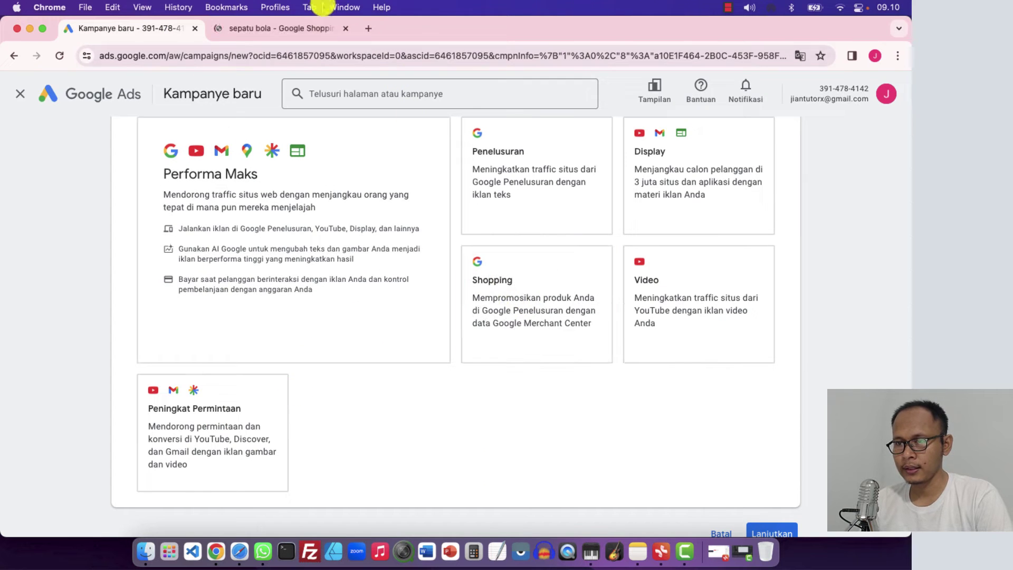
{"action": "left_click", "coordinate": [295, 28]}
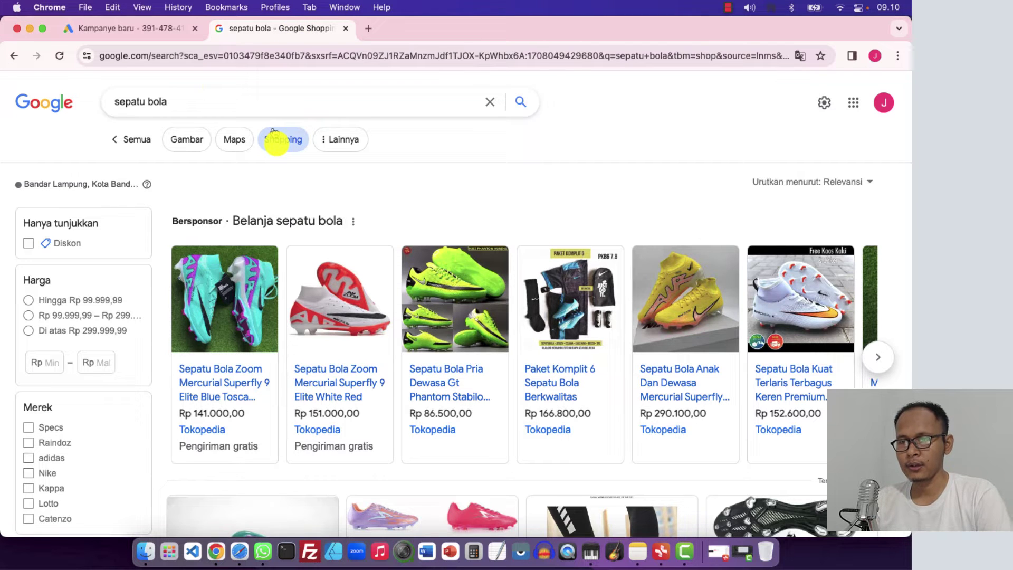
{"action": "left_click", "coordinate": [158, 28]}
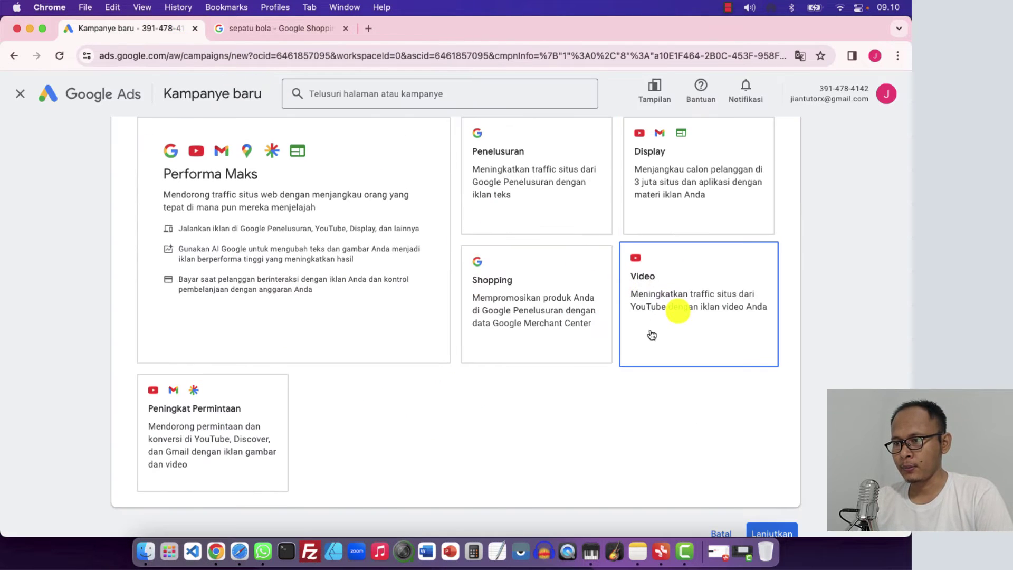
Scroll through the campaign-type cards again, then reopen the 'sepatu bola' Google Shopping tab
{"action": "scroll", "coordinate": [659, 327], "scroll_direction": "up", "scroll_amount": 1}
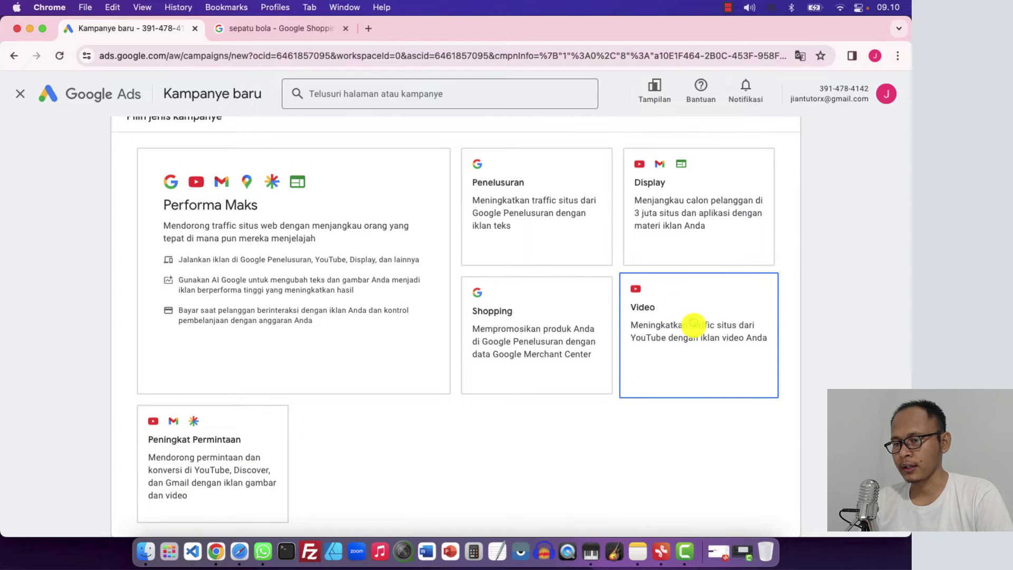
{"action": "scroll", "coordinate": [687, 323], "scroll_direction": "down", "scroll_amount": 3}
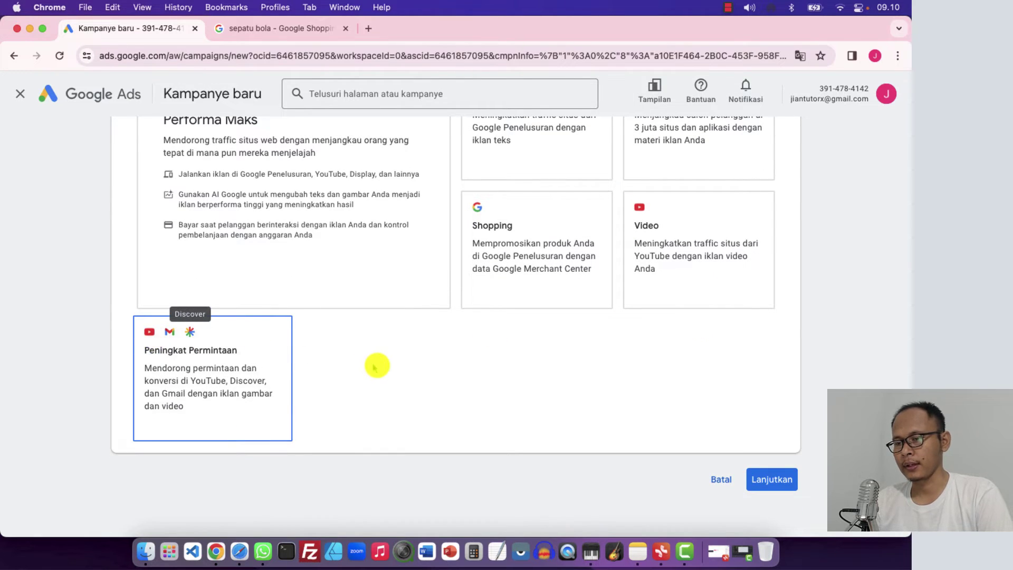
{"action": "scroll", "coordinate": [392, 371], "scroll_direction": "up", "scroll_amount": 2}
{"action": "scroll", "coordinate": [392, 372], "scroll_direction": "up", "scroll_amount": 3}
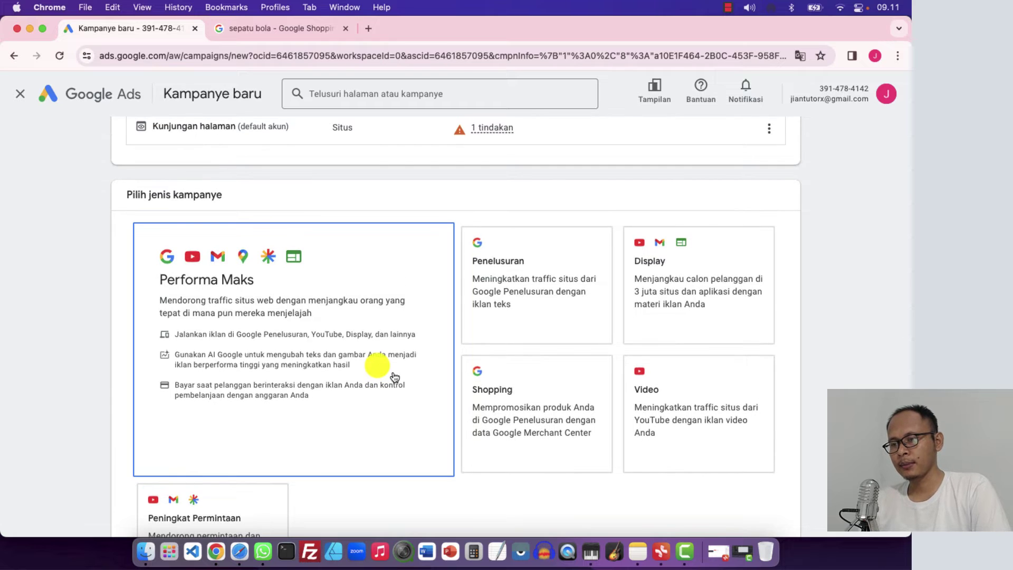
{"action": "scroll", "coordinate": [393, 376], "scroll_direction": "down", "scroll_amount": 2}
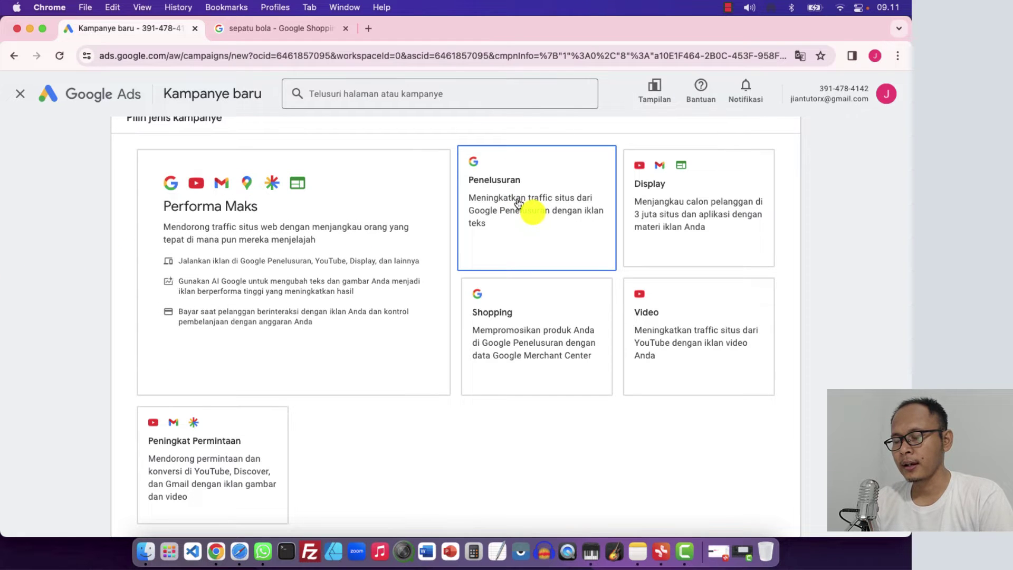
{"action": "left_click", "coordinate": [246, 26]}
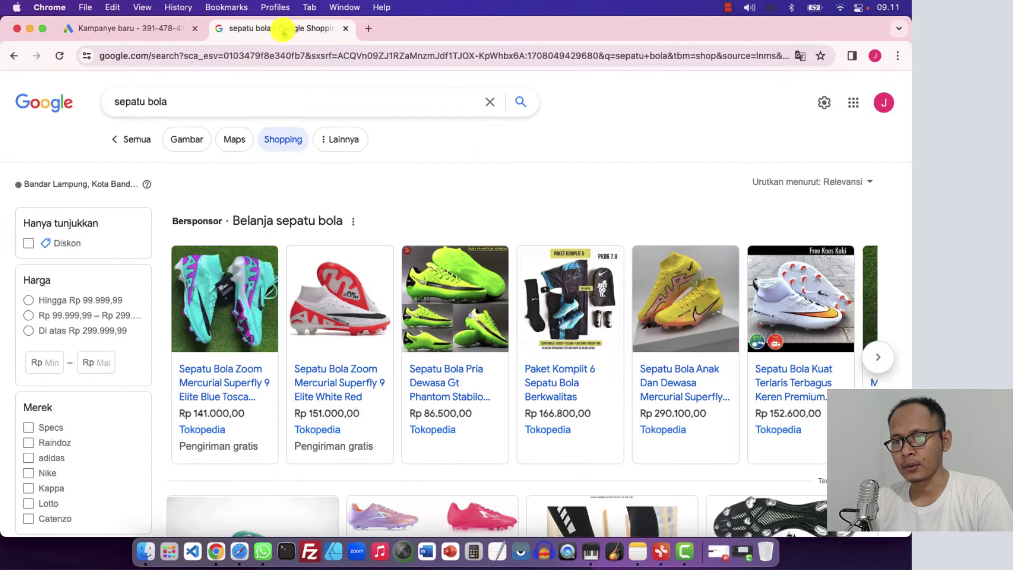
Search Google for 'jasa pembuatan website', scroll its sponsored ads, and return to the campaign types
{"action": "left_click", "coordinate": [58, 98]}
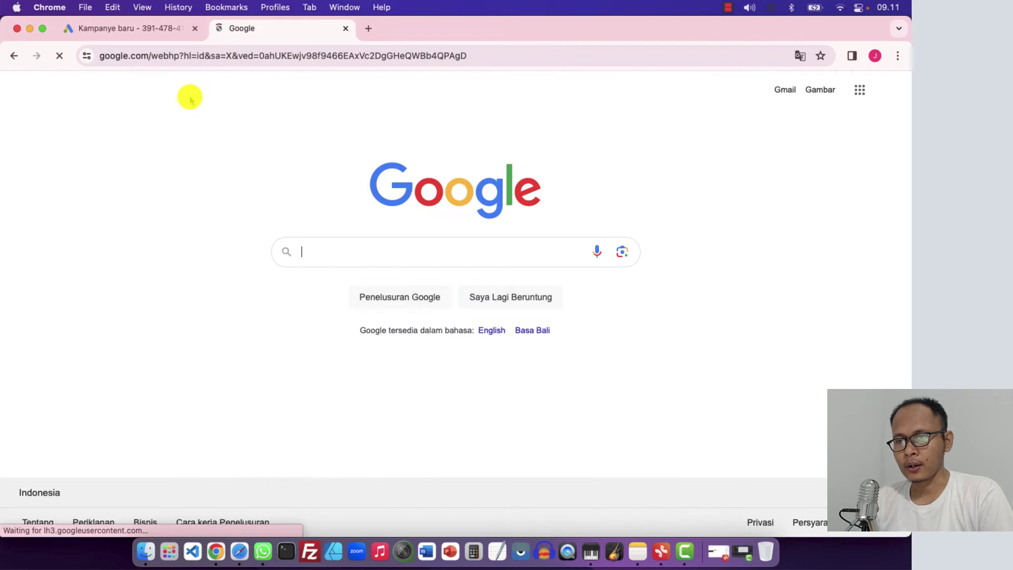
{"action": "type", "text": "jasa"}
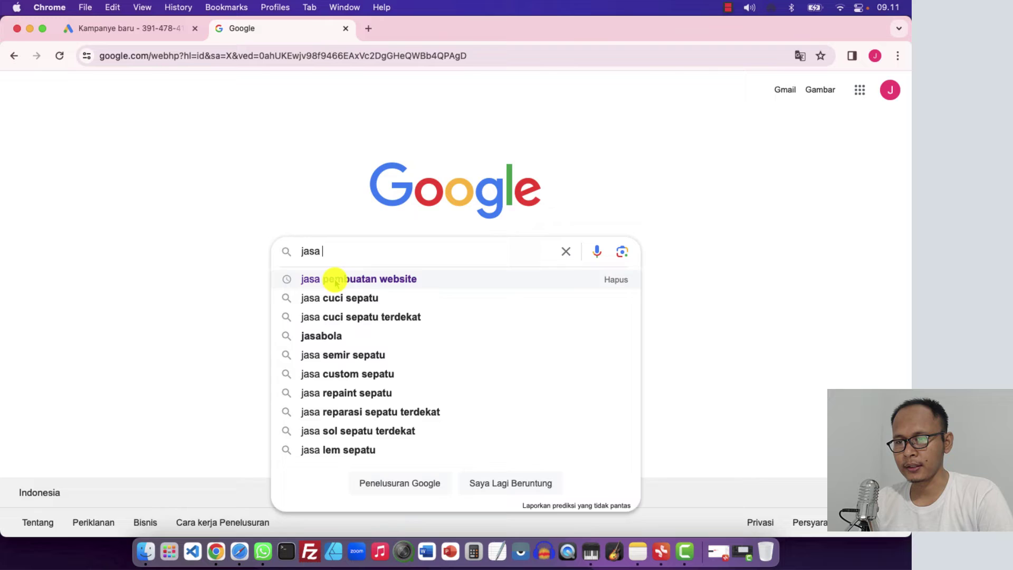
{"action": "left_click", "coordinate": [335, 281]}
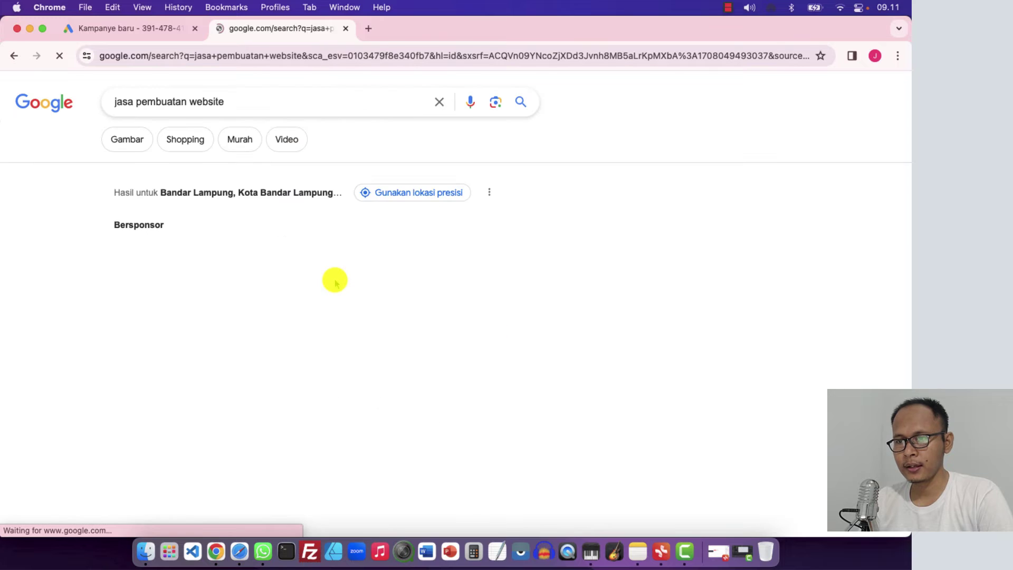
{"action": "scroll", "coordinate": [75, 340], "scroll_direction": "down", "scroll_amount": 3}
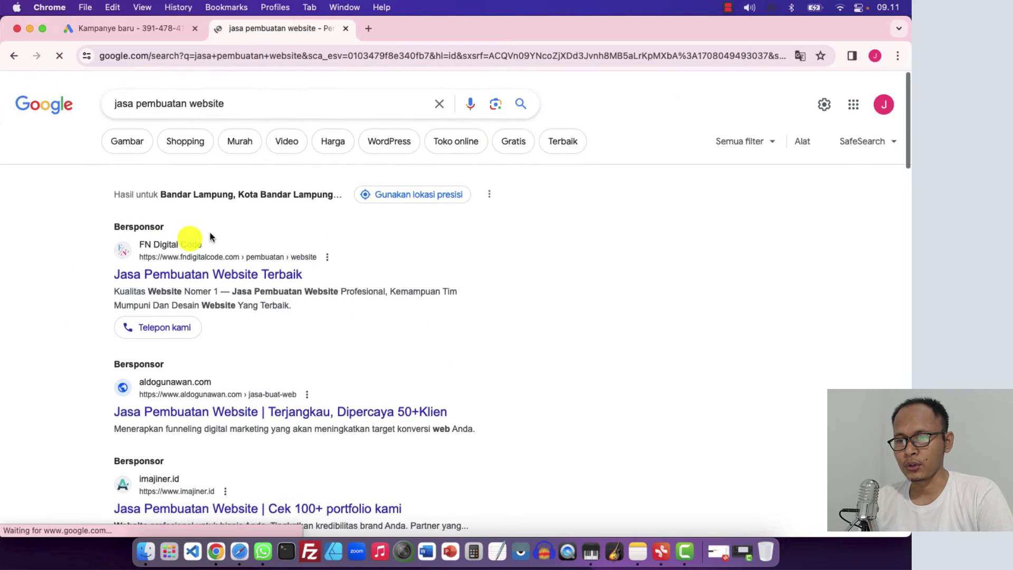
{"action": "left_click", "coordinate": [148, 31]}
{"action": "left_click", "coordinate": [469, 304]}
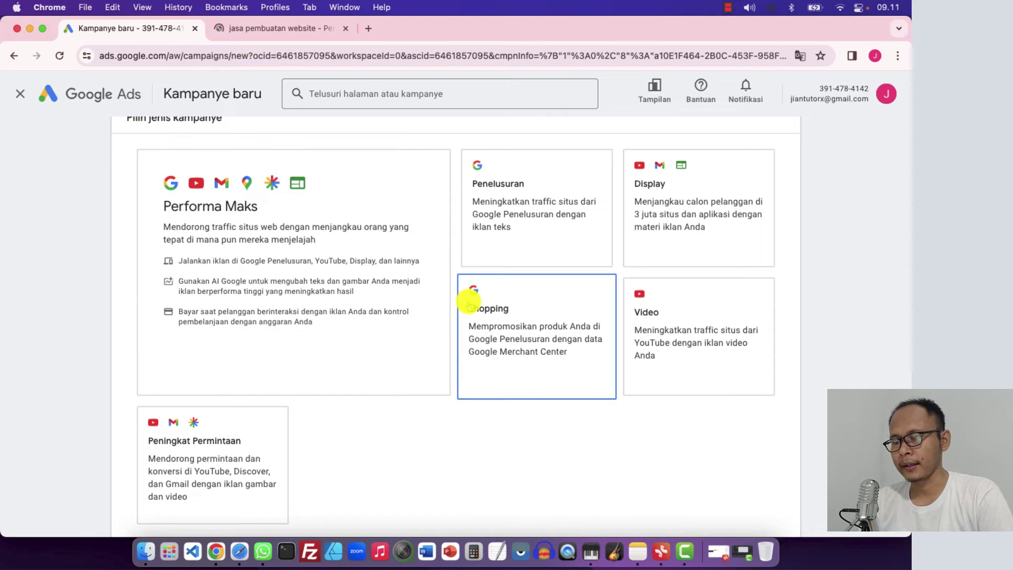
Choose the Penelusuran card and check the business website field and name Website traffic-Search-2
{"action": "left_click", "coordinate": [522, 198]}
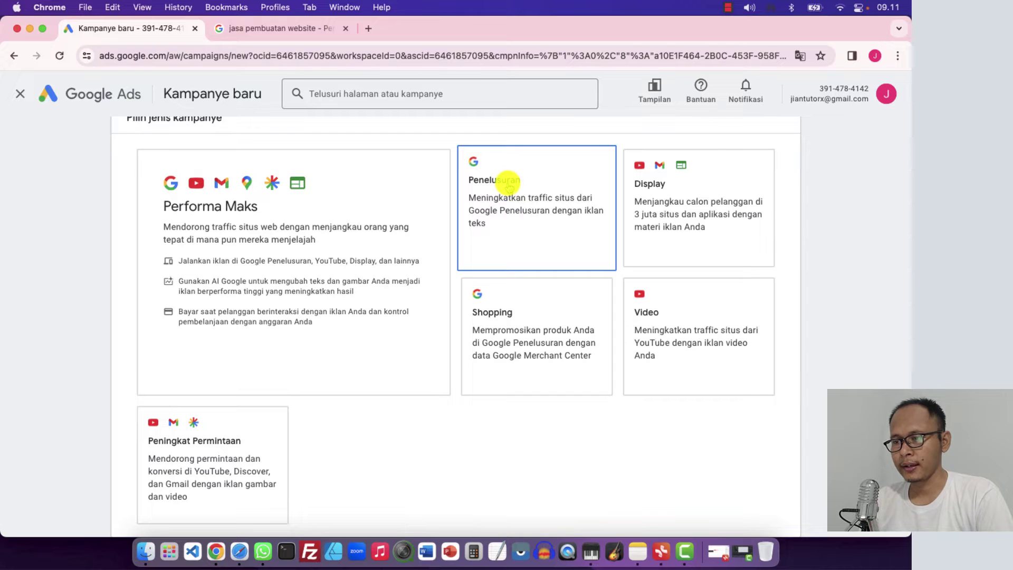
{"action": "scroll", "coordinate": [443, 411], "scroll_direction": "down", "scroll_amount": 3}
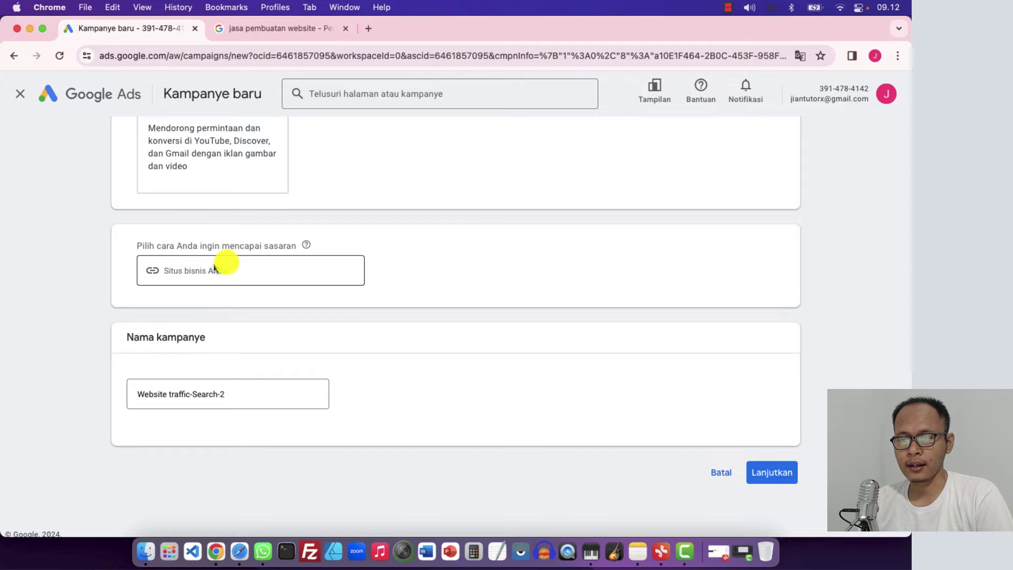
{"action": "scroll", "coordinate": [317, 116], "scroll_direction": "up", "scroll_amount": 1}
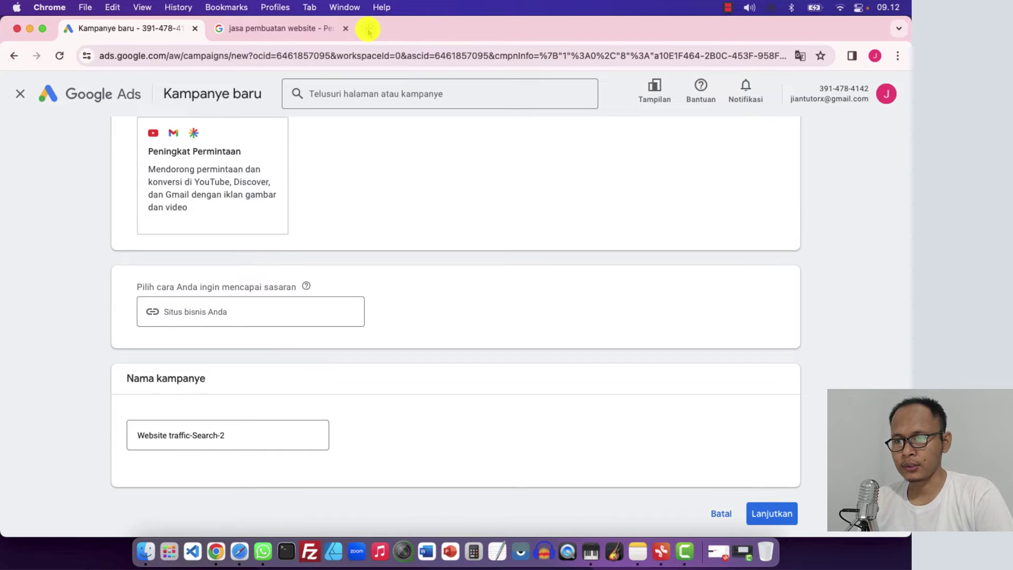
Load pujianto.web.id in a new tab, browse it, select its address, and return to the campaign
{"action": "left_click", "coordinate": [368, 30]}
{"action": "type", "text": "pu"}
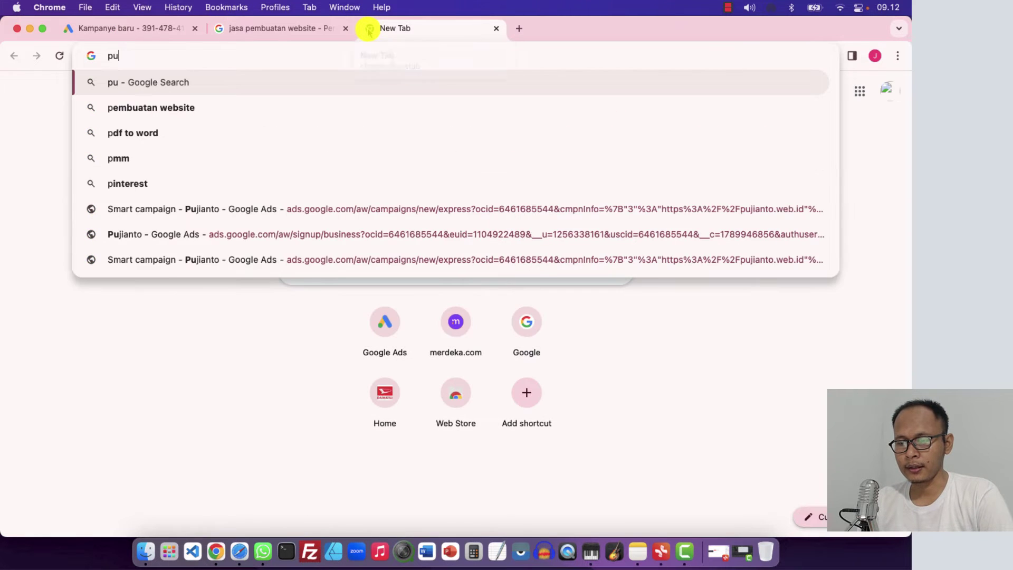
{"action": "type", "text": "jianto.w"}
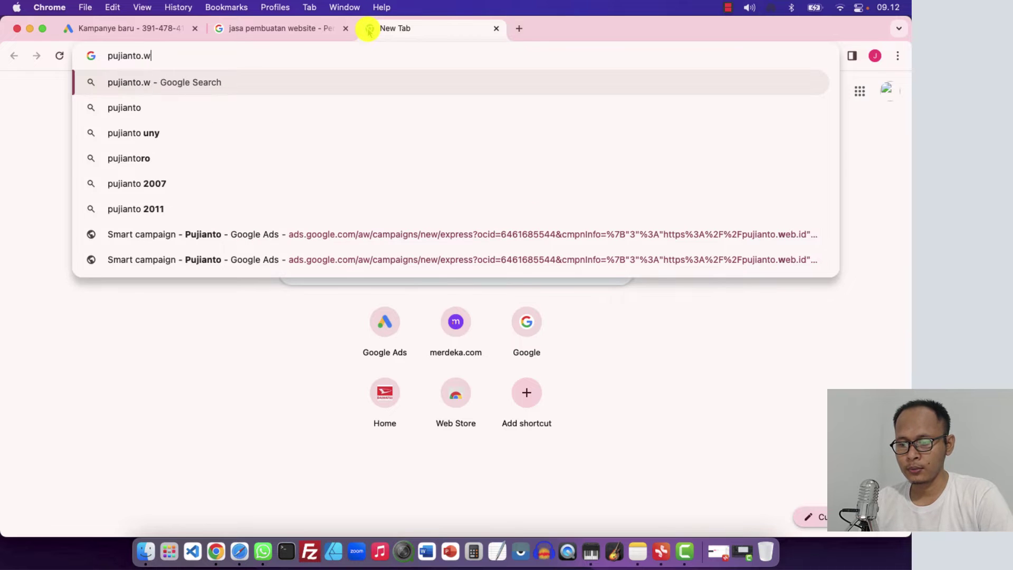
{"action": "type", "text": "eb.id"}
{"action": "key", "text": "Return"}
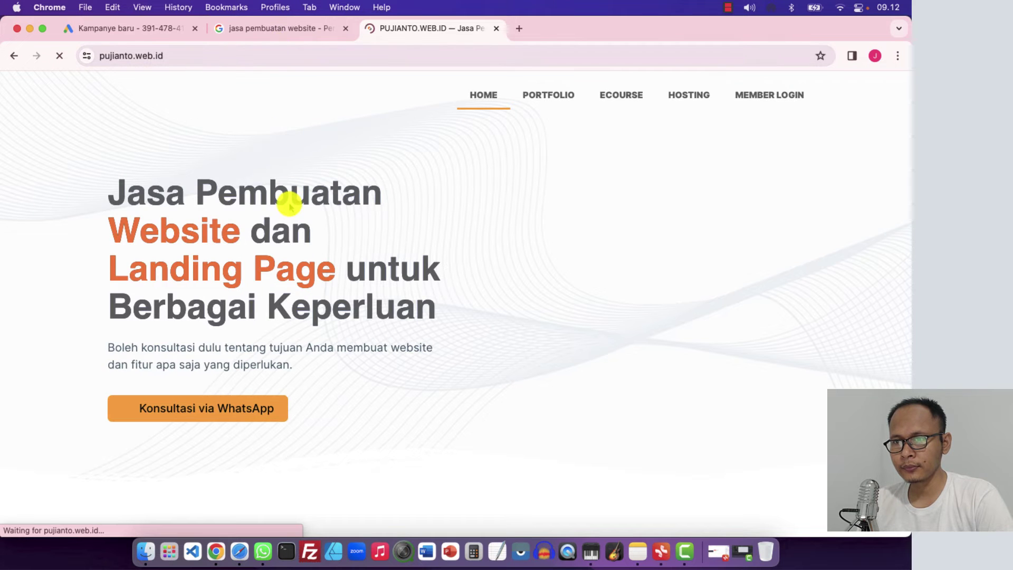
{"action": "scroll", "coordinate": [289, 207], "scroll_direction": "down", "scroll_amount": 4}
{"action": "scroll", "coordinate": [290, 208], "scroll_direction": "up", "scroll_amount": 4}
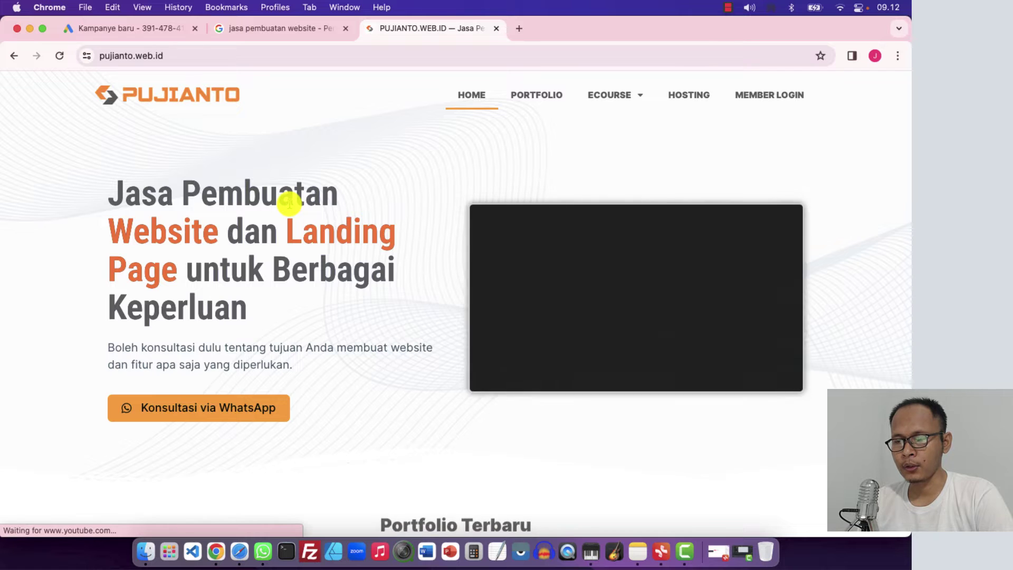
{"action": "scroll", "coordinate": [289, 204], "scroll_direction": "down", "scroll_amount": 5}
{"action": "scroll", "coordinate": [289, 204], "scroll_direction": "up", "scroll_amount": 5}
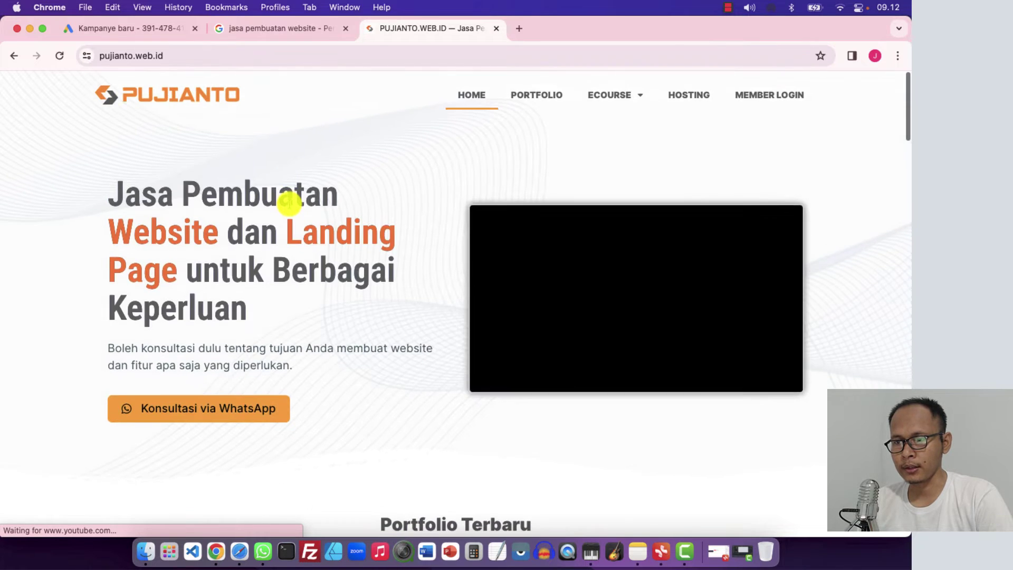
{"action": "left_click", "coordinate": [189, 59]}
{"action": "key", "text": "super+c"}
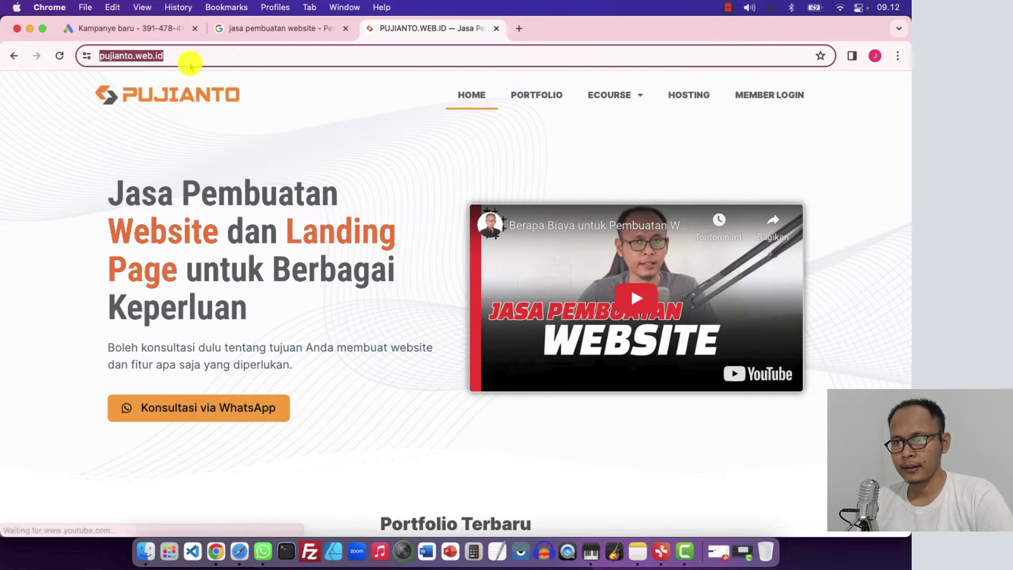
{"action": "left_click", "coordinate": [152, 28]}
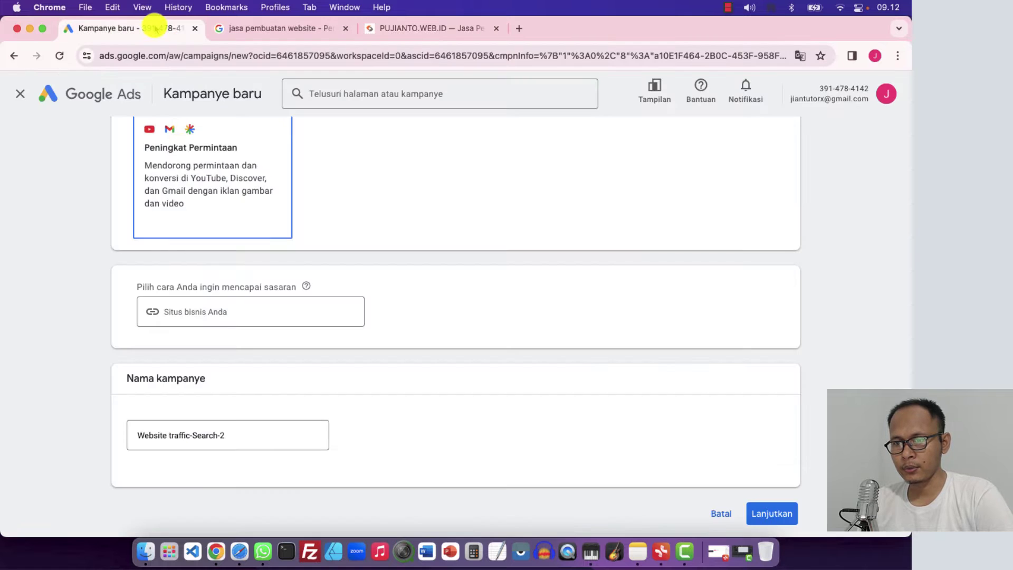
{"action": "left_click", "coordinate": [191, 305]}
{"action": "key", "text": "super+v"}
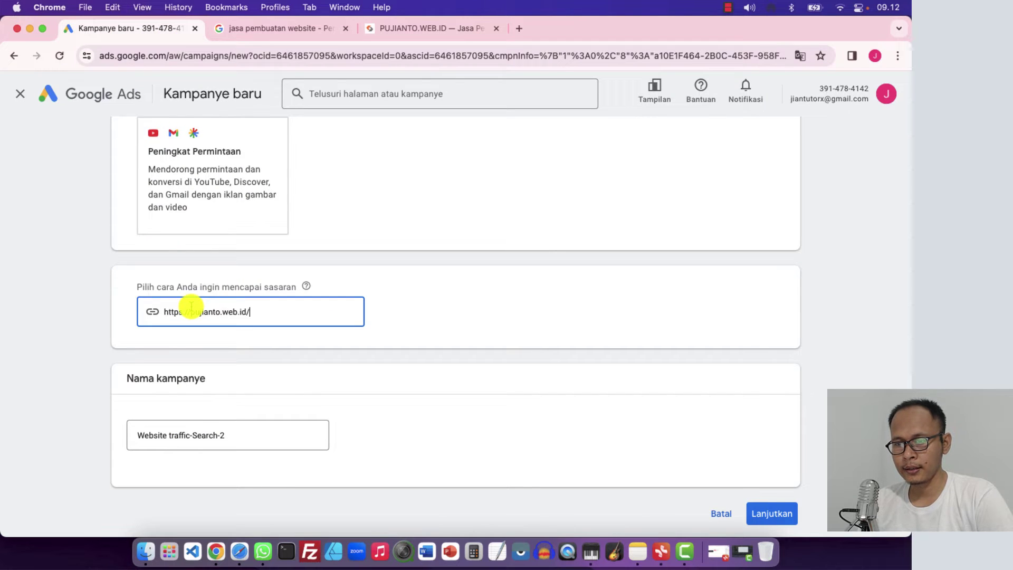
{"action": "left_click", "coordinate": [85, 333]}
{"action": "left_click", "coordinate": [271, 316]}
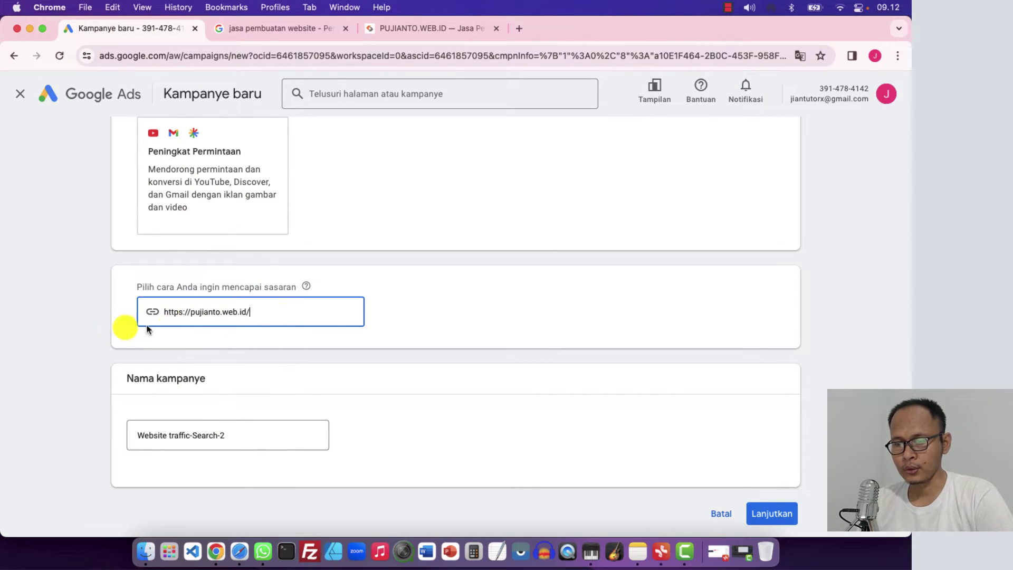
{"action": "left_click", "coordinate": [101, 335]}
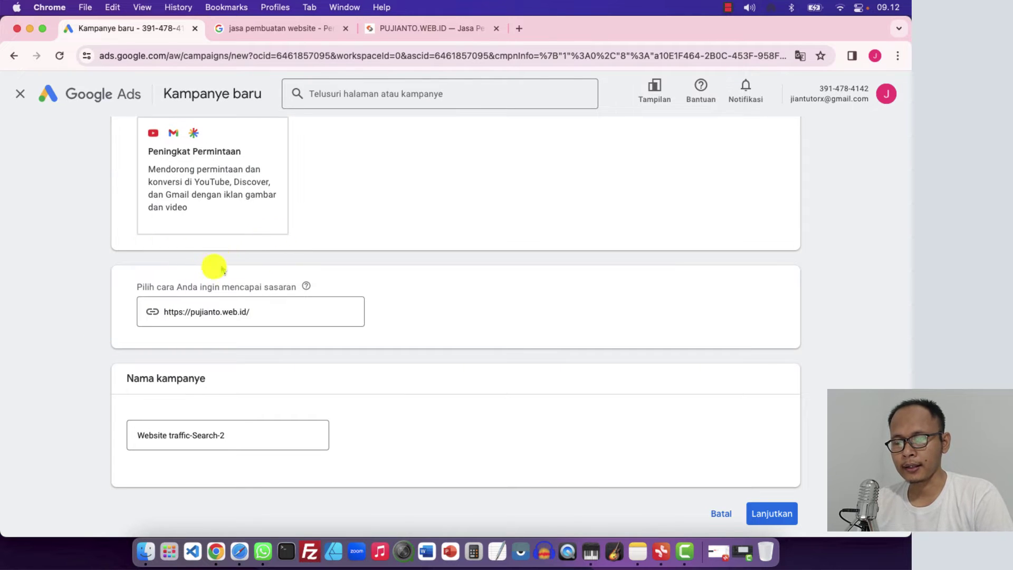
Replace the campaign name with PUJIANTO WEB ID
{"action": "scroll", "coordinate": [143, 376], "scroll_direction": "down", "scroll_amount": 2}
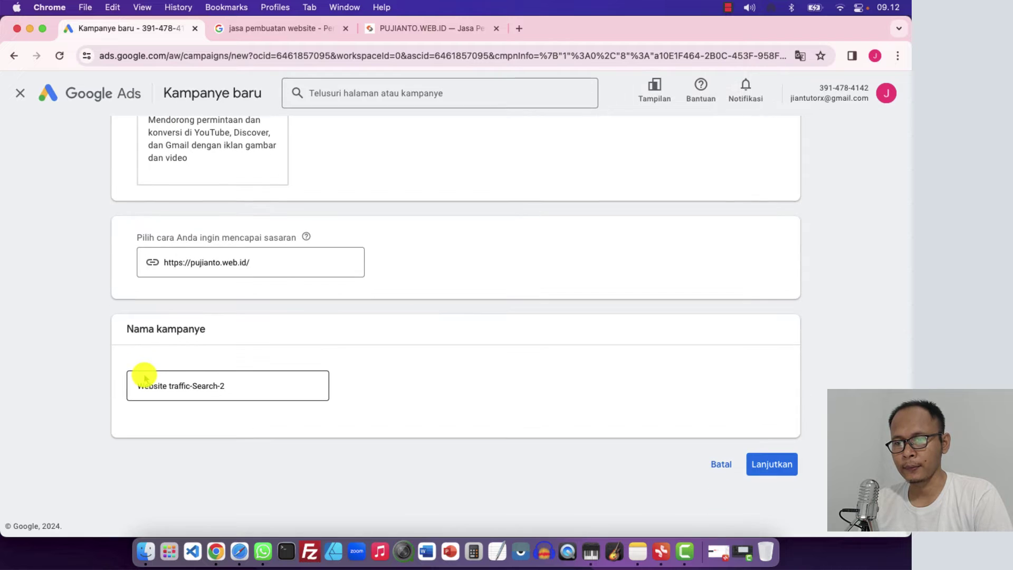
{"action": "left_click", "coordinate": [248, 386]}
{"action": "key", "text": "super+a"}
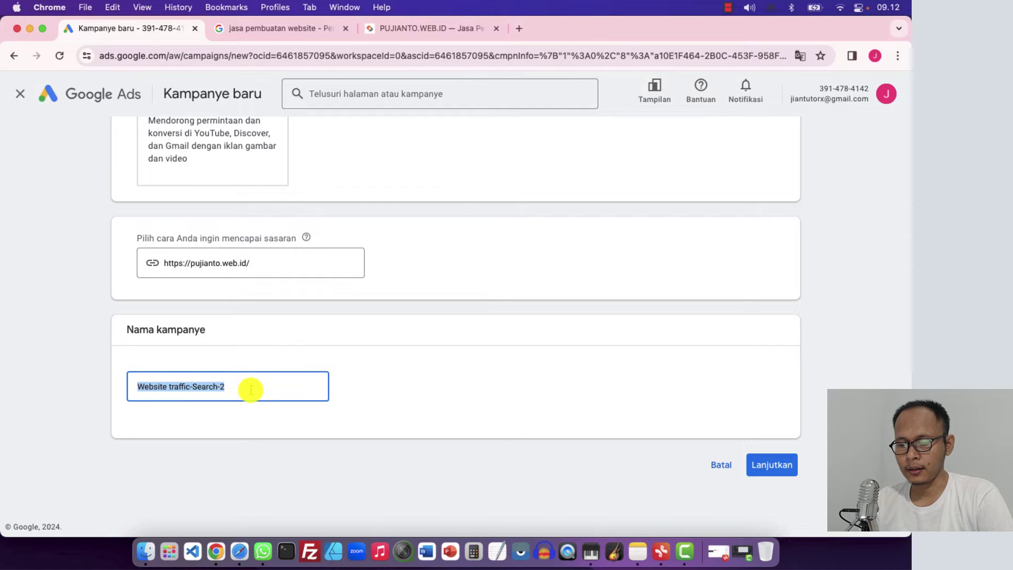
{"action": "type", "text": "PUJIANTO WEB ID"}
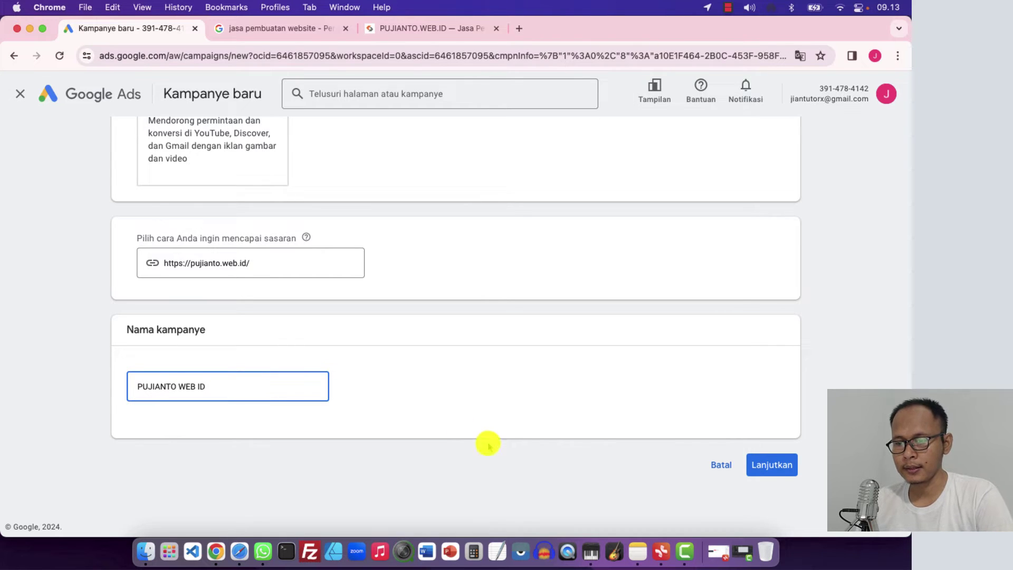
{"action": "left_click", "coordinate": [501, 386]}
Continue and choose Mulai baru instead of resuming the saved Traffic situs draft
{"action": "left_click", "coordinate": [768, 465]}
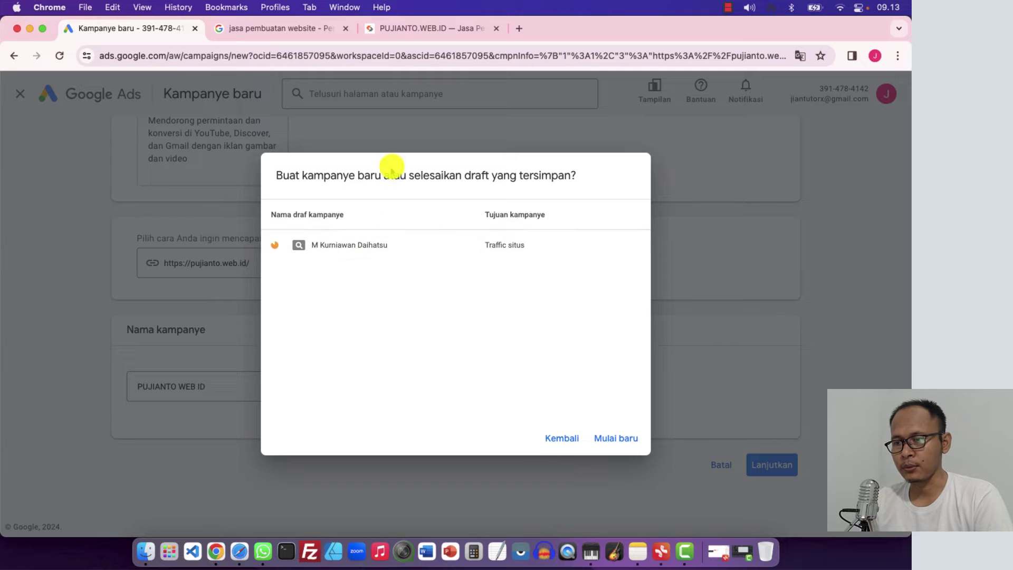
{"action": "left_click", "coordinate": [611, 438]}
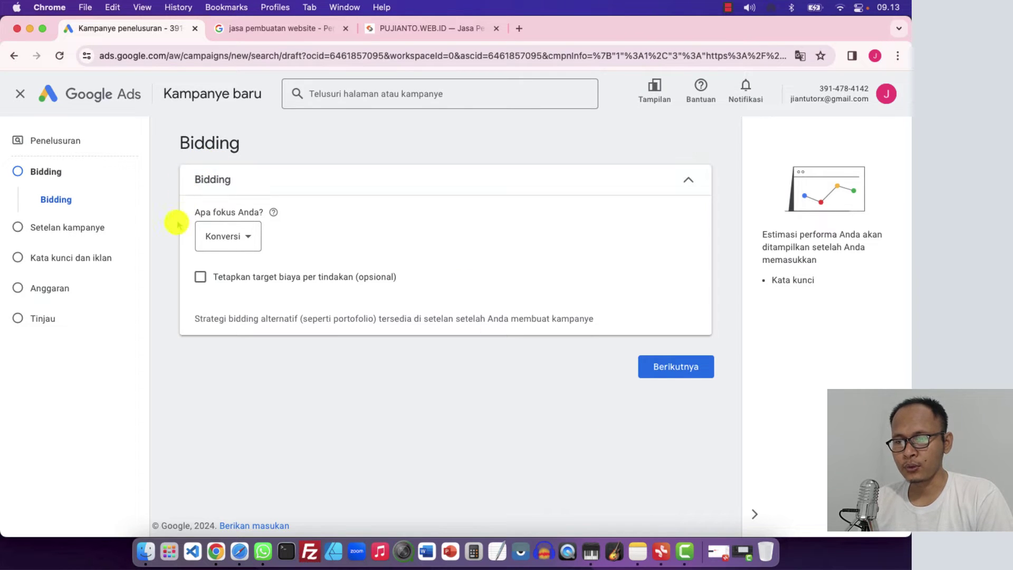
Switch the 'Apa fokus Anda?' bidding focus from Konversi to Klik
{"action": "left_click", "coordinate": [243, 235]}
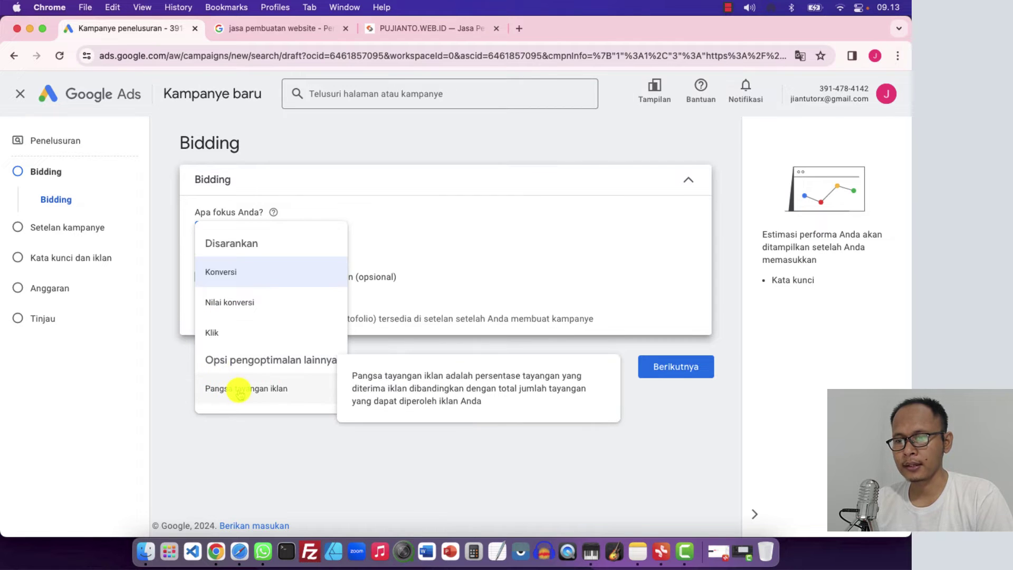
{"action": "left_click", "coordinate": [172, 239]}
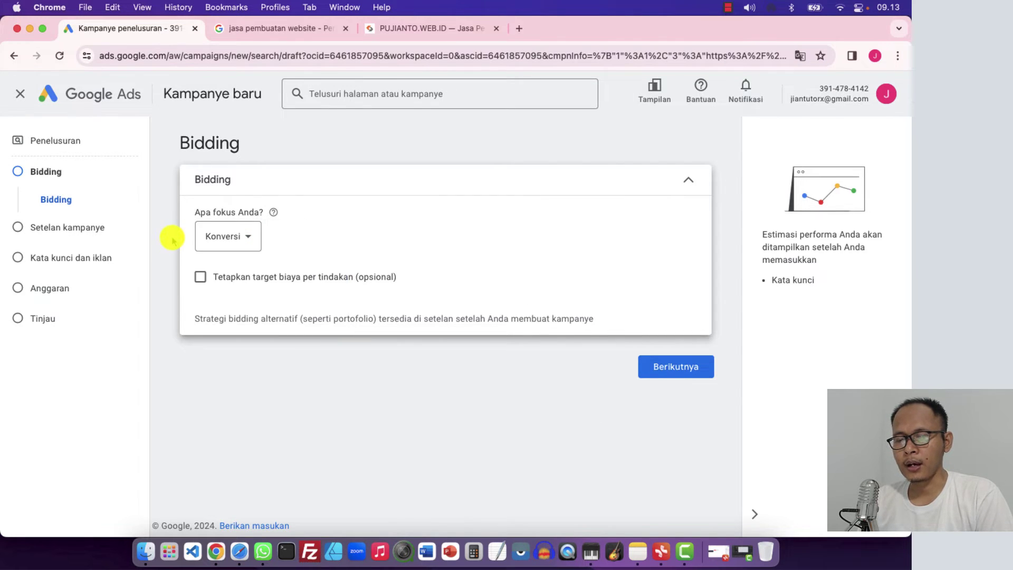
{"action": "left_click", "coordinate": [235, 235]}
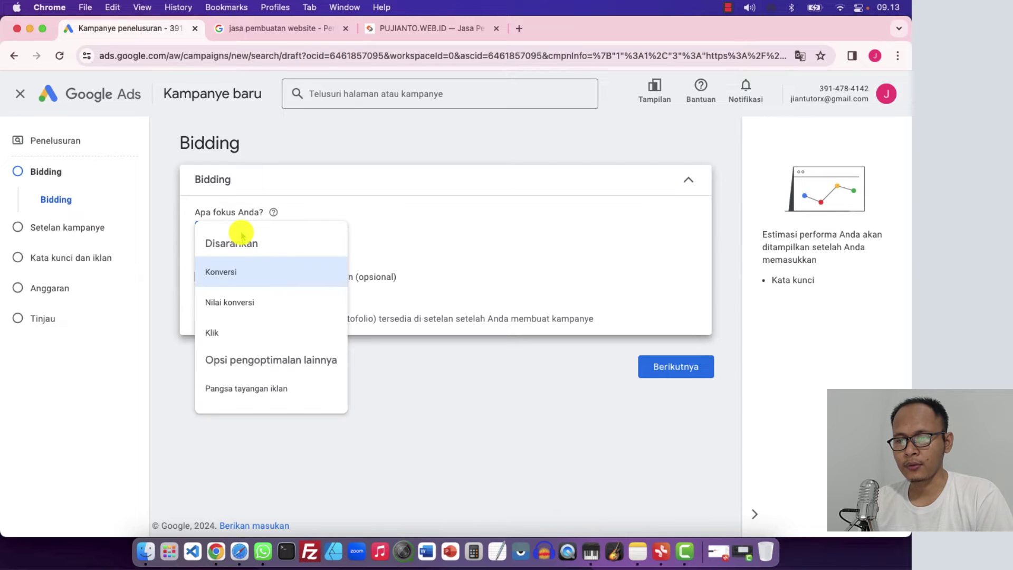
{"action": "left_click", "coordinate": [212, 334]}
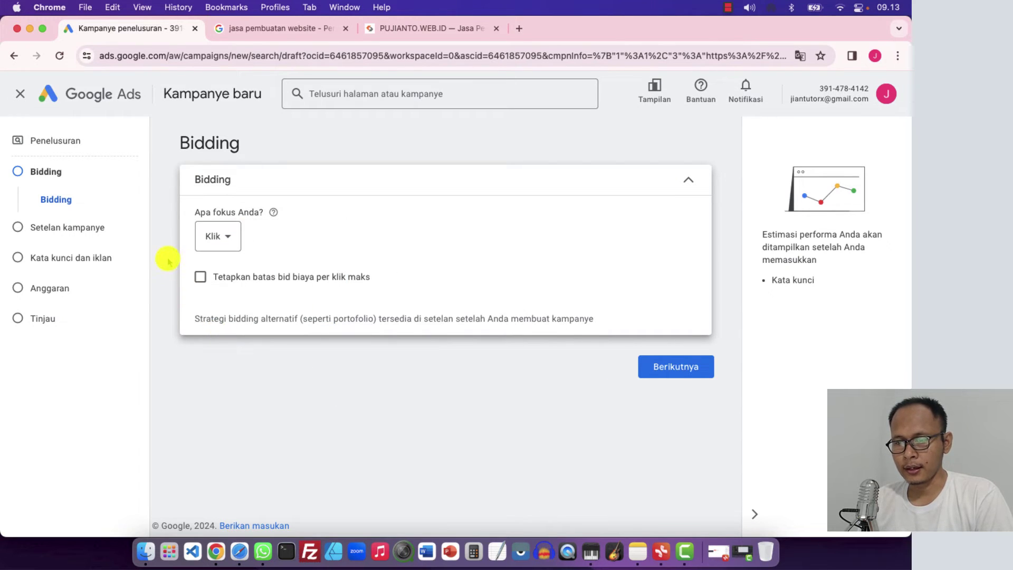
{"action": "left_click", "coordinate": [296, 32]}
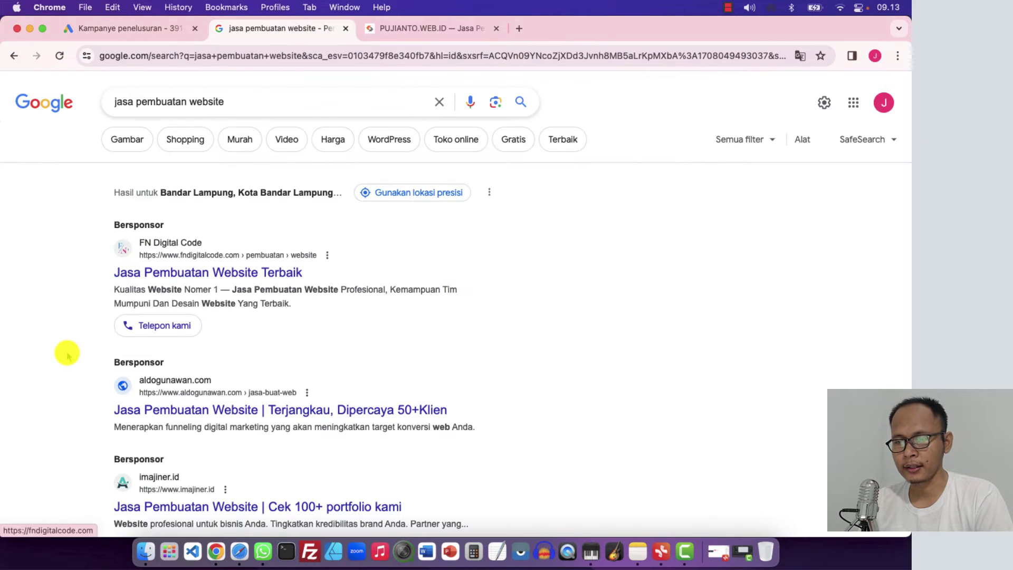
Compare the sponsored 'jasa pembuatan website' results with the Bidding step, selecting the query text
{"action": "scroll", "coordinate": [68, 350], "scroll_direction": "down", "scroll_amount": 3}
{"action": "scroll", "coordinate": [67, 350], "scroll_direction": "up", "scroll_amount": 3}
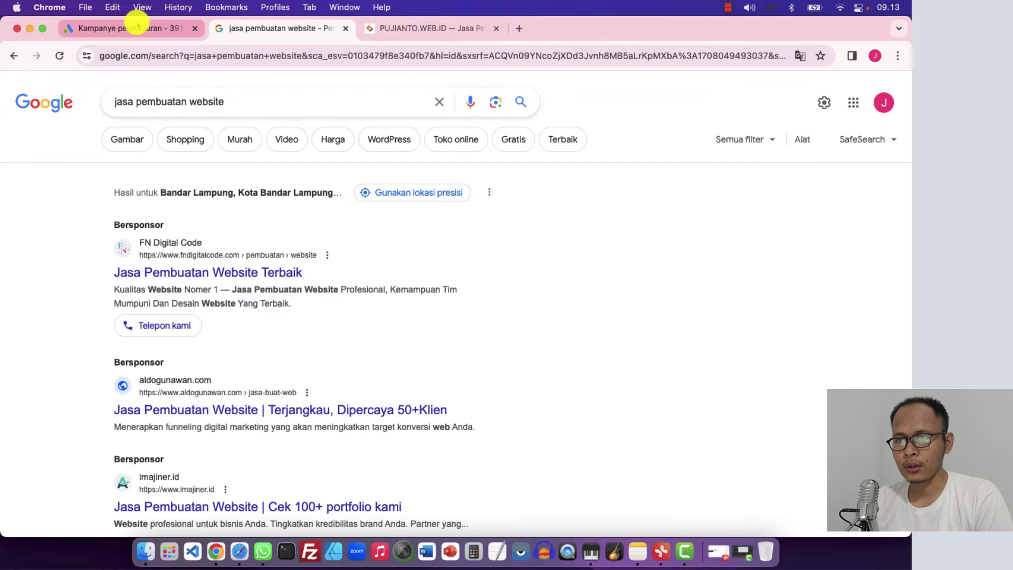
{"action": "left_click", "coordinate": [136, 28]}
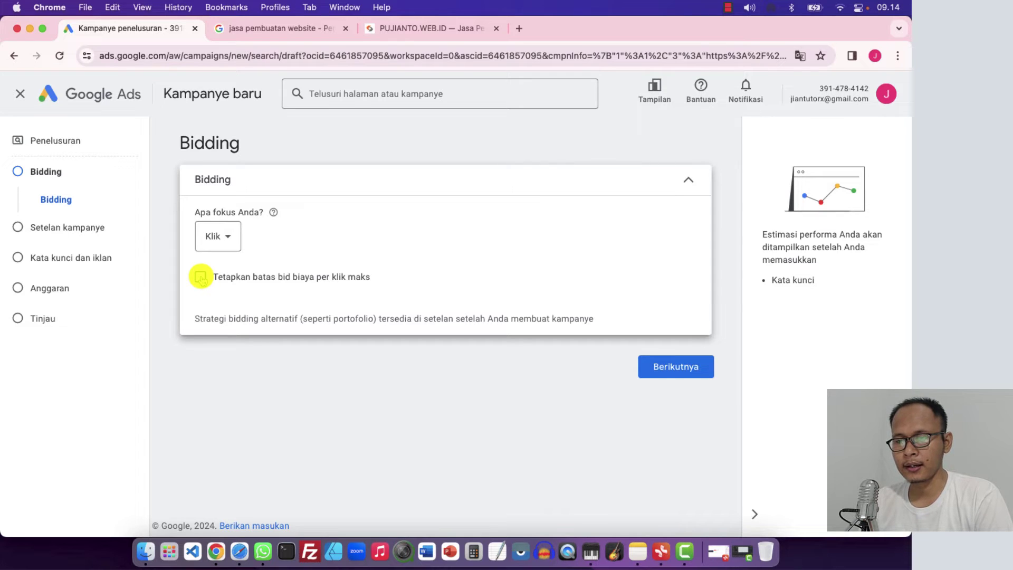
{"action": "left_click", "coordinate": [267, 29]}
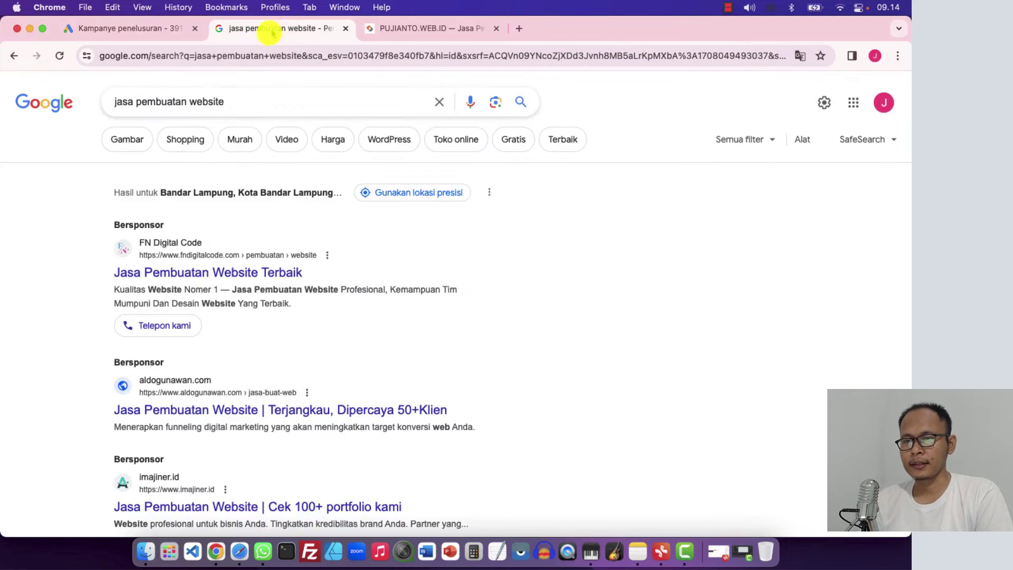
{"action": "scroll", "coordinate": [198, 248], "scroll_direction": "down", "scroll_amount": 2}
{"action": "scroll", "coordinate": [211, 185], "scroll_direction": "up", "scroll_amount": 2}
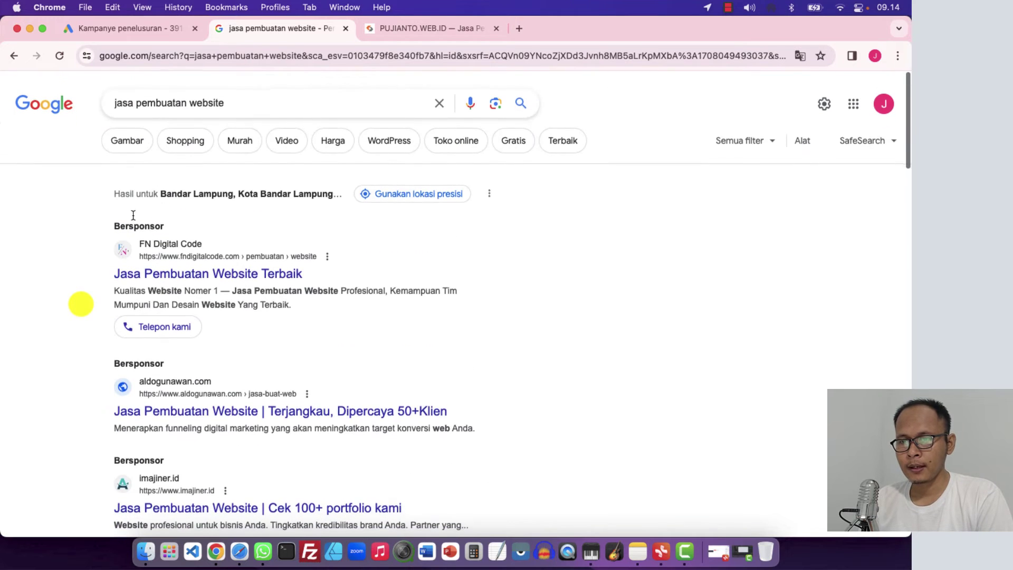
{"action": "left_click_drag", "start_coordinate": [226, 100], "coordinate": [99, 100]}
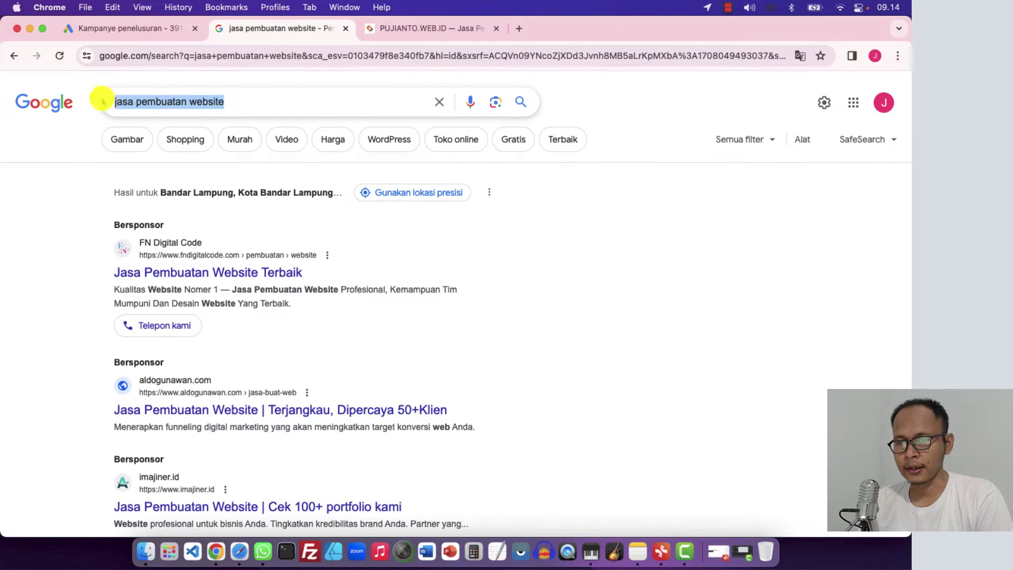
Scroll through the sponsored ads again and come back to the Bidding step
{"action": "scroll", "coordinate": [37, 363], "scroll_direction": "down", "scroll_amount": 2}
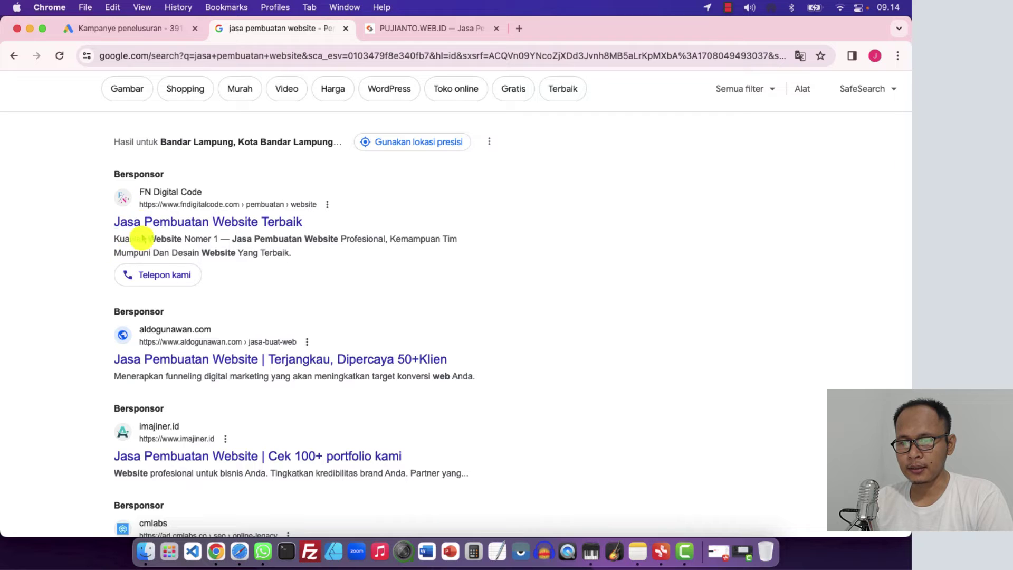
{"action": "scroll", "coordinate": [141, 337], "scroll_direction": "down", "scroll_amount": 2}
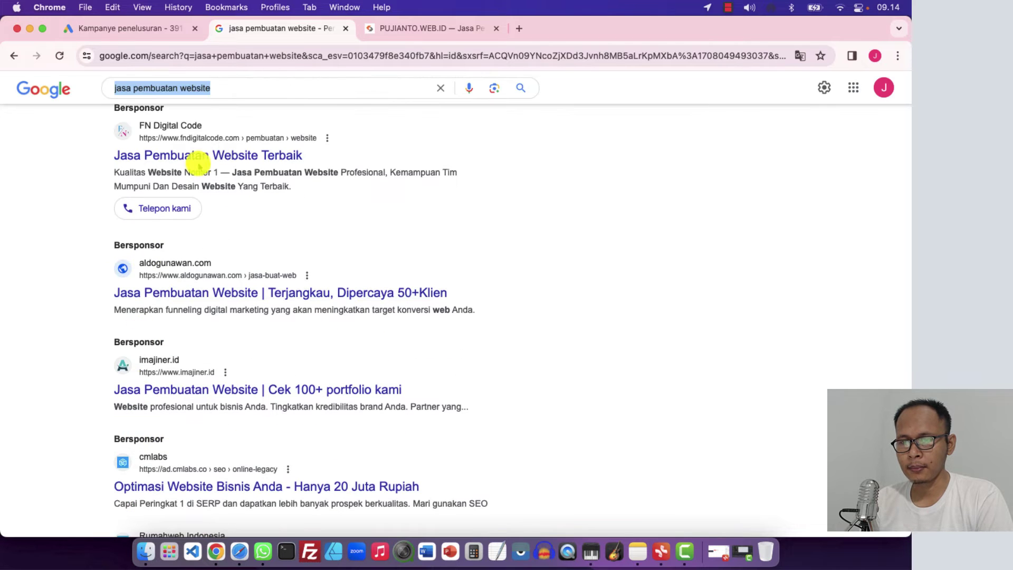
{"action": "scroll", "coordinate": [87, 228], "scroll_direction": "up", "scroll_amount": 3}
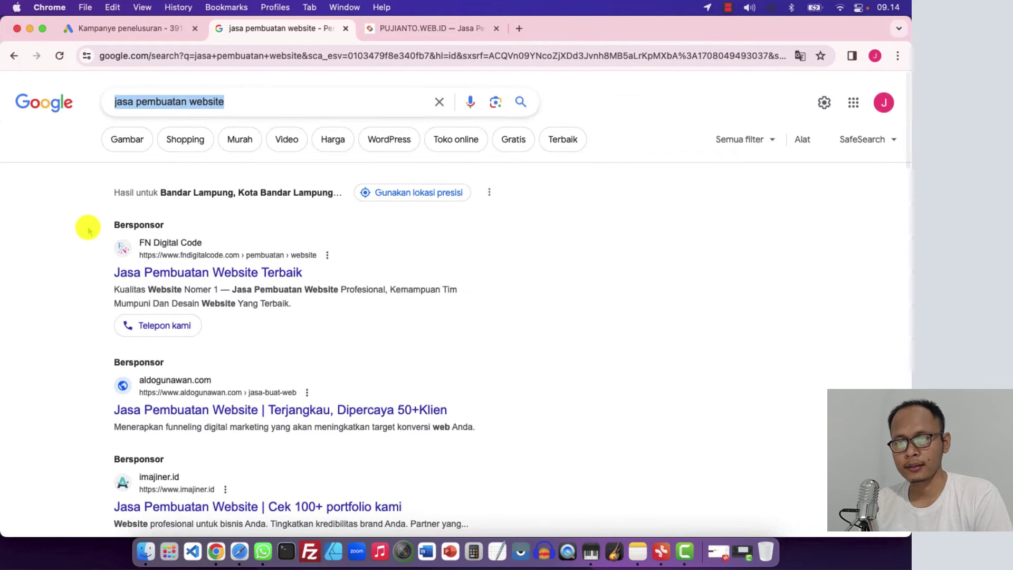
{"action": "left_click", "coordinate": [149, 29]}
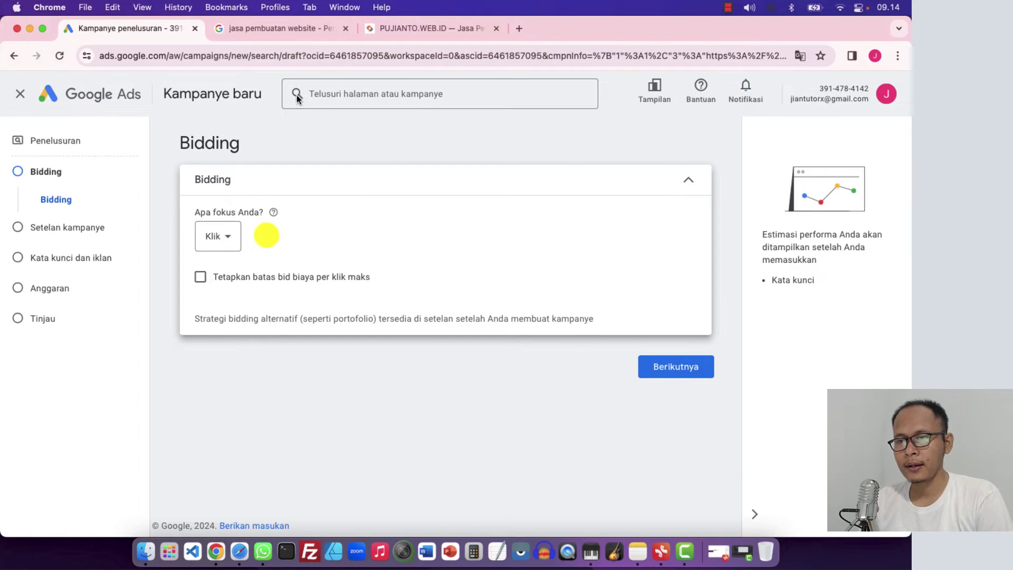
{"action": "left_click", "coordinate": [290, 28]}
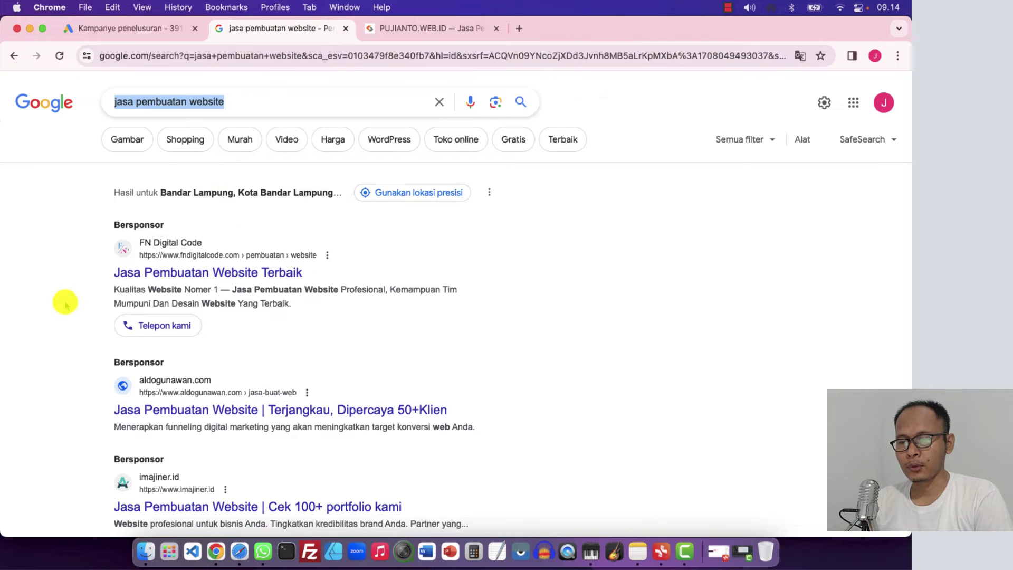
{"action": "scroll", "coordinate": [57, 327], "scroll_direction": "down", "scroll_amount": 3}
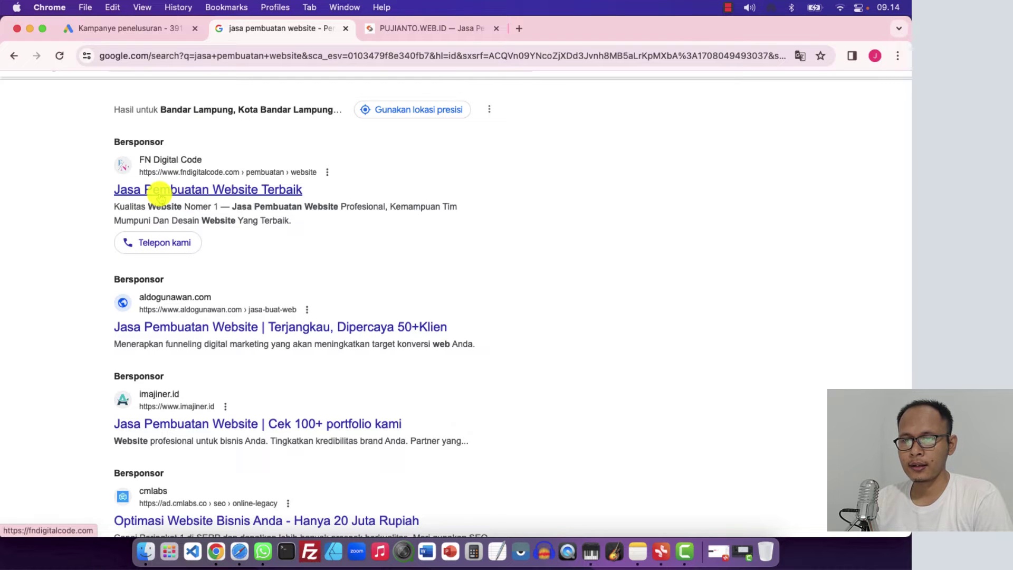
{"action": "scroll", "coordinate": [160, 194], "scroll_direction": "up", "scroll_amount": 3}
{"action": "left_click", "coordinate": [126, 28]}
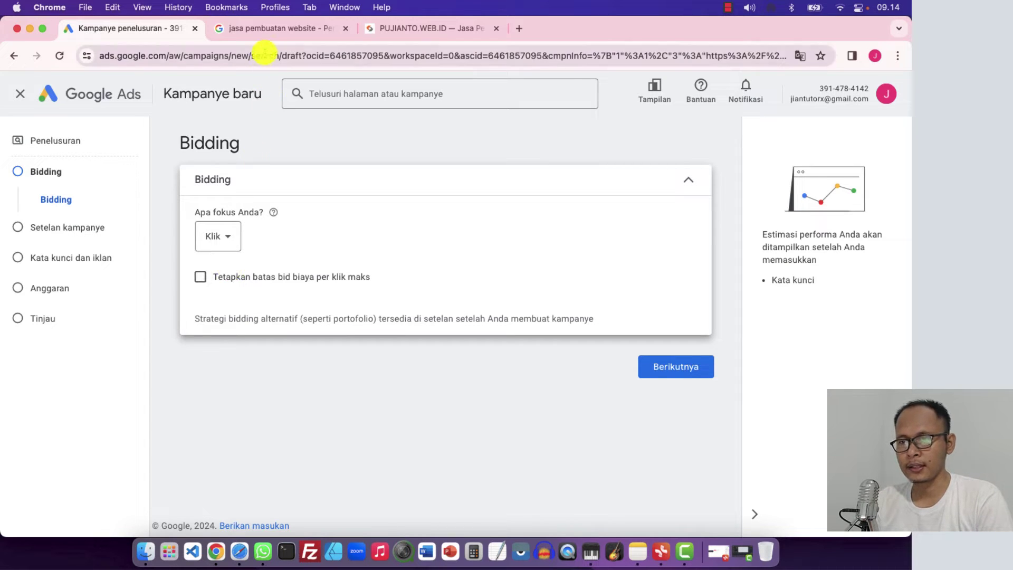
Enable a maximum cost-per-click bid limit of Rp 1.000,00
{"action": "left_click", "coordinate": [267, 29]}
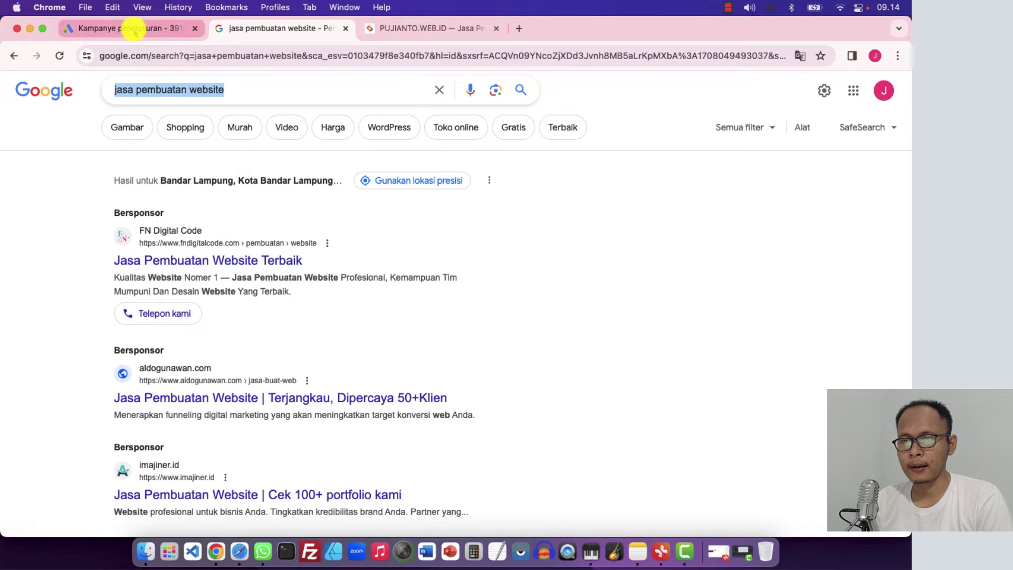
{"action": "left_click", "coordinate": [135, 27]}
{"action": "left_click", "coordinate": [201, 276]}
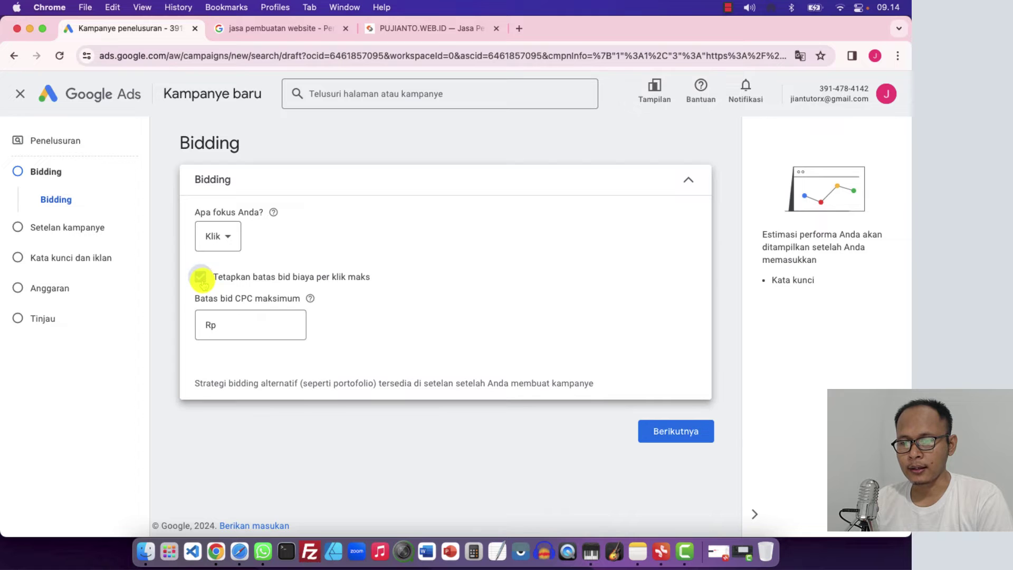
{"action": "left_click", "coordinate": [235, 338]}
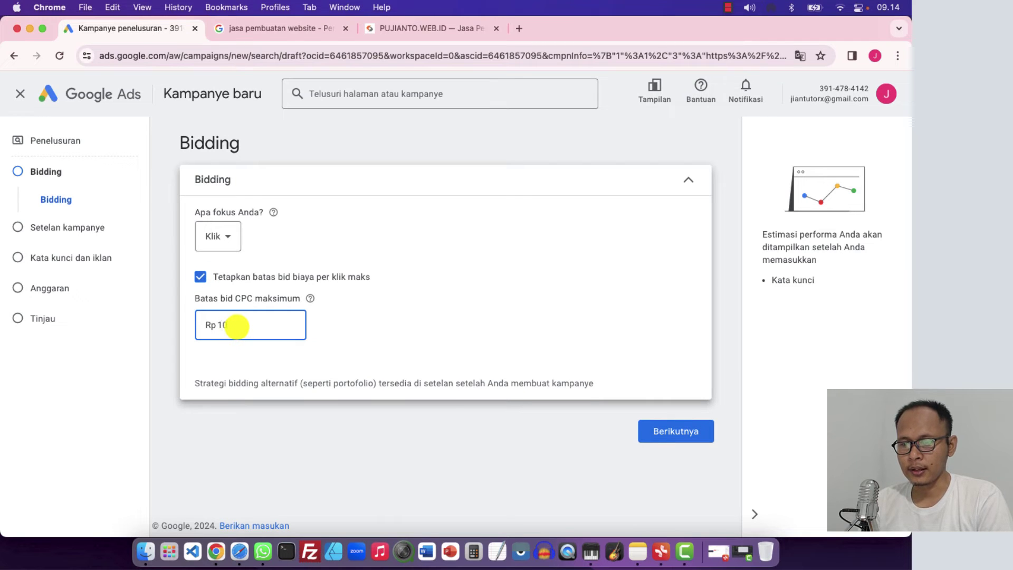
{"action": "type", "text": "1000"}
{"action": "left_click", "coordinate": [328, 323]}
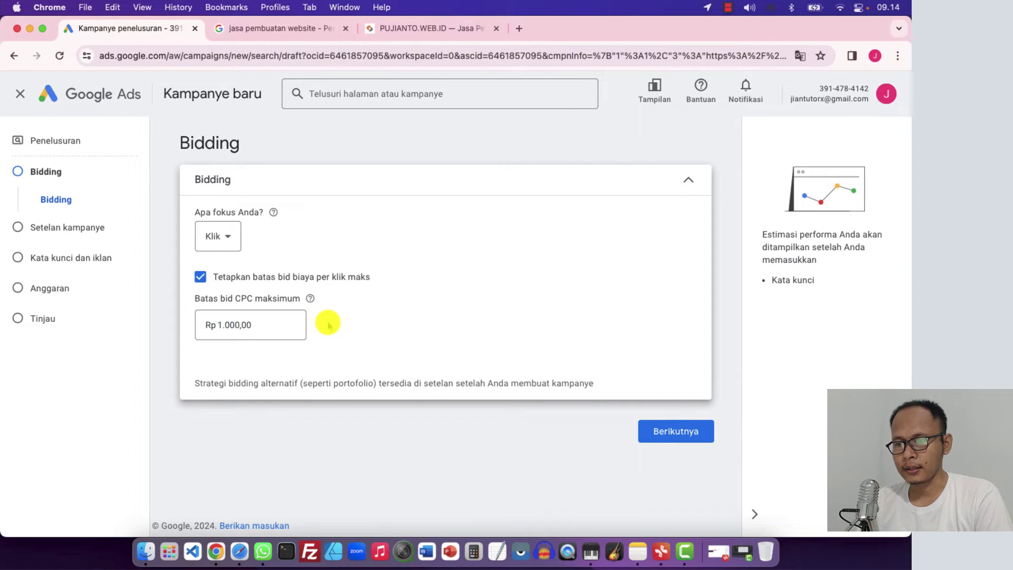
After checking the search results, uncheck the maximum CPC limit so none is set
{"action": "left_click", "coordinate": [301, 30]}
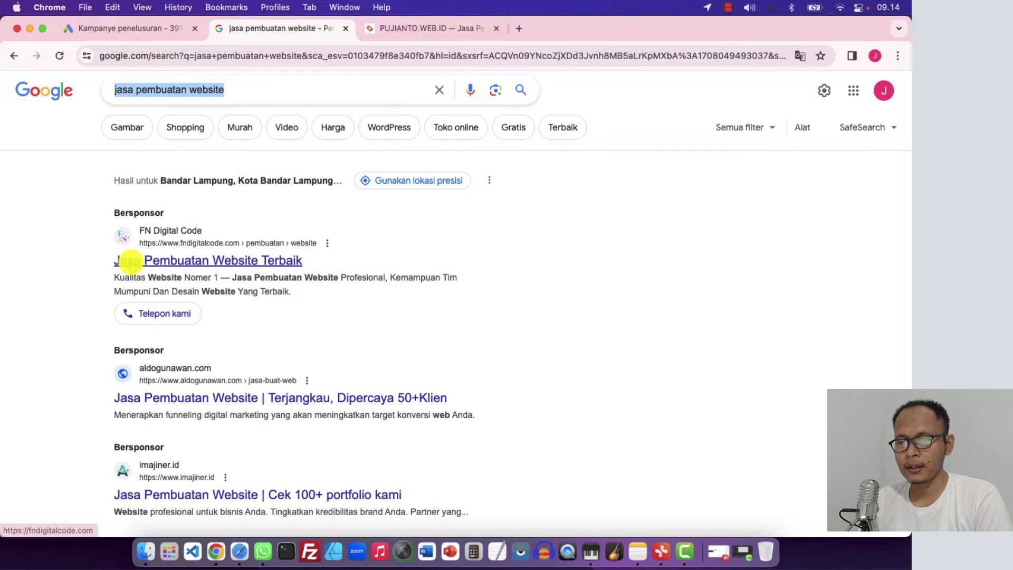
{"action": "left_click", "coordinate": [170, 28]}
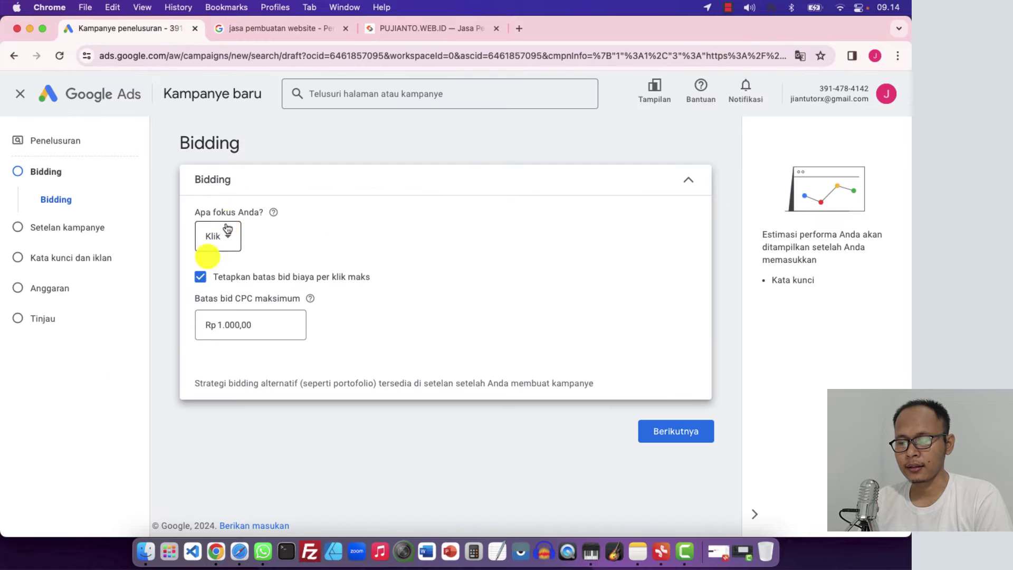
{"action": "left_click", "coordinate": [242, 335]}
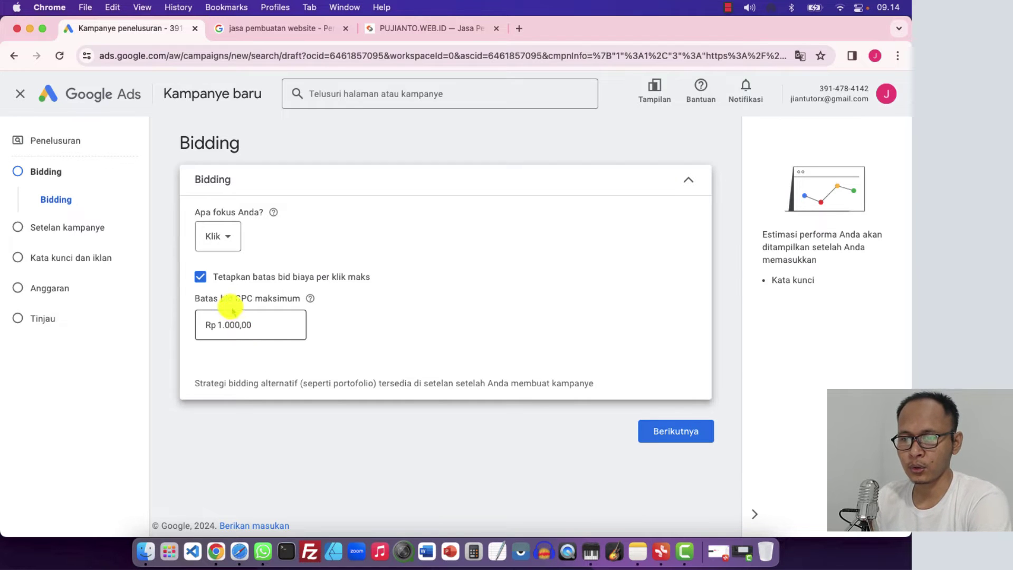
{"action": "left_click", "coordinate": [200, 277]}
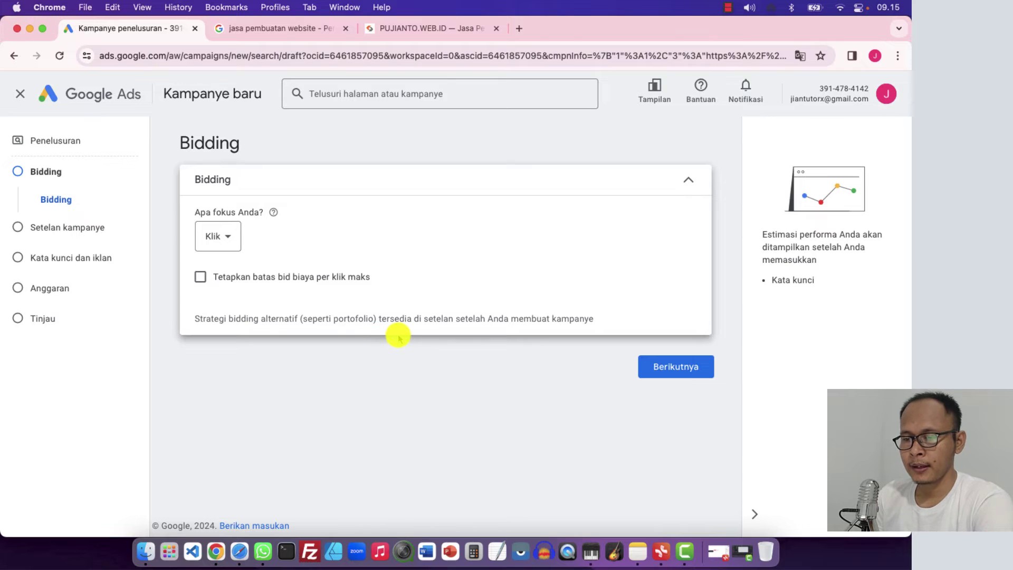
Proceed to Setelan kampanye and uncheck Google search partners and the Display Network
{"action": "left_click", "coordinate": [672, 373]}
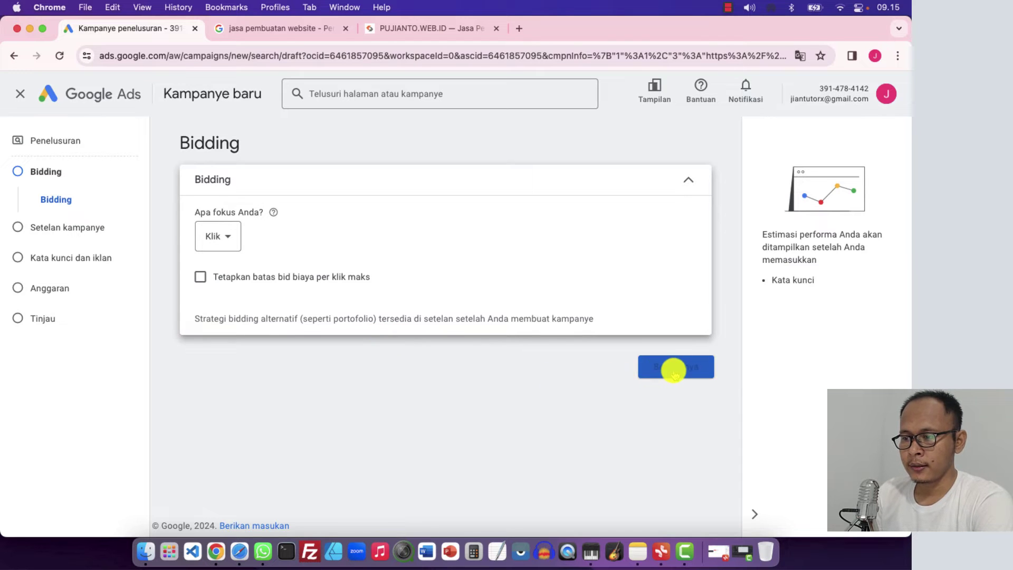
{"action": "scroll", "coordinate": [197, 350], "scroll_direction": "down", "scroll_amount": 3}
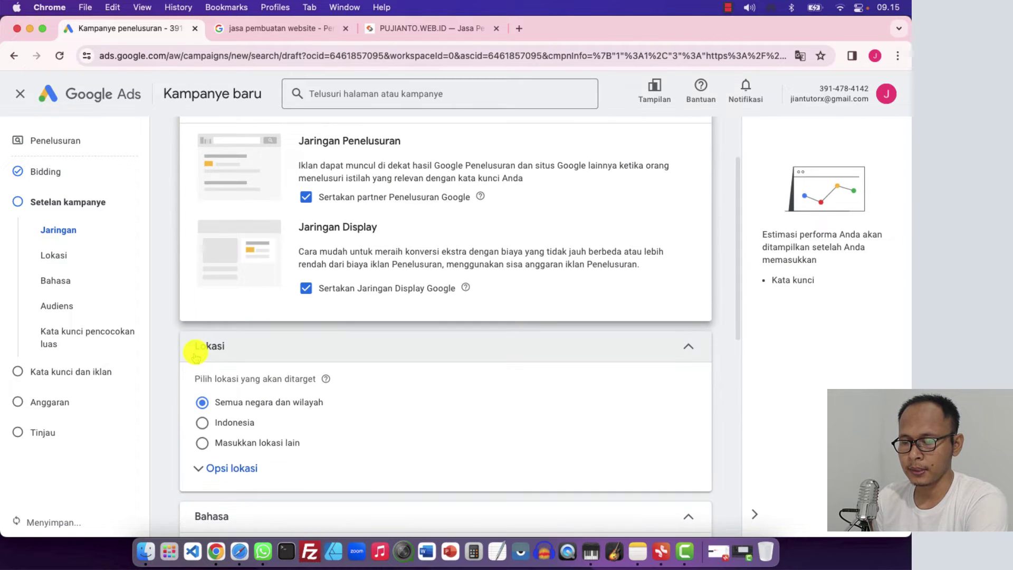
{"action": "scroll", "coordinate": [197, 356], "scroll_direction": "up", "scroll_amount": 1}
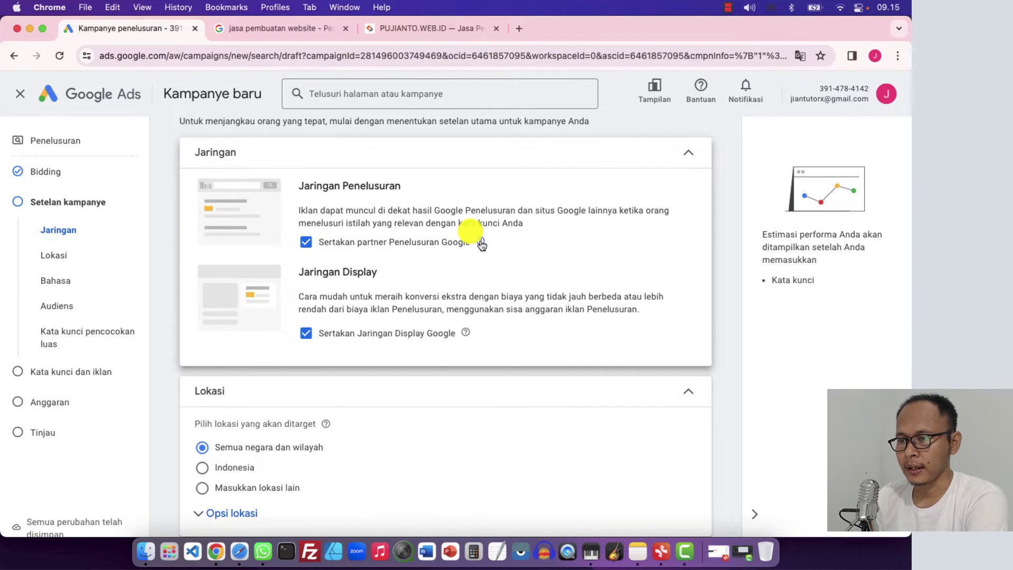
{"action": "mouse_move", "coordinate": [481, 243]}
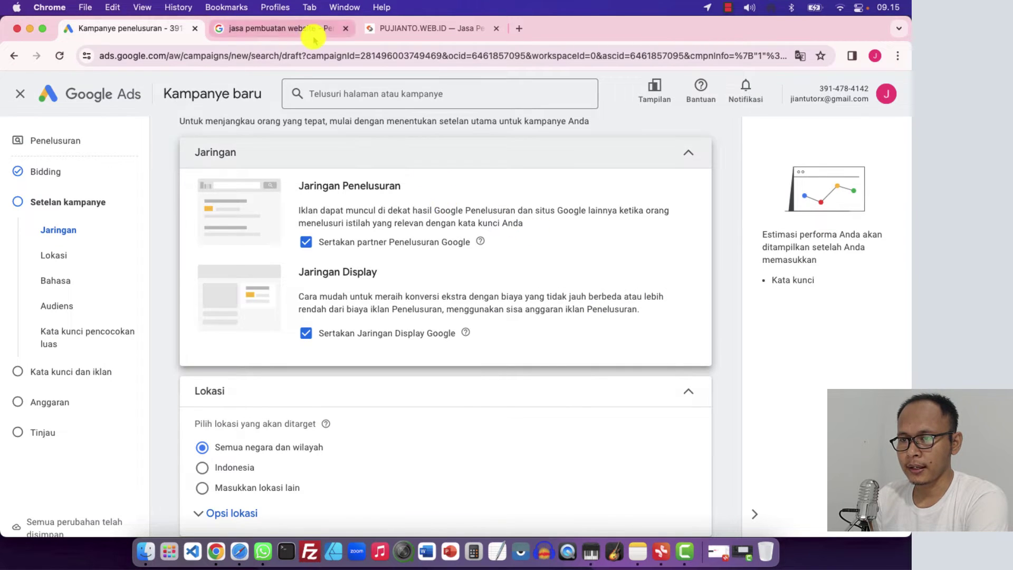
{"action": "left_click", "coordinate": [305, 241]}
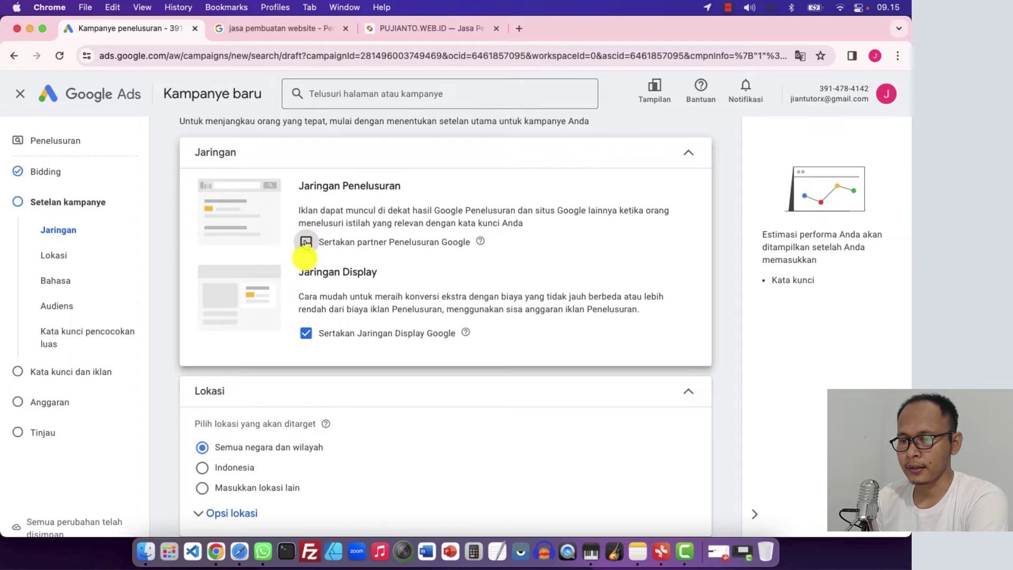
{"action": "left_click", "coordinate": [305, 333]}
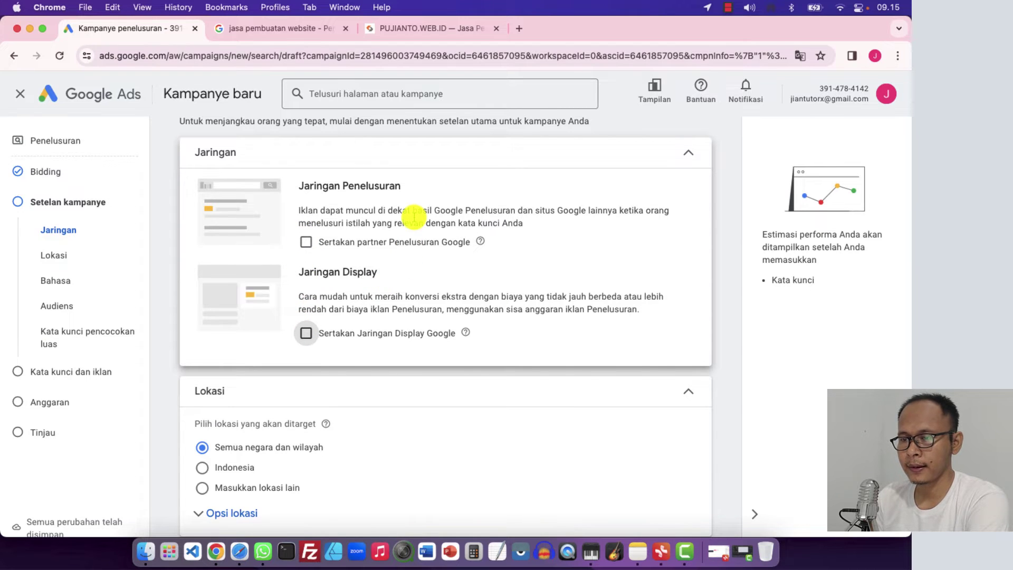
Recheck both network boxes, then uncheck them again so both stay excluded
{"action": "left_click", "coordinate": [285, 29]}
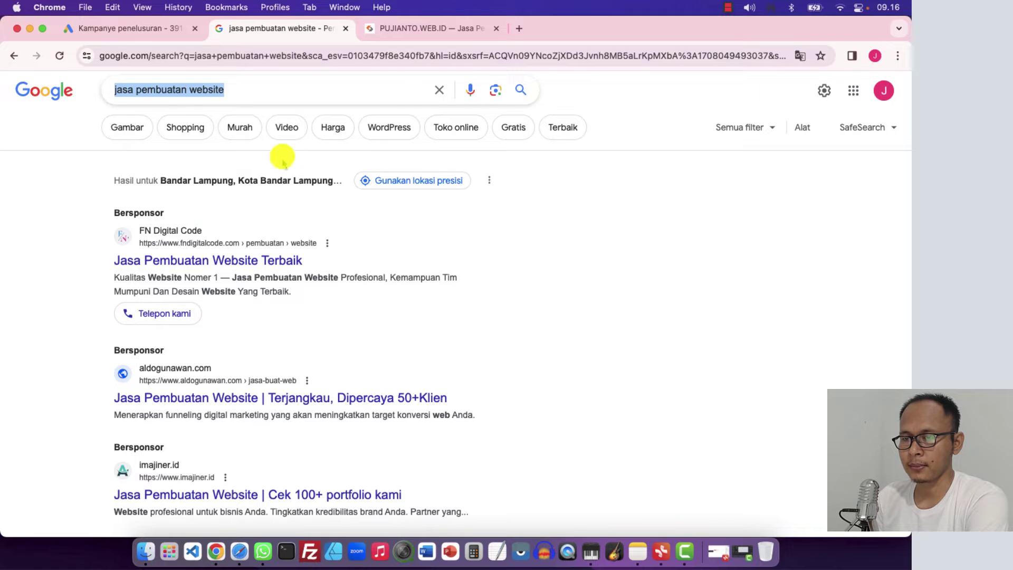
{"action": "left_click", "coordinate": [160, 27]}
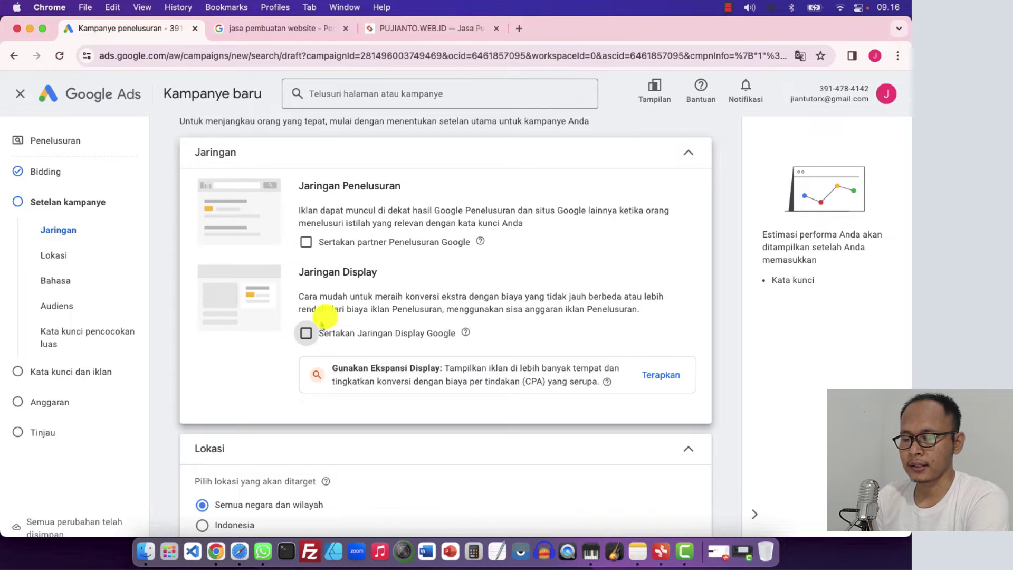
{"action": "left_click", "coordinate": [306, 243]}
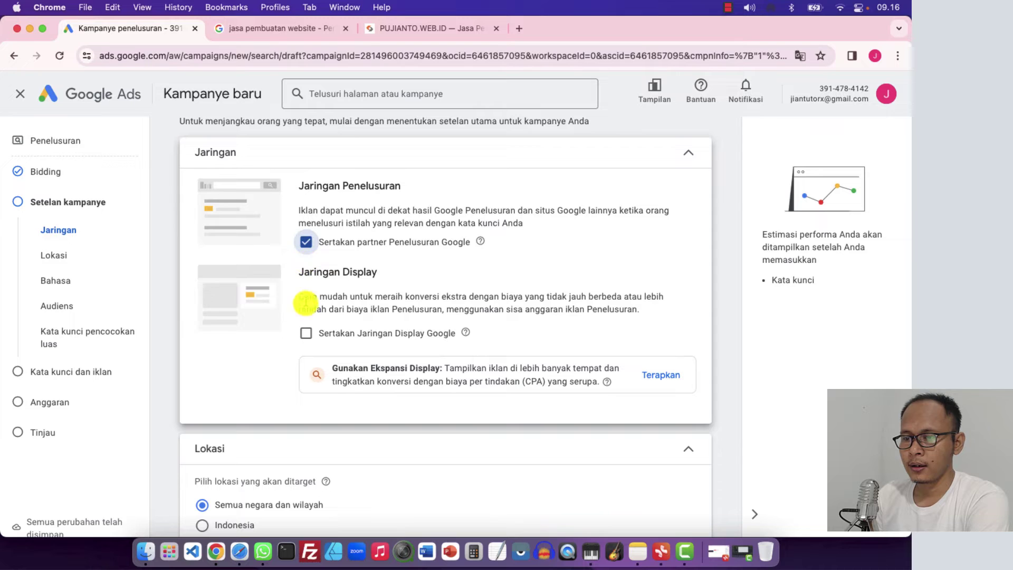
{"action": "left_click", "coordinate": [306, 333]}
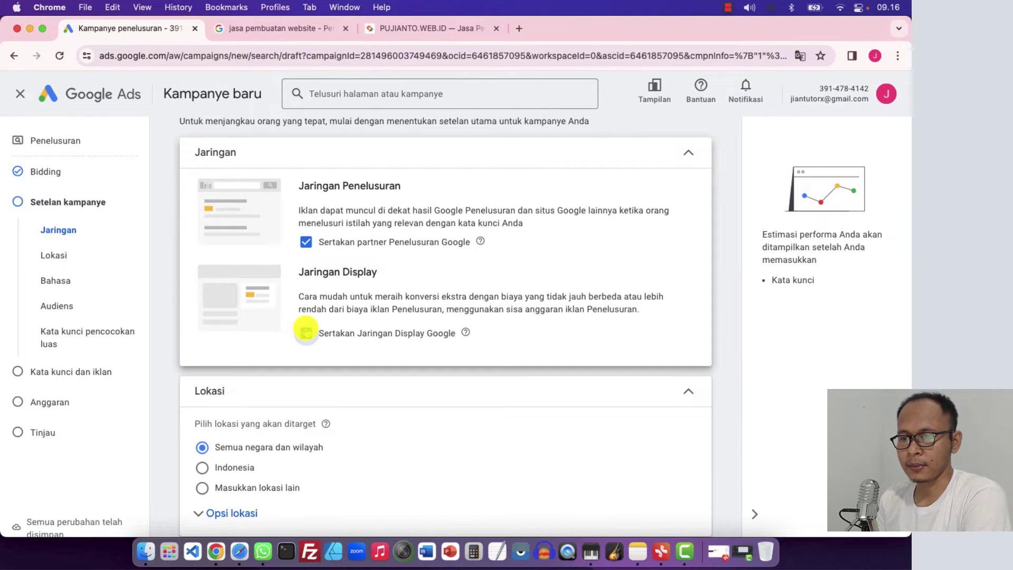
{"action": "left_click", "coordinate": [306, 332]}
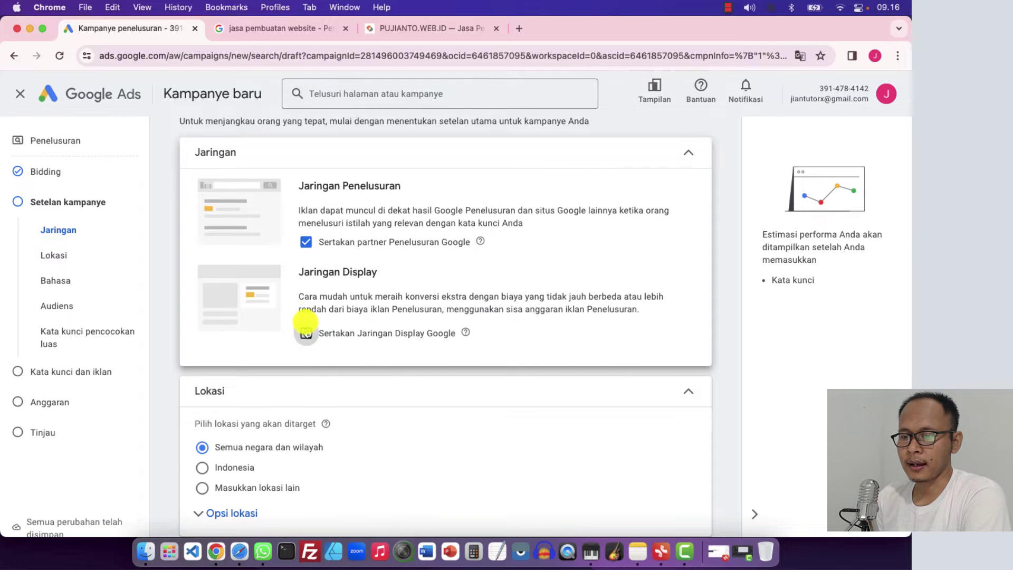
{"action": "left_click", "coordinate": [306, 242]}
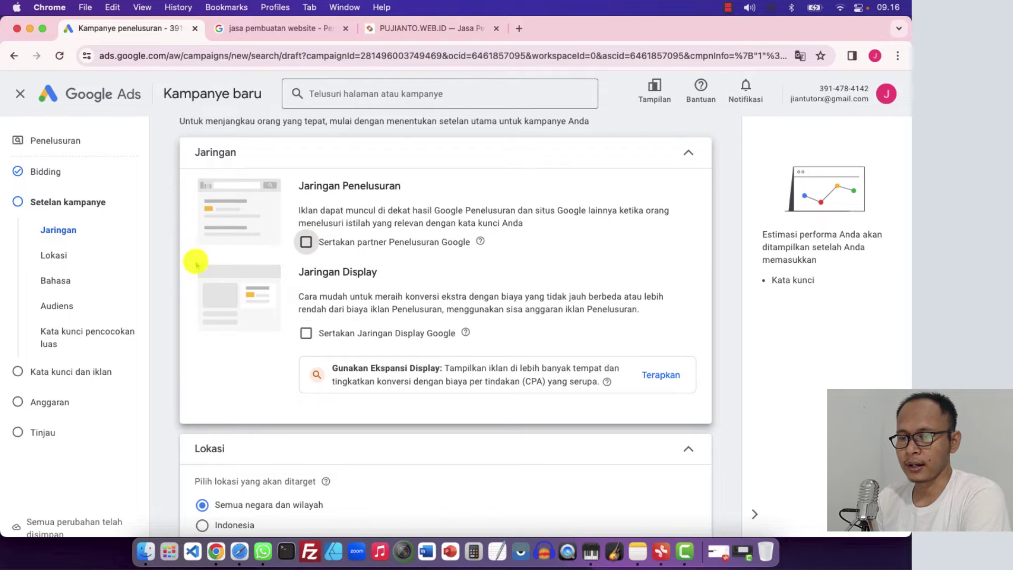
{"action": "scroll", "coordinate": [169, 287], "scroll_direction": "down", "scroll_amount": 3}
Select the Indonesia location option after trying the all-countries and custom-location choices
{"action": "scroll", "coordinate": [172, 292], "scroll_direction": "down", "scroll_amount": 2}
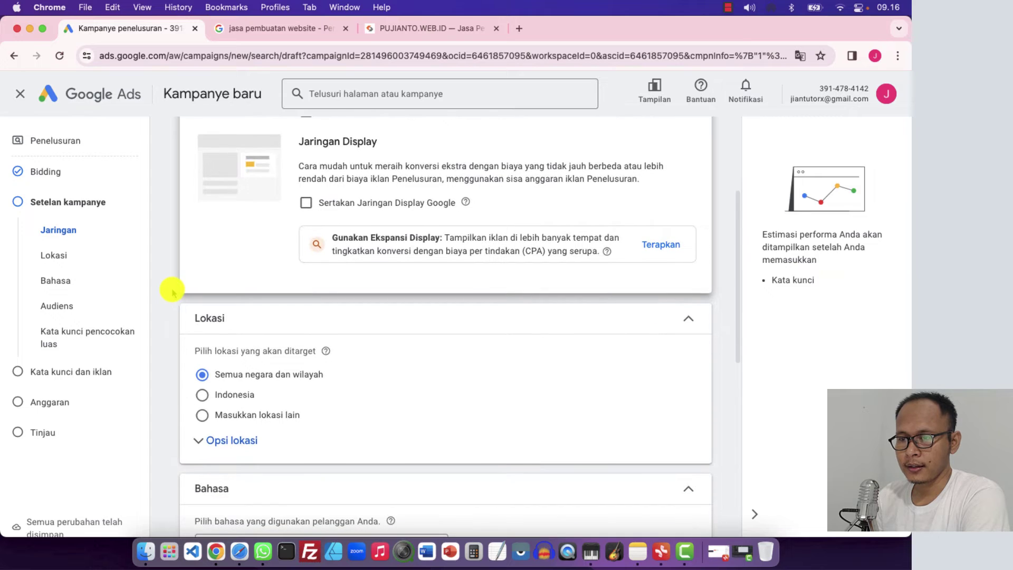
{"action": "scroll", "coordinate": [172, 291], "scroll_direction": "down", "scroll_amount": 3}
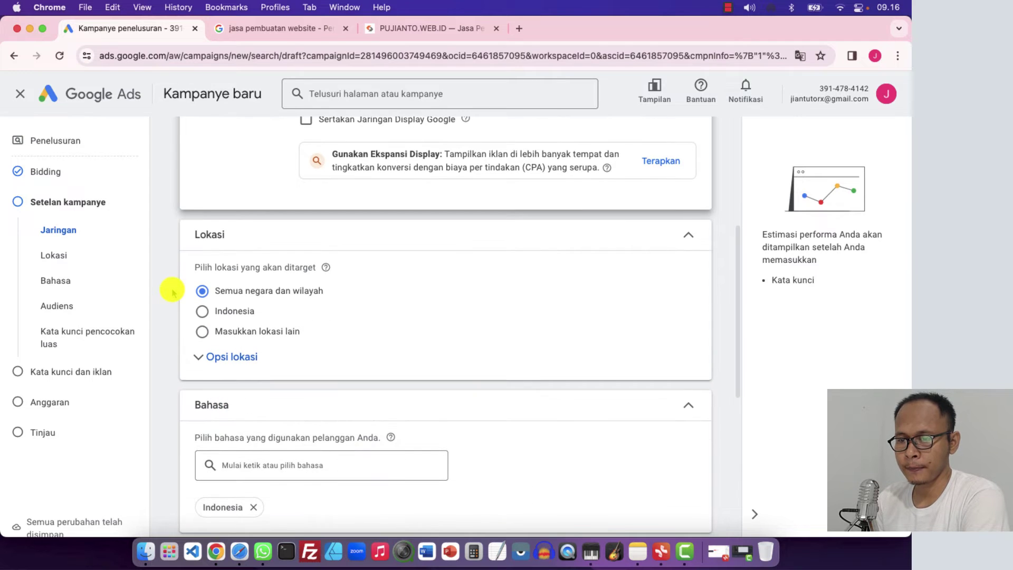
{"action": "scroll", "coordinate": [172, 291], "scroll_direction": "down", "scroll_amount": 2}
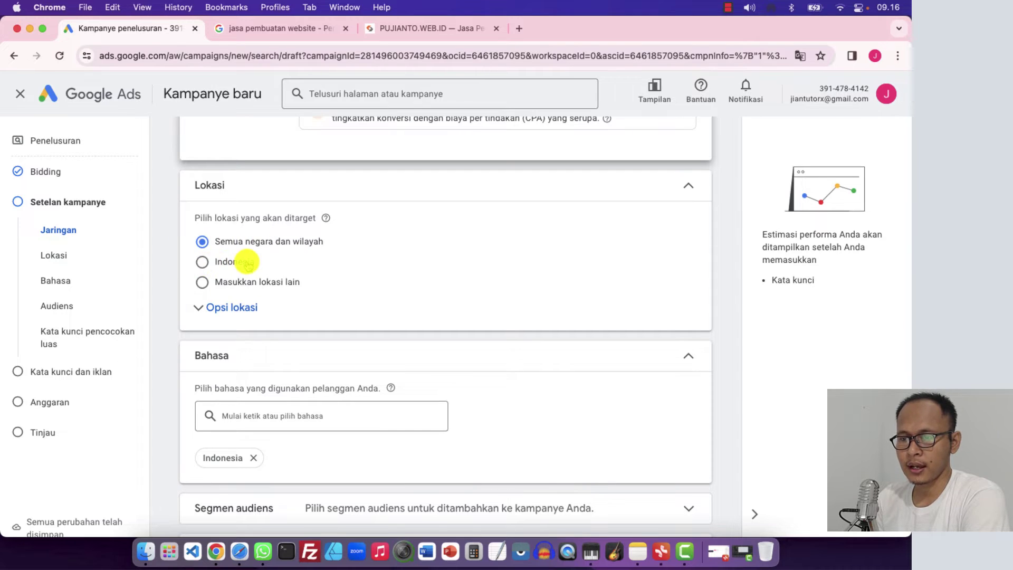
{"action": "left_click", "coordinate": [204, 282]}
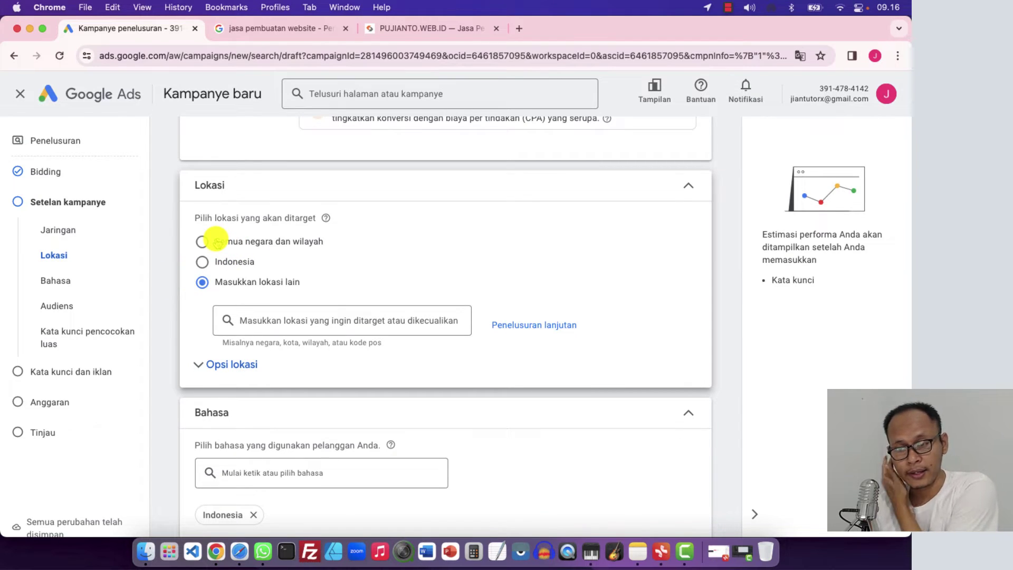
{"action": "left_click", "coordinate": [200, 241]}
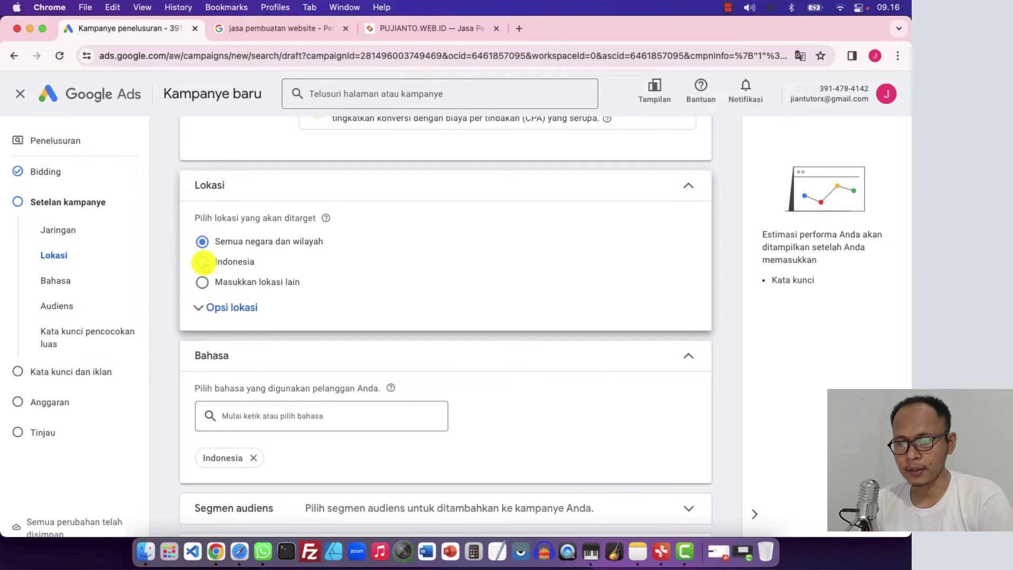
{"action": "left_click", "coordinate": [202, 263]}
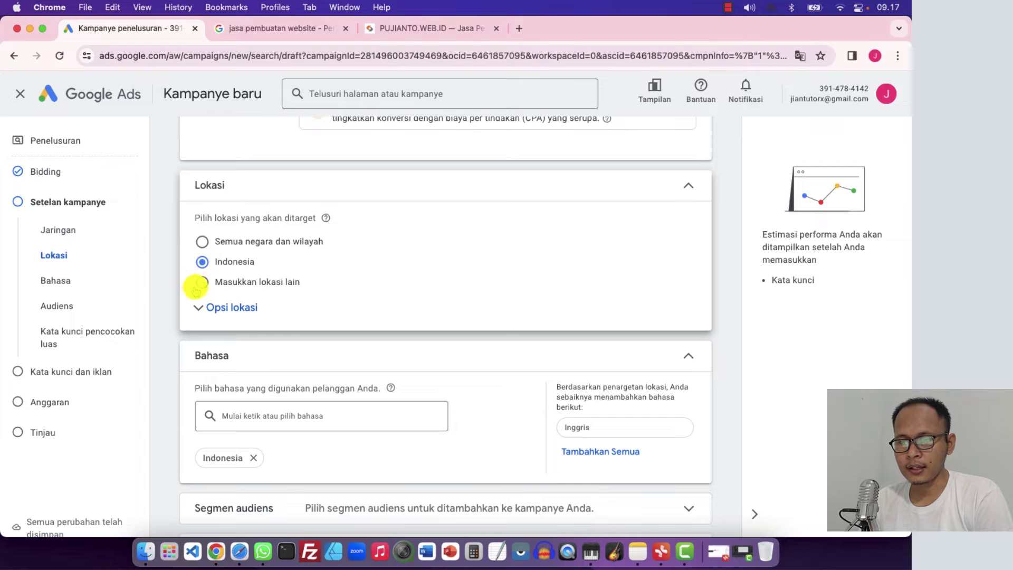
{"action": "left_click", "coordinate": [203, 283]}
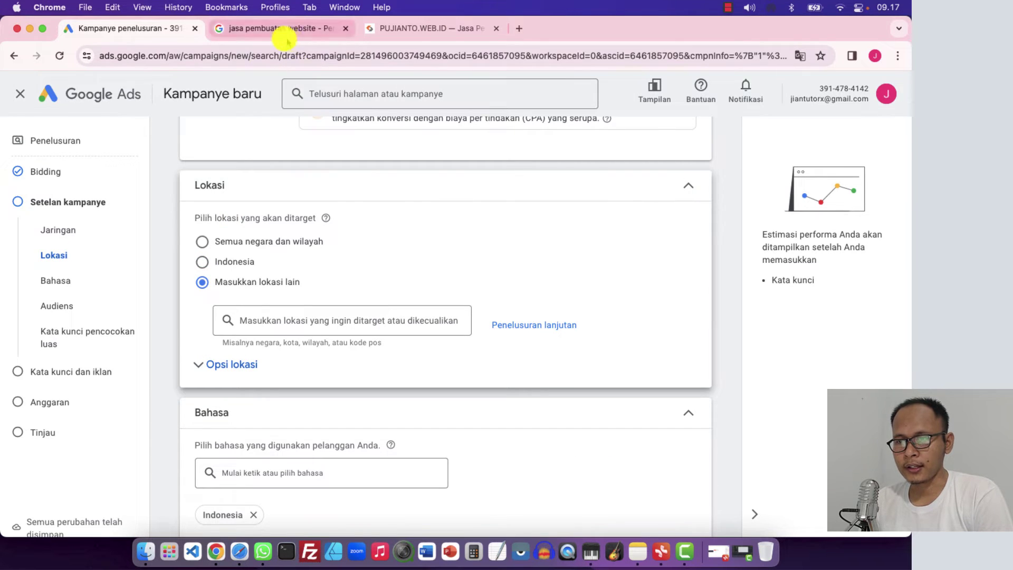
{"action": "left_click", "coordinate": [202, 261]}
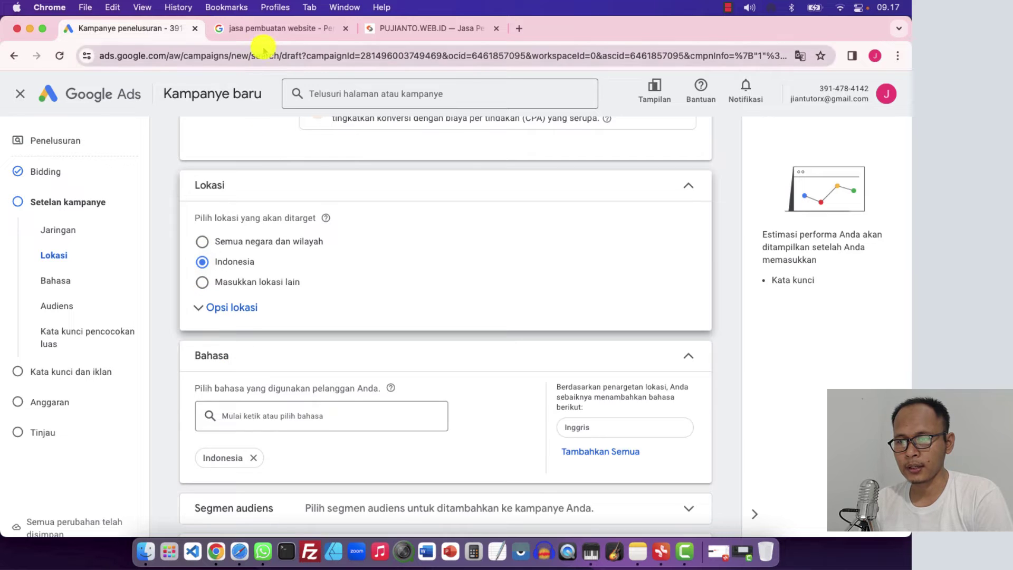
Glance at the 'jasa pembuatan website' search results and return to the campaign setup
{"action": "left_click", "coordinate": [233, 29]}
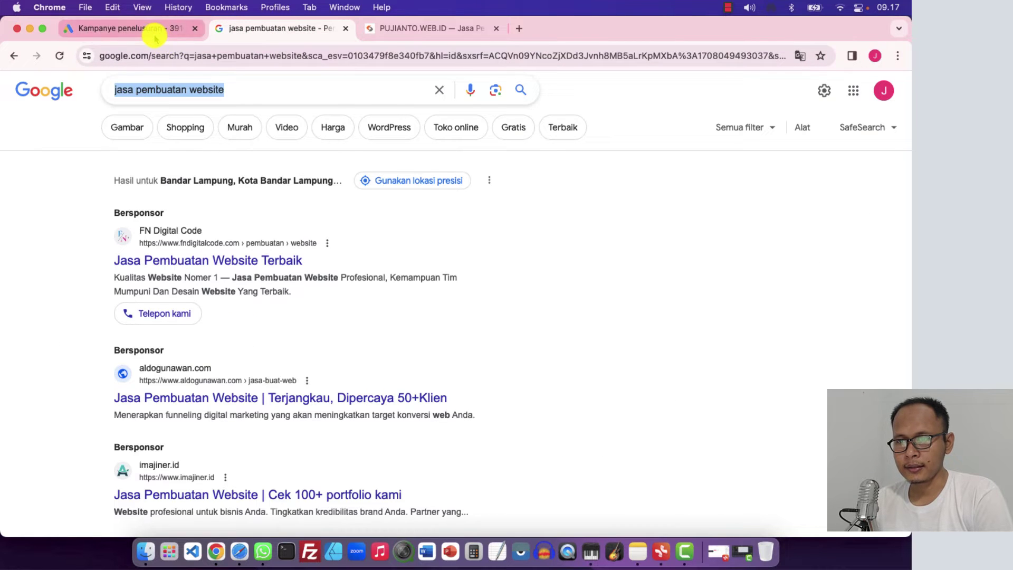
{"action": "left_click", "coordinate": [155, 27]}
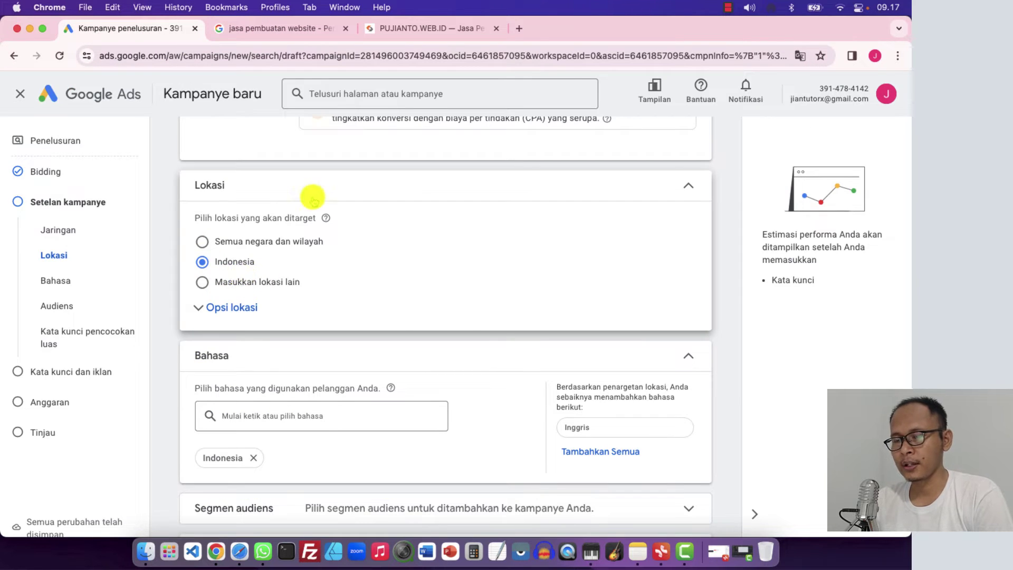
{"action": "left_click", "coordinate": [298, 29]}
{"action": "left_click", "coordinate": [147, 27]}
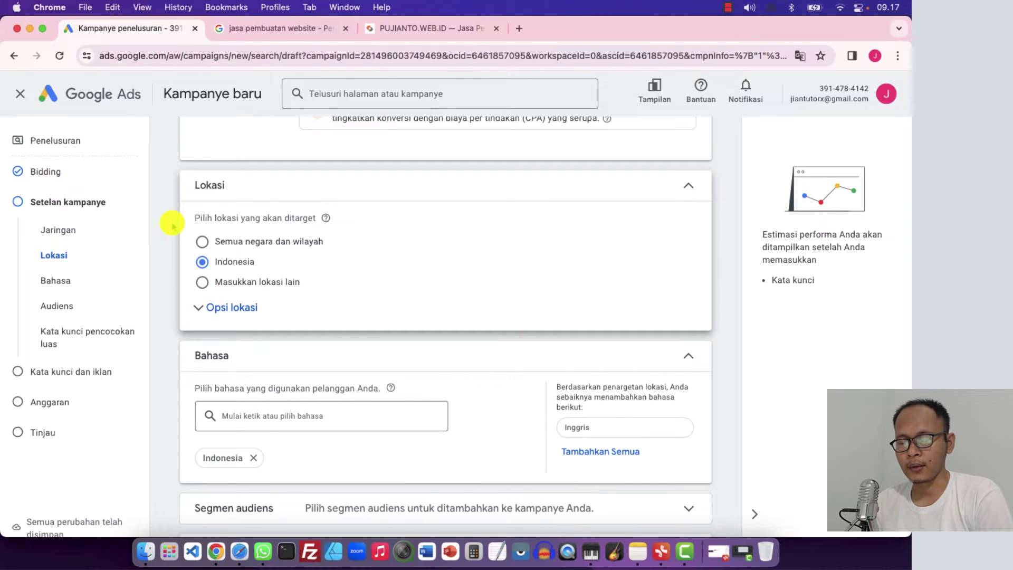
Search 'jakarta' under specific locations, target Jakarta Timur, then remove it
{"action": "left_click", "coordinate": [201, 283]}
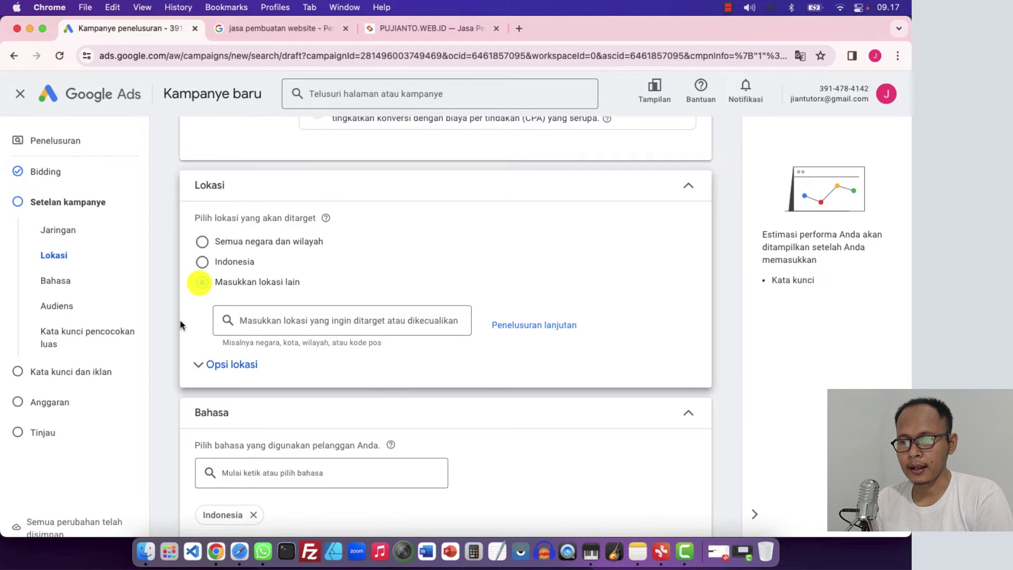
{"action": "scroll", "coordinate": [179, 322], "scroll_direction": "down", "scroll_amount": 3}
{"action": "left_click", "coordinate": [270, 248]}
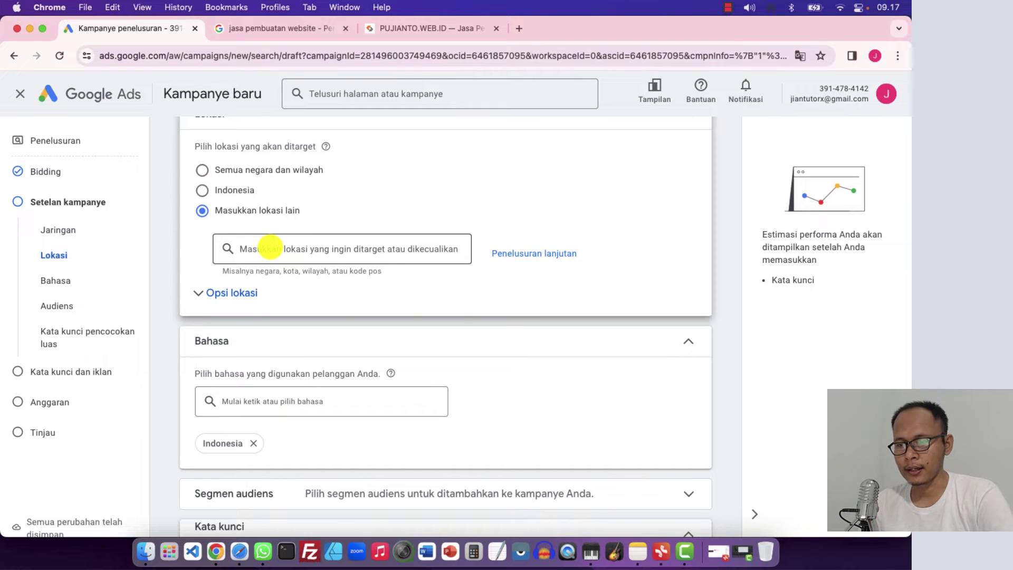
{"action": "type", "text": "jakar"}
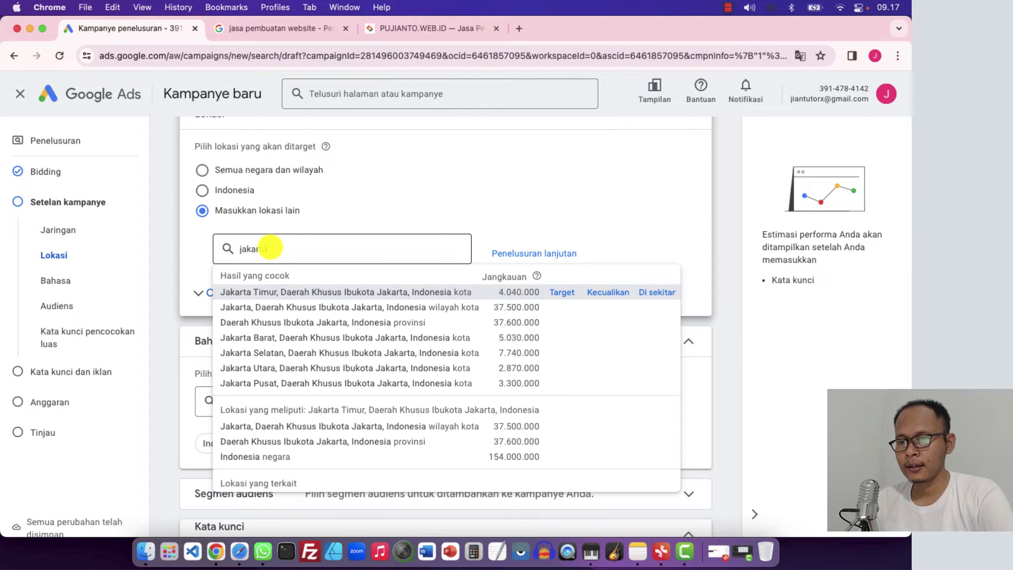
{"action": "type", "text": "ta"}
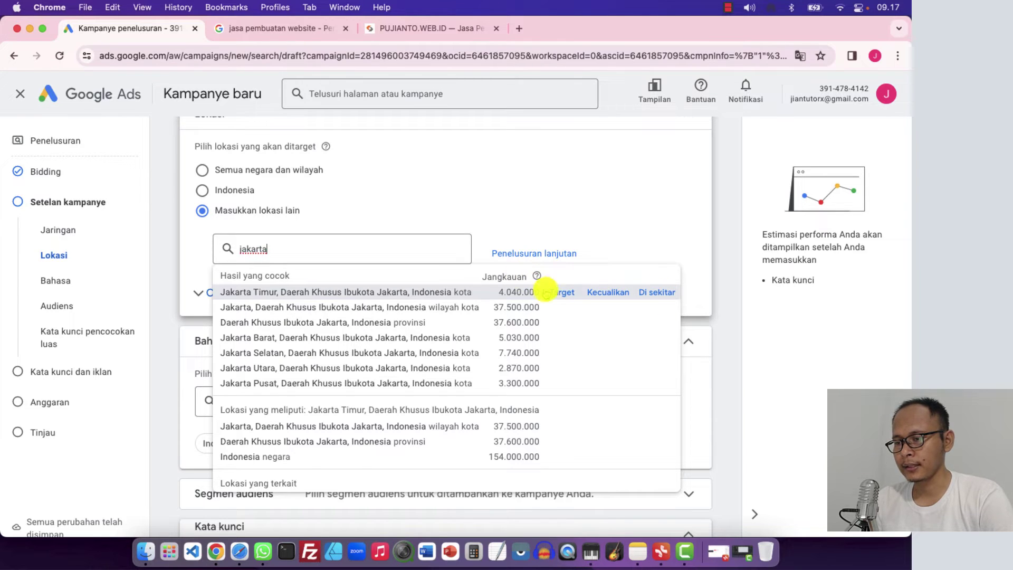
{"action": "left_click", "coordinate": [560, 292]}
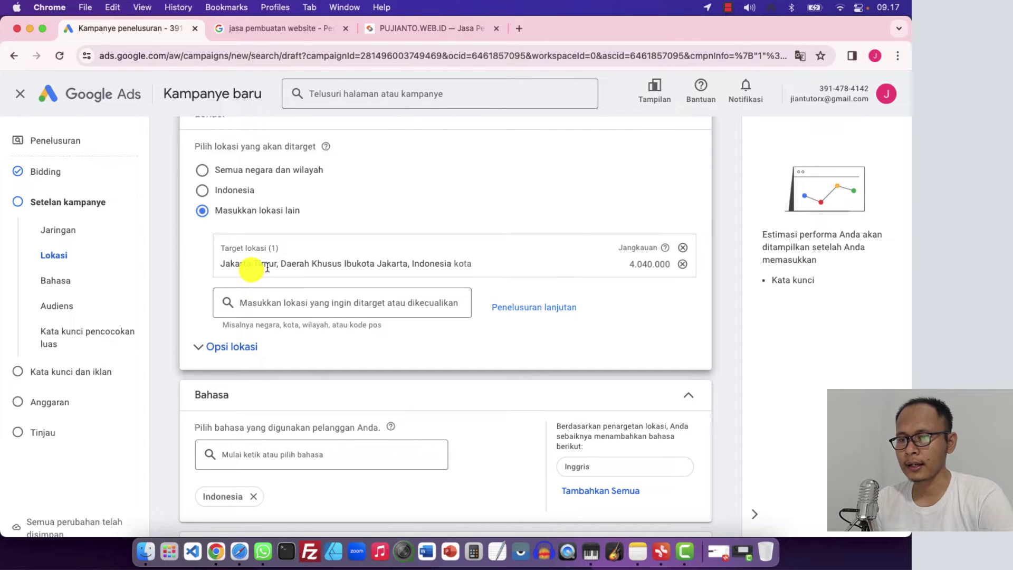
{"action": "left_click", "coordinate": [682, 264]}
Target the DKI Jakarta province after checking the Google search results
{"action": "left_click", "coordinate": [297, 253]}
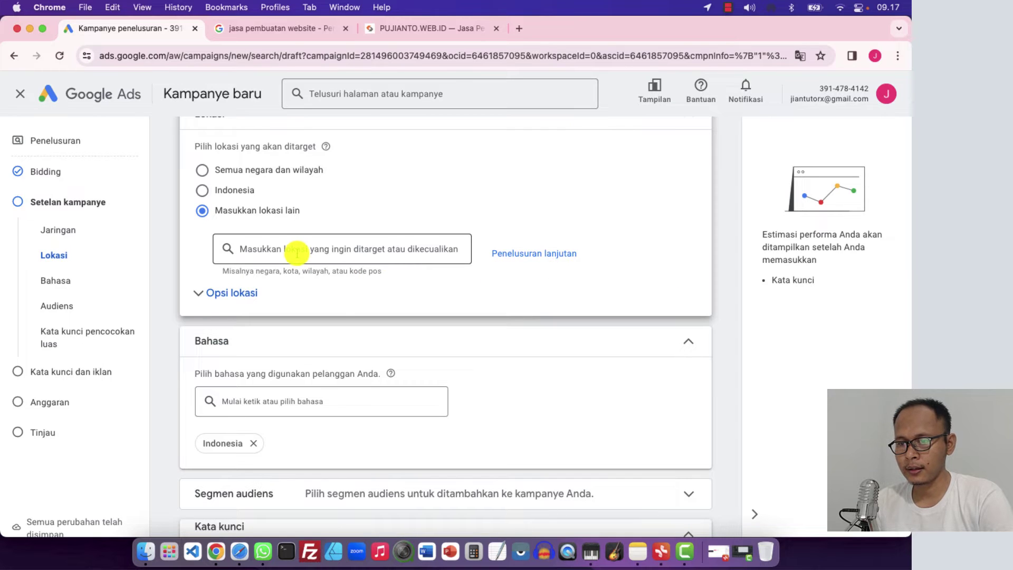
{"action": "type", "text": "jakarta"}
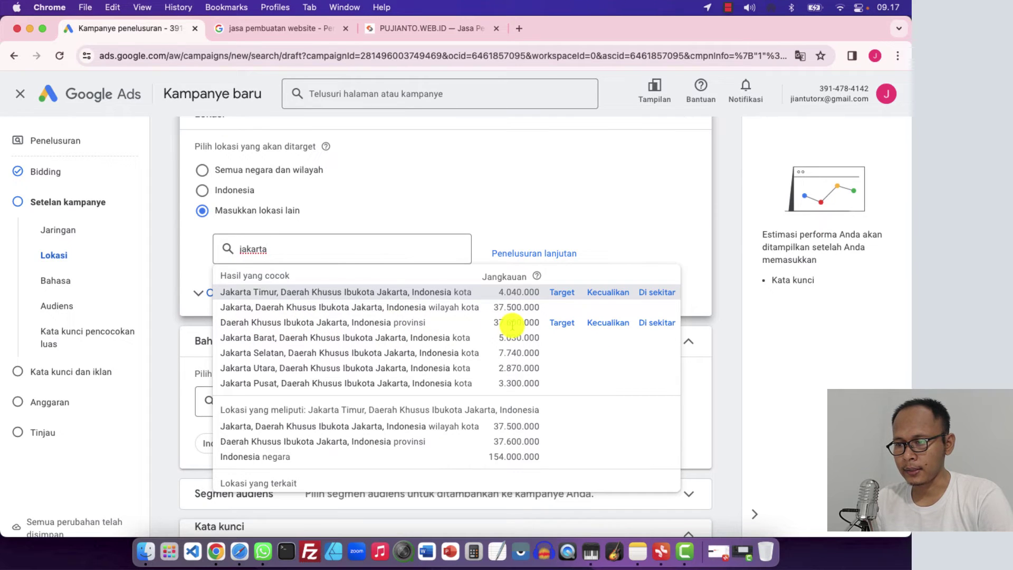
{"action": "left_click", "coordinate": [560, 323]}
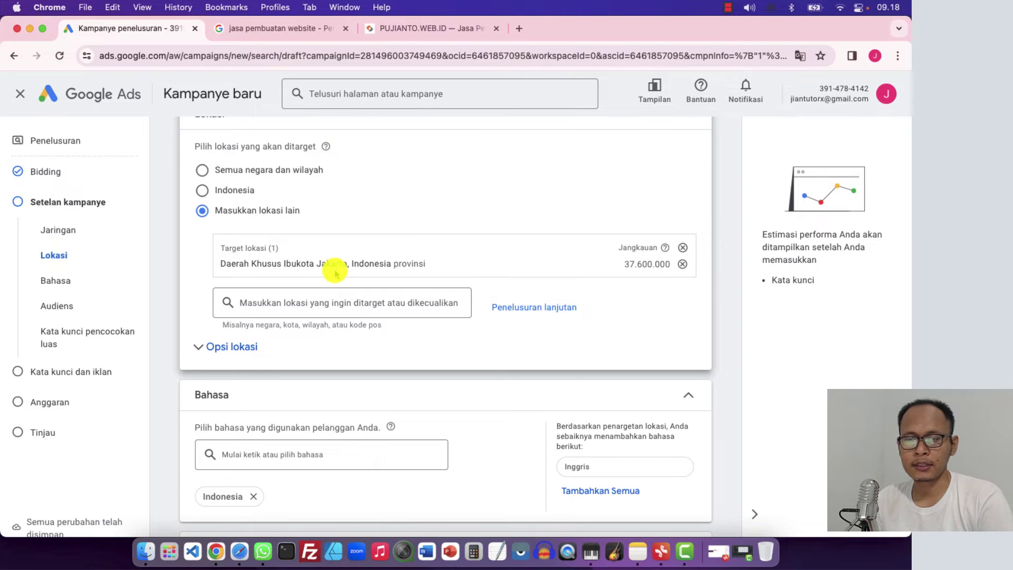
{"action": "left_click", "coordinate": [278, 28]}
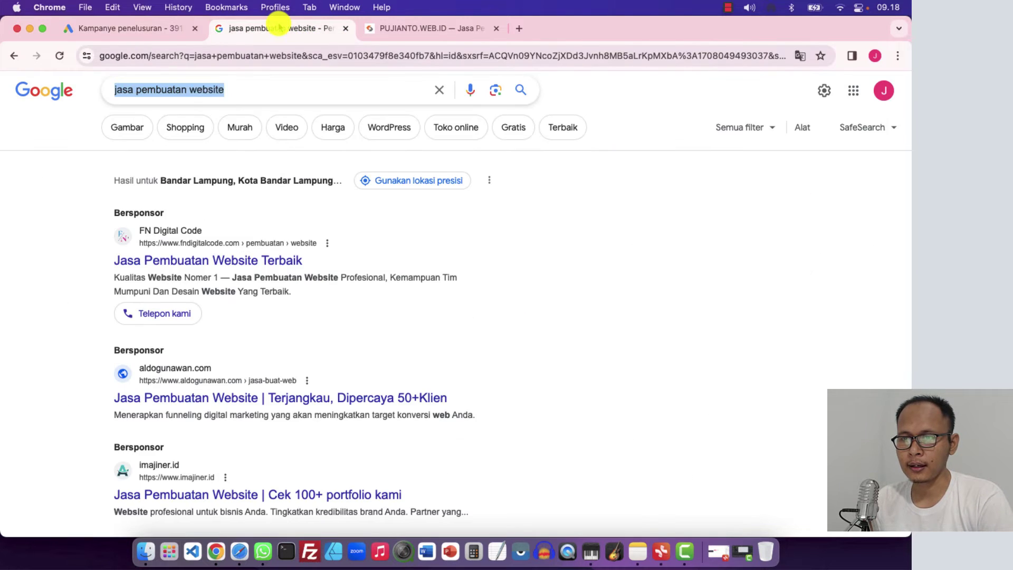
{"action": "left_click", "coordinate": [238, 93]}
{"action": "left_click", "coordinate": [153, 29]}
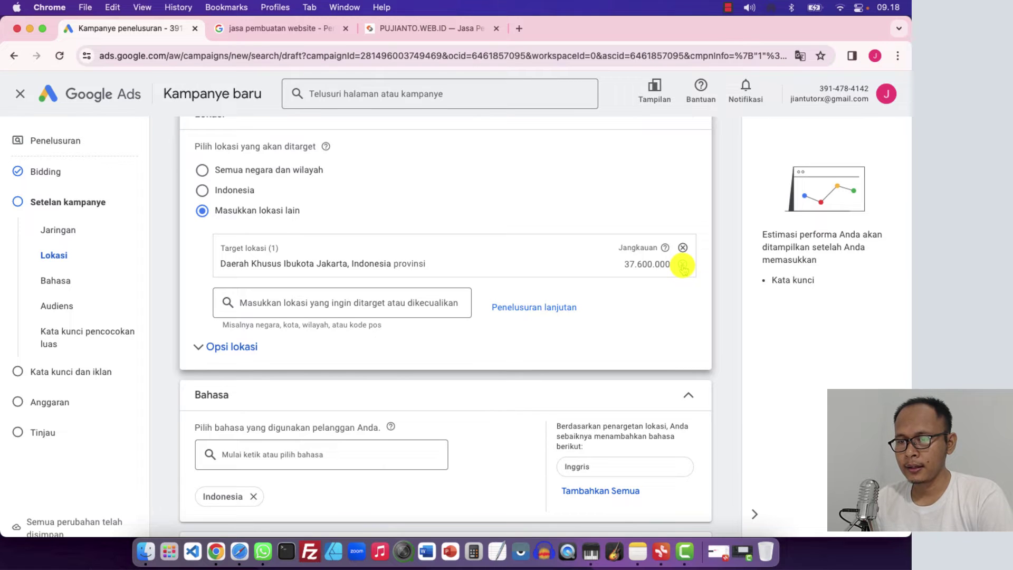
Drop the Jakarta target, exclude the DKI Jakarta province instead, then remove that exclusion
{"action": "left_click", "coordinate": [682, 266]}
{"action": "type", "text": "jakarta"}
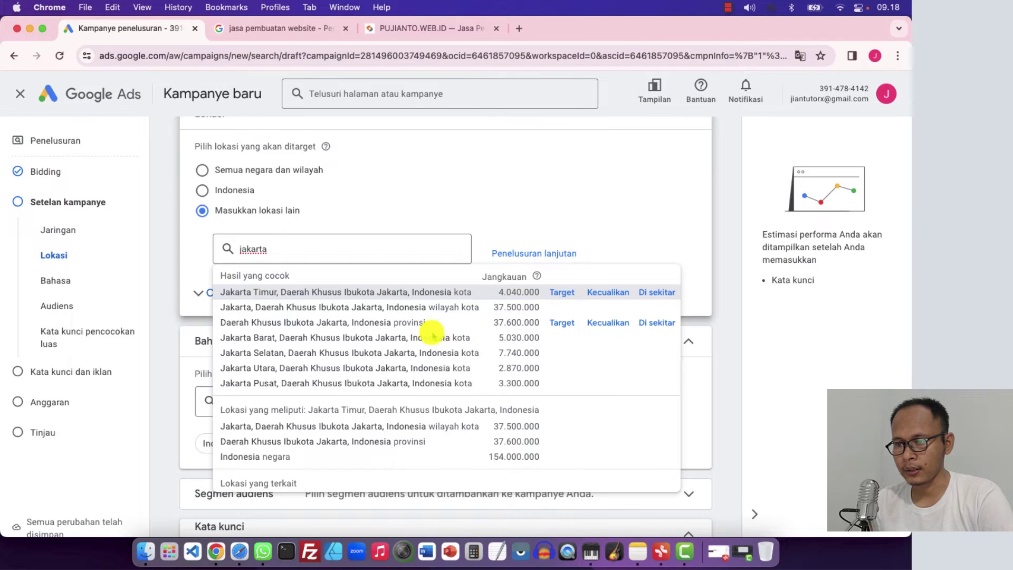
{"action": "left_click", "coordinate": [606, 322]}
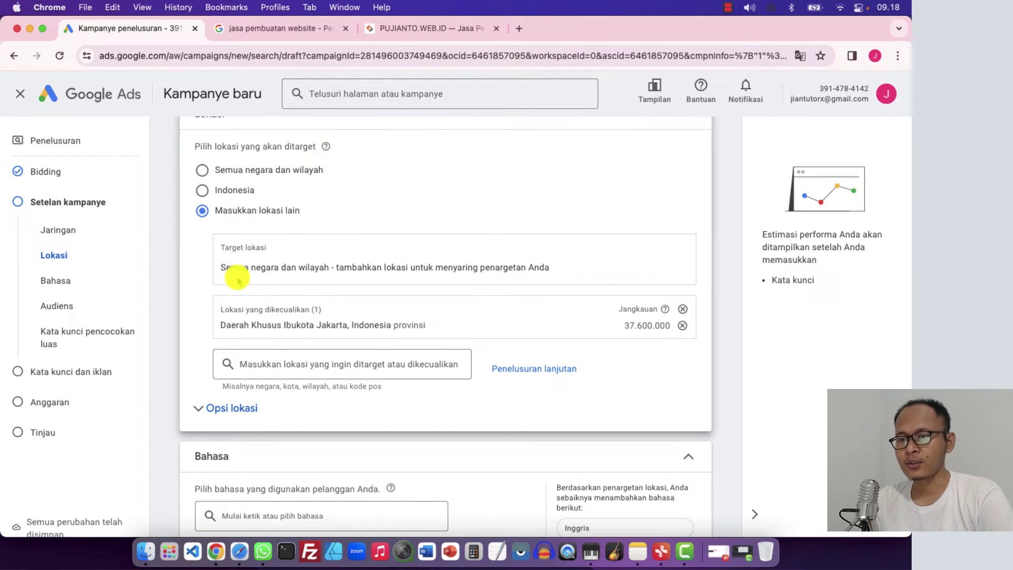
{"action": "left_click", "coordinate": [683, 323]}
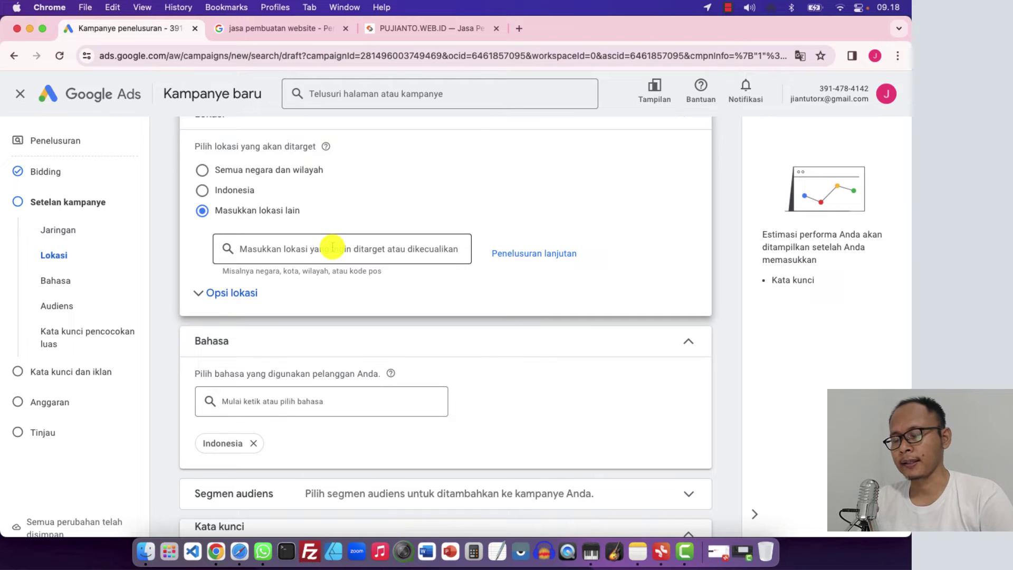
Set the campaign location to all of Indonesia
{"action": "left_click", "coordinate": [203, 190]}
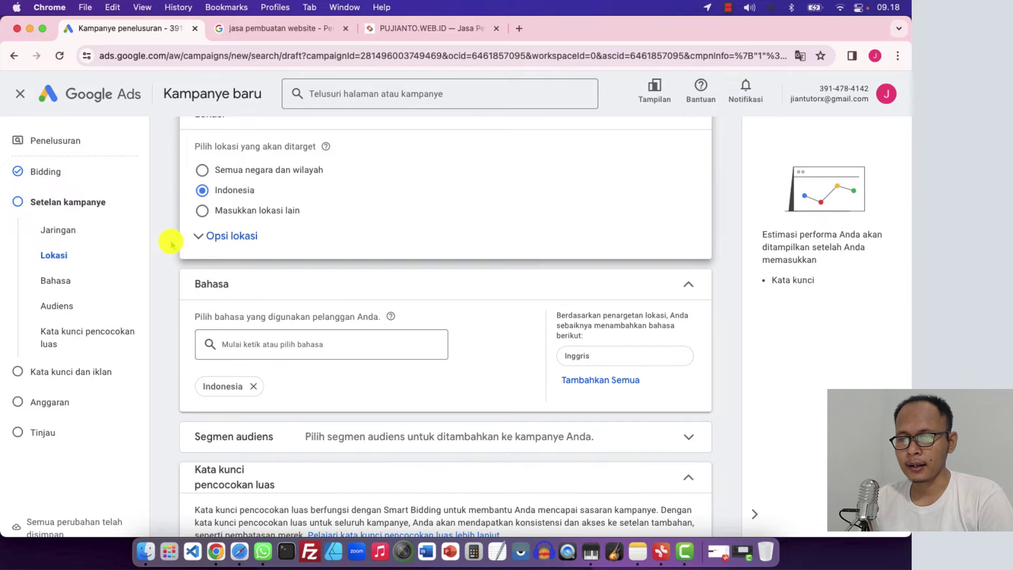
{"action": "left_click", "coordinate": [238, 28]}
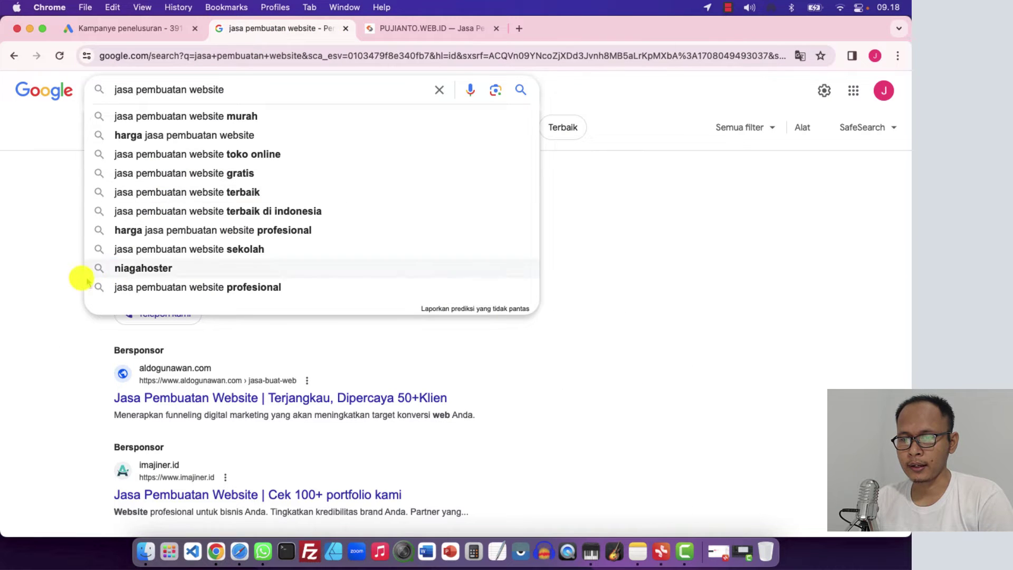
{"action": "left_click", "coordinate": [49, 295]}
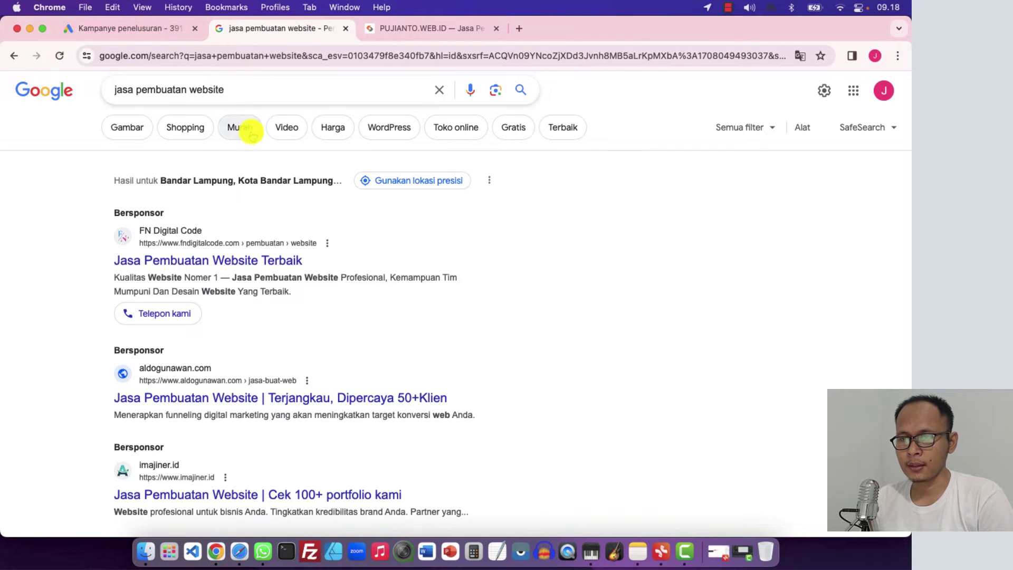
{"action": "left_click", "coordinate": [174, 32]}
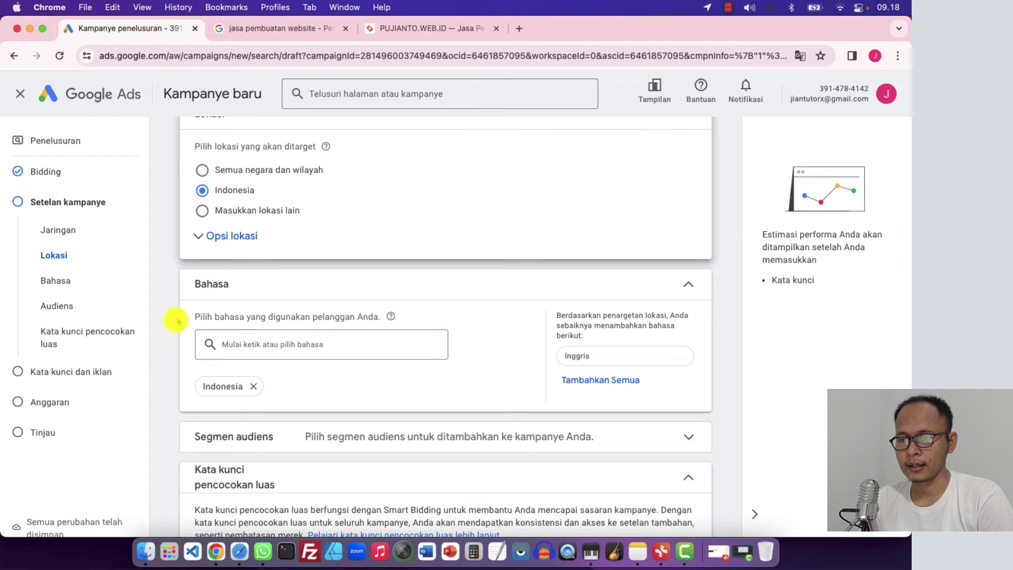
Add Inggris (English) as a campaign language
{"action": "scroll", "coordinate": [173, 331], "scroll_direction": "down", "scroll_amount": 3}
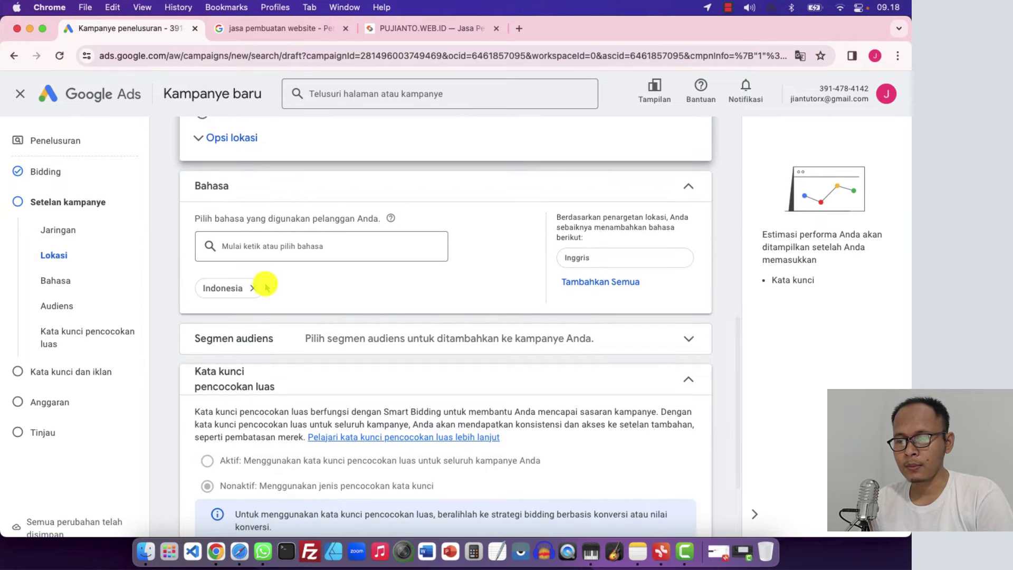
{"action": "left_click", "coordinate": [270, 246]}
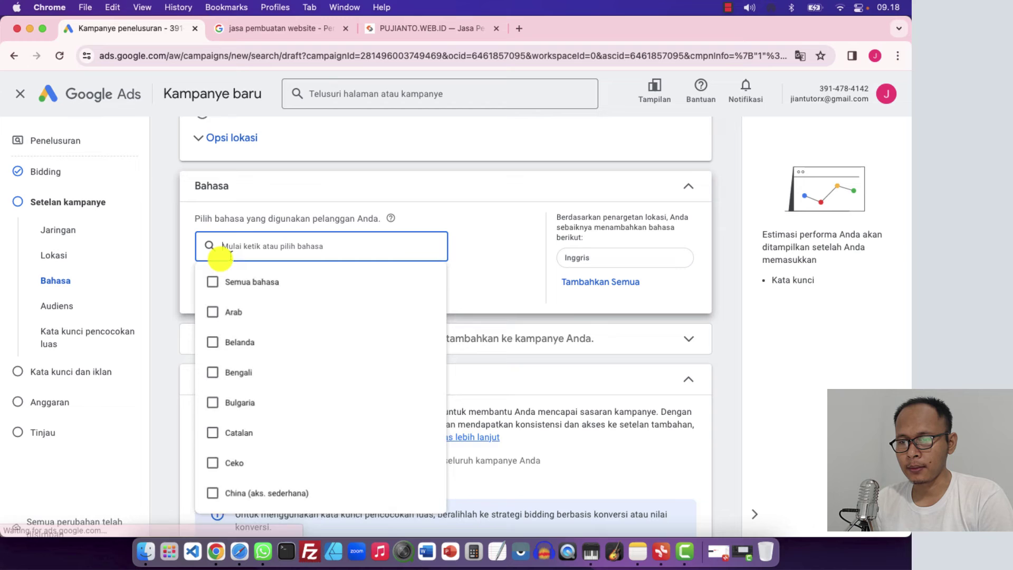
{"action": "scroll", "coordinate": [205, 275], "scroll_direction": "down", "scroll_amount": 5}
{"action": "left_click", "coordinate": [169, 278]}
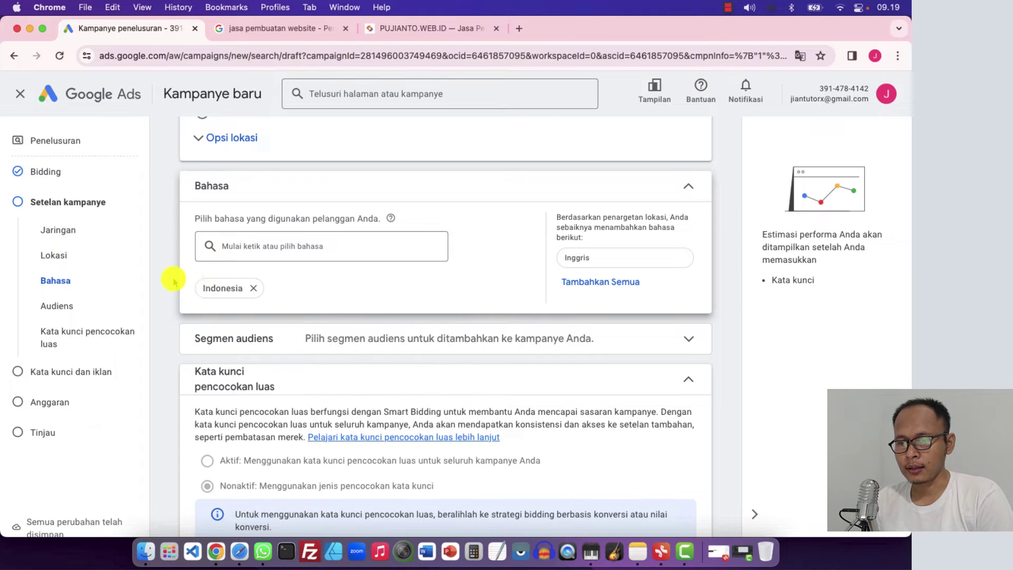
{"action": "left_click", "coordinate": [252, 246]}
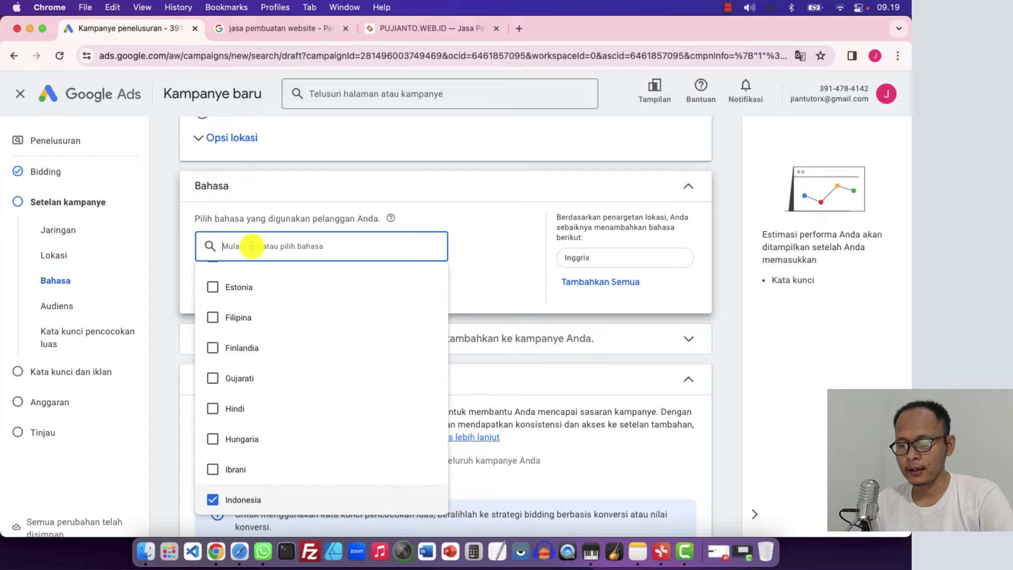
{"action": "type", "text": "ing"}
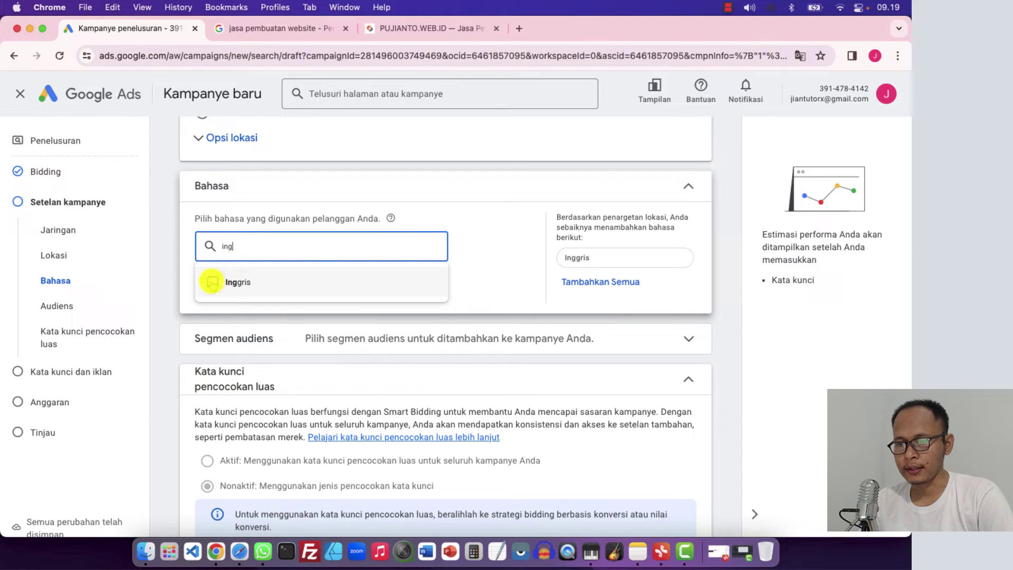
{"action": "left_click", "coordinate": [212, 282]}
{"action": "left_click", "coordinate": [175, 265]}
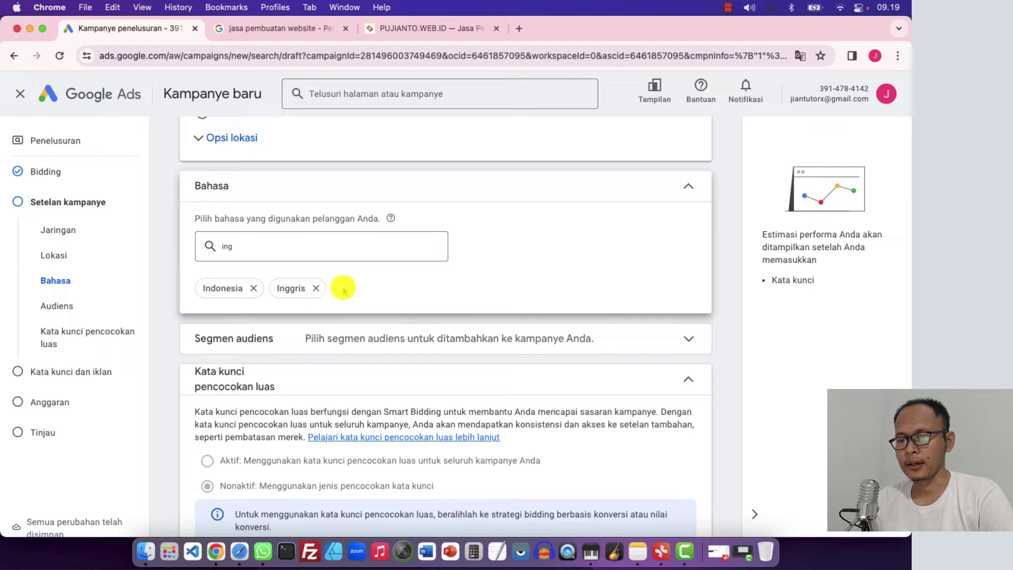
Remove the Inggris and Indonesia languages so all languages are targeted
{"action": "left_click", "coordinate": [281, 256]}
{"action": "left_click", "coordinate": [174, 249]}
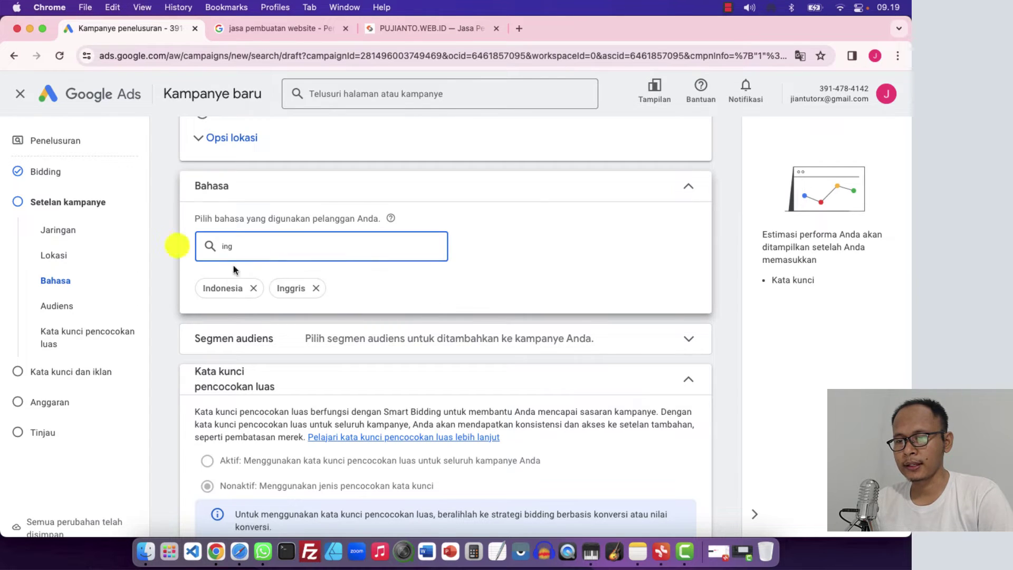
{"action": "left_click", "coordinate": [316, 288]}
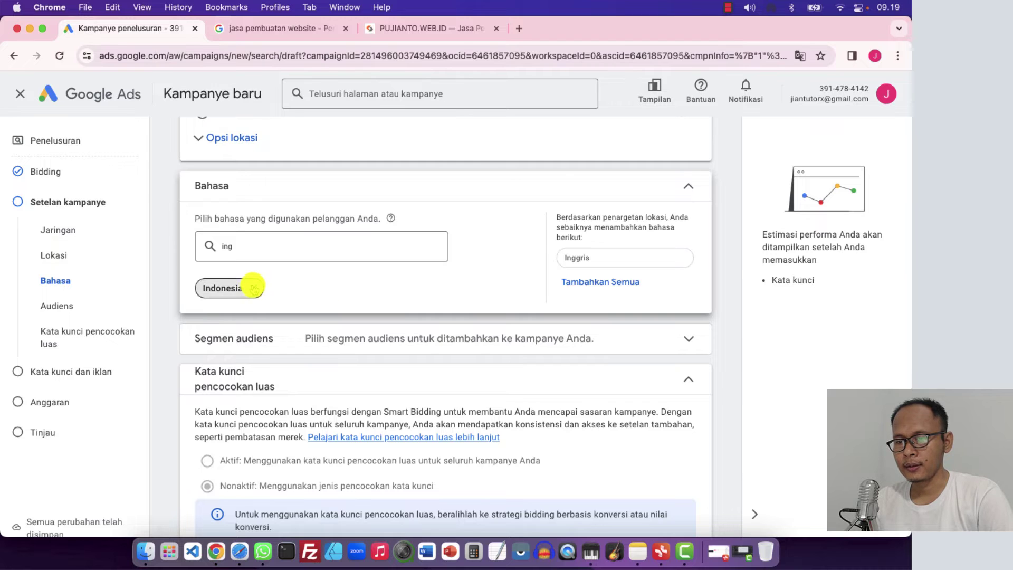
{"action": "left_click", "coordinate": [254, 288]}
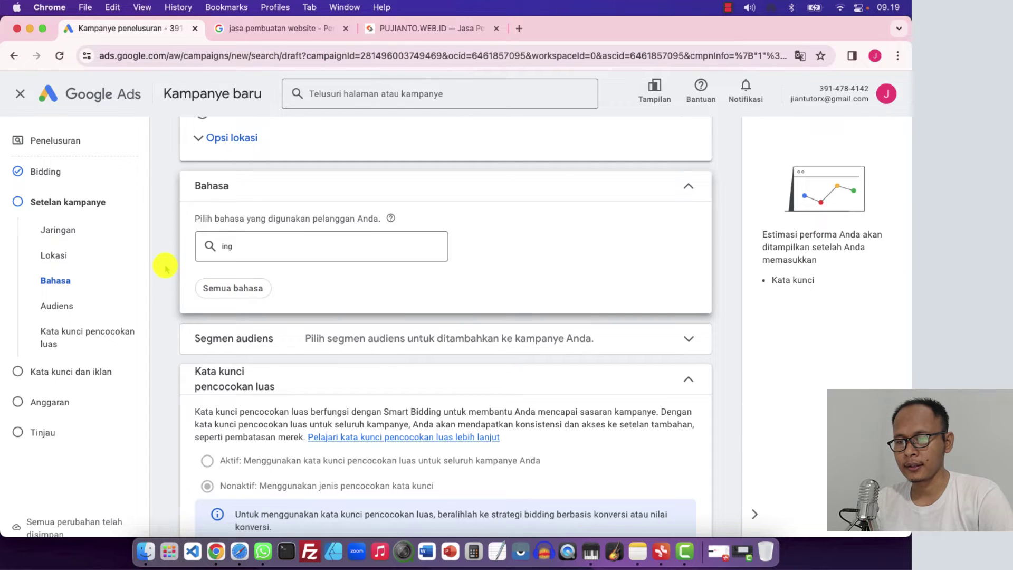
Leave broad match off and continue from campaign settings to keywords and ads
{"action": "scroll", "coordinate": [165, 269], "scroll_direction": "down", "scroll_amount": 3}
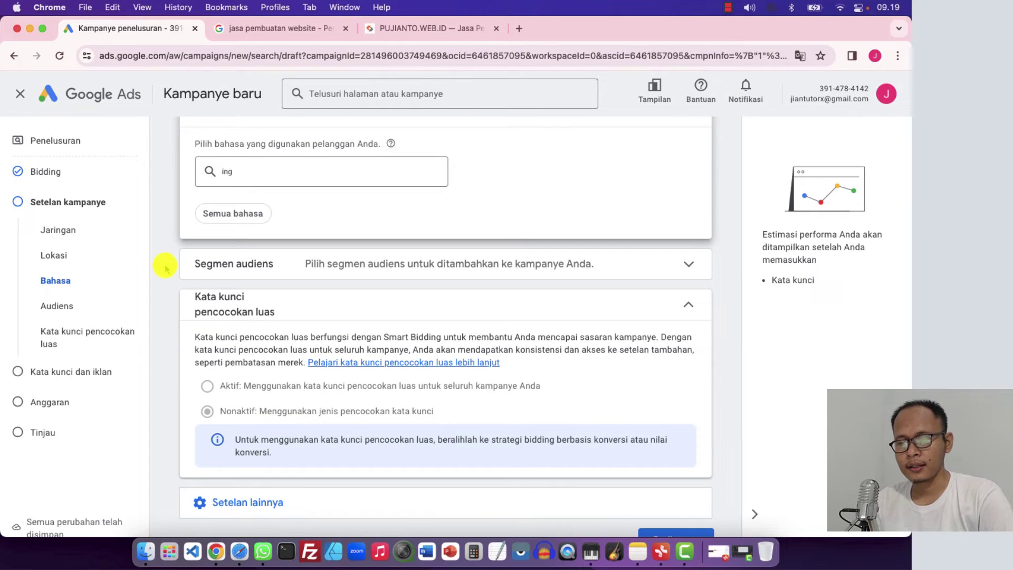
{"action": "scroll", "coordinate": [165, 267], "scroll_direction": "down", "scroll_amount": 2}
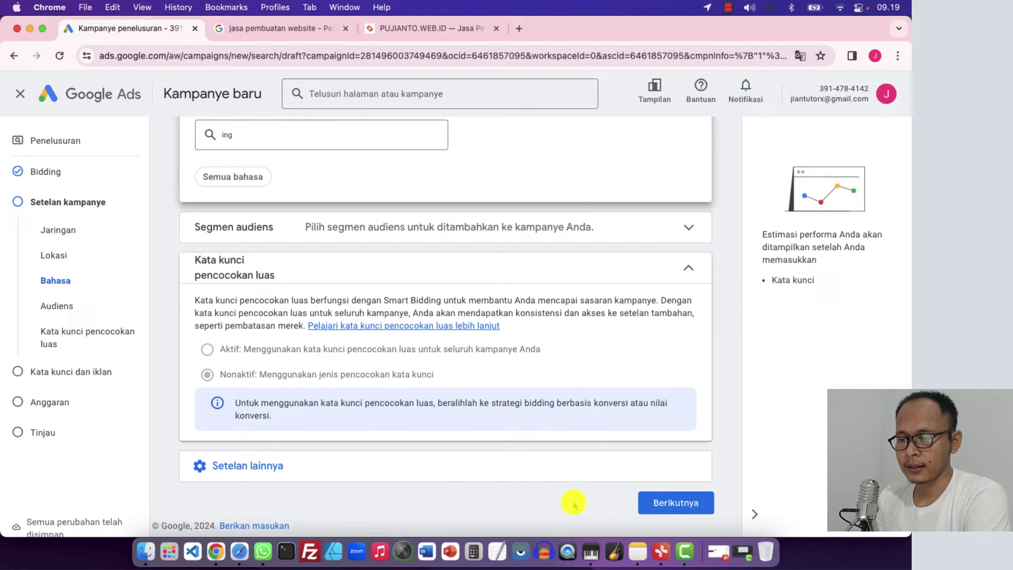
{"action": "left_click", "coordinate": [670, 503]}
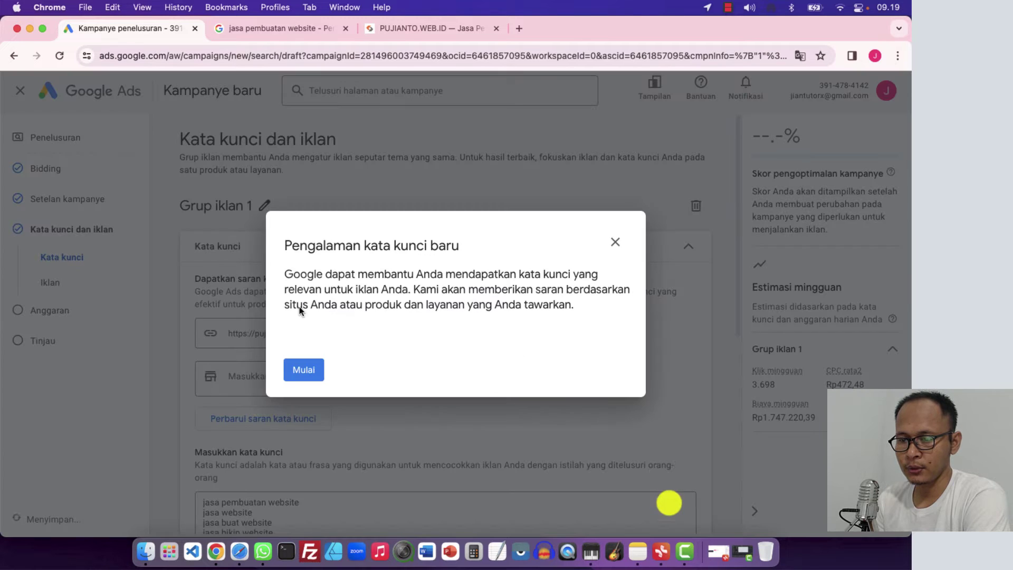
Close the 'Pengalaman kata kunci baru' guide and confirm leaving the guided flow
{"action": "left_click", "coordinate": [612, 240]}
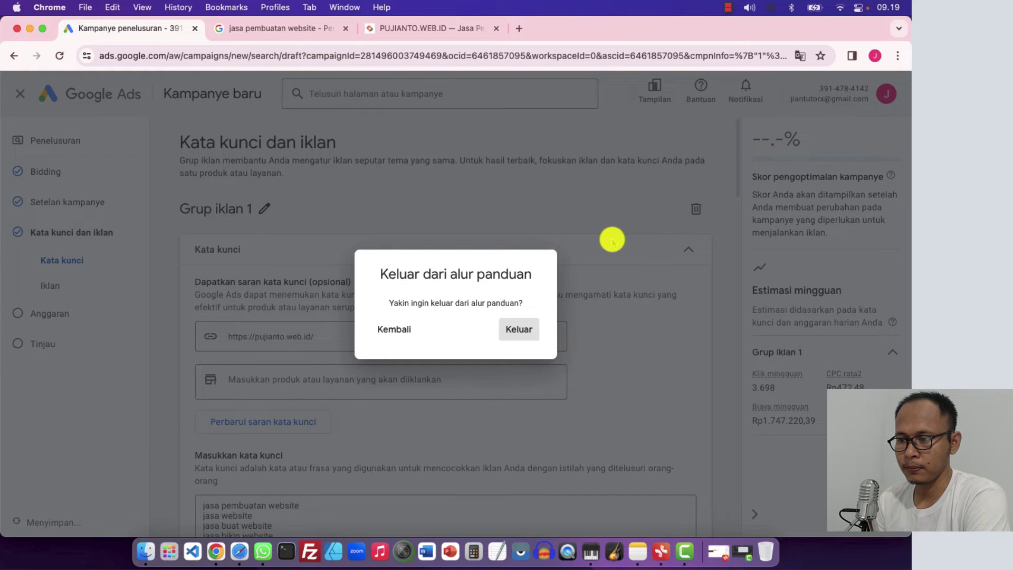
{"action": "left_click", "coordinate": [509, 331]}
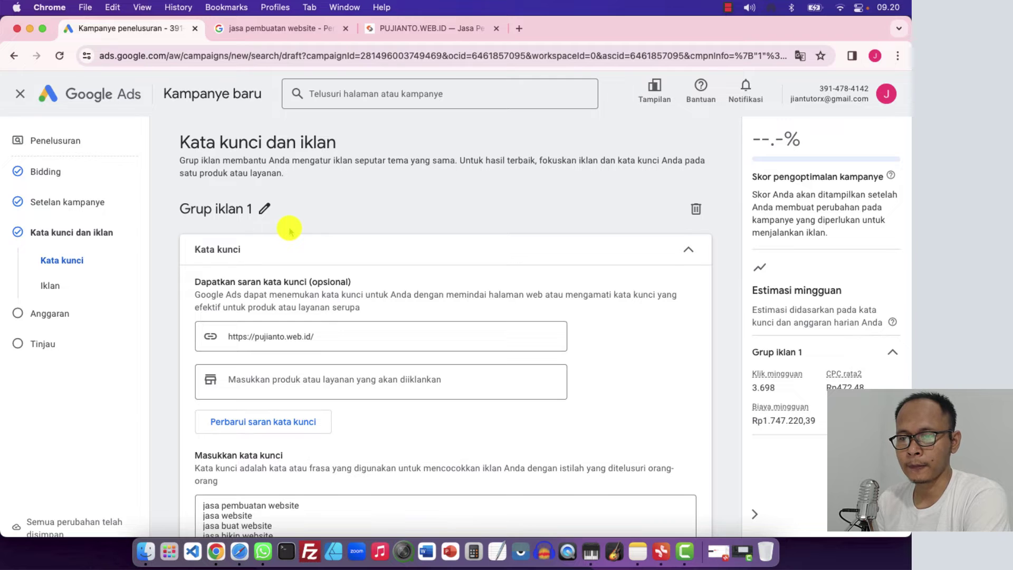
{"action": "scroll", "coordinate": [168, 284], "scroll_direction": "down", "scroll_amount": 5}
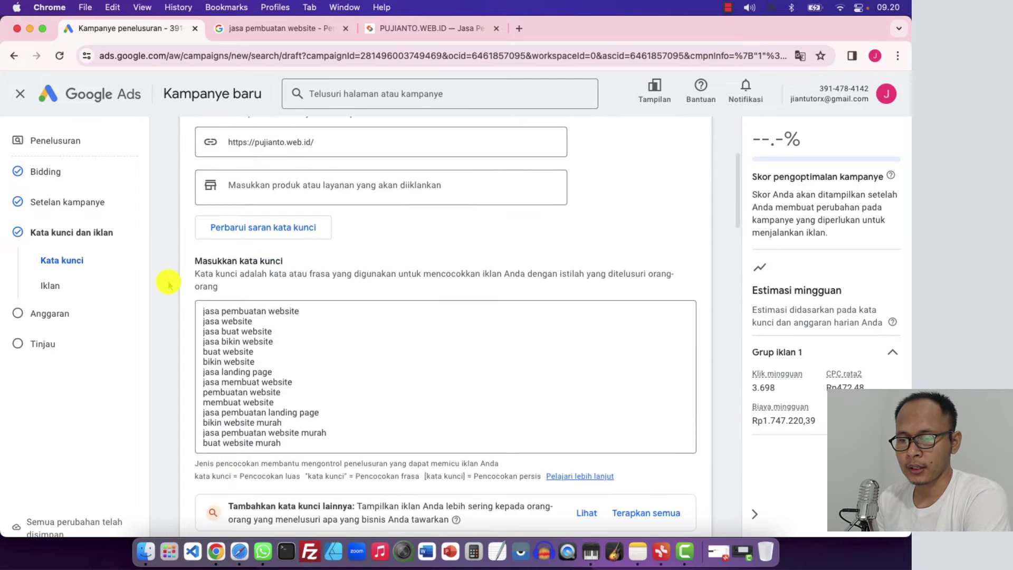
{"action": "scroll", "coordinate": [167, 283], "scroll_direction": "up", "scroll_amount": 4}
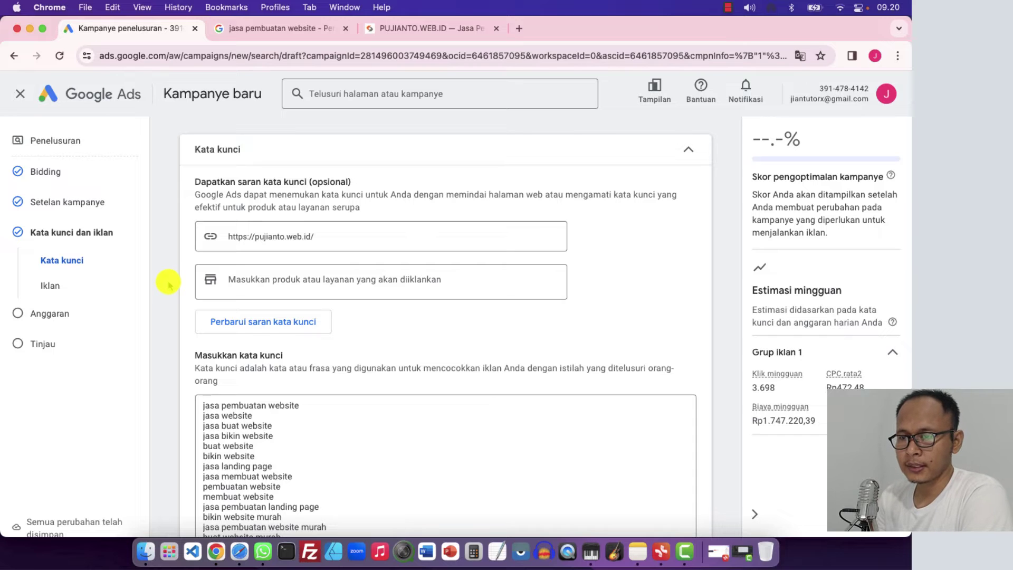
{"action": "scroll", "coordinate": [168, 283], "scroll_direction": "up", "scroll_amount": 2}
{"action": "scroll", "coordinate": [167, 284], "scroll_direction": "down", "scroll_amount": 5}
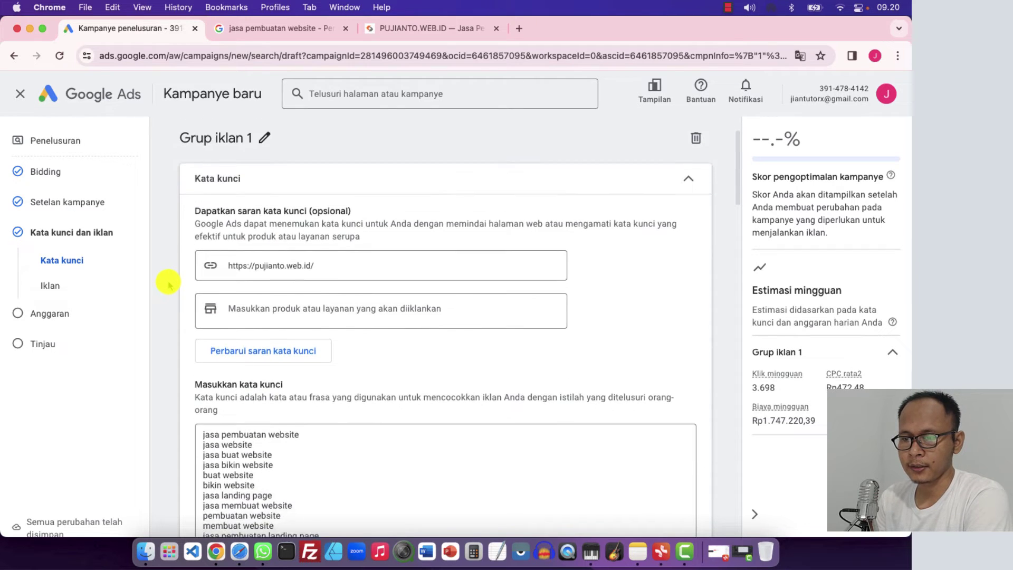
{"action": "scroll", "coordinate": [167, 285], "scroll_direction": "up", "scroll_amount": 4}
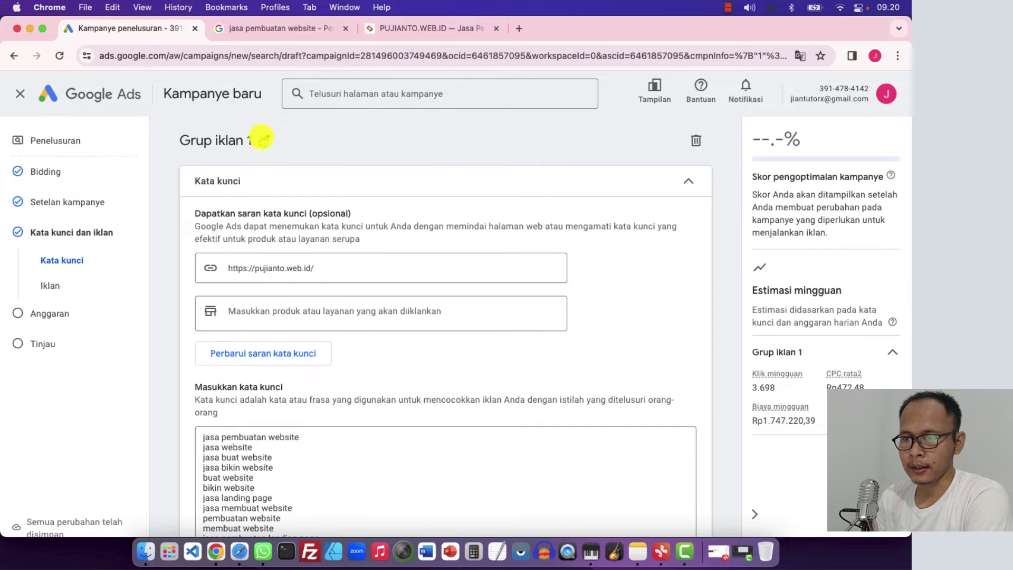
{"action": "scroll", "coordinate": [208, 314], "scroll_direction": "down", "scroll_amount": 3}
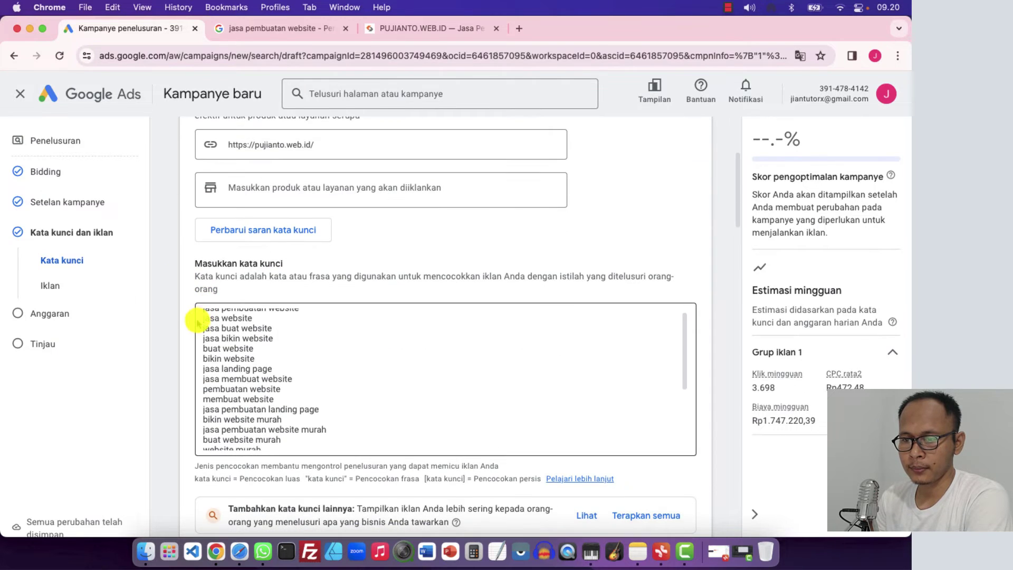
{"action": "scroll", "coordinate": [211, 359], "scroll_direction": "down", "scroll_amount": 2}
{"action": "scroll", "coordinate": [208, 356], "scroll_direction": "up", "scroll_amount": 5}
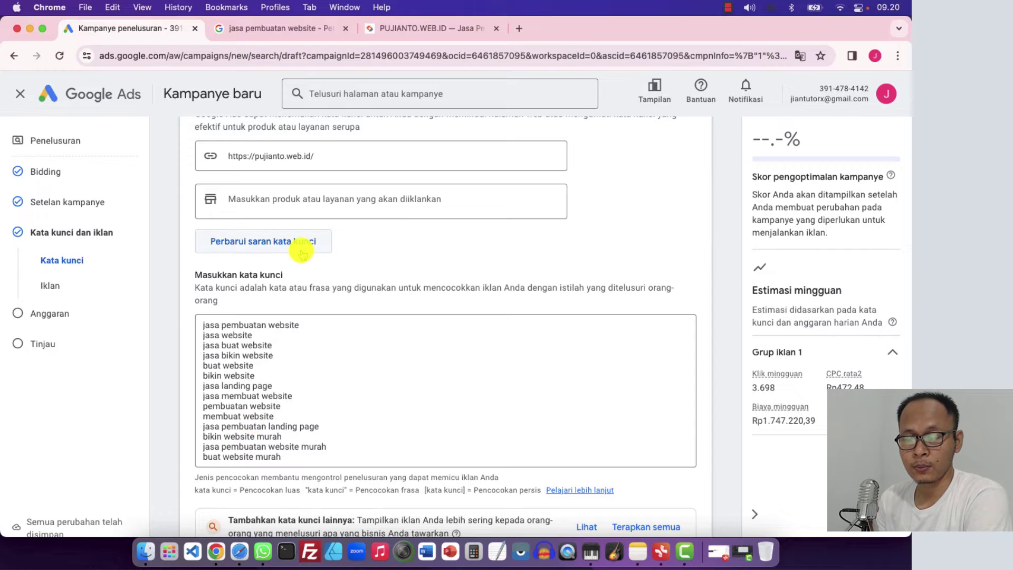
{"action": "left_click", "coordinate": [213, 377]}
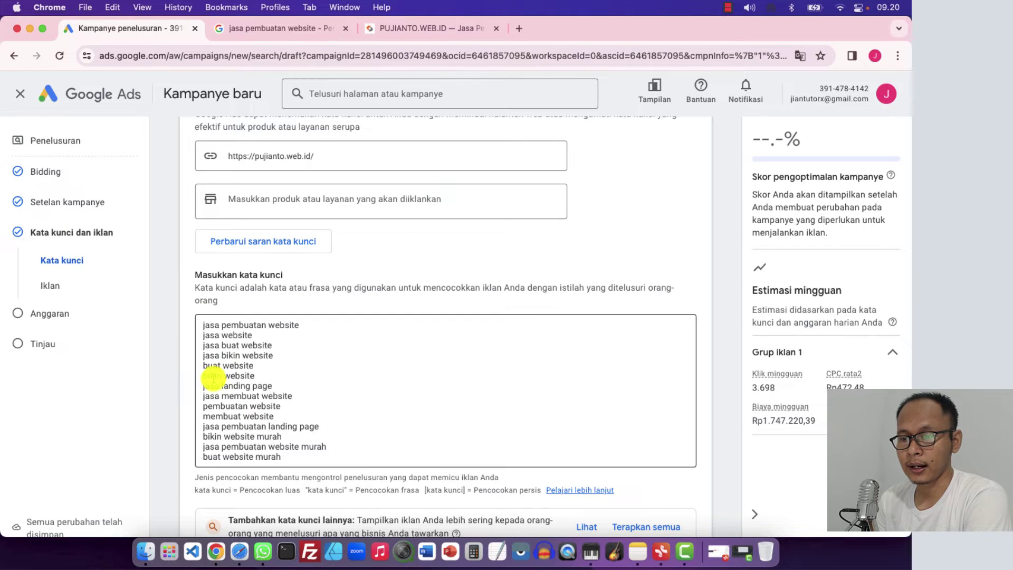
{"action": "scroll", "coordinate": [217, 413], "scroll_direction": "down", "scroll_amount": 2}
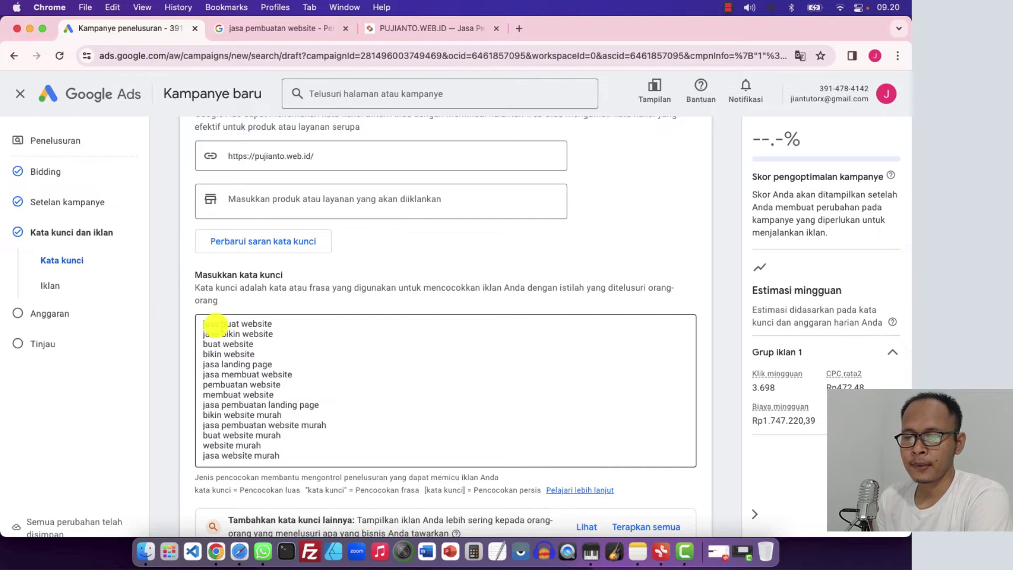
{"action": "scroll", "coordinate": [176, 330], "scroll_direction": "down", "scroll_amount": 3}
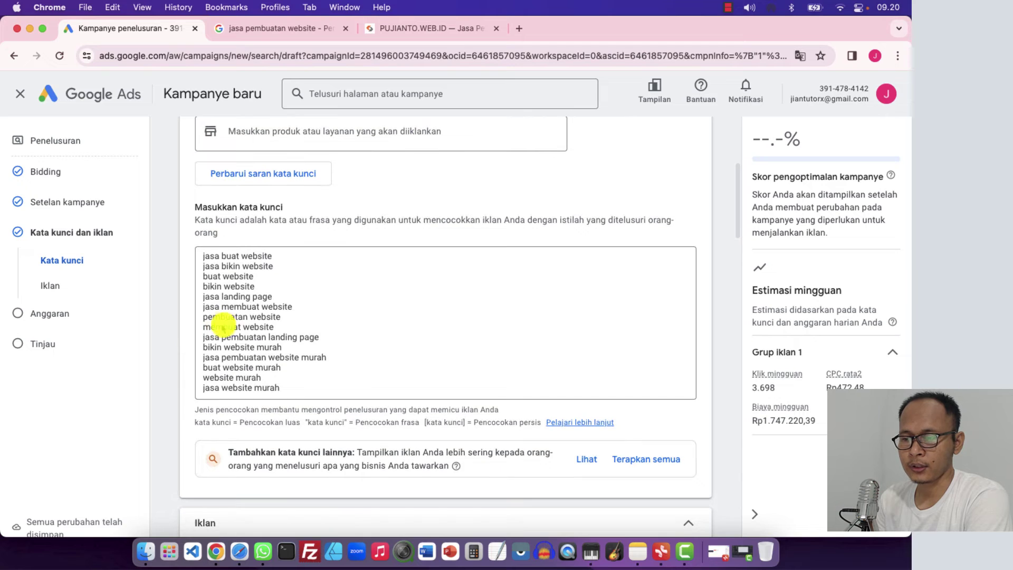
{"action": "scroll", "coordinate": [226, 327], "scroll_direction": "up", "scroll_amount": 3}
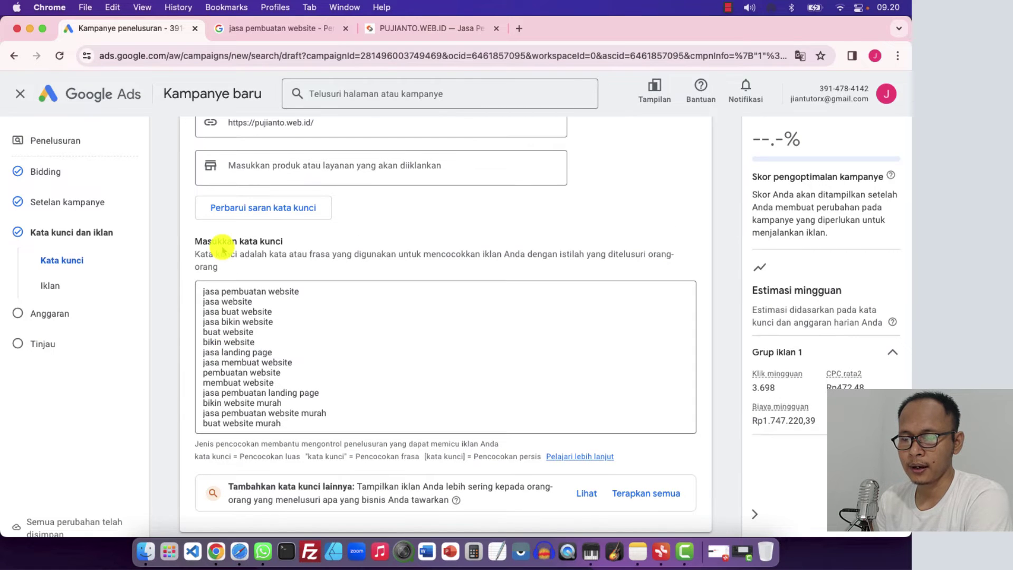
{"action": "right_click", "coordinate": [203, 327]}
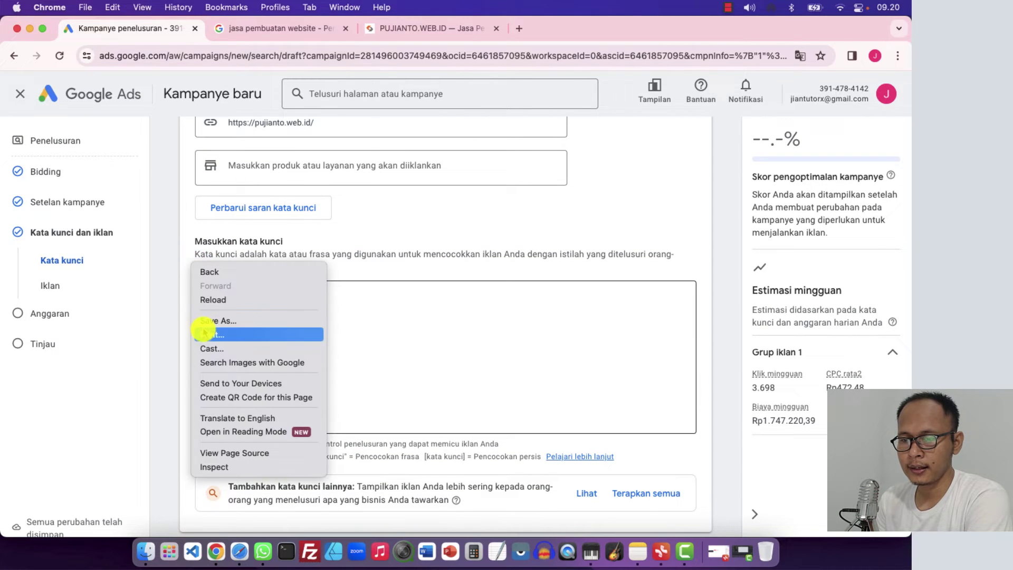
{"action": "left_click", "coordinate": [328, 321]}
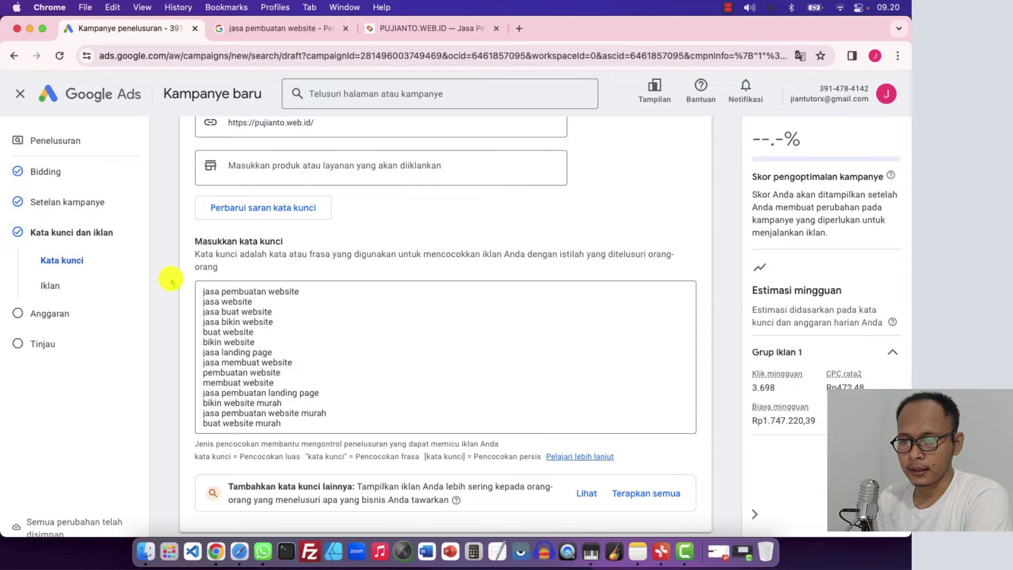
{"action": "scroll", "coordinate": [171, 278], "scroll_direction": "up", "scroll_amount": 2}
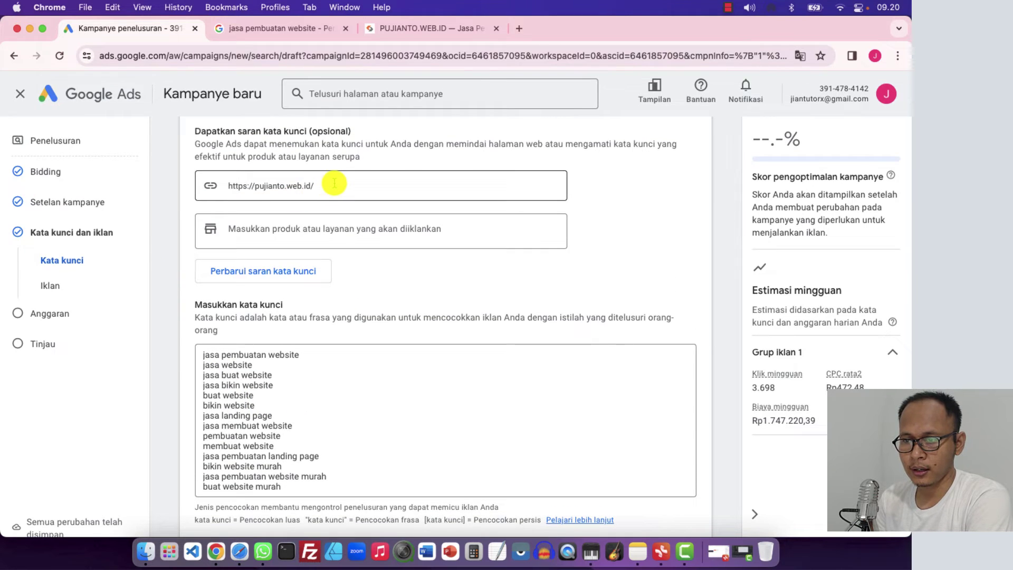
{"action": "left_click", "coordinate": [334, 183]}
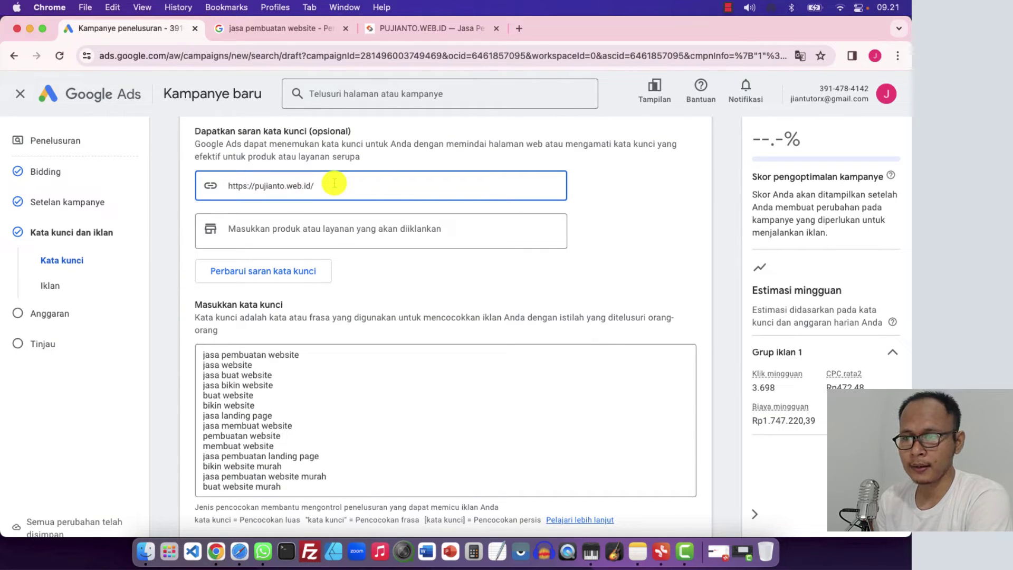
{"action": "left_click", "coordinate": [170, 216]}
{"action": "scroll", "coordinate": [170, 219], "scroll_direction": "up", "scroll_amount": 3}
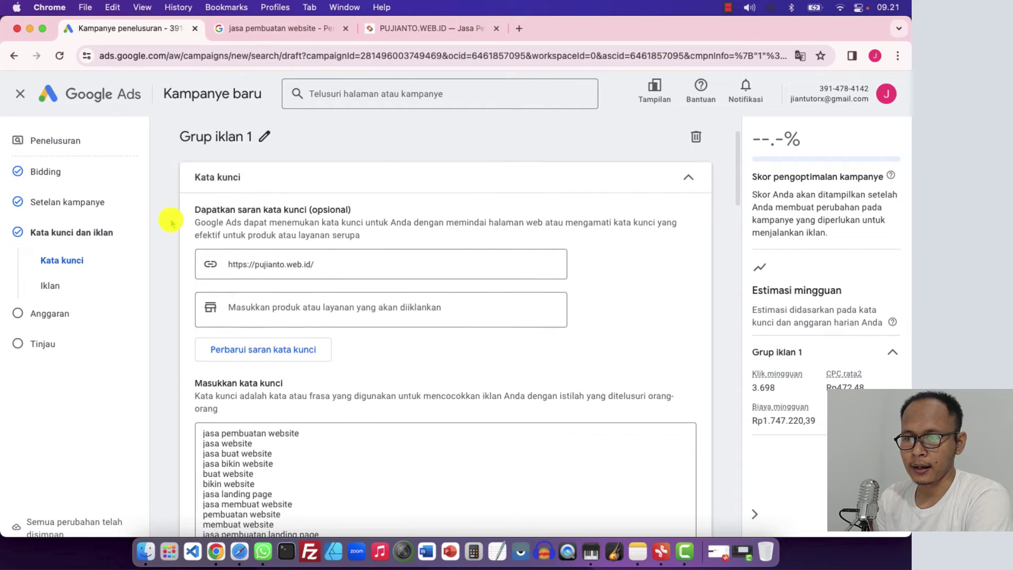
{"action": "scroll", "coordinate": [170, 220], "scroll_direction": "up", "scroll_amount": 1}
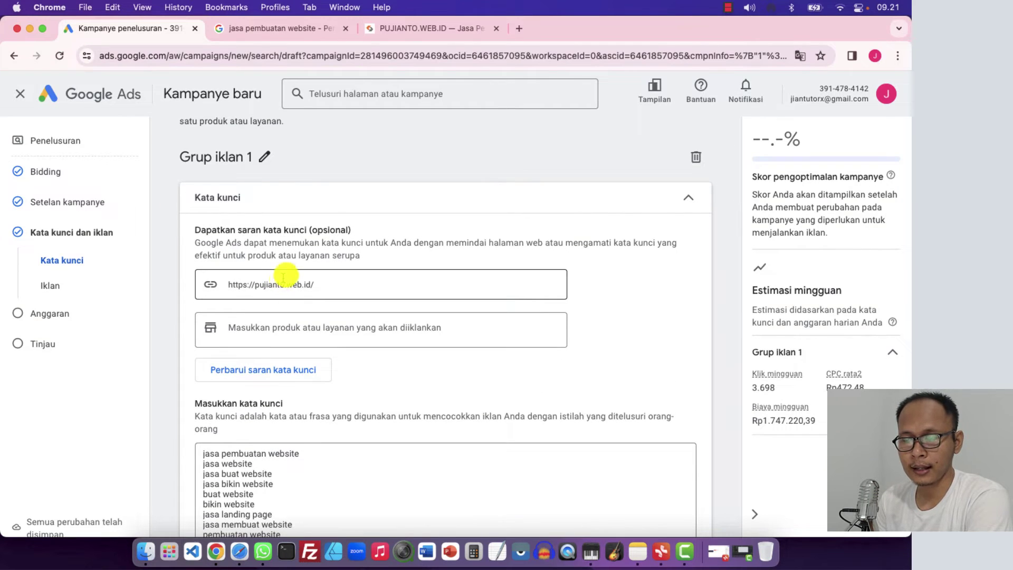
{"action": "left_click", "coordinate": [417, 29]}
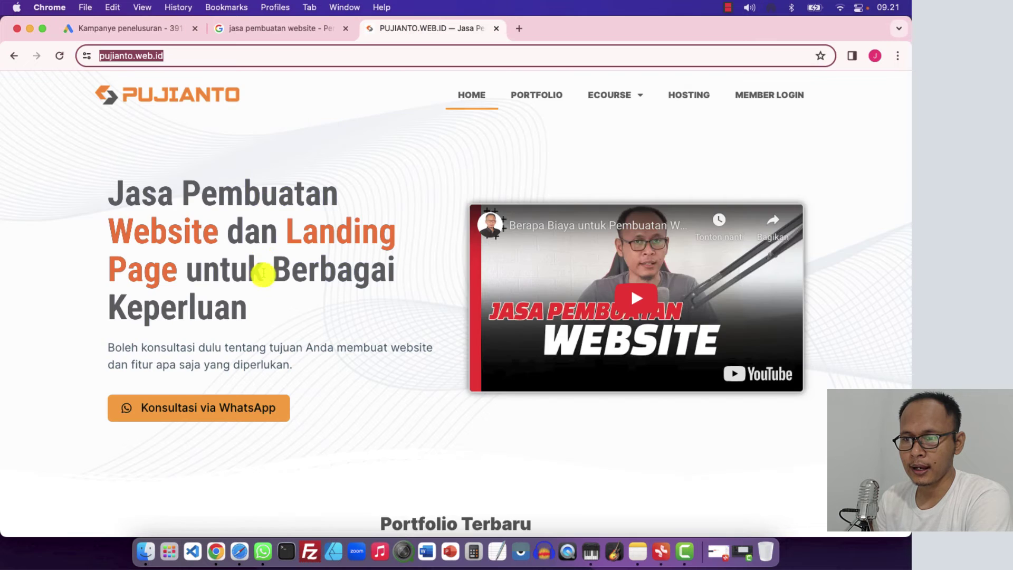
{"action": "scroll", "coordinate": [263, 273], "scroll_direction": "down", "scroll_amount": 5}
{"action": "left_click", "coordinate": [63, 295]}
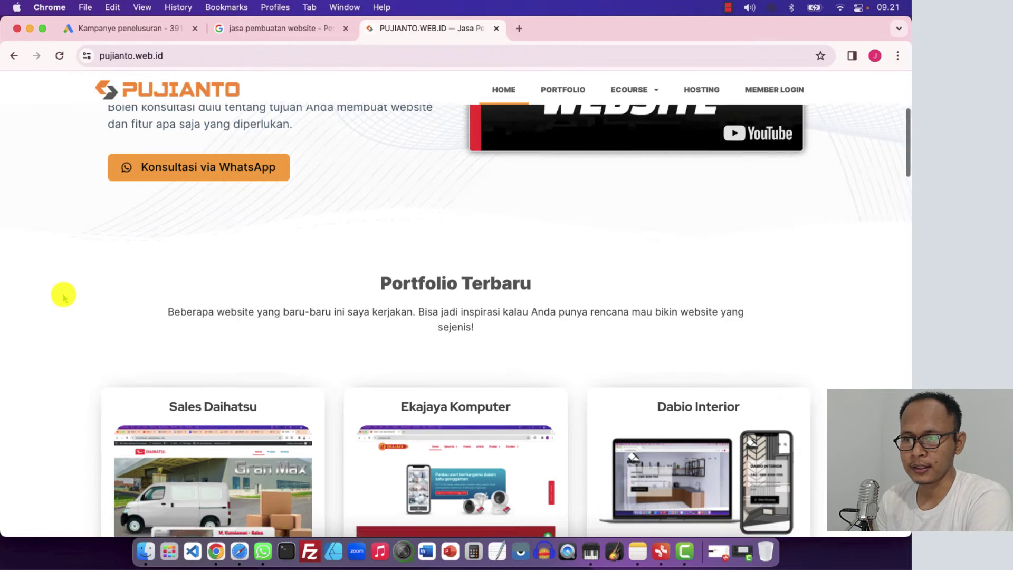
{"action": "scroll", "coordinate": [64, 297], "scroll_direction": "down", "scroll_amount": 3}
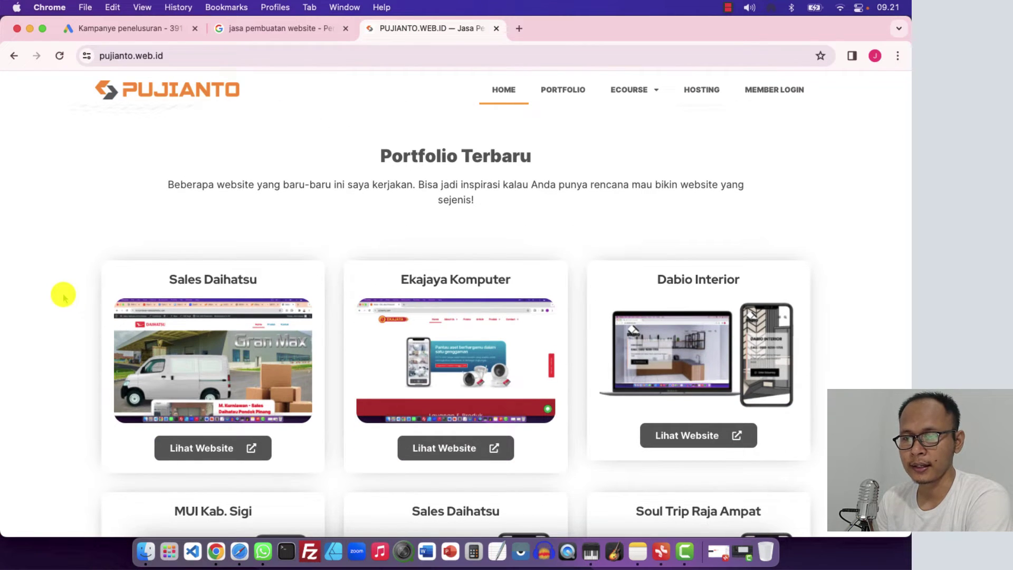
{"action": "left_click", "coordinate": [127, 28]}
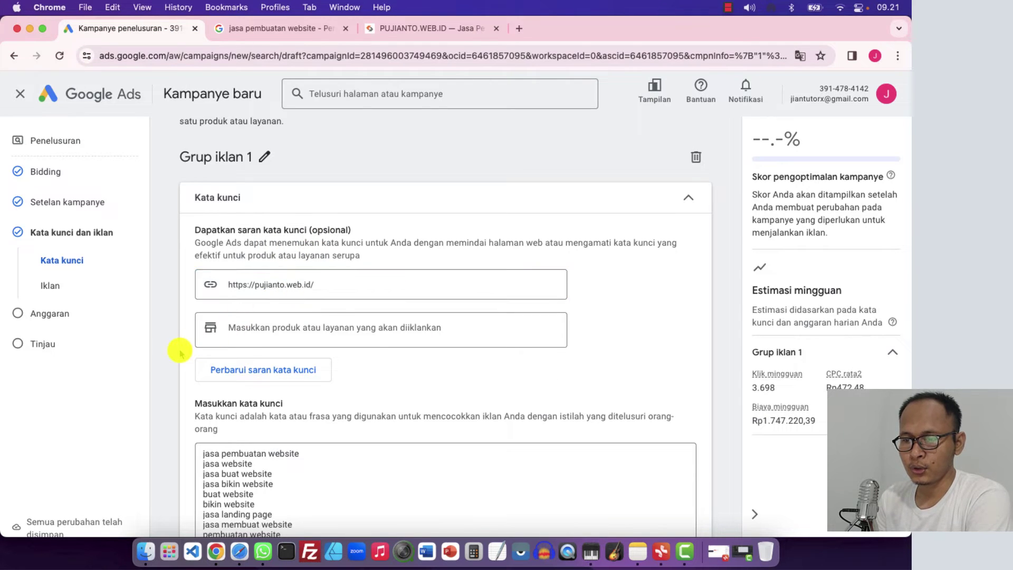
{"action": "scroll", "coordinate": [179, 350], "scroll_direction": "down", "scroll_amount": 2}
{"action": "scroll", "coordinate": [220, 408], "scroll_direction": "down", "scroll_amount": 2}
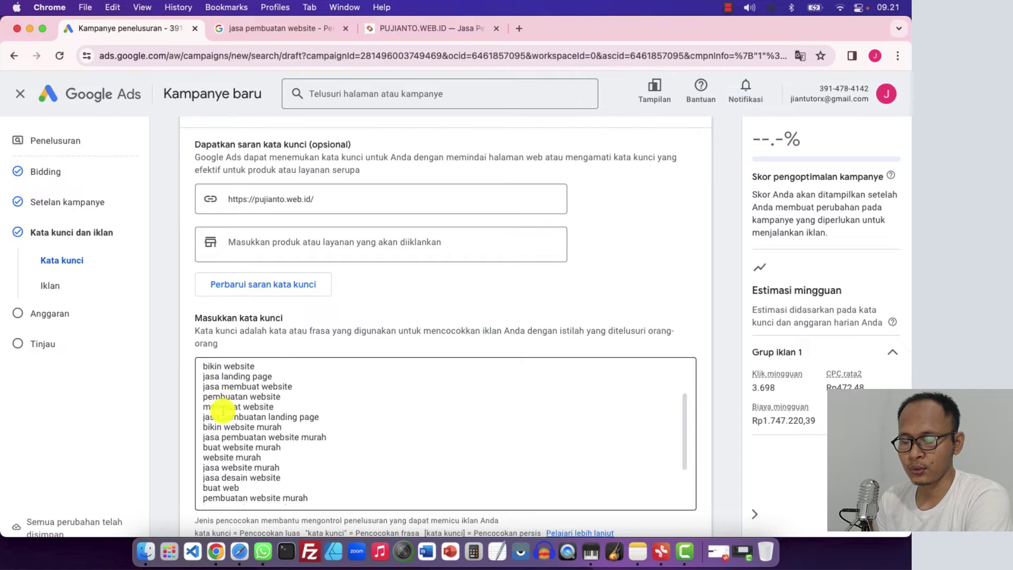
{"action": "scroll", "coordinate": [220, 408], "scroll_direction": "down", "scroll_amount": 2}
{"action": "left_click", "coordinate": [426, 28]}
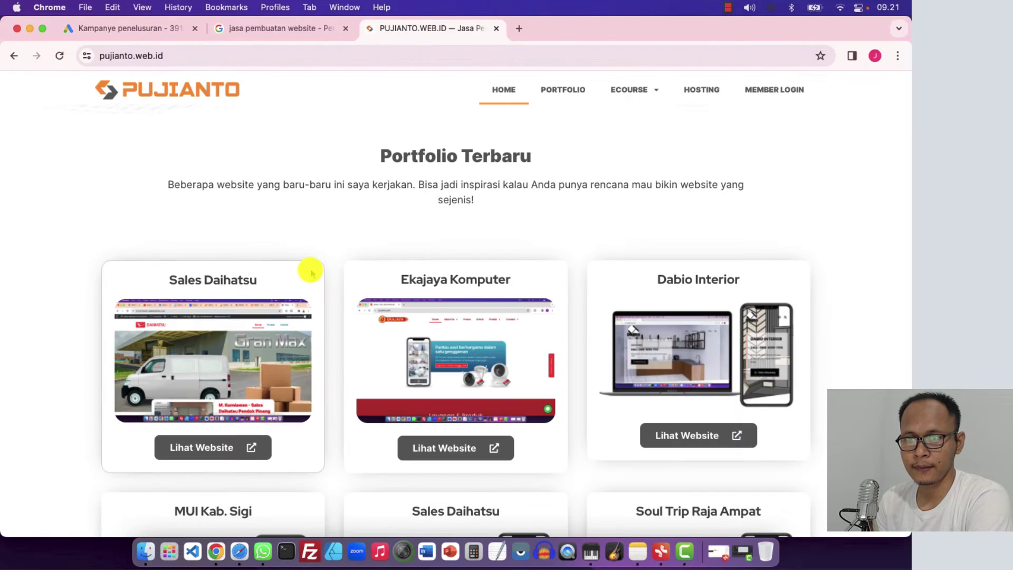
{"action": "left_click", "coordinate": [147, 33]}
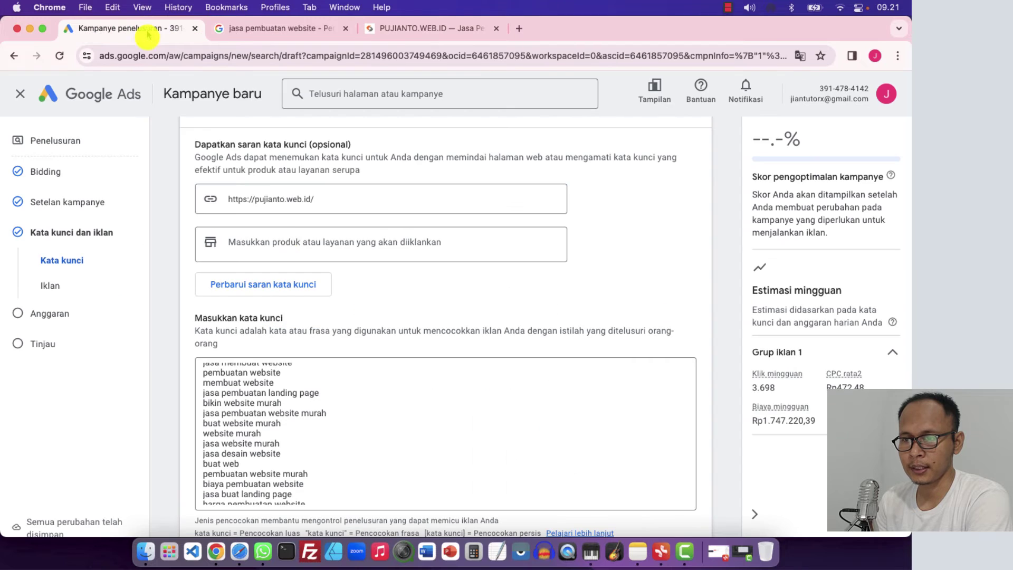
Select every suggested keyword in the 'Masukkan kata kunci' box and delete them
{"action": "left_click", "coordinate": [273, 413]}
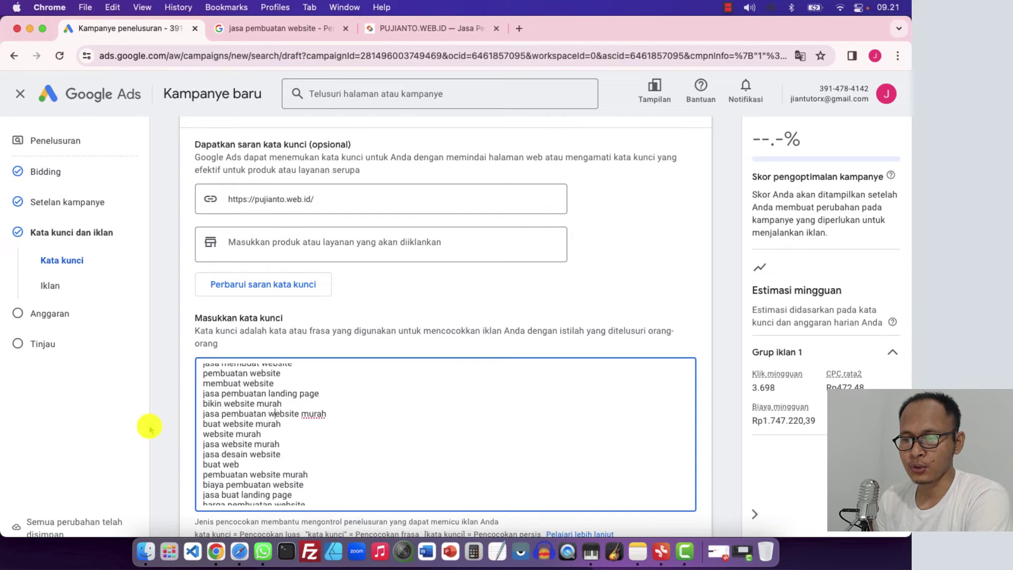
{"action": "scroll", "coordinate": [176, 425], "scroll_direction": "down", "scroll_amount": 3}
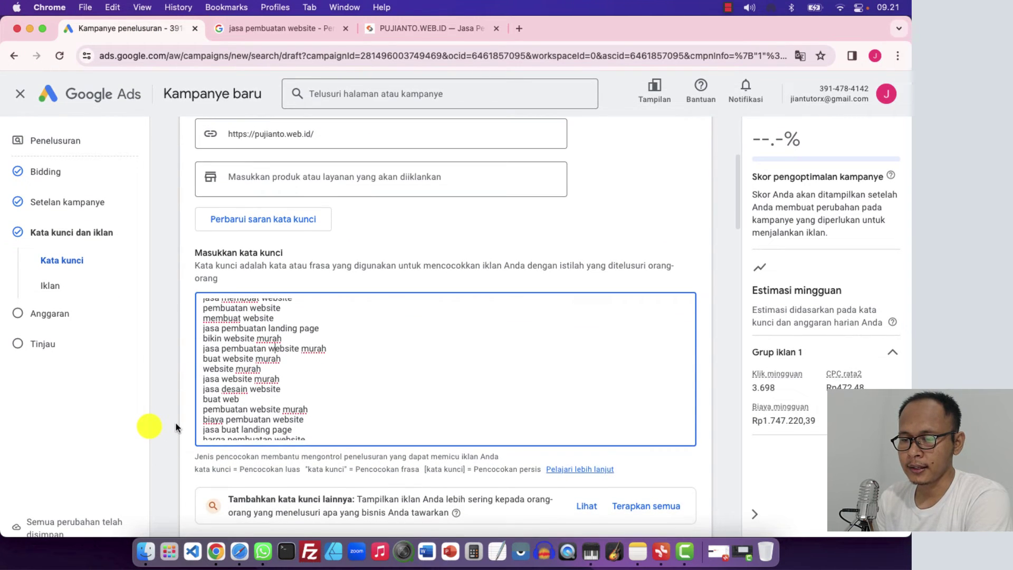
{"action": "scroll", "coordinate": [271, 407], "scroll_direction": "down", "scroll_amount": 5}
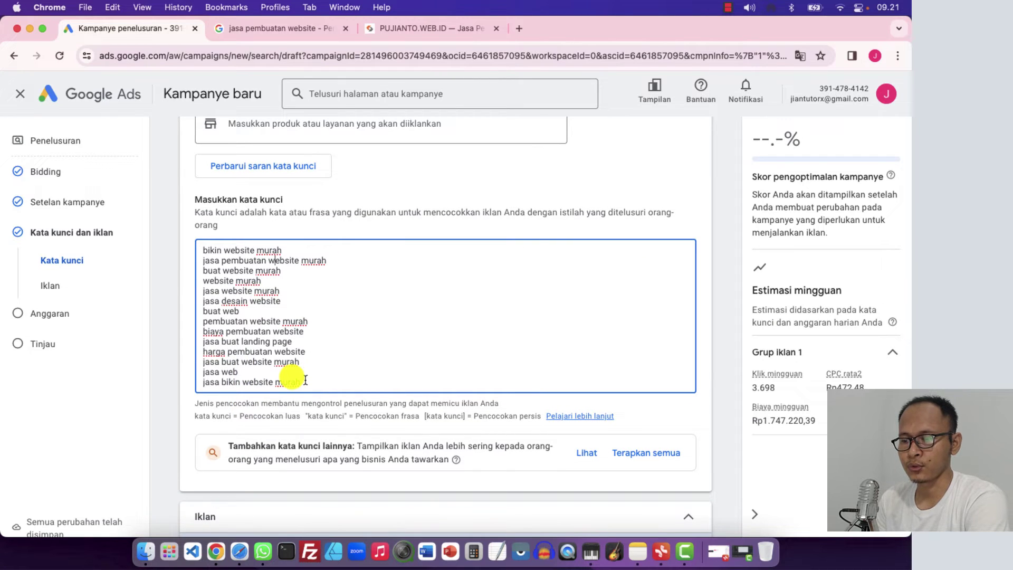
{"action": "scroll", "coordinate": [305, 380], "scroll_direction": "down", "scroll_amount": 5}
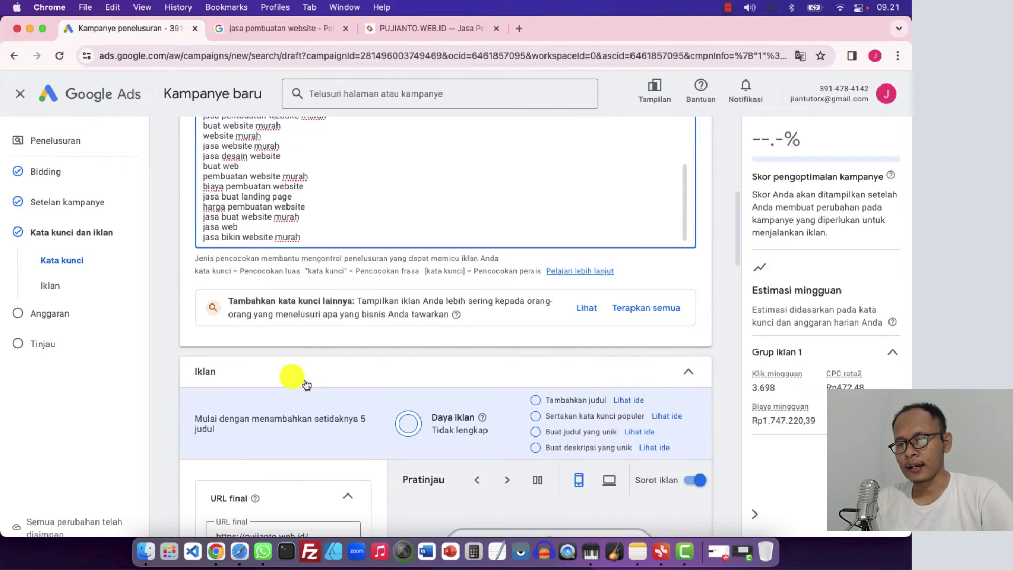
{"action": "scroll", "coordinate": [312, 297], "scroll_direction": "up", "scroll_amount": 3}
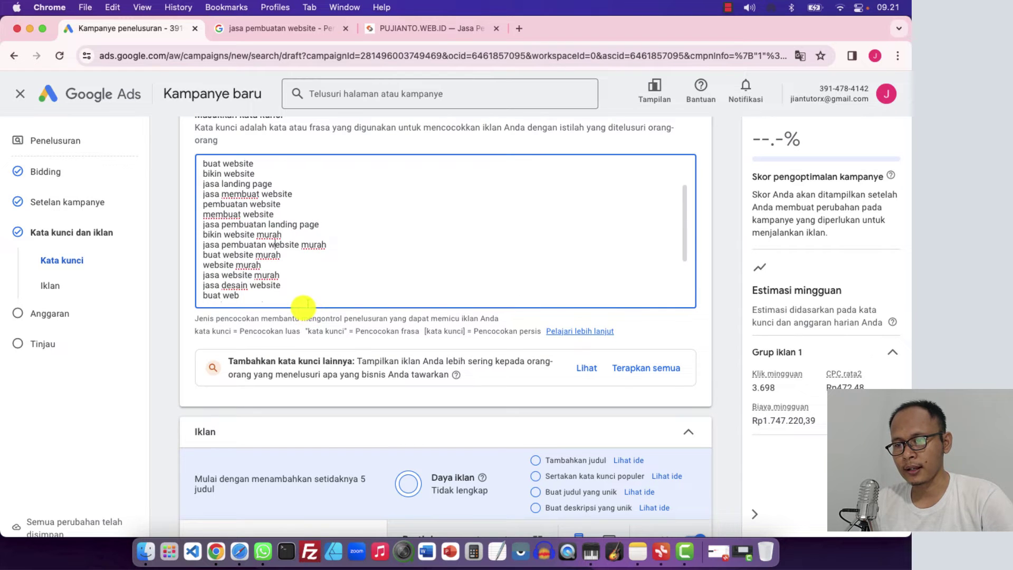
{"action": "key", "text": "super+a"}
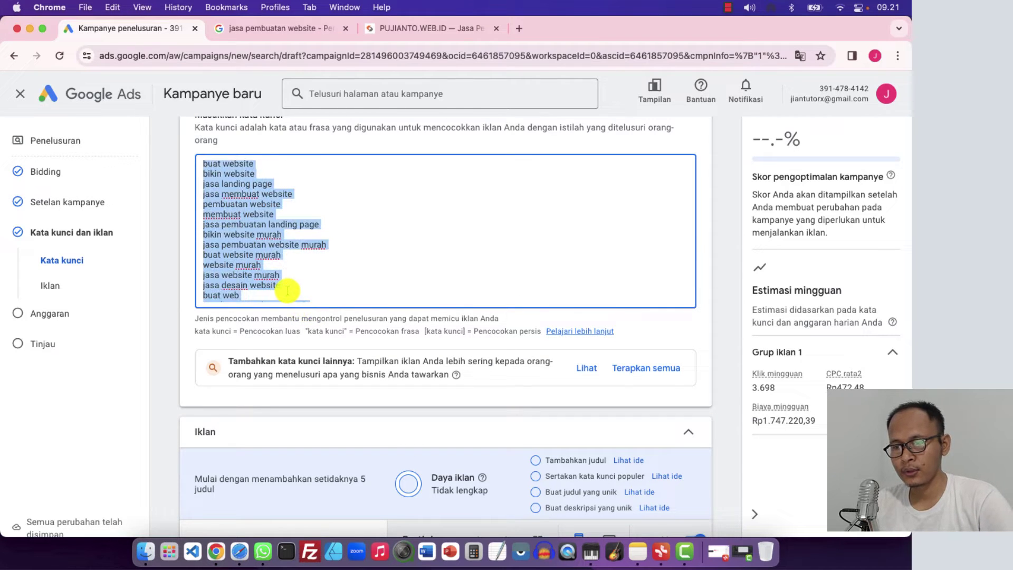
{"action": "key", "text": "BackSpace"}
{"action": "scroll", "coordinate": [168, 242], "scroll_direction": "up", "scroll_amount": 4}
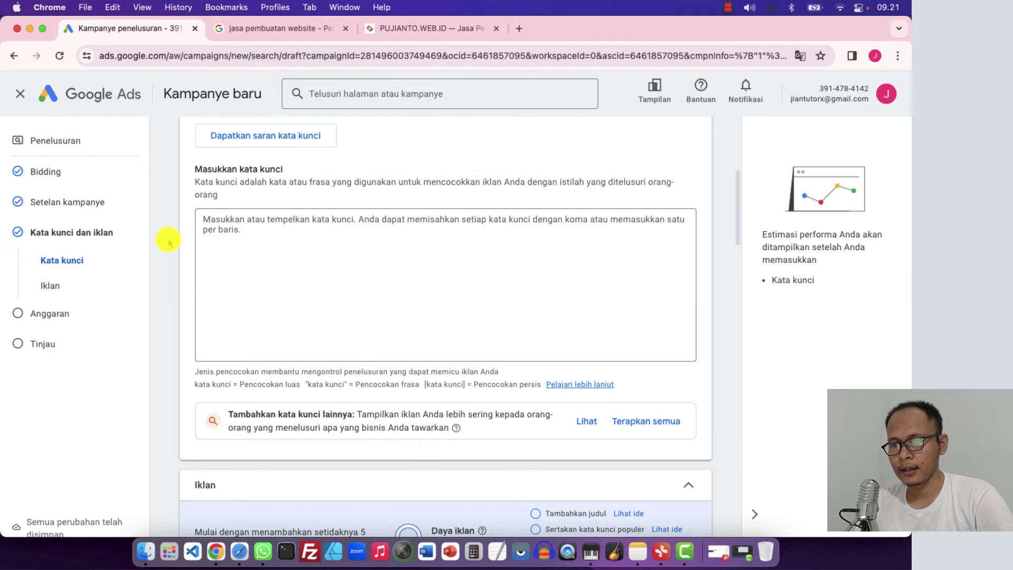
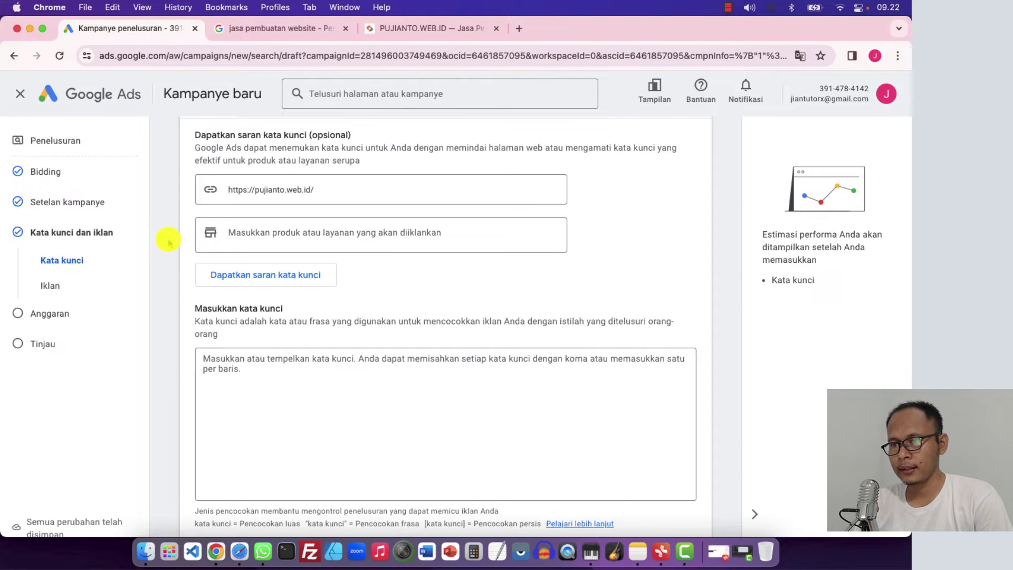
Enter the keywords jasa pembuatan website, jasa website and jasa bikin website, one per line
{"action": "scroll", "coordinate": [167, 241], "scroll_direction": "down", "scroll_amount": 2}
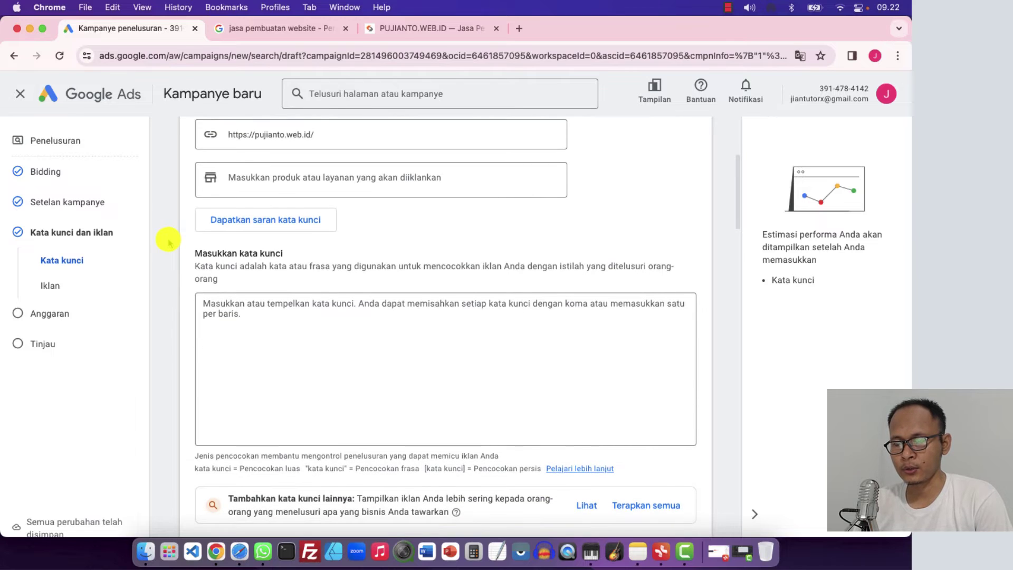
{"action": "left_click", "coordinate": [219, 320]}
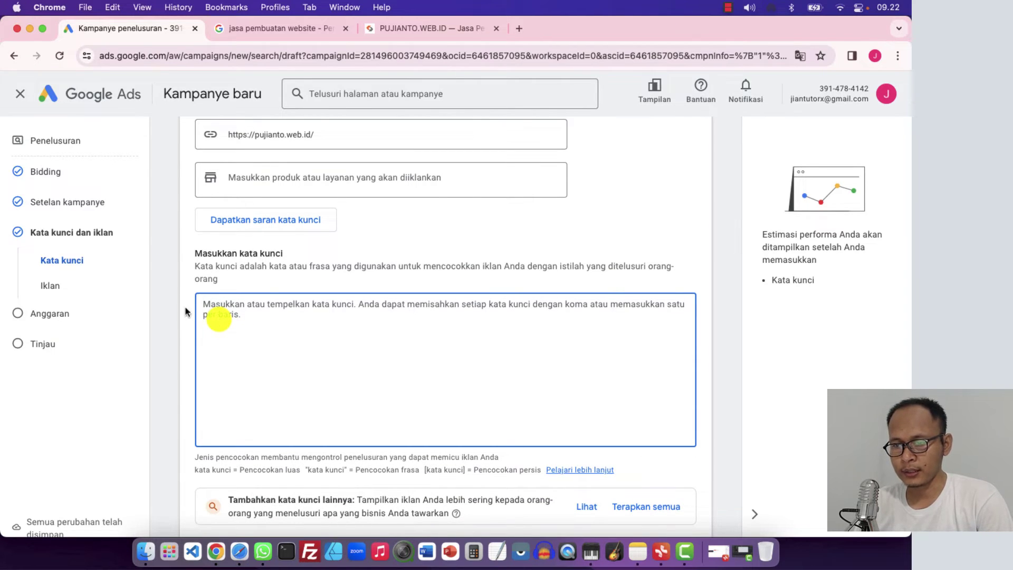
{"action": "scroll", "coordinate": [222, 295], "scroll_direction": "down", "scroll_amount": 1}
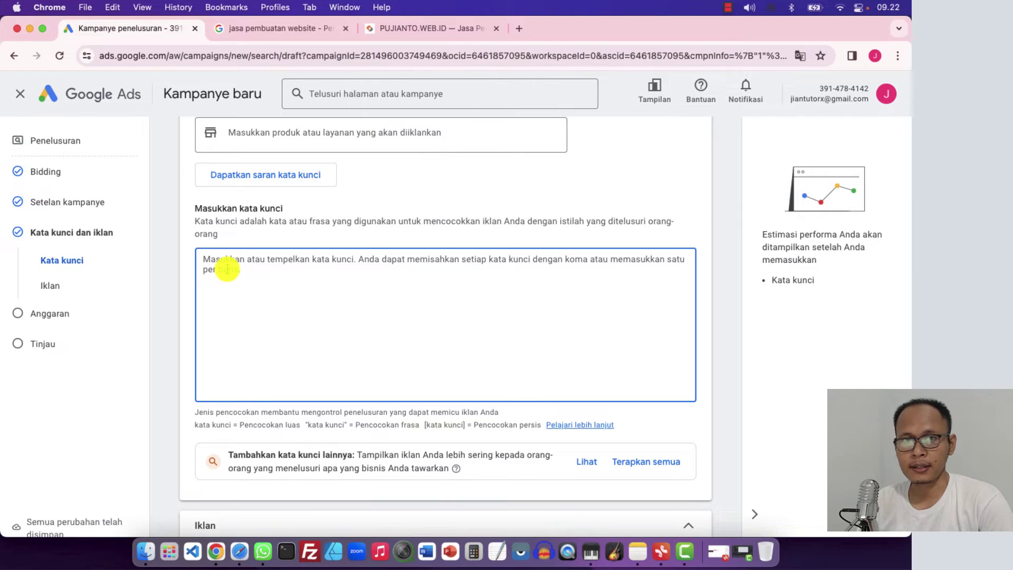
{"action": "scroll", "coordinate": [227, 269], "scroll_direction": "up", "scroll_amount": 2}
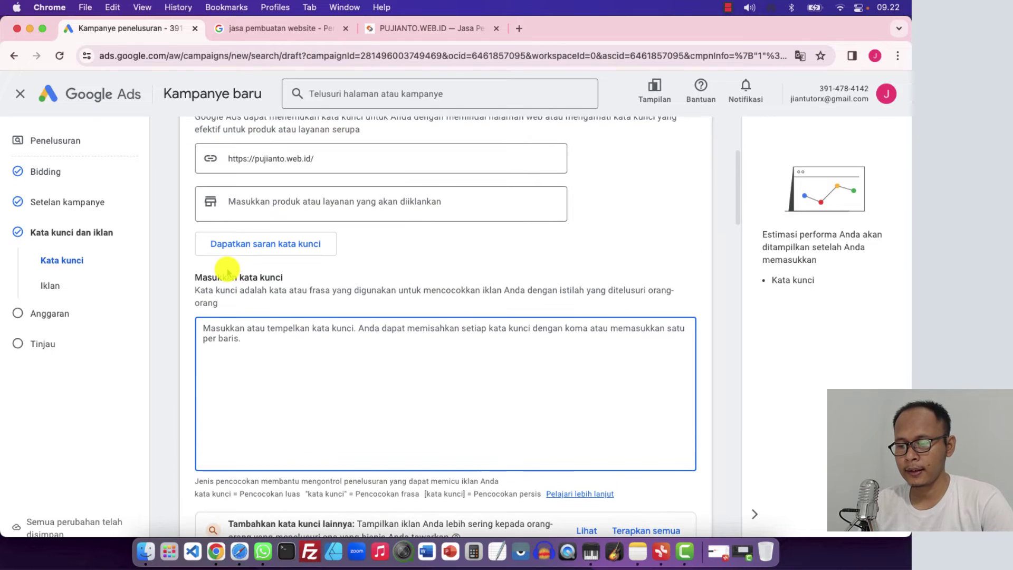
{"action": "type", "text": "jasa"}
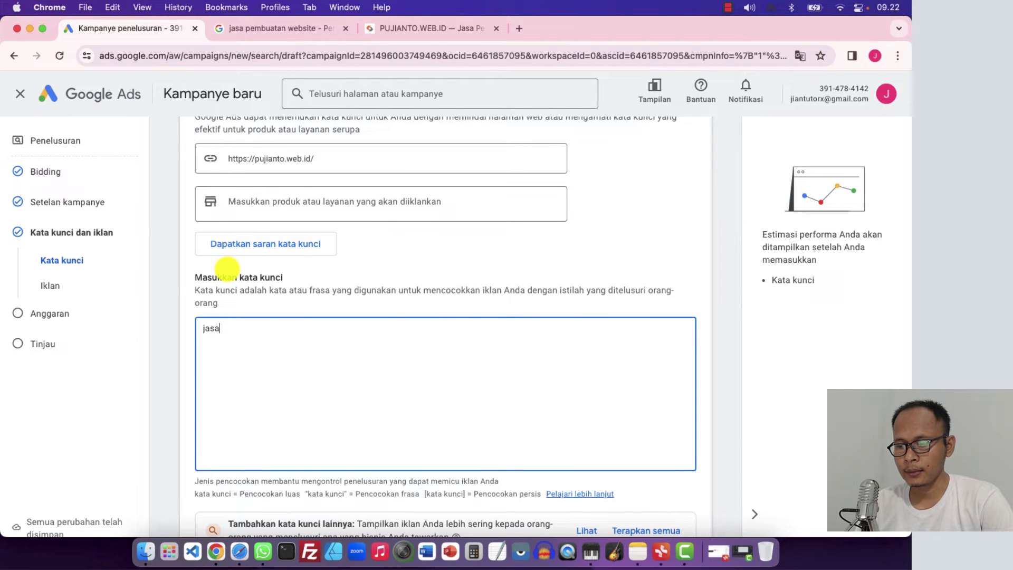
{"action": "type", "text": " pembuatan webst"}
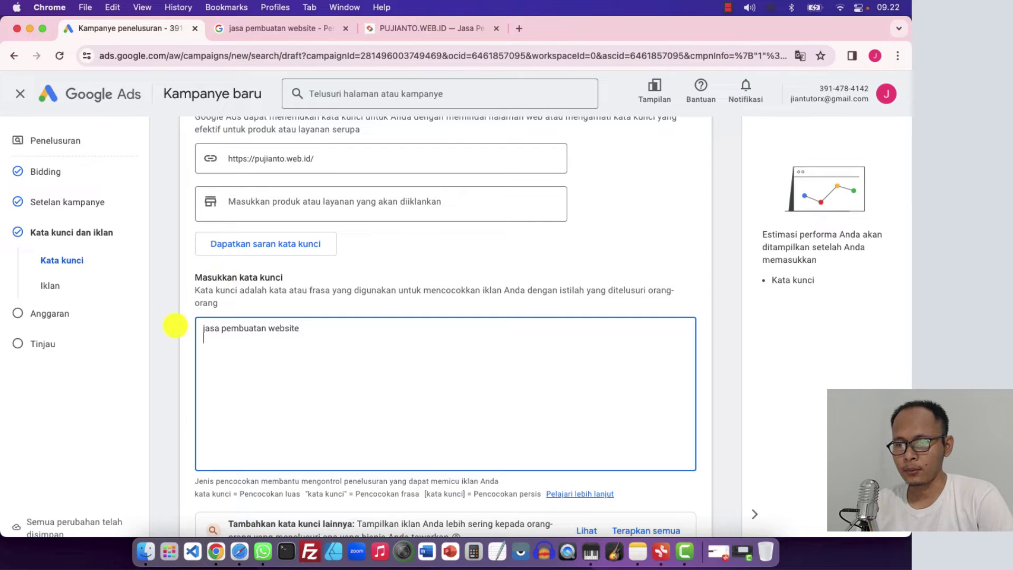
{"action": "type", "text": "jasa webs"}
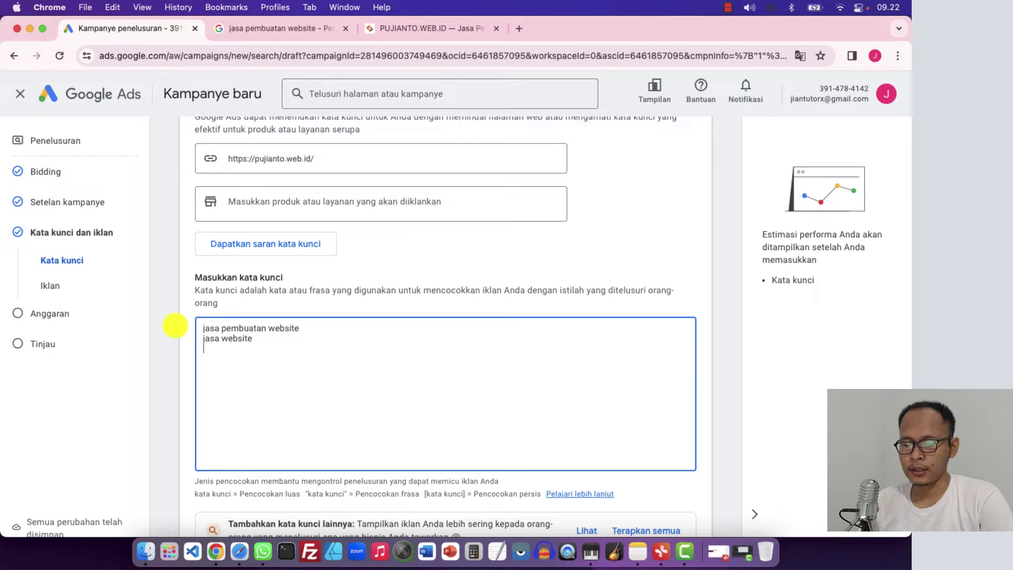
{"action": "type", "text": "ite"}
{"action": "key", "text": "Return"}
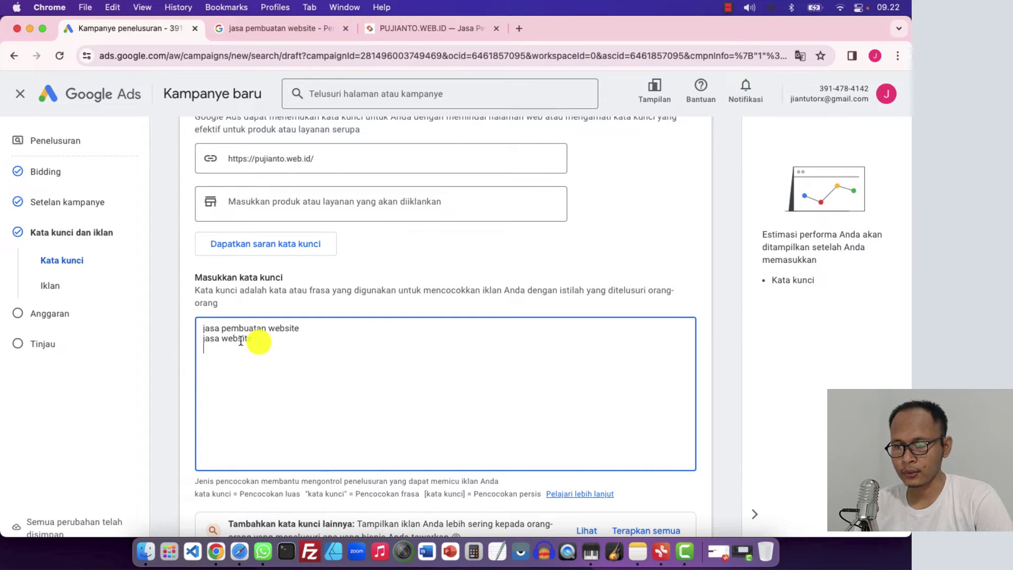
{"action": "type", "text": "jasa bikin website"}
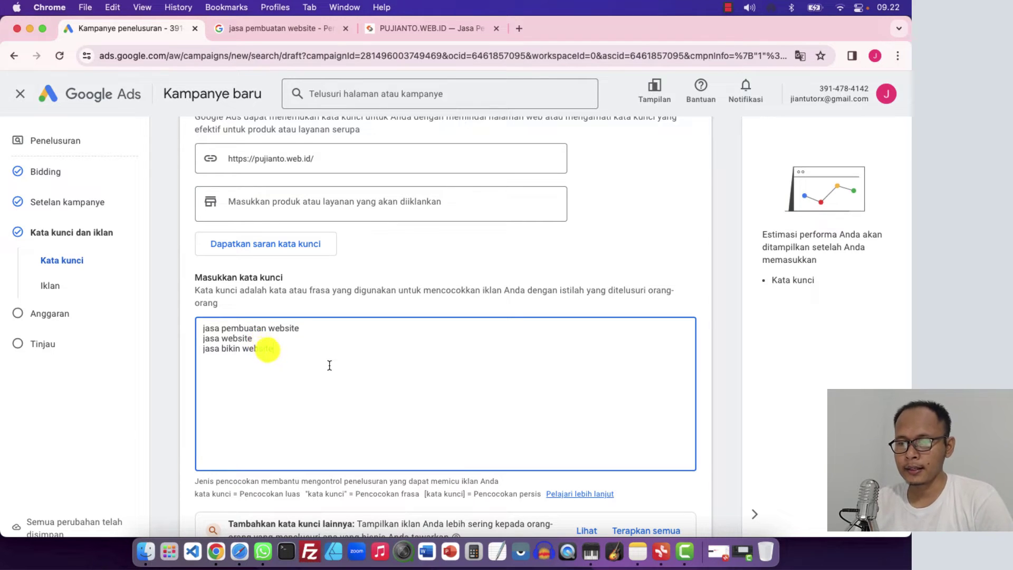
{"action": "left_click_drag", "start_coordinate": [262, 353], "coordinate": [197, 327]}
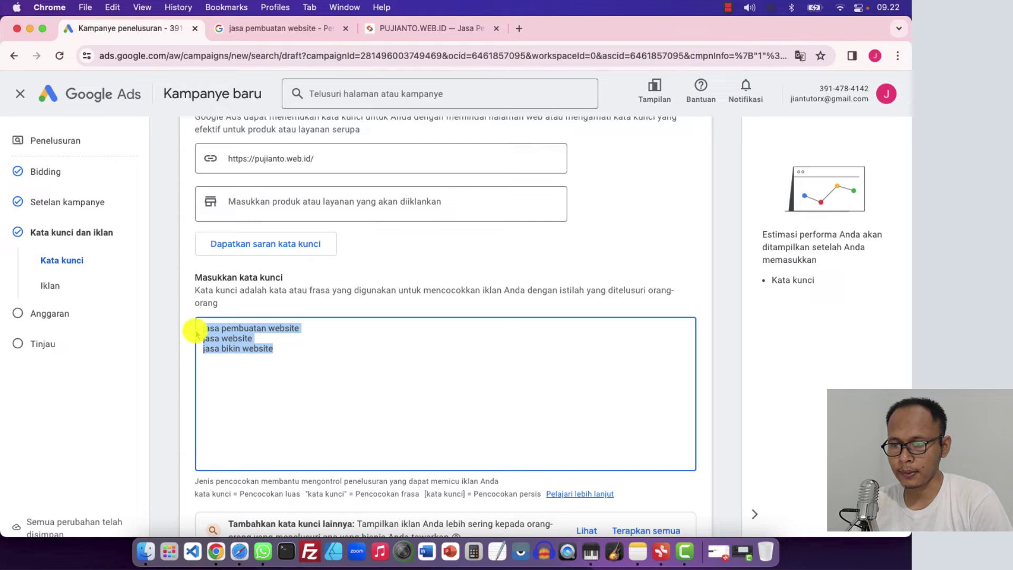
{"action": "left_click", "coordinate": [245, 356]}
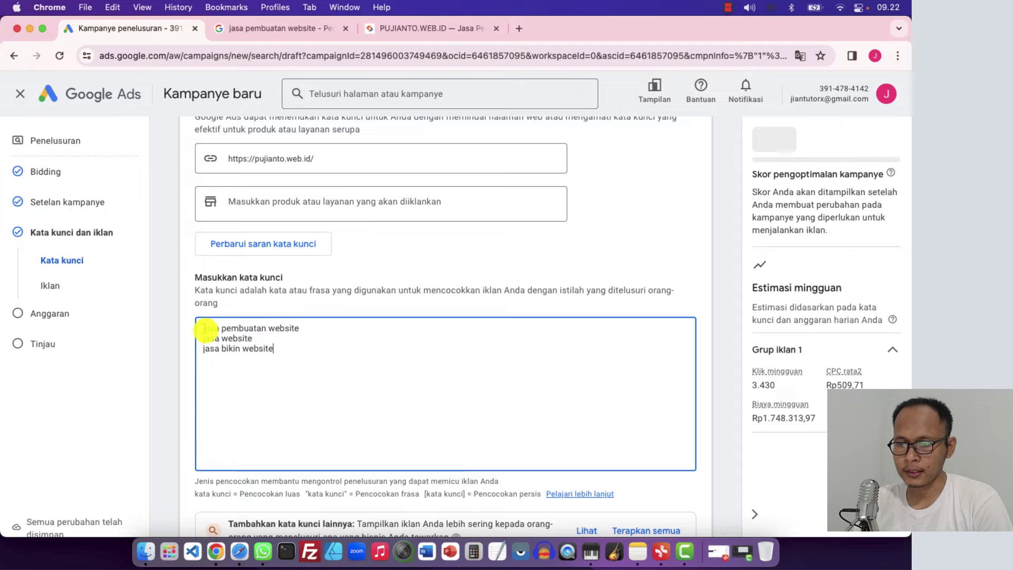
{"action": "left_click_drag", "start_coordinate": [300, 328], "coordinate": [197, 325]}
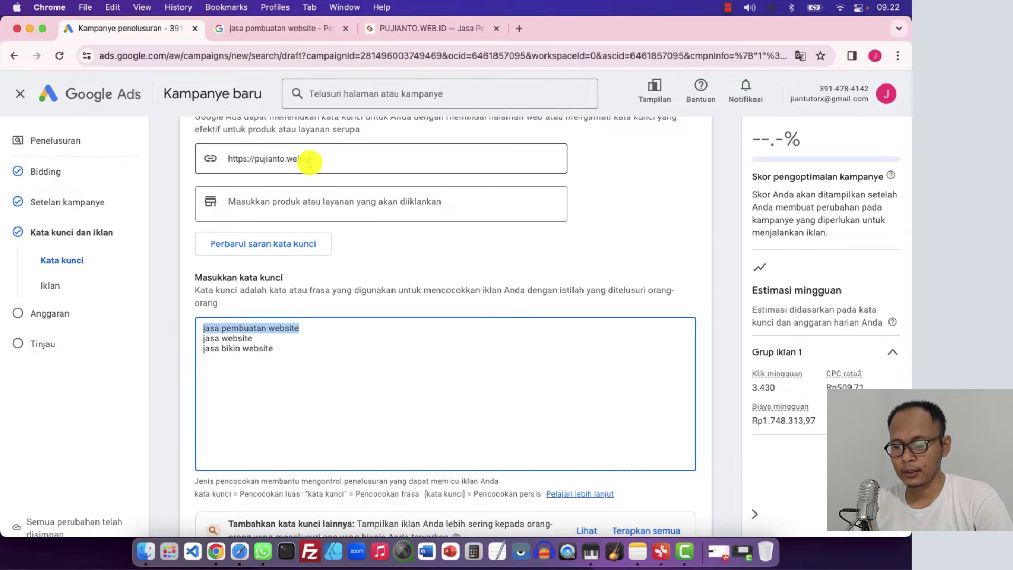
{"action": "left_click", "coordinate": [248, 28]}
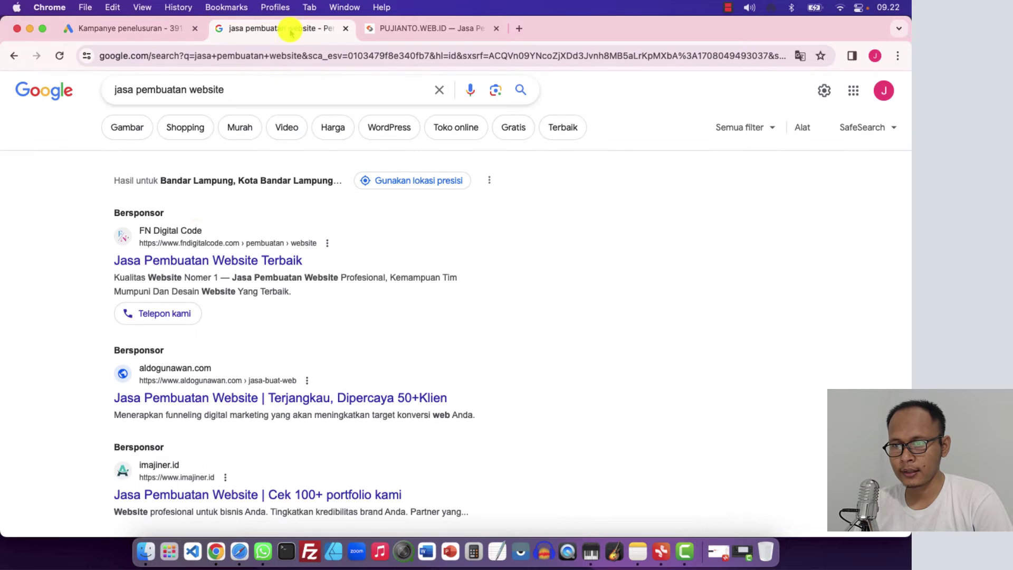
{"action": "left_click", "coordinate": [243, 92]}
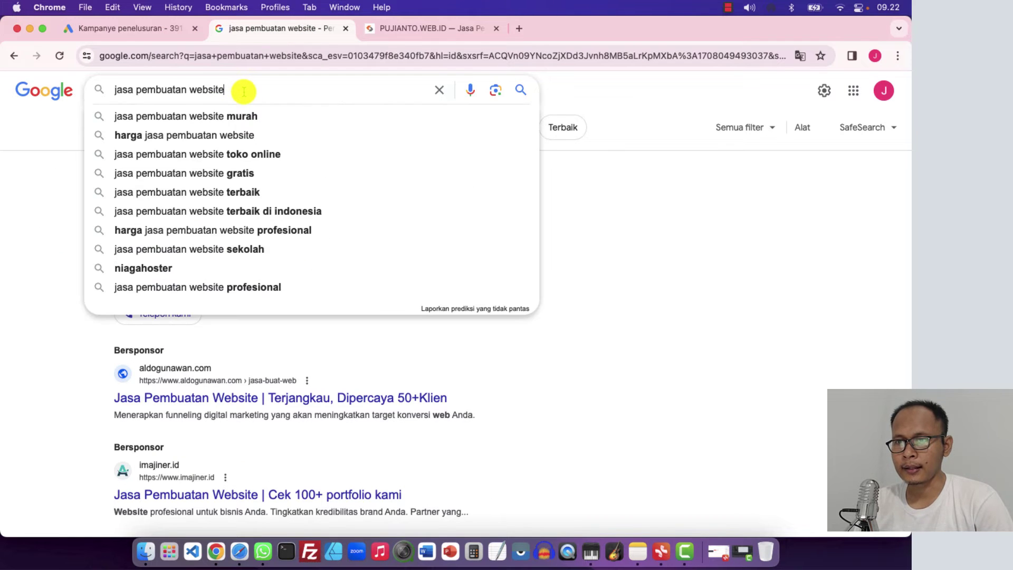
{"action": "type", "text": "mura"}
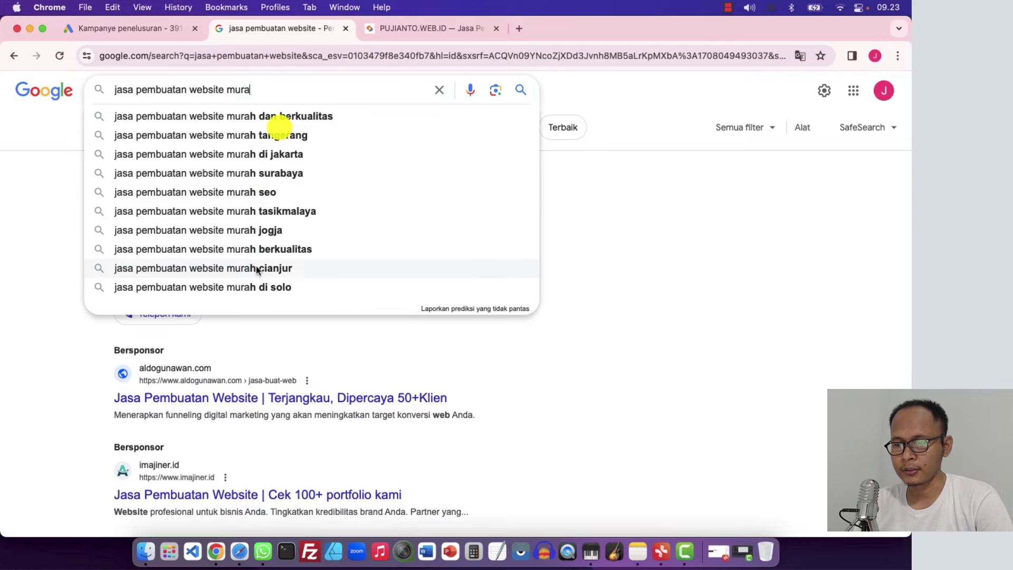
{"action": "left_click", "coordinate": [68, 166]}
{"action": "left_click_drag", "start_coordinate": [224, 90], "coordinate": [317, 94]}
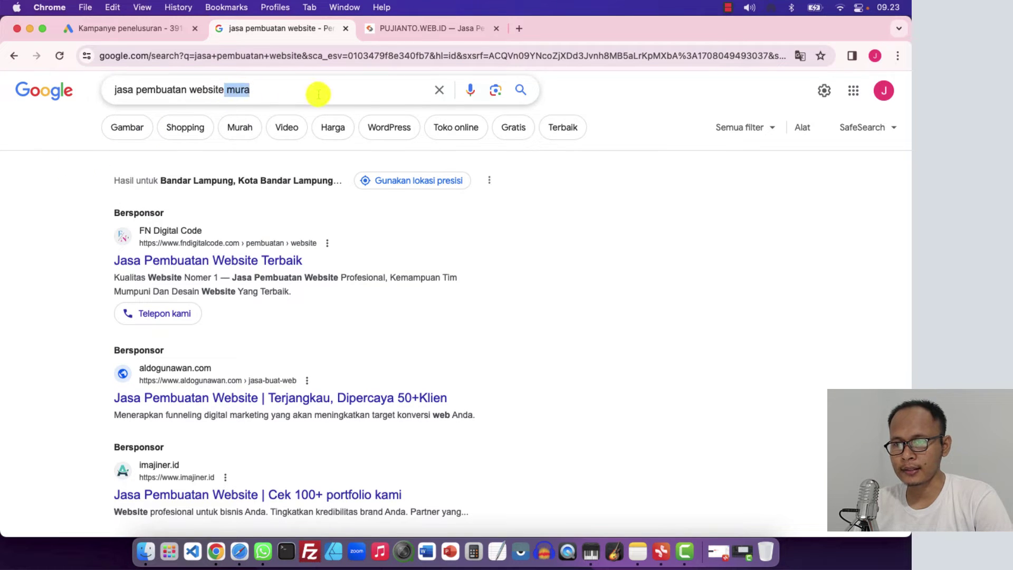
{"action": "key", "text": "BackSpace"}
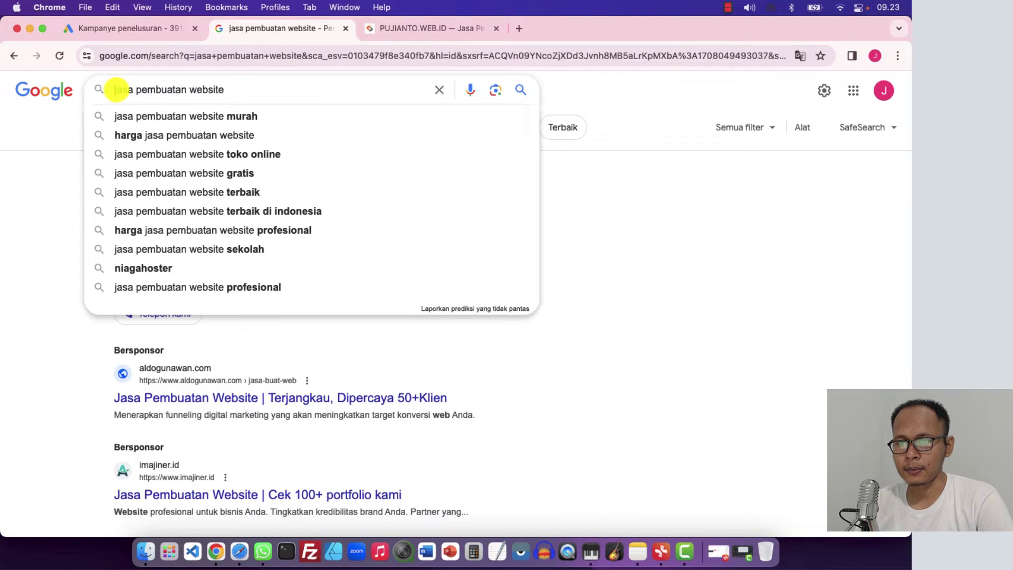
{"action": "left_click", "coordinate": [116, 90]}
{"action": "type", "text": "mencari"}
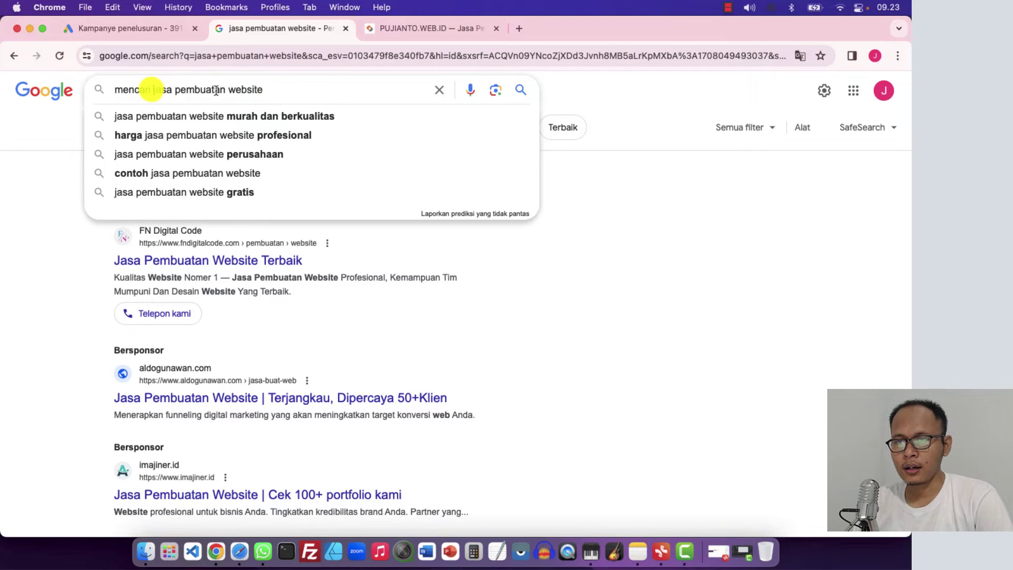
{"action": "left_click_drag", "start_coordinate": [154, 90], "coordinate": [90, 90]}
{"action": "key", "text": "BackSpace"}
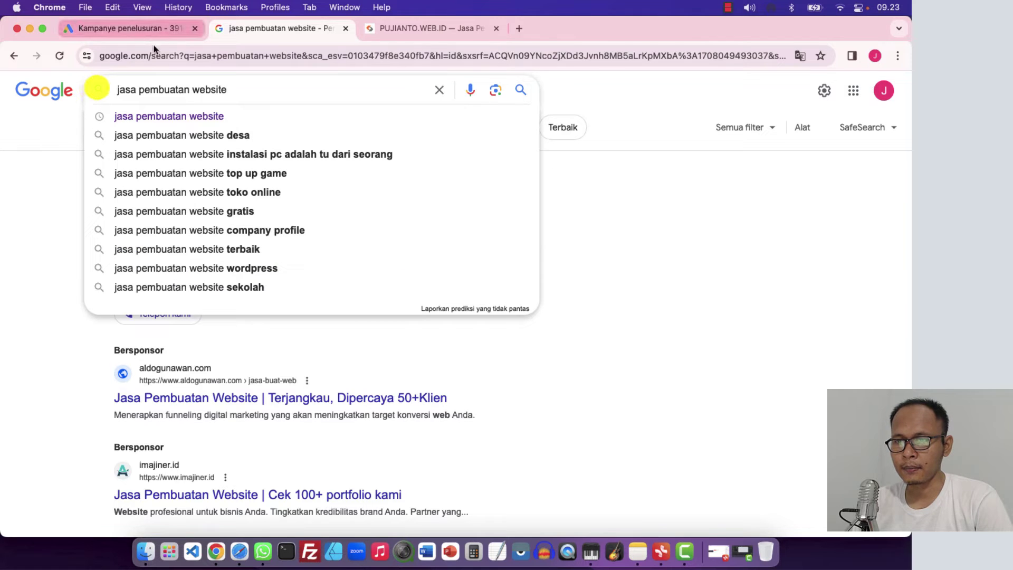
{"action": "left_click_drag", "start_coordinate": [250, 94], "coordinate": [118, 90]}
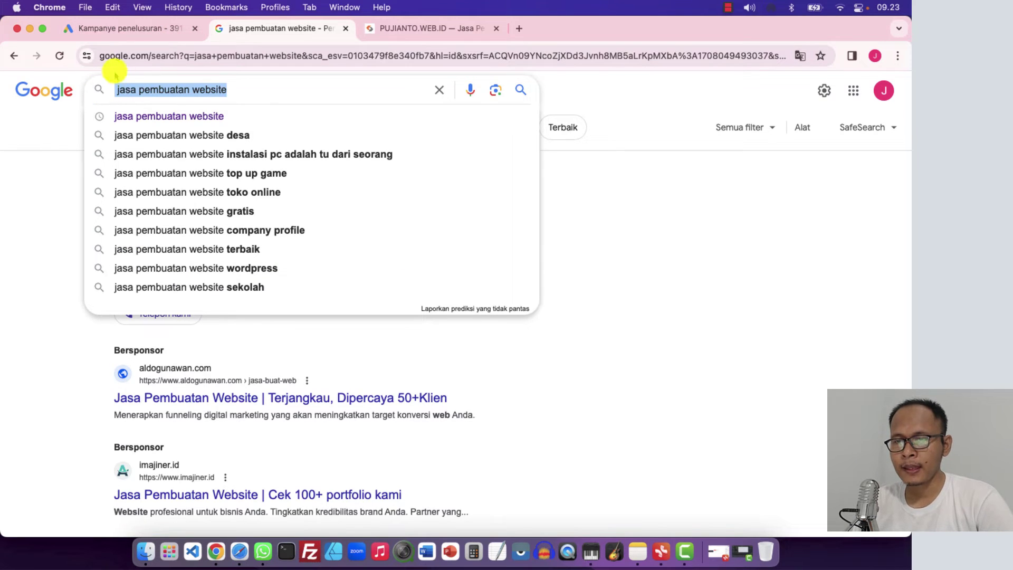
{"action": "left_click", "coordinate": [142, 28]}
{"action": "left_click", "coordinate": [305, 340]}
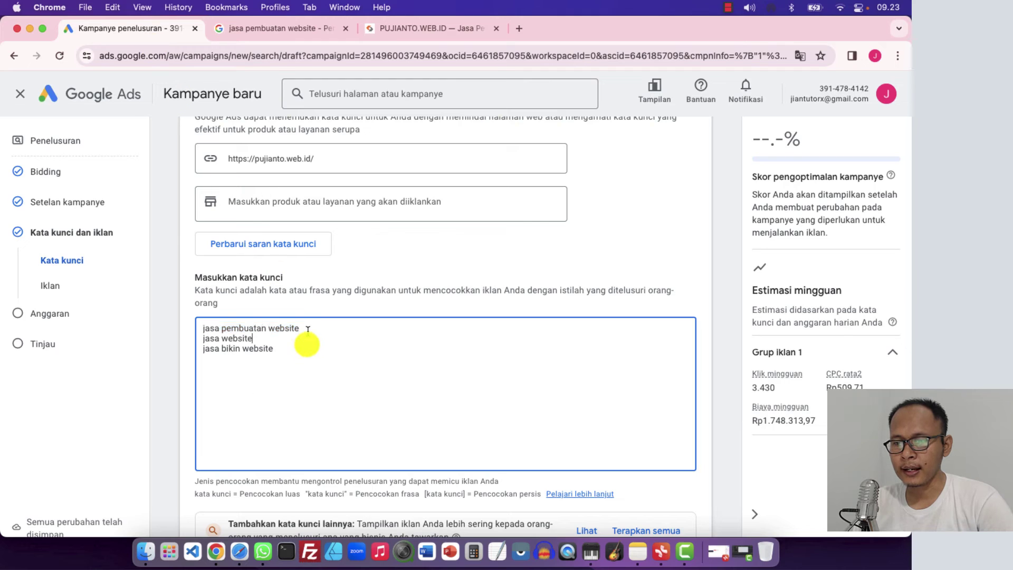
{"action": "left_click_drag", "start_coordinate": [307, 328], "coordinate": [242, 327]}
{"action": "left_click", "coordinate": [241, 328]}
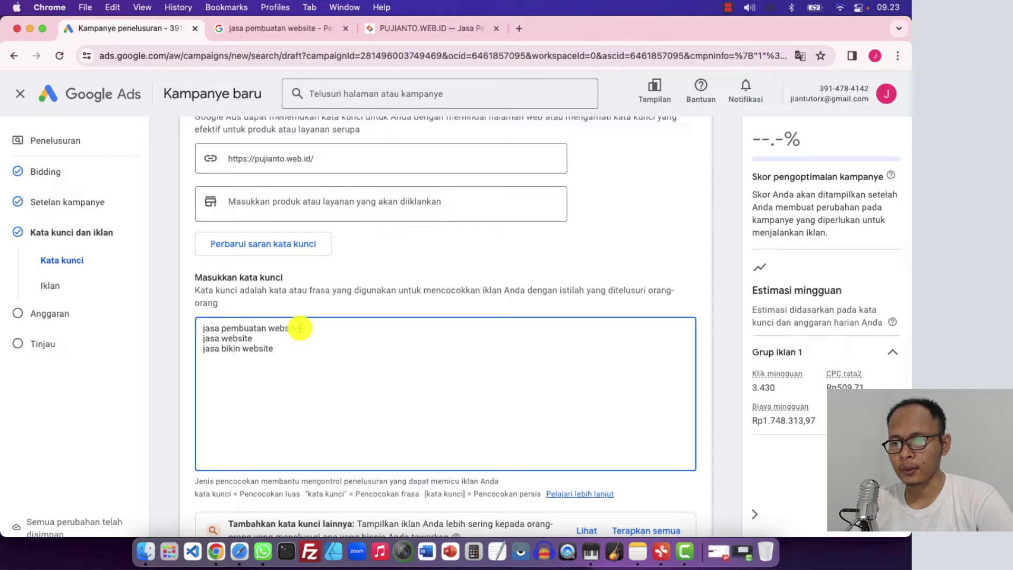
{"action": "left_click", "coordinate": [304, 31]}
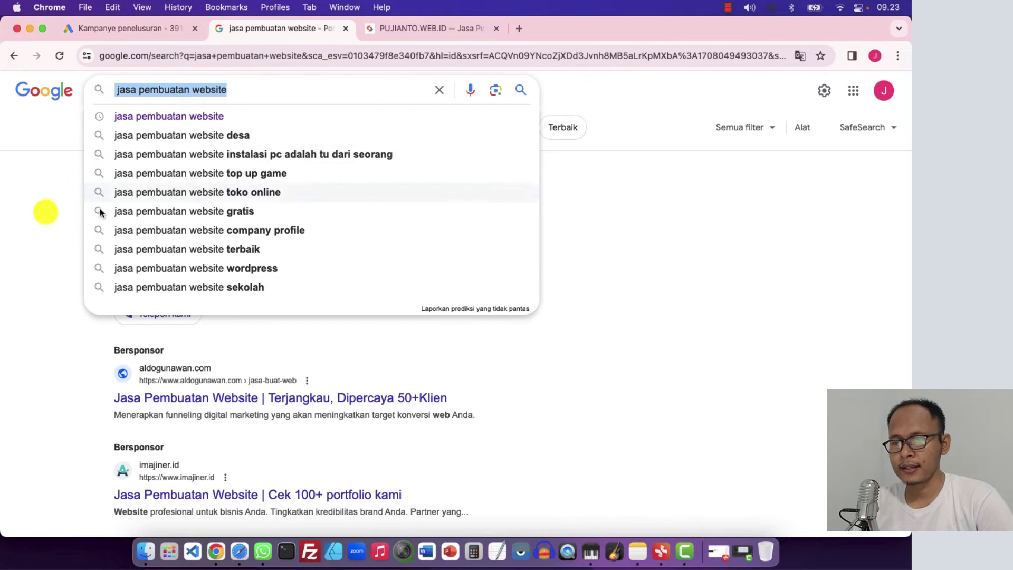
{"action": "left_click", "coordinate": [42, 219]}
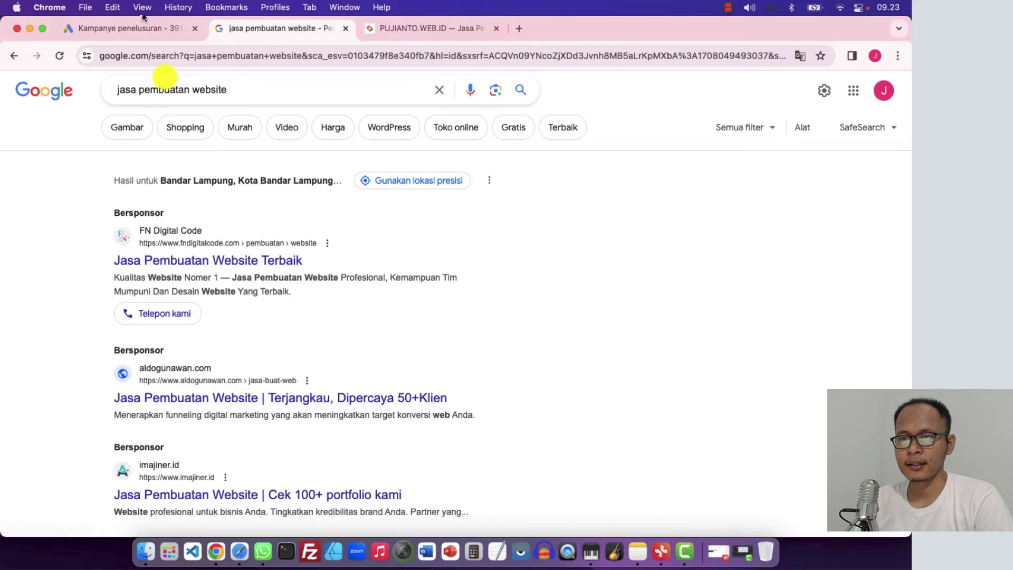
{"action": "left_click", "coordinate": [136, 28]}
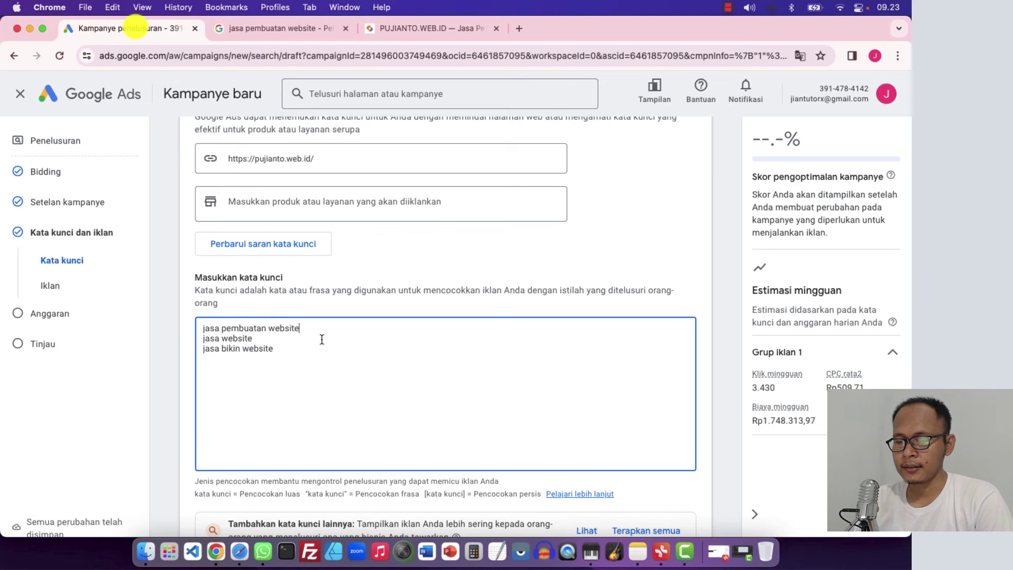
Read the Pencocokan frasa (phrase match) explanation below the keyword box
{"action": "left_click", "coordinate": [348, 332]}
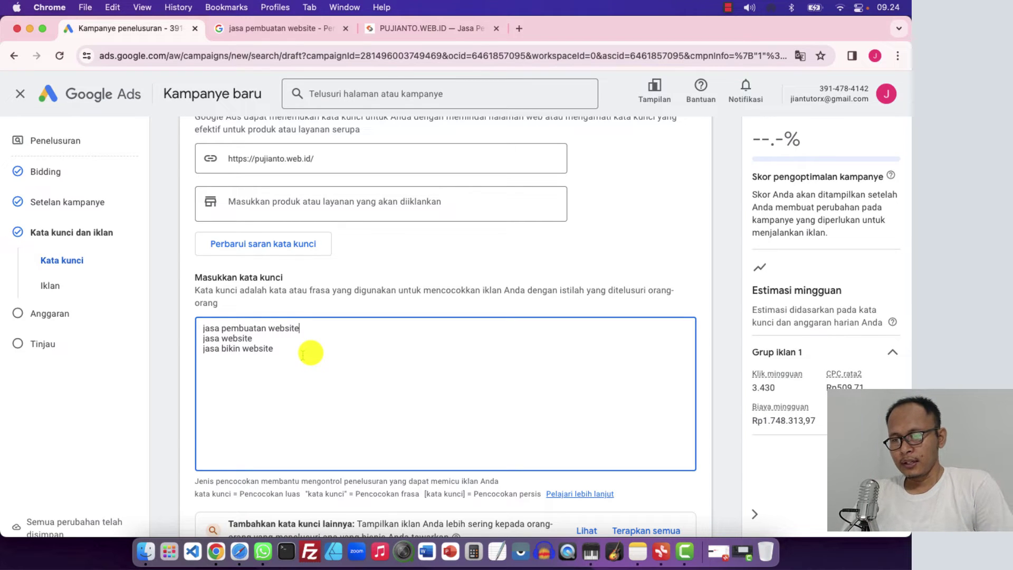
{"action": "scroll", "coordinate": [302, 355], "scroll_direction": "down", "scroll_amount": 3}
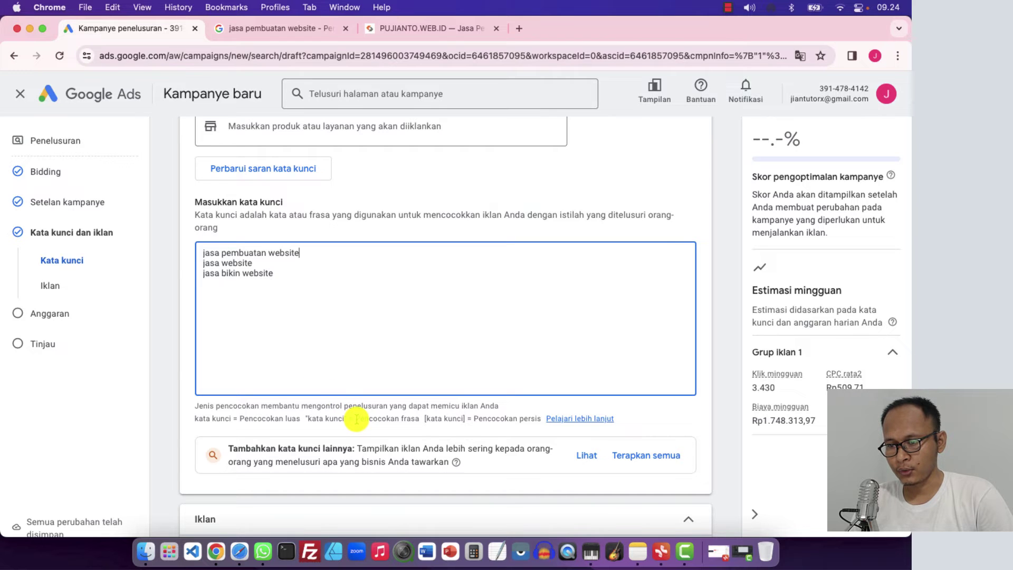
{"action": "left_click_drag", "start_coordinate": [357, 419], "coordinate": [420, 419]}
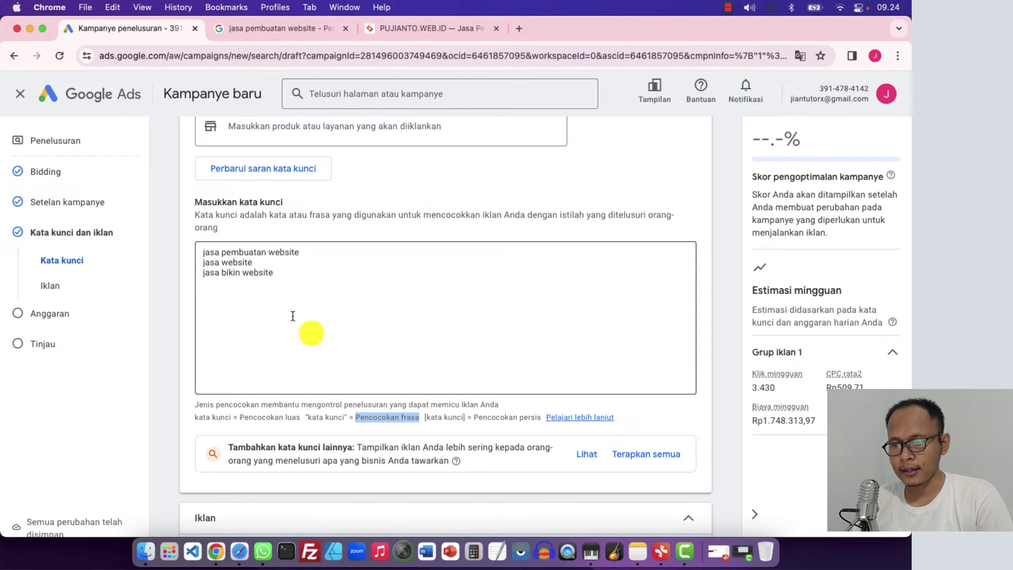
{"action": "left_click_drag", "start_coordinate": [309, 420], "coordinate": [346, 418]}
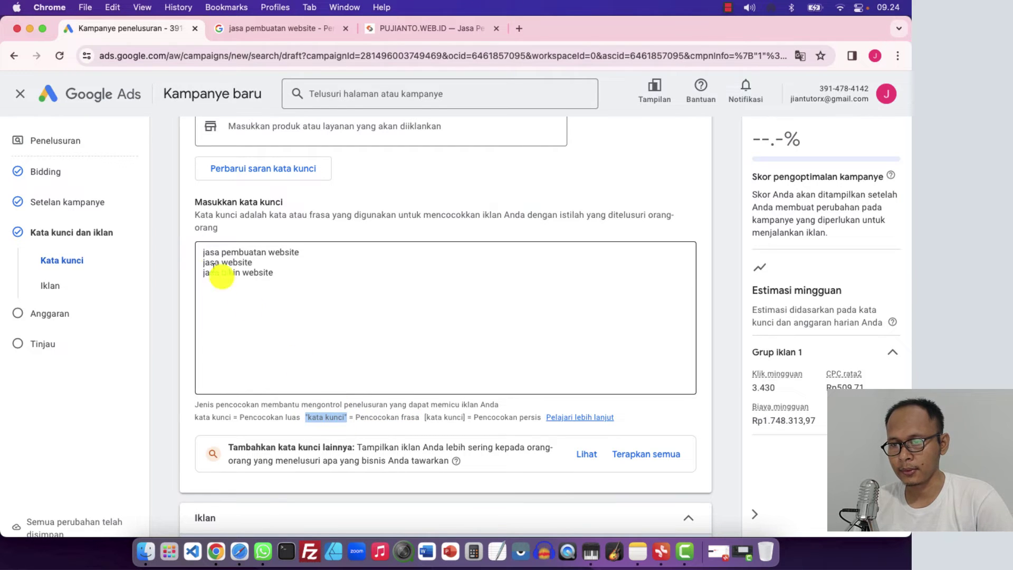
Wrap each of the three keywords in double quotes to make them phrase match
{"action": "left_click", "coordinate": [203, 257]}
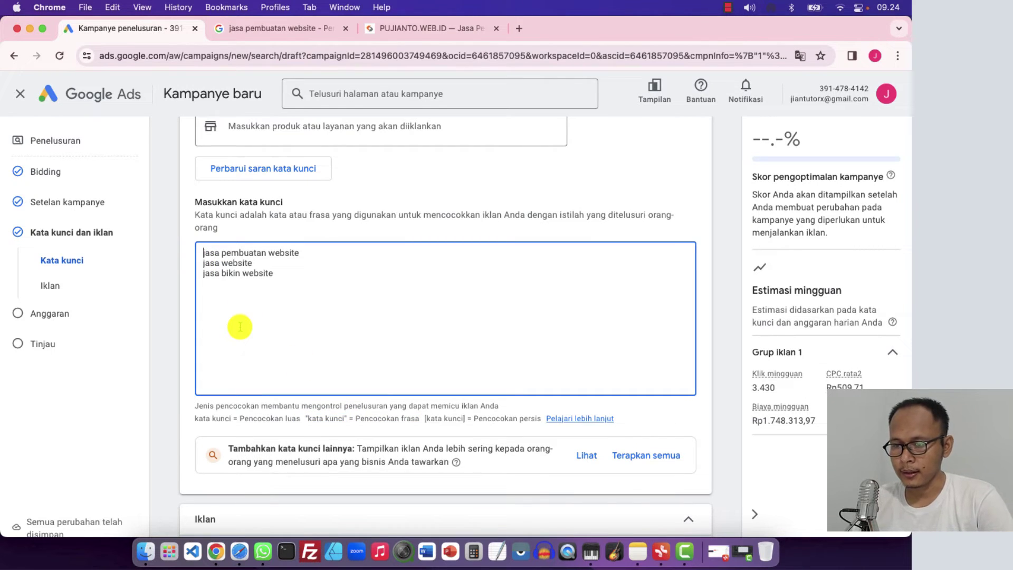
{"action": "type", "text": "\""}
{"action": "key", "text": "Right"}
{"action": "key", "text": "Right"}
{"action": "key", "text": "Right"}
{"action": "key", "text": "Right"}
{"action": "key", "text": "Right"}
{"action": "key", "text": "Right"}
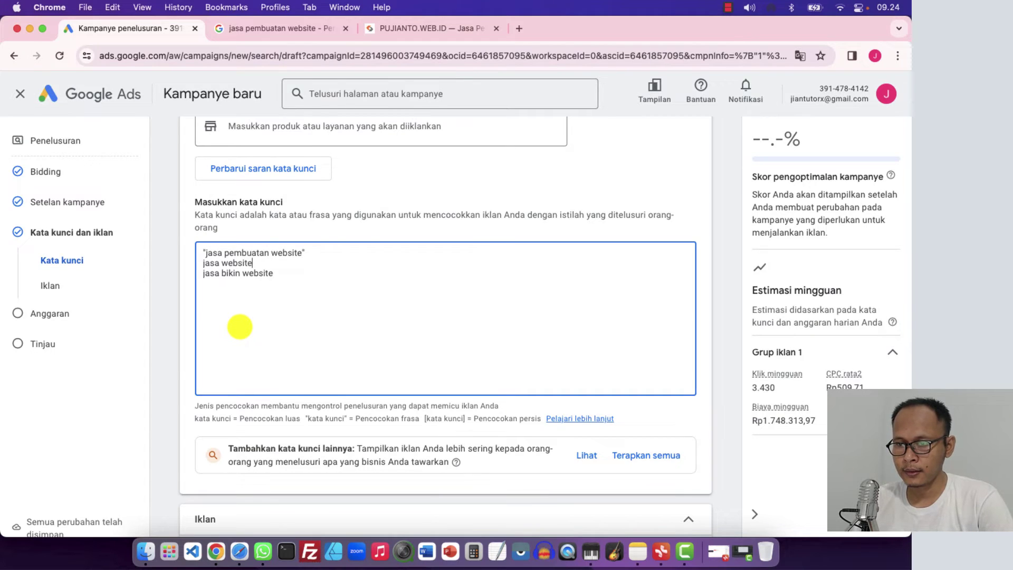
{"action": "type", "text": "\""}
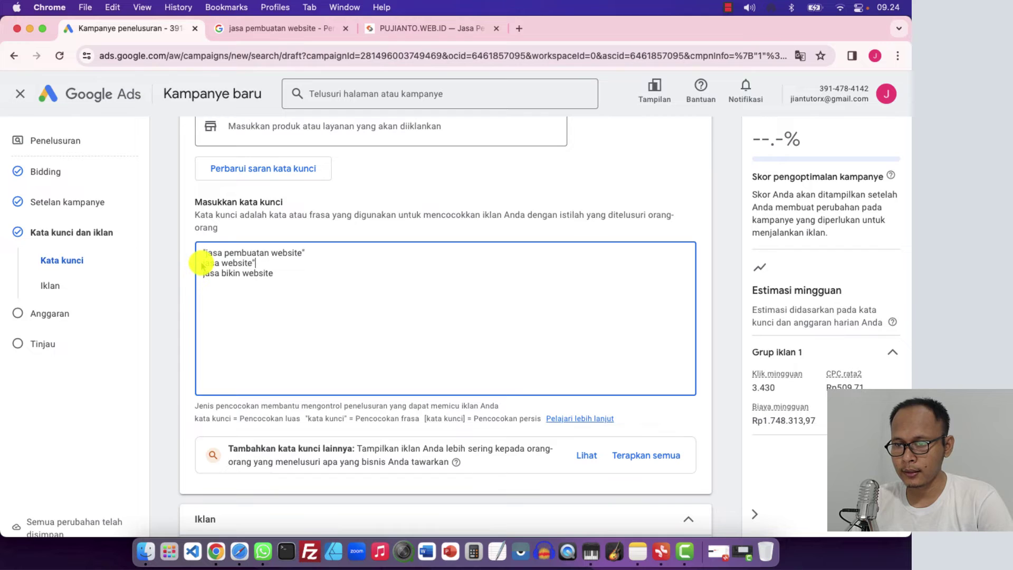
{"action": "key", "text": "Left"}
{"action": "key", "text": "Left"}
{"action": "key", "text": "Left"}
{"action": "key", "text": "Left"}
{"action": "key", "text": "Left"}
{"action": "key", "text": "Left"}
{"action": "key", "text": "Left"}
{"action": "key", "text": "Left"}
{"action": "key", "text": "Left"}
{"action": "key", "text": "Left"}
{"action": "key", "text": "Left"}
{"action": "key", "text": "Left"}
{"action": "key", "text": "Left"}
{"action": "key", "text": "Left"}
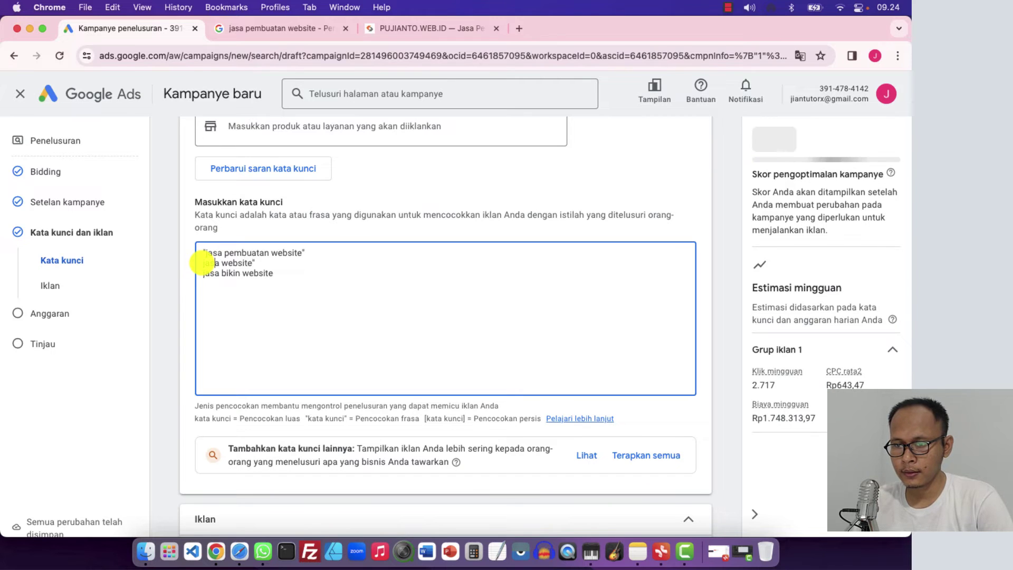
{"action": "type", "text": "\""}
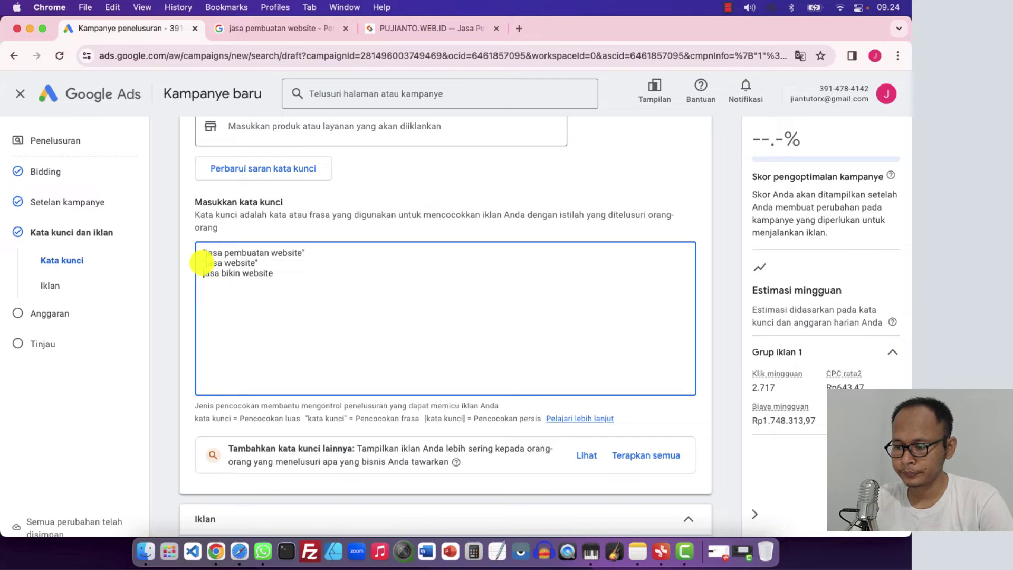
{"action": "type", "text": "\""}
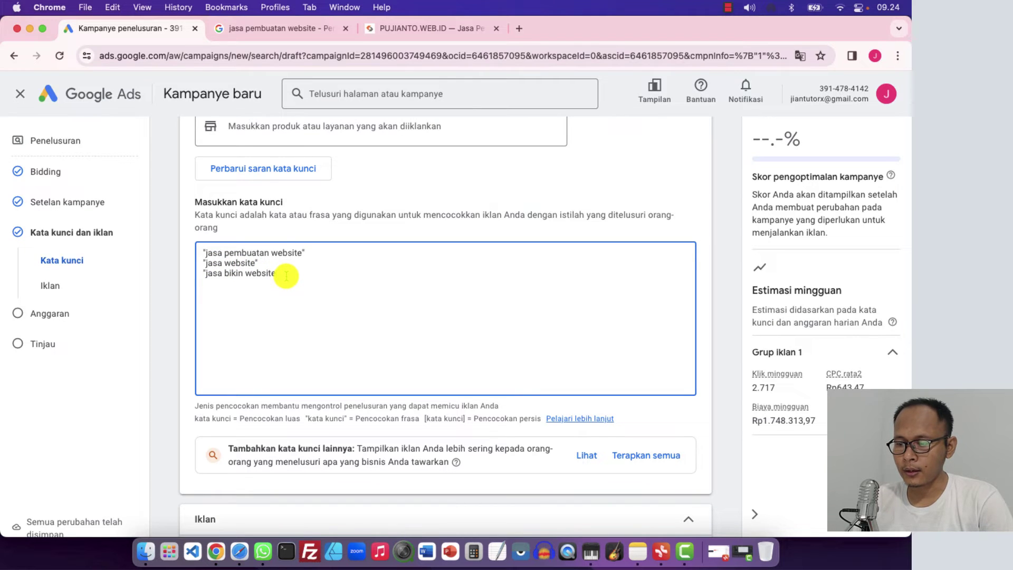
{"action": "type", "text": "\""}
{"action": "left_click", "coordinate": [191, 297]}
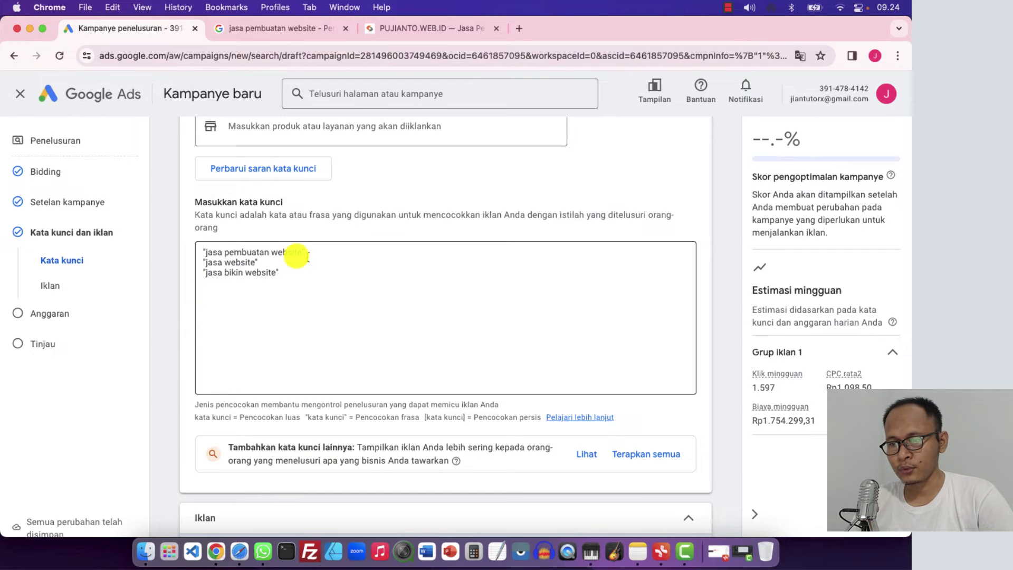
{"action": "left_click_drag", "start_coordinate": [305, 252], "coordinate": [200, 252]}
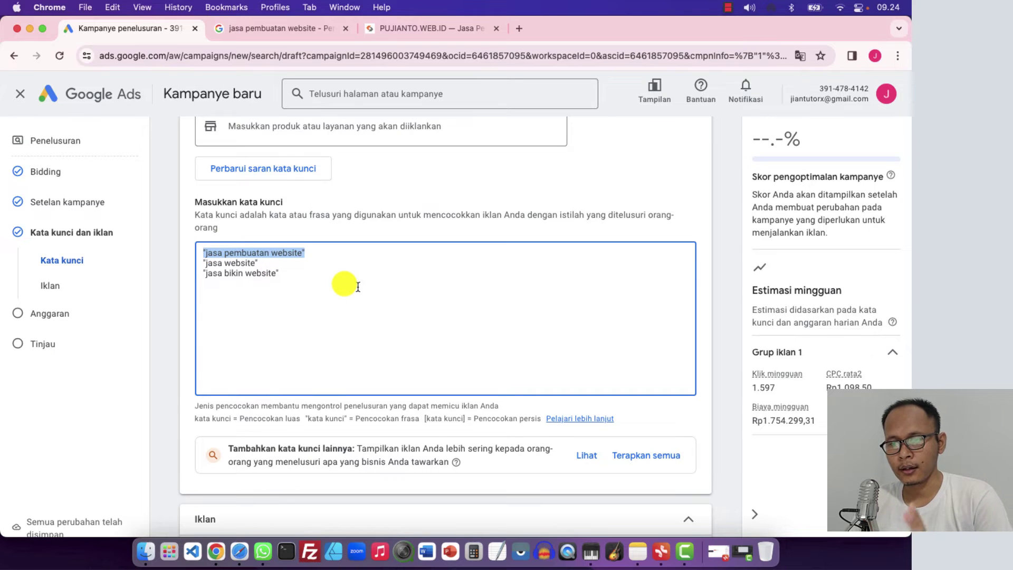
Add murah to the end of the Google search query
{"action": "left_click", "coordinate": [280, 29]}
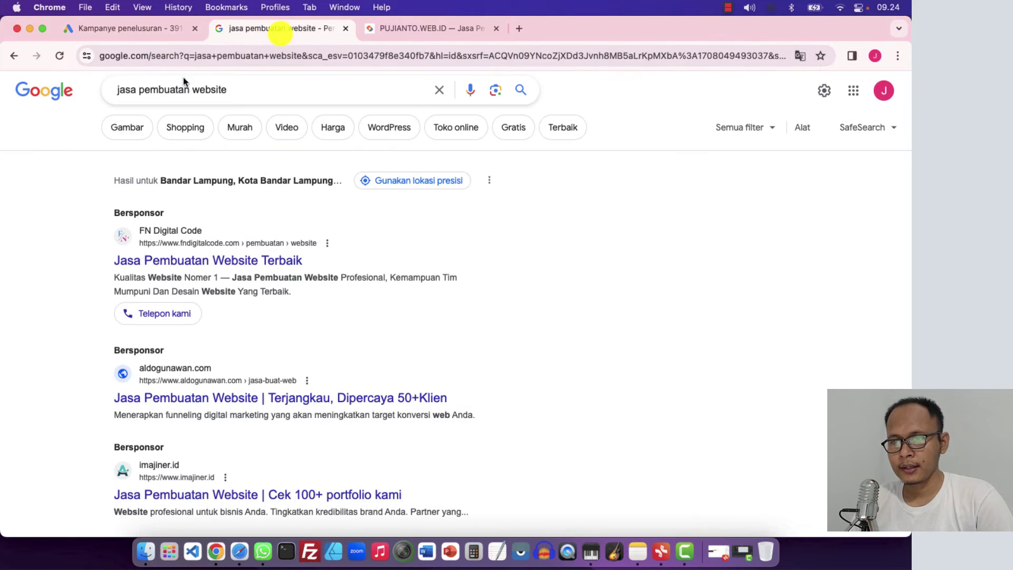
{"action": "left_click", "coordinate": [245, 90]}
{"action": "type", "text": "mua"}
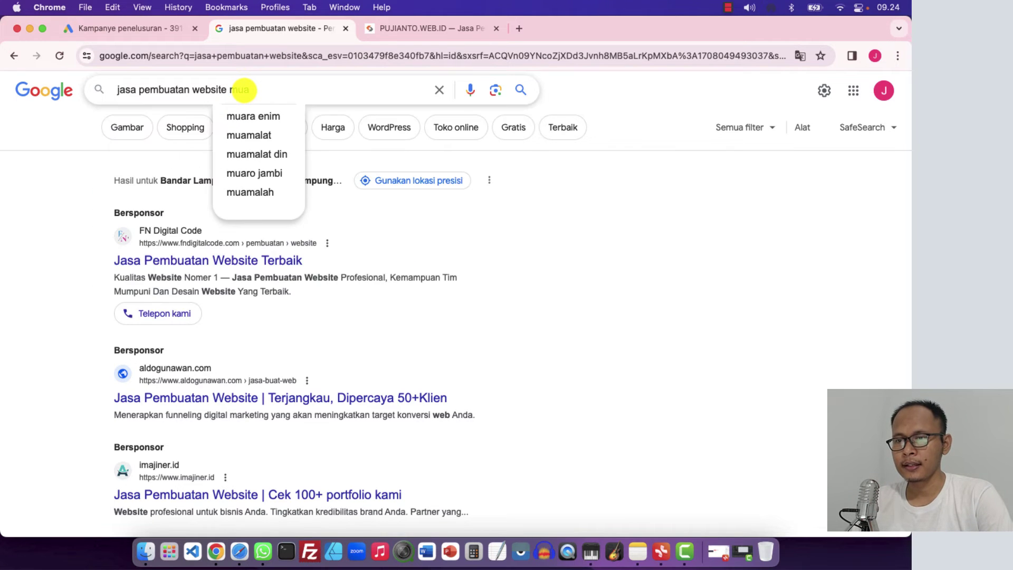
{"action": "type", "text": "ta"}
{"action": "key", "text": "BackSpace"}
{"action": "key", "text": "BackSpace"}
{"action": "key", "text": "BackSpace"}
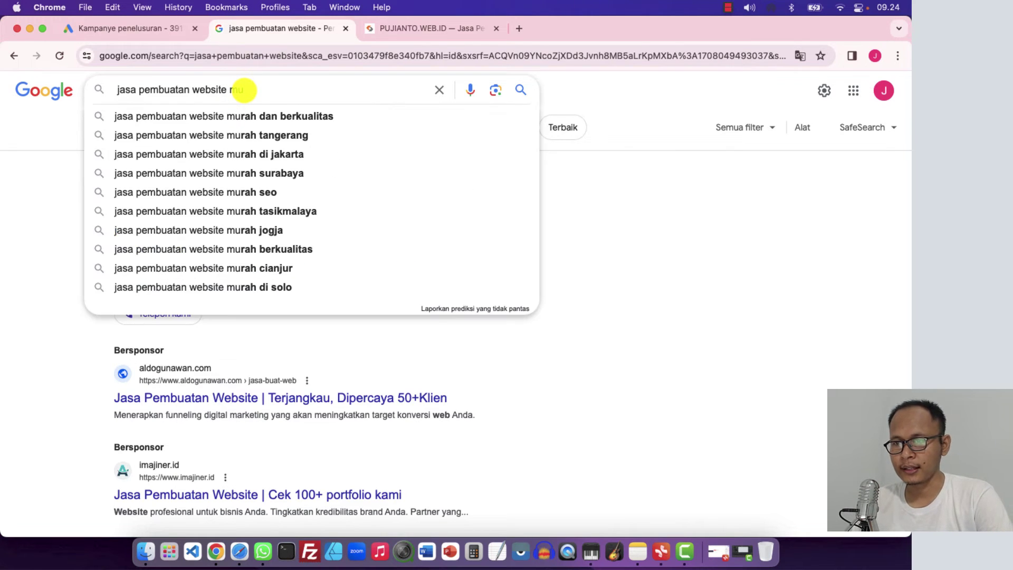
{"action": "type", "text": "rah"}
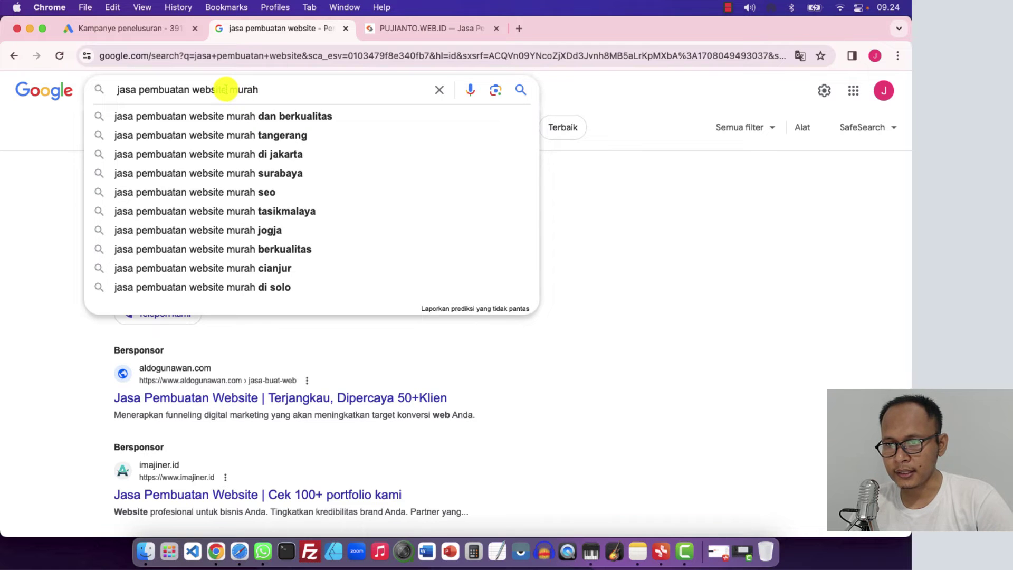
Try yang and terbaik in the query, settling on jasa untuk pembuatan website murah
{"action": "left_click_drag", "start_coordinate": [228, 89], "coordinate": [165, 90]}
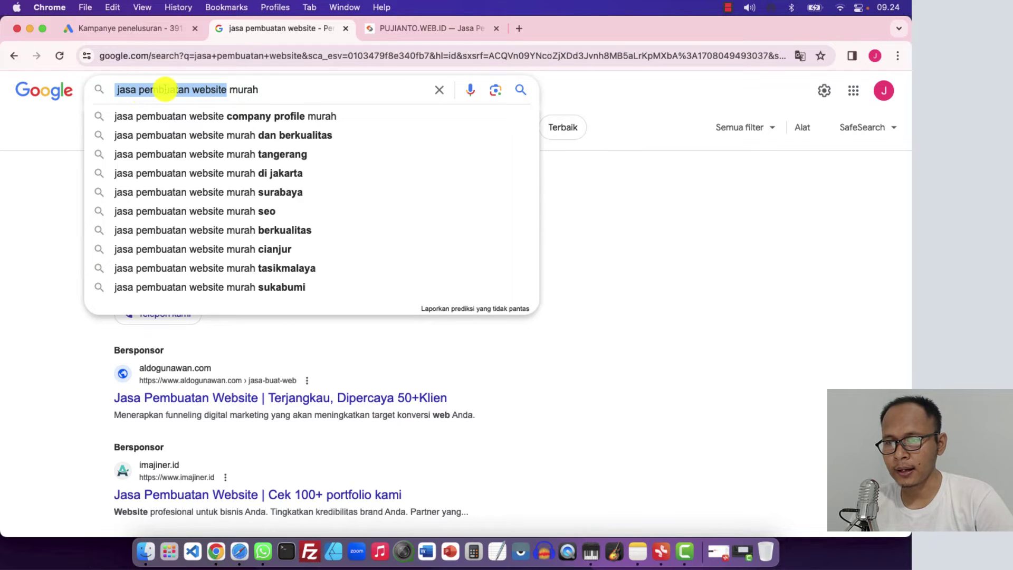
{"action": "left_click", "coordinate": [167, 90]}
{"action": "left_click", "coordinate": [190, 89]}
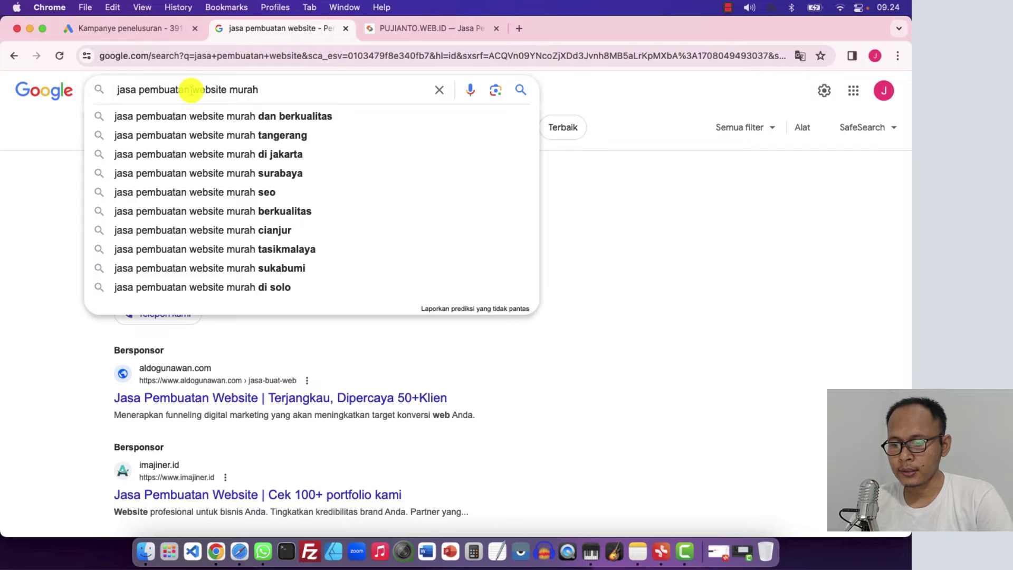
{"action": "type", "text": "yang"}
{"action": "key", "text": "BackSpace"}
{"action": "key", "text": "BackSpace"}
{"action": "key", "text": "BackSpace"}
{"action": "key", "text": "BackSpace"}
{"action": "key", "text": "BackSpace"}
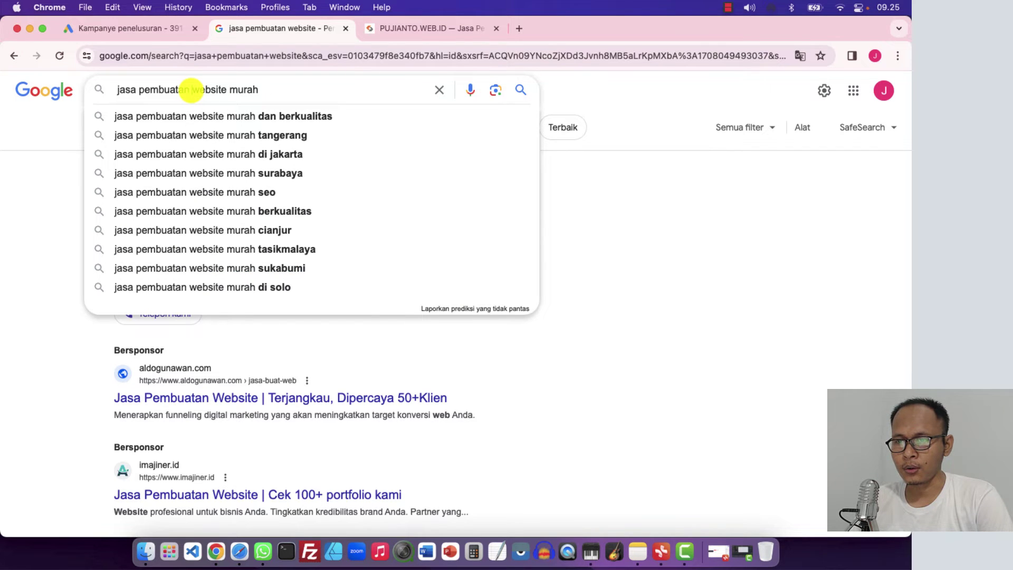
{"action": "type", "text": "terbaik"}
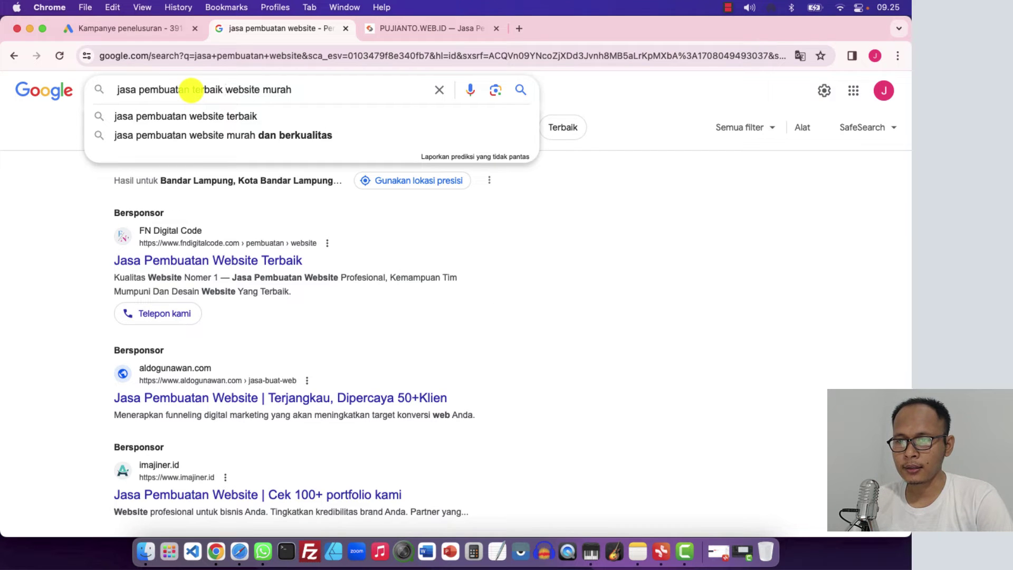
{"action": "key", "text": "BackSpace"}
{"action": "key", "text": "BackSpace"}
{"action": "key", "text": "BackSpace"}
{"action": "key", "text": "BackSpace"}
{"action": "key", "text": "BackSpace"}
{"action": "key", "text": "BackSpace"}
{"action": "key", "text": "BackSpace"}
{"action": "key", "text": "BackSpace"}
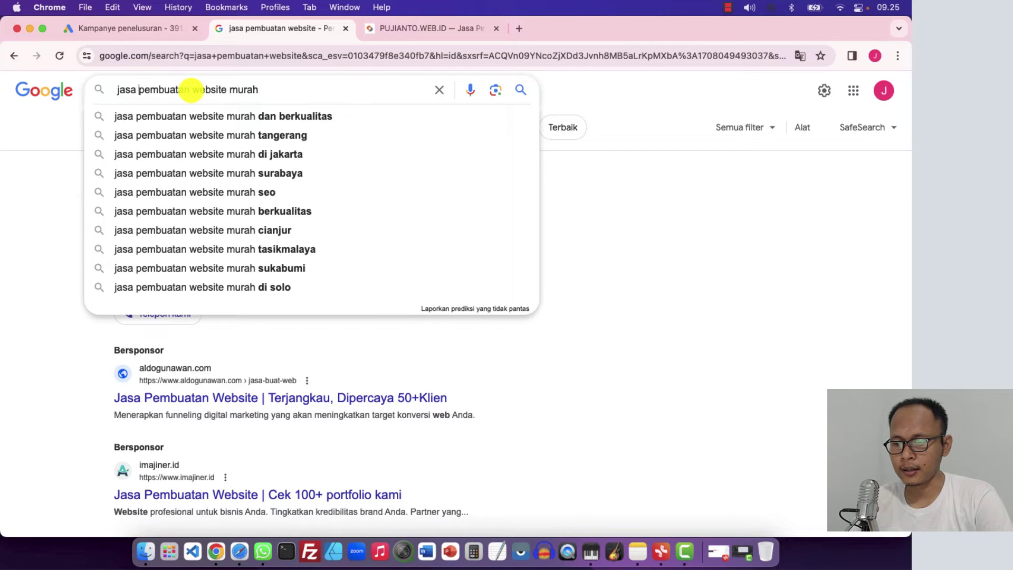
{"action": "type", "text": "untuk"}
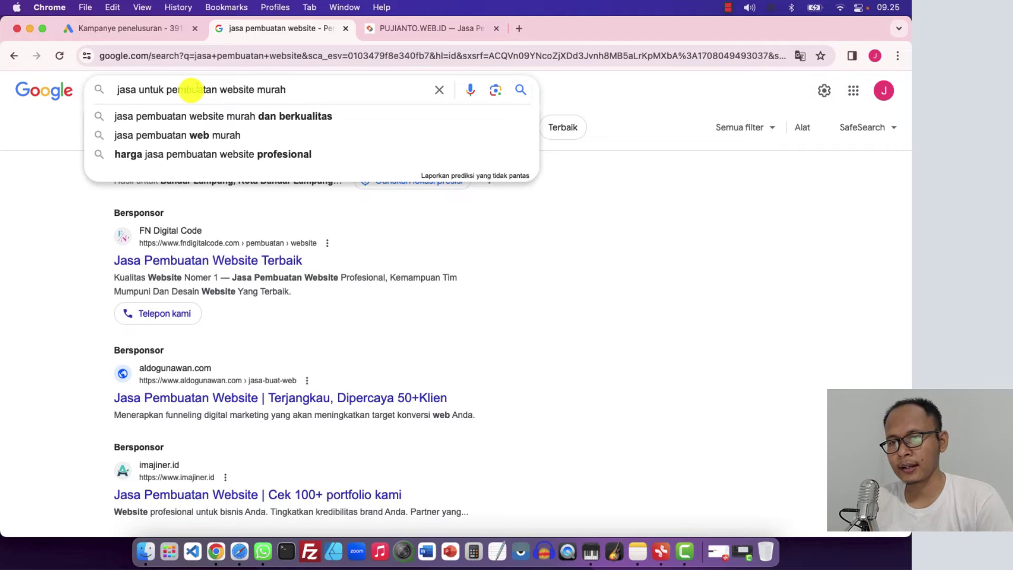
Compare the first keyword jasa pembuatan website in Google Ads with the search query wording
{"action": "left_click", "coordinate": [170, 33]}
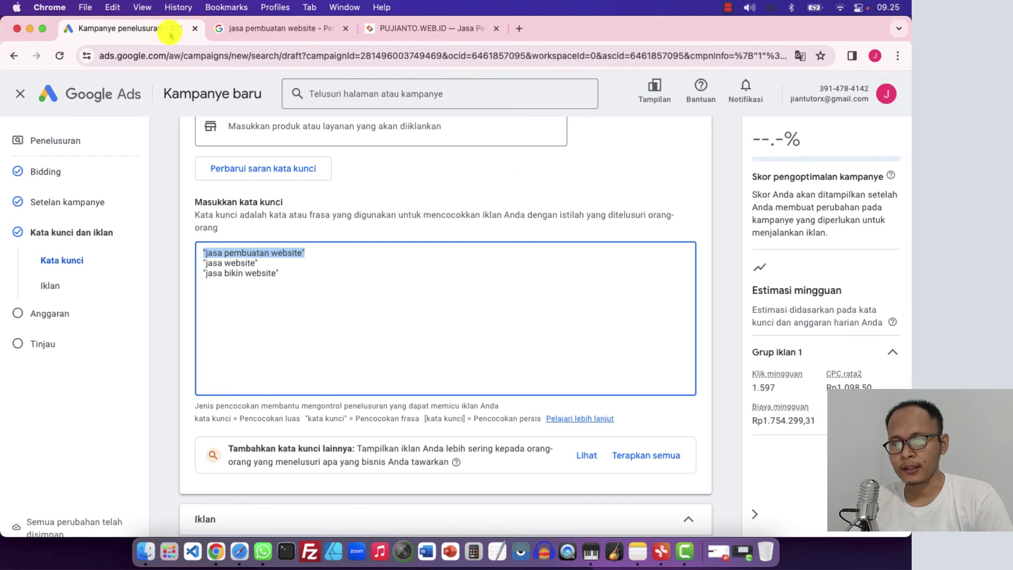
{"action": "left_click", "coordinate": [312, 256]}
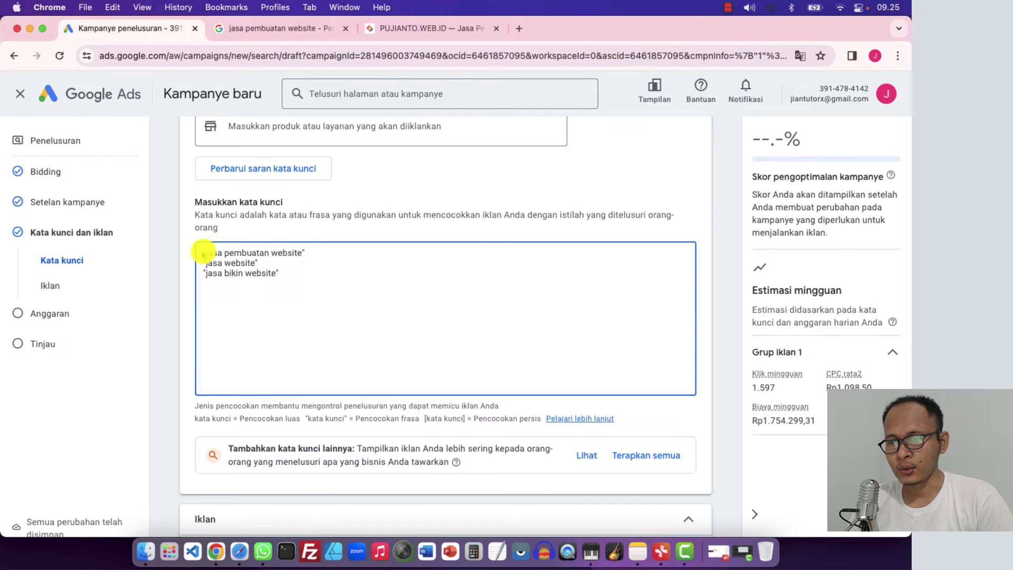
{"action": "left_click_drag", "start_coordinate": [203, 252], "coordinate": [307, 250]}
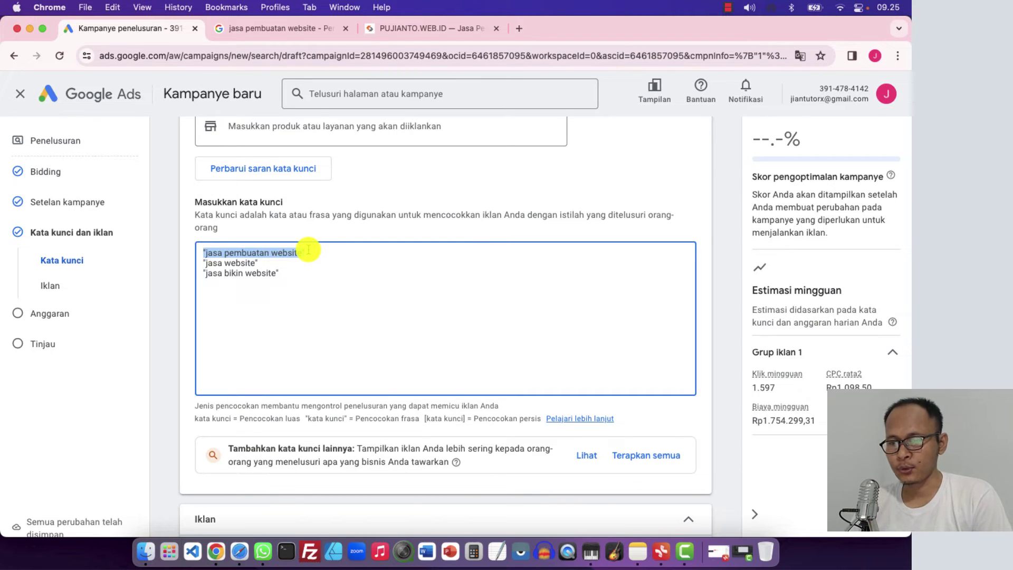
{"action": "left_click", "coordinate": [303, 31]}
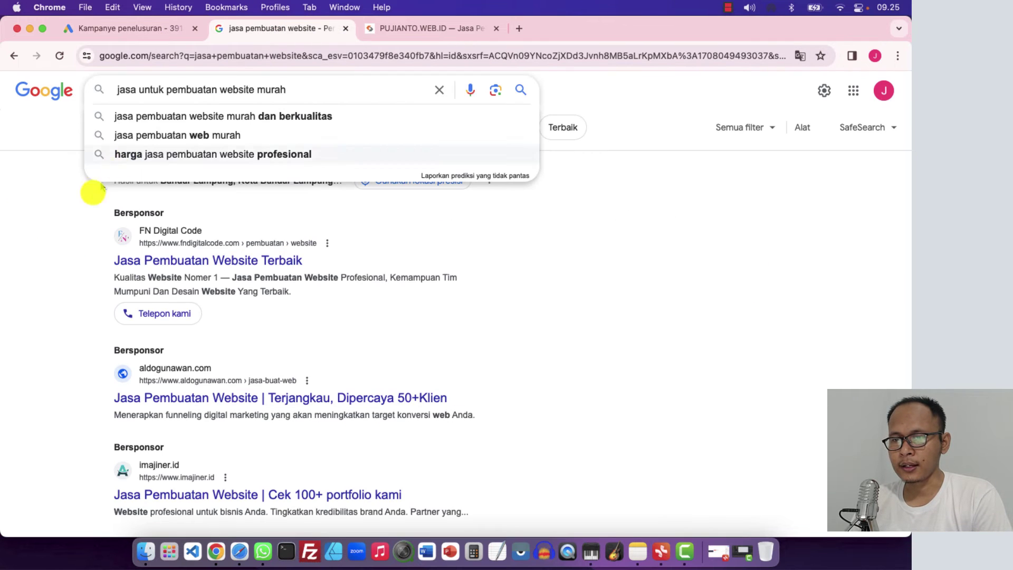
{"action": "left_click", "coordinate": [74, 224]}
{"action": "left_click", "coordinate": [169, 91]}
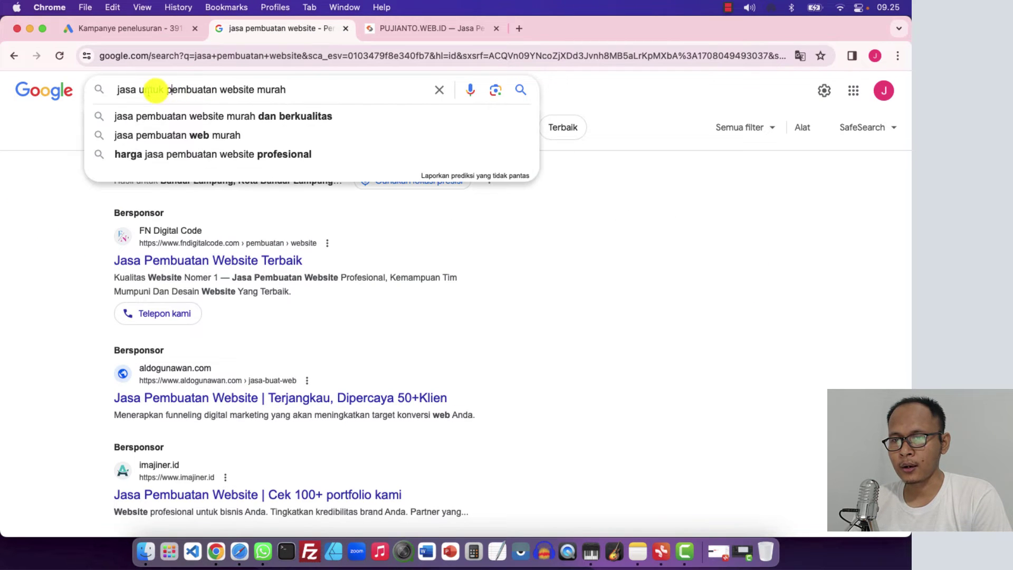
{"action": "double_click", "coordinate": [126, 89]}
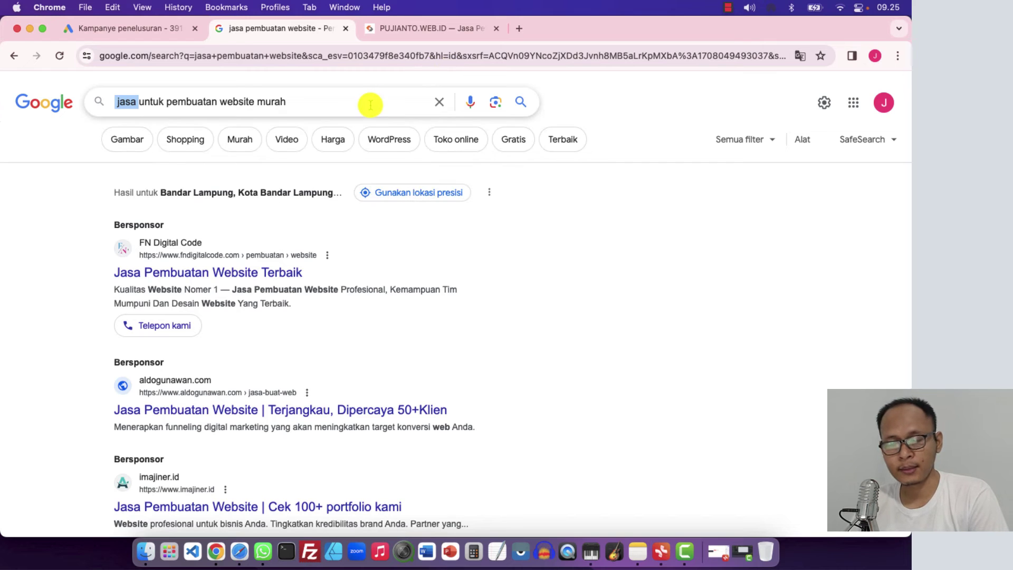
{"action": "left_click", "coordinate": [62, 200]}
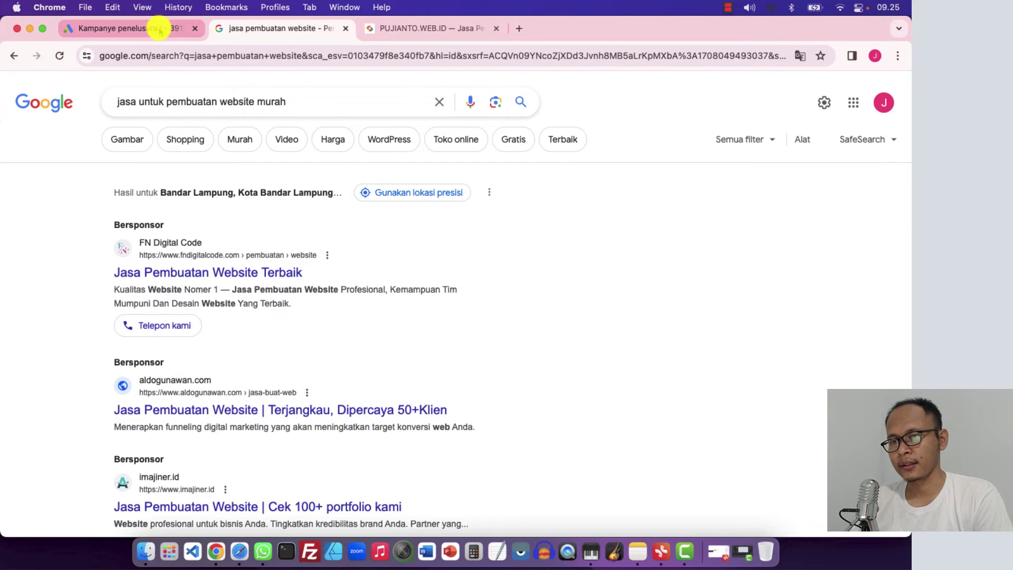
{"action": "left_click", "coordinate": [87, 28]}
Rewrite the first keyword as exact match [jasa pembuatan website]
{"action": "left_click", "coordinate": [313, 289]}
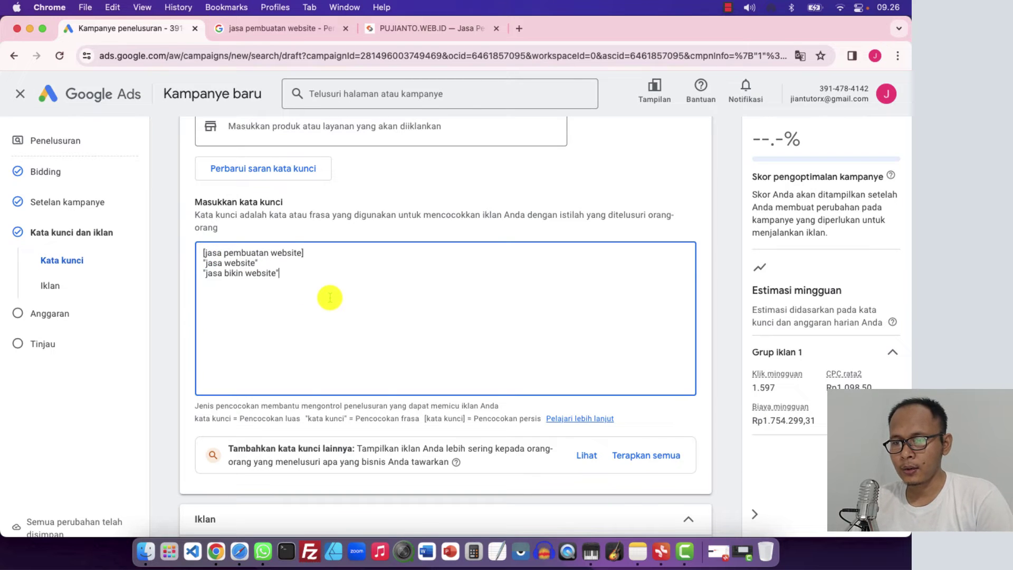
{"action": "left_click", "coordinate": [285, 28]}
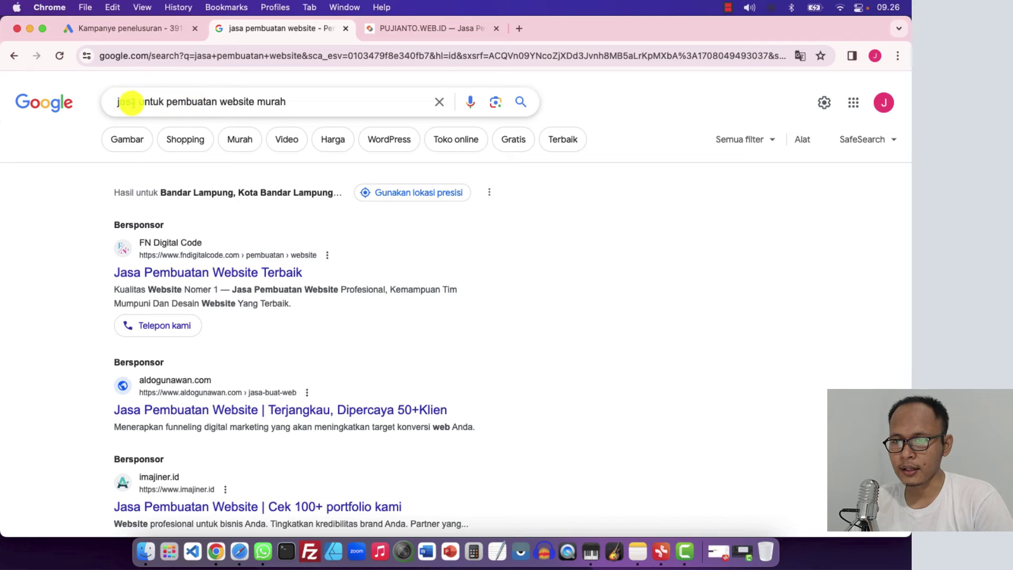
Search Google again for the plain query jasa pembuatan website to view its sponsored ads
{"action": "left_click", "coordinate": [131, 101]}
{"action": "triple_click", "coordinate": [131, 101]}
{"action": "type", "text": "jasa"}
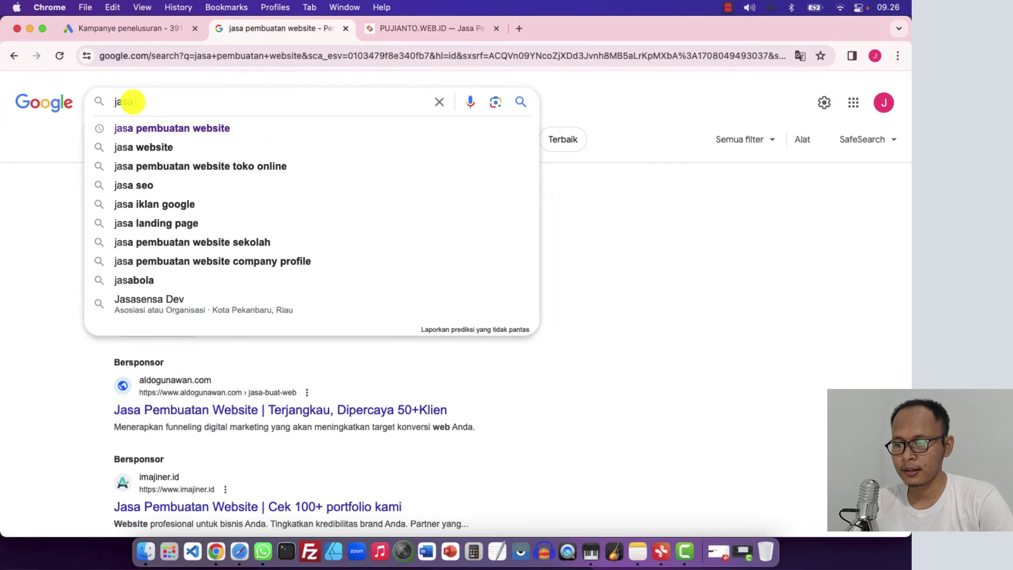
{"action": "type", "text": " pem"}
{"action": "left_click", "coordinate": [143, 127]}
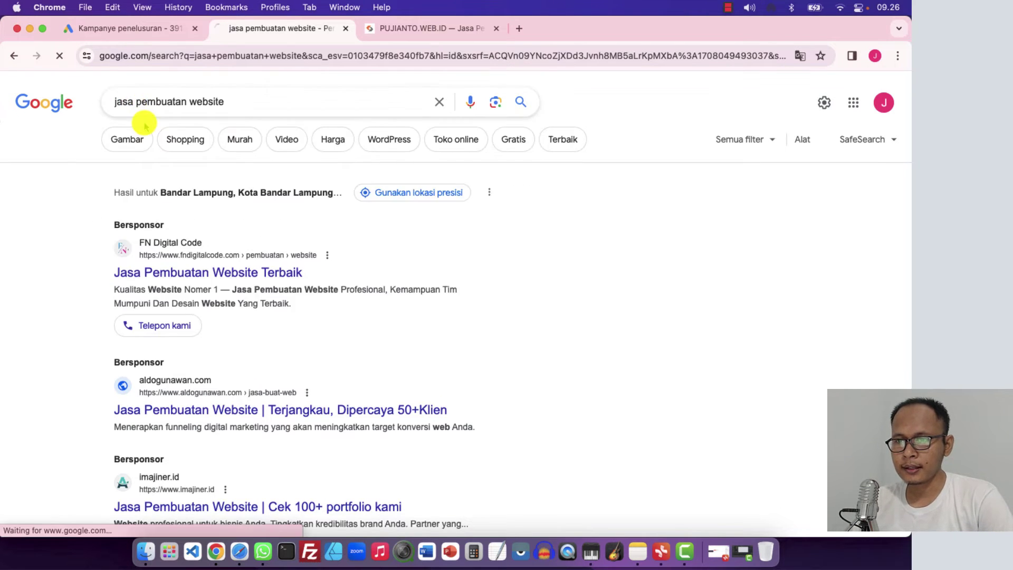
{"action": "left_click", "coordinate": [255, 100]}
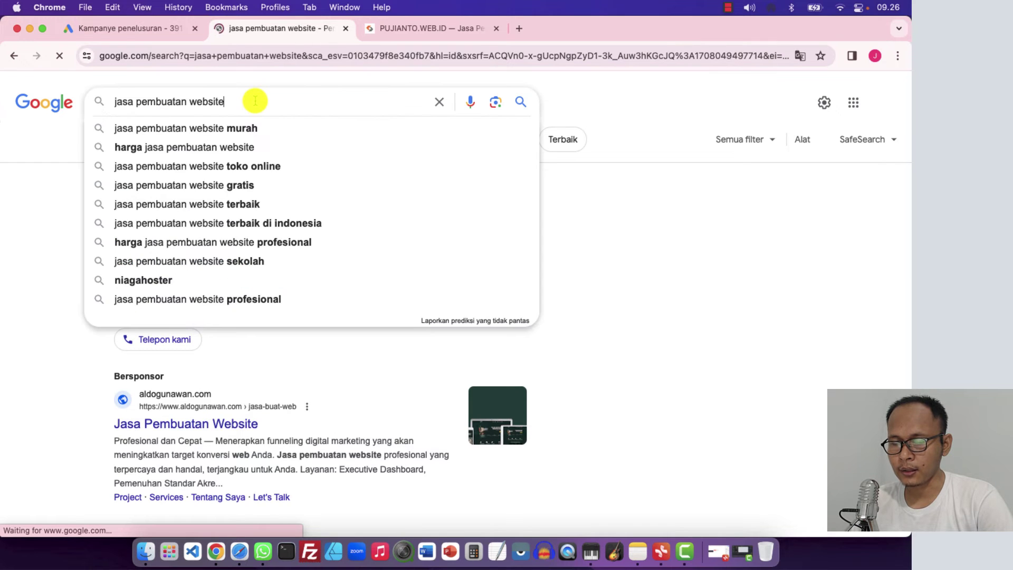
{"action": "left_click", "coordinate": [39, 229]}
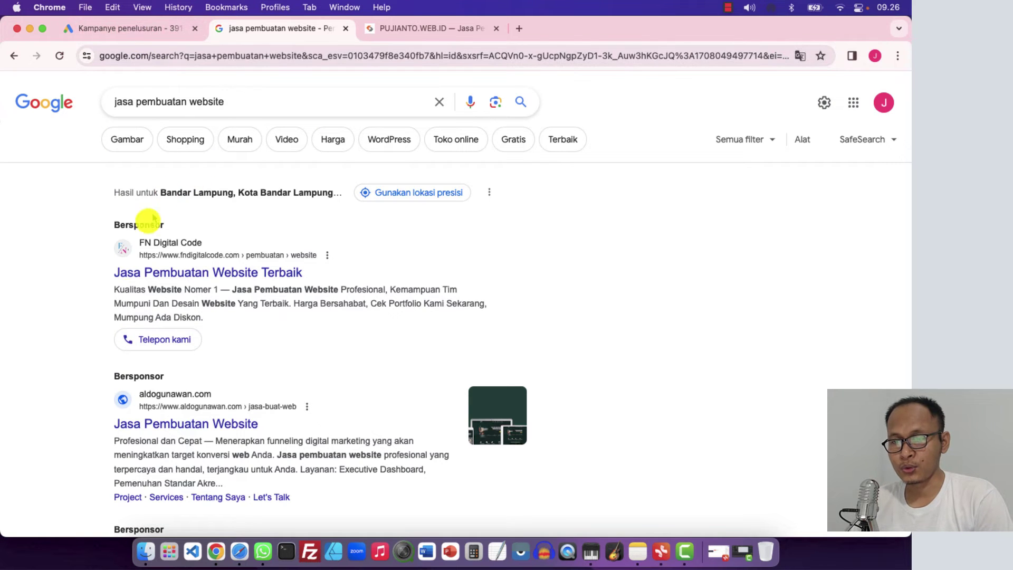
{"action": "left_click", "coordinate": [140, 26]}
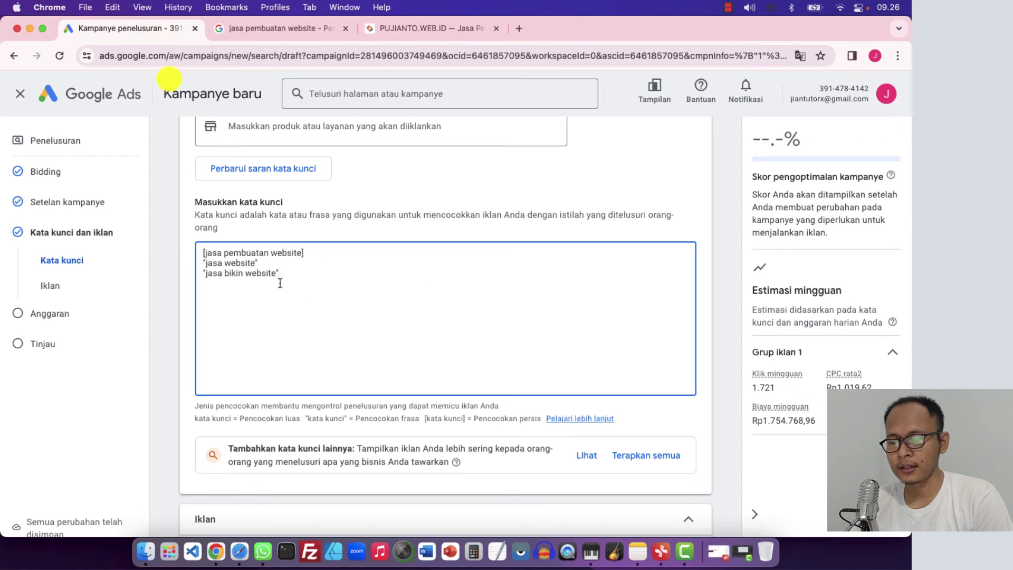
{"action": "left_click_drag", "start_coordinate": [310, 255], "coordinate": [199, 255]}
{"action": "left_click", "coordinate": [181, 270]}
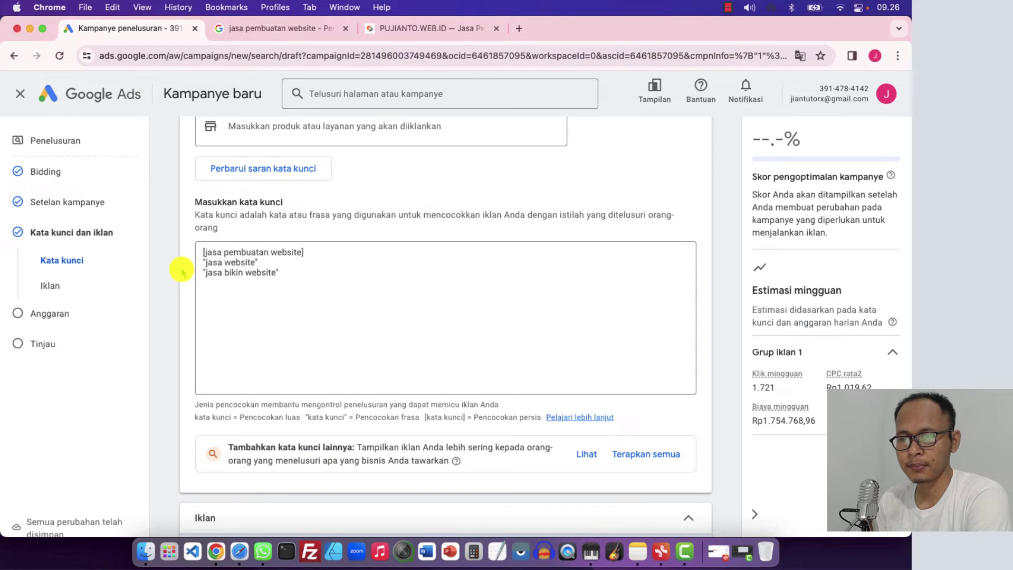
{"action": "left_click", "coordinate": [288, 33]}
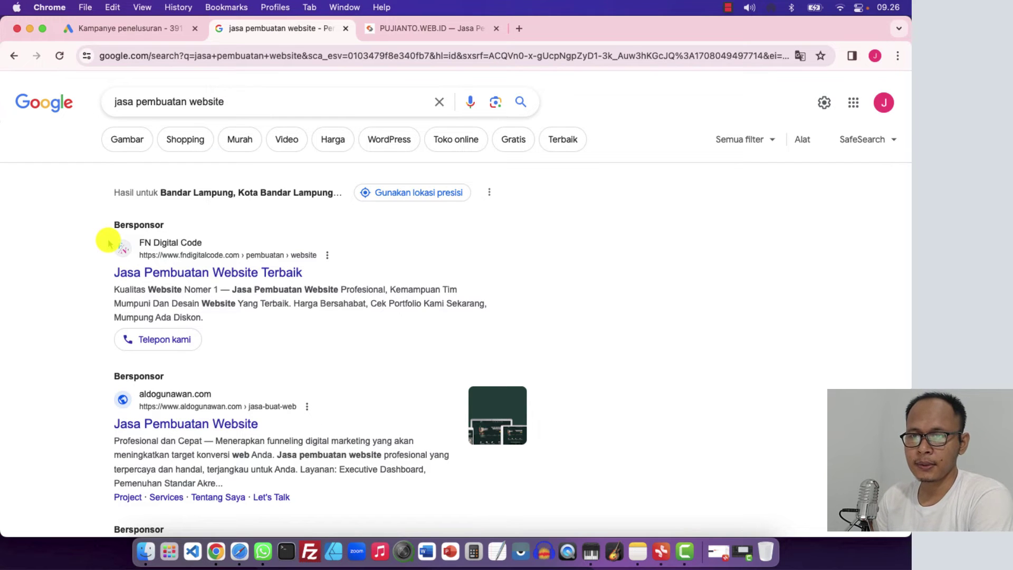
{"action": "left_click", "coordinate": [136, 29]}
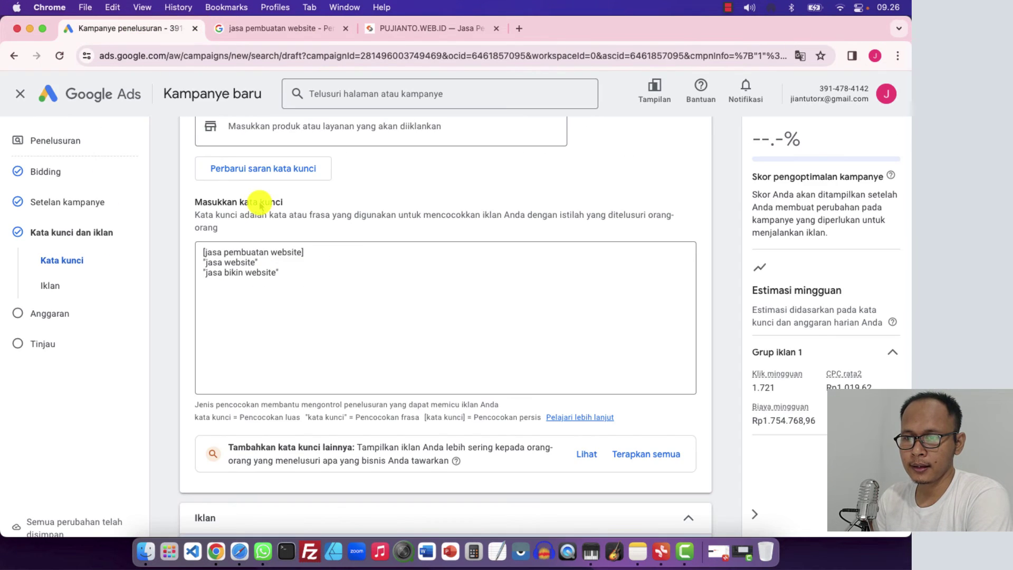
{"action": "left_click", "coordinate": [316, 254]}
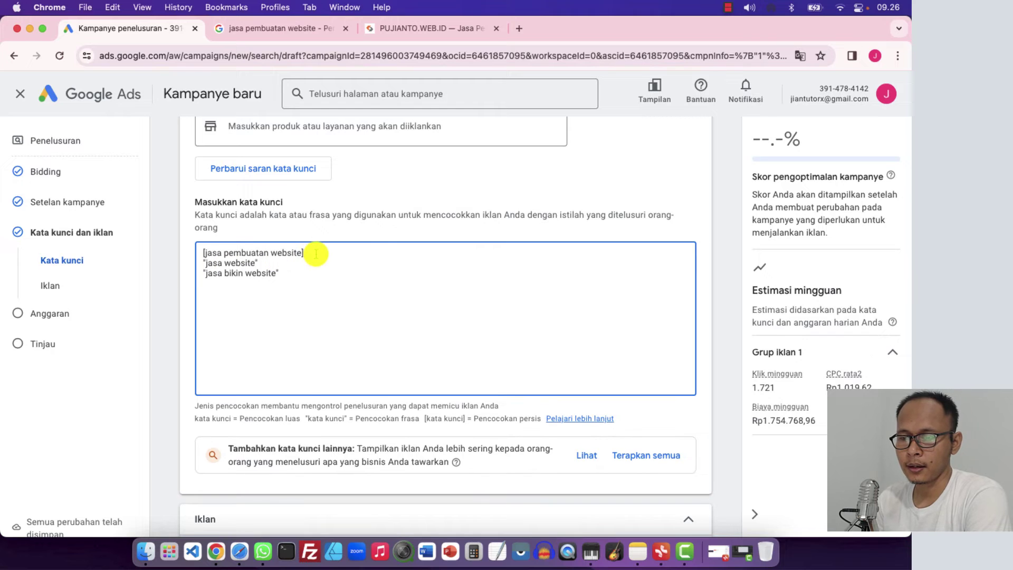
{"action": "left_click_drag", "start_coordinate": [314, 254], "coordinate": [201, 252]}
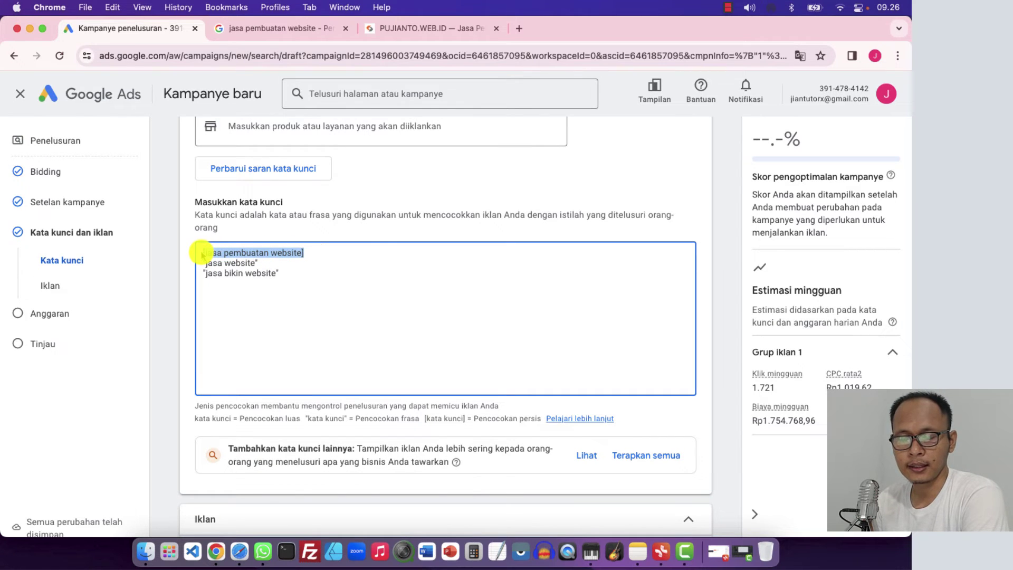
{"action": "left_click", "coordinate": [300, 275]}
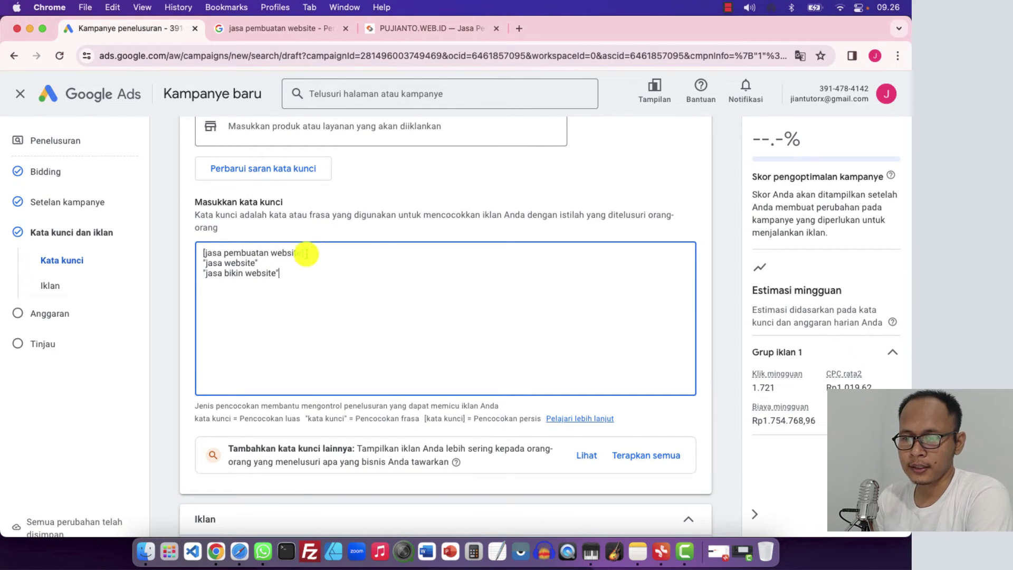
{"action": "left_click_drag", "start_coordinate": [305, 254], "coordinate": [199, 252]}
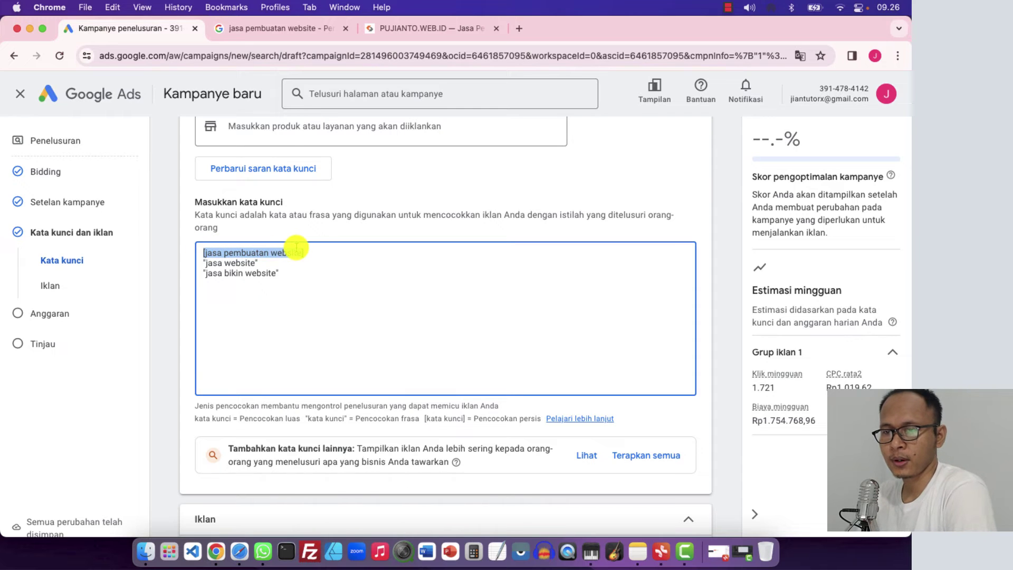
{"action": "left_click", "coordinate": [275, 33]}
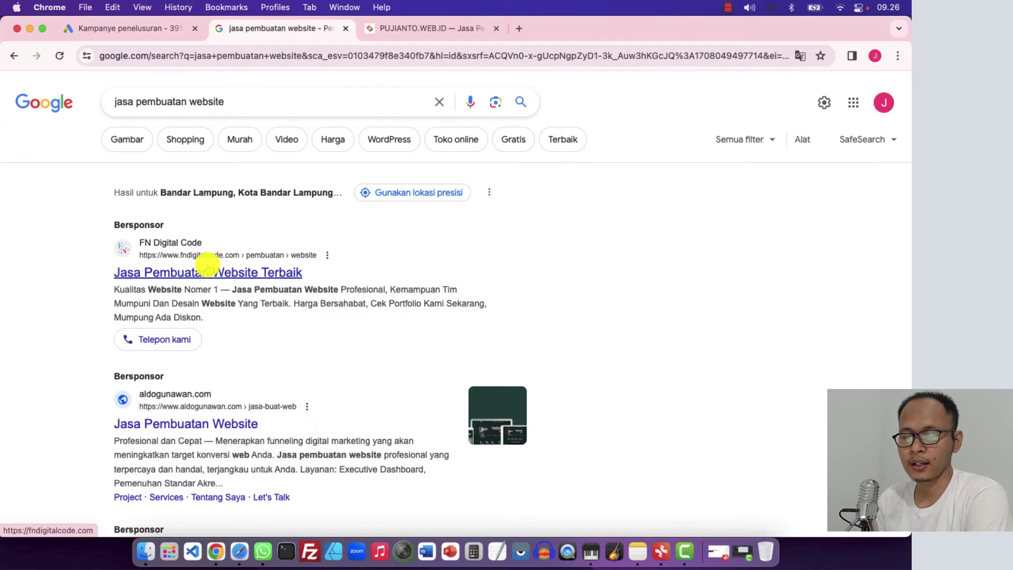
{"action": "left_click", "coordinate": [140, 35]}
{"action": "left_click", "coordinate": [336, 264]}
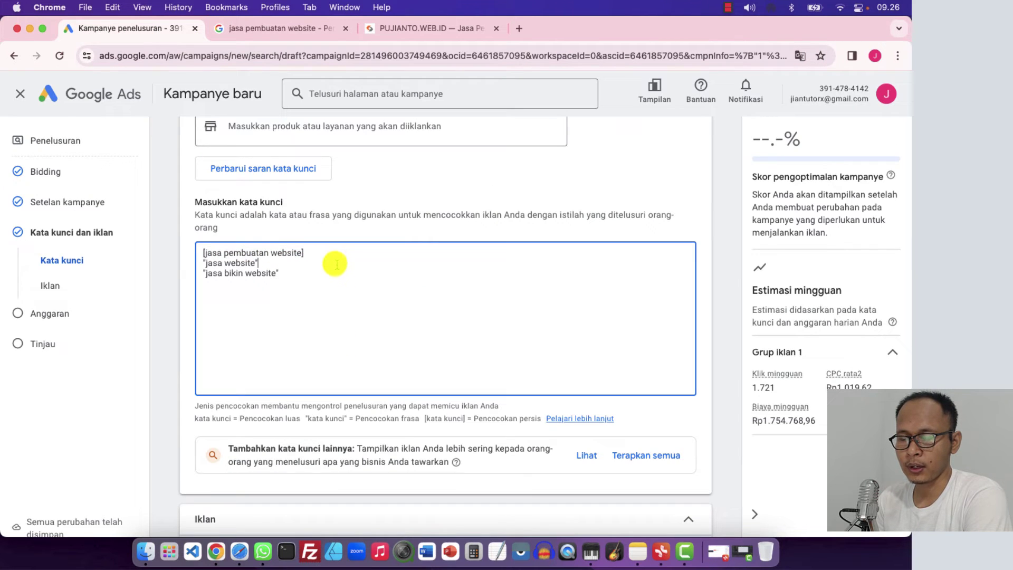
{"action": "left_click_drag", "start_coordinate": [312, 253], "coordinate": [198, 254]}
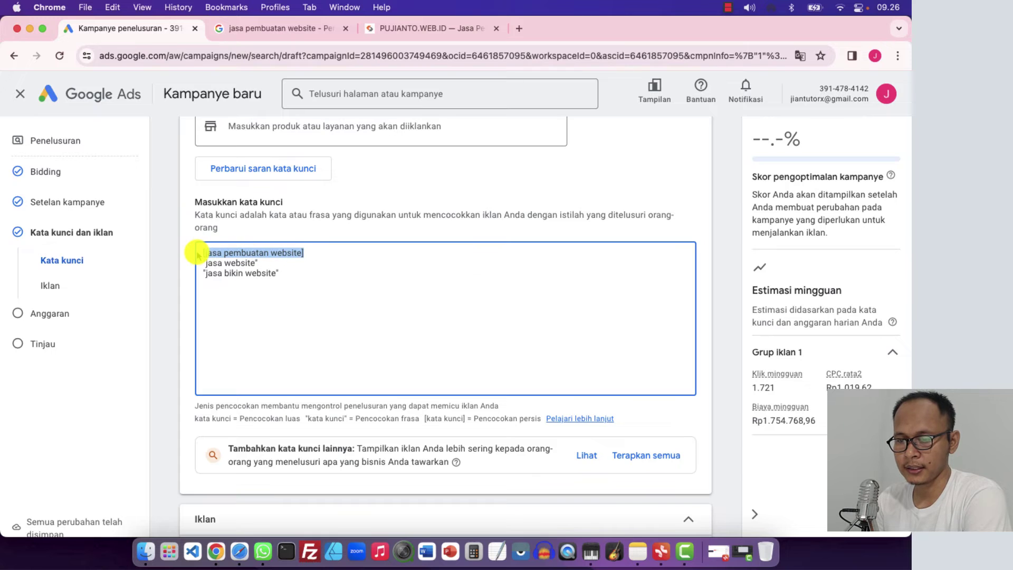
{"action": "left_click", "coordinate": [249, 330]}
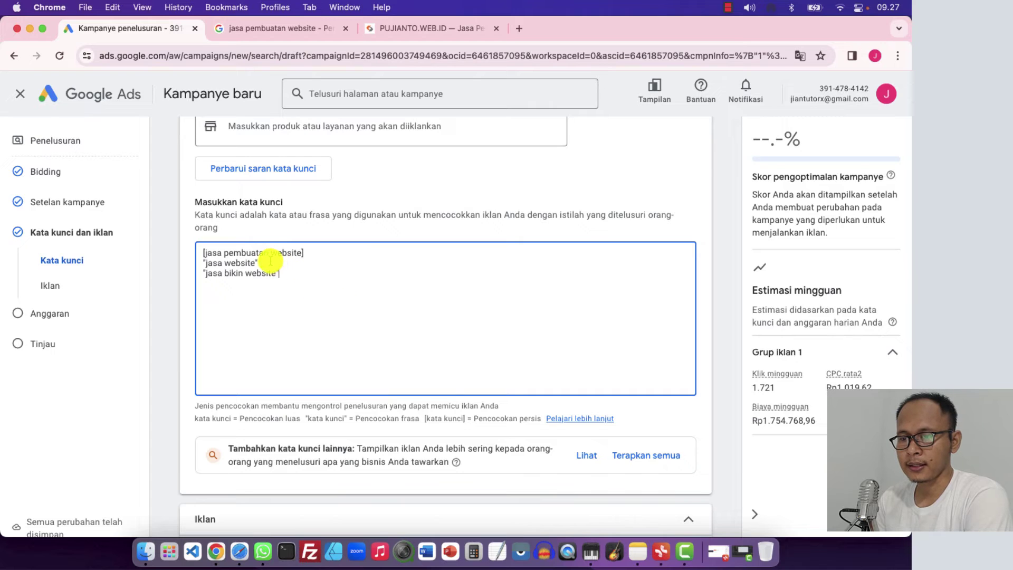
Delete the first two keywords from the list, keeping "jasa bikin website"
{"action": "left_click_drag", "start_coordinate": [270, 261], "coordinate": [192, 255]}
{"action": "key", "text": "BackSpace"}
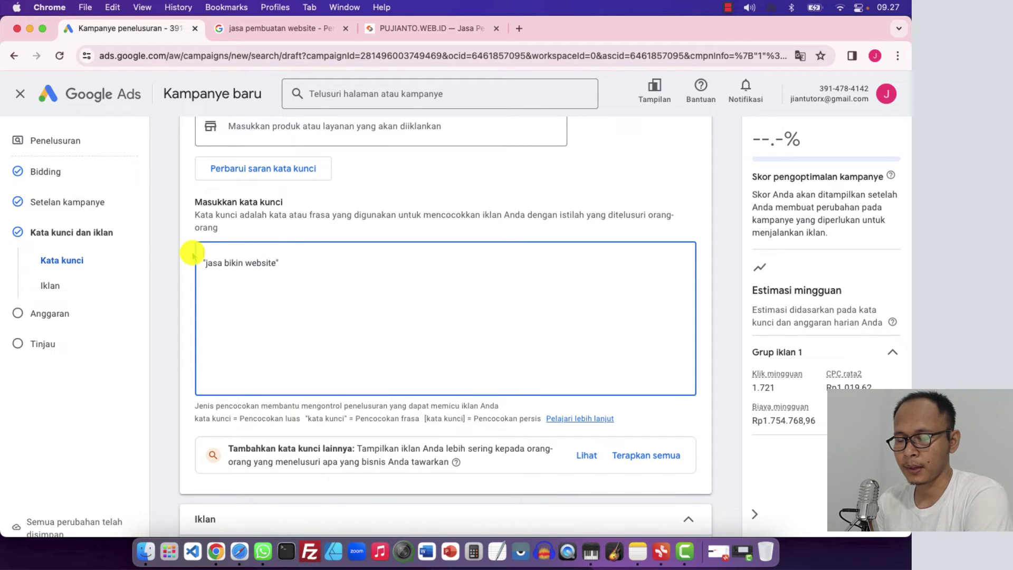
{"action": "key", "text": "BackSpace"}
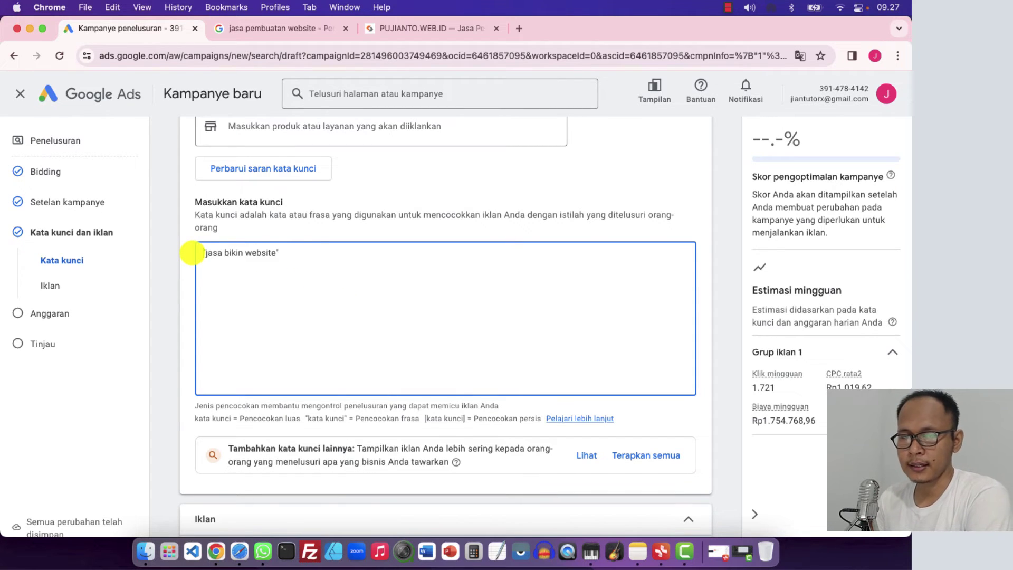
{"action": "left_click_drag", "start_coordinate": [292, 262], "coordinate": [191, 248]}
{"action": "left_click", "coordinate": [252, 289]}
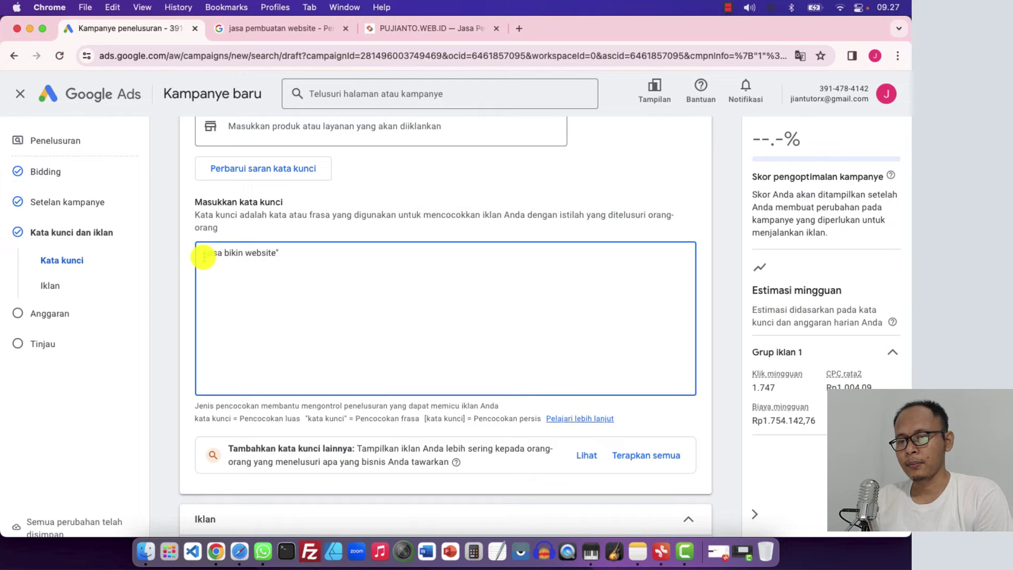
{"action": "left_click", "coordinate": [184, 305]}
Add the phrase-match keyword "jasa pembuatan website", bringing weekly estimated clicks to 1.544
{"action": "scroll", "coordinate": [266, 305], "scroll_direction": "down", "scroll_amount": 3}
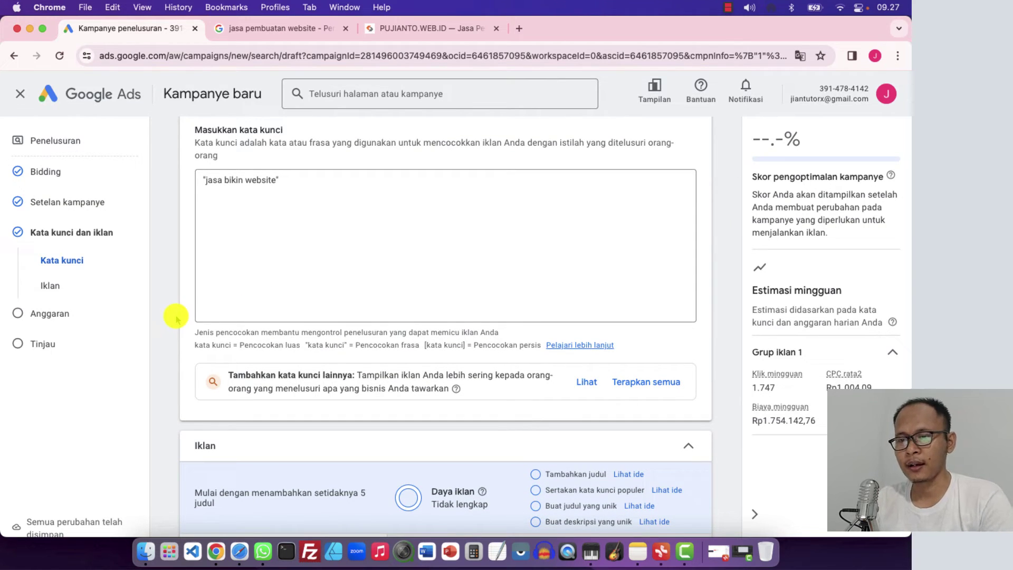
{"action": "scroll", "coordinate": [178, 318], "scroll_direction": "down", "scroll_amount": 2}
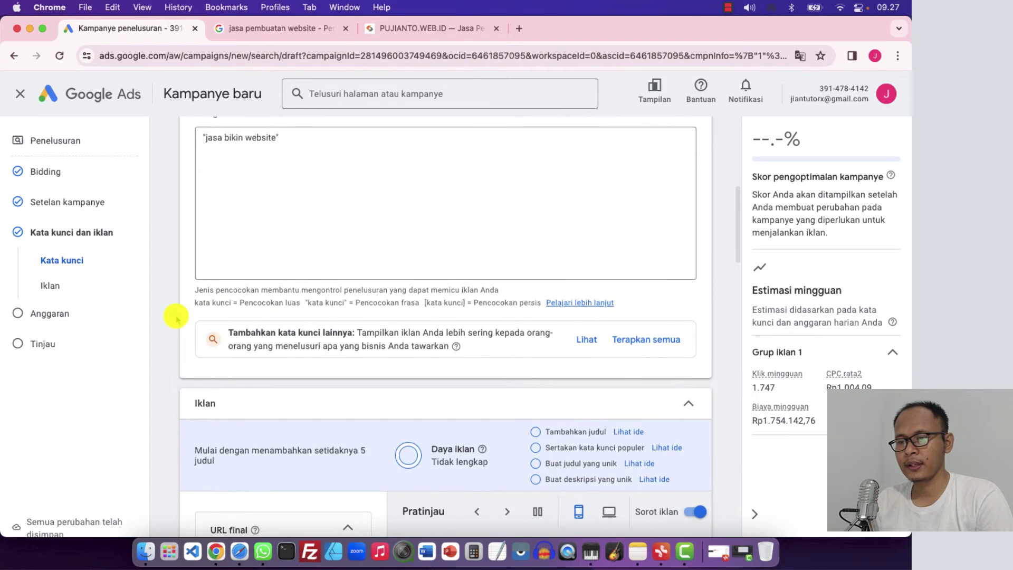
{"action": "scroll", "coordinate": [177, 318], "scroll_direction": "up", "scroll_amount": 3}
{"action": "left_click", "coordinate": [297, 205]}
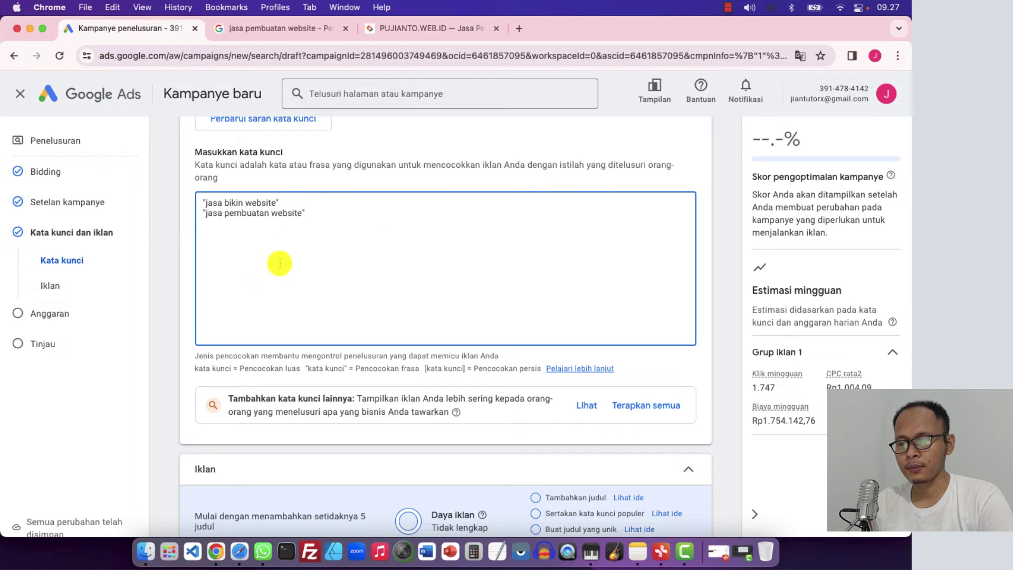
{"action": "scroll", "coordinate": [279, 263], "scroll_direction": "down", "scroll_amount": 3}
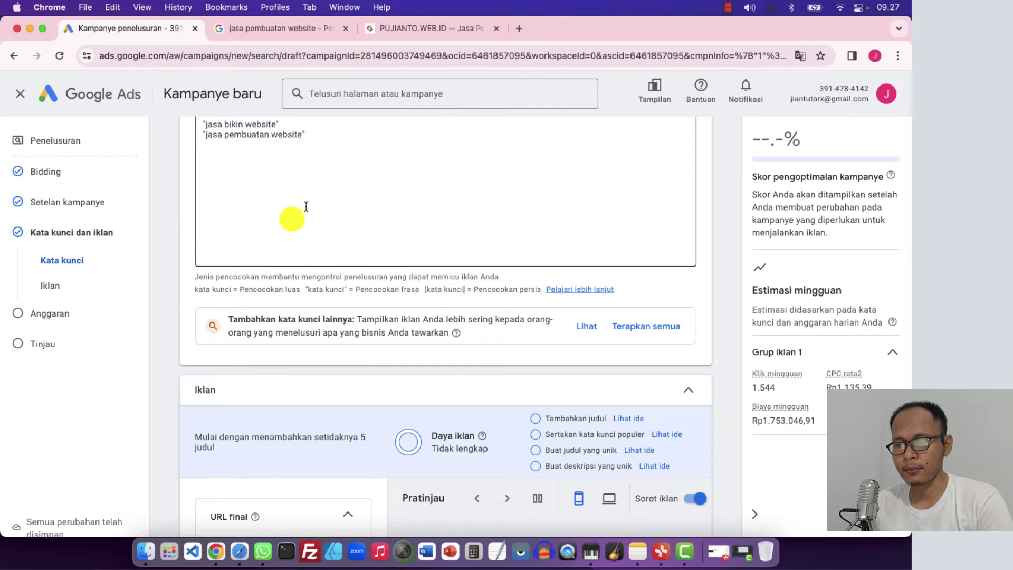
{"action": "left_click", "coordinate": [191, 297]}
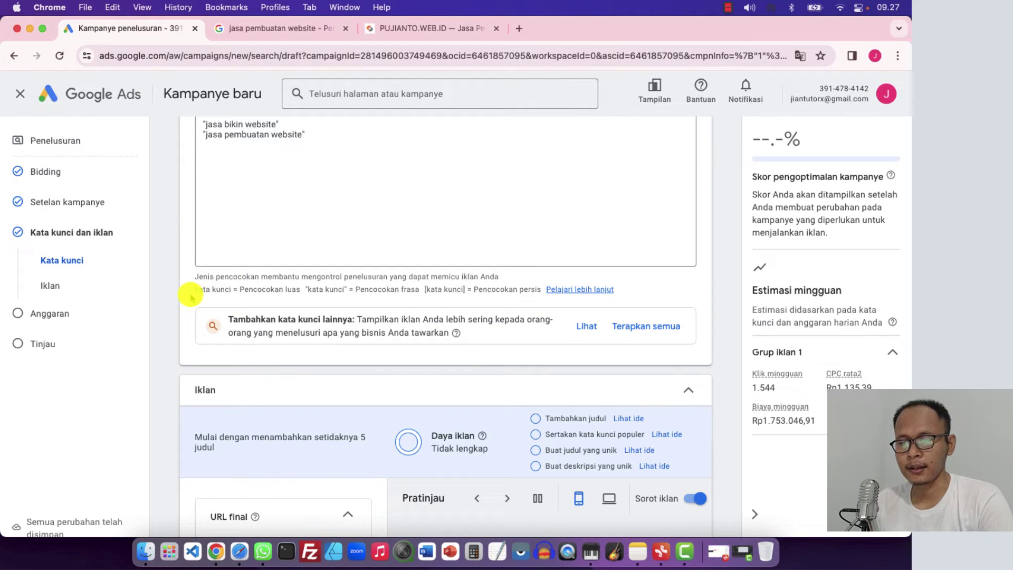
{"action": "scroll", "coordinate": [191, 297], "scroll_direction": "down", "scroll_amount": 3}
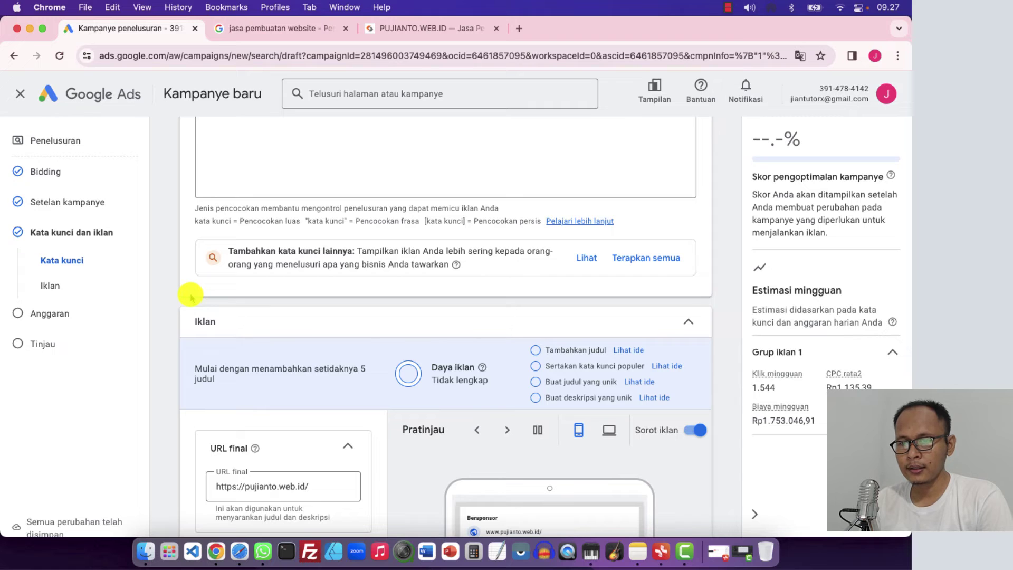
{"action": "scroll", "coordinate": [191, 296], "scroll_direction": "down", "scroll_amount": 3}
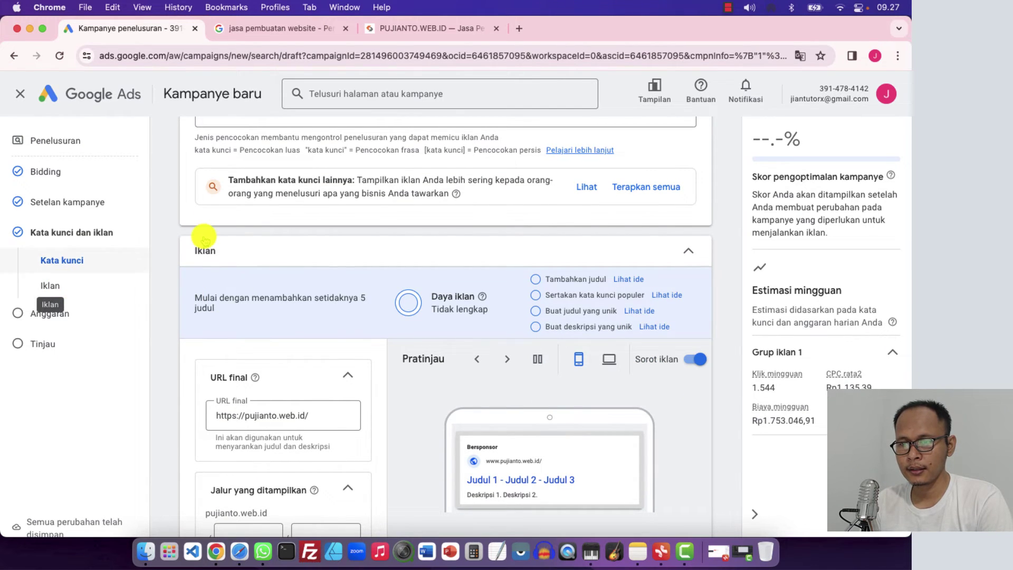
{"action": "scroll", "coordinate": [202, 236], "scroll_direction": "up", "scroll_amount": 7}
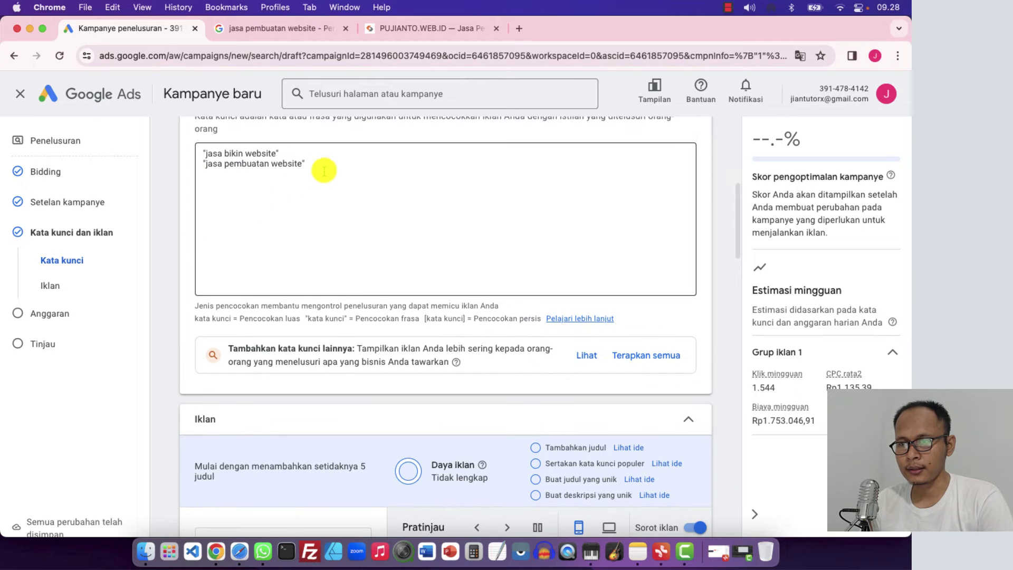
{"action": "left_click", "coordinate": [325, 168]}
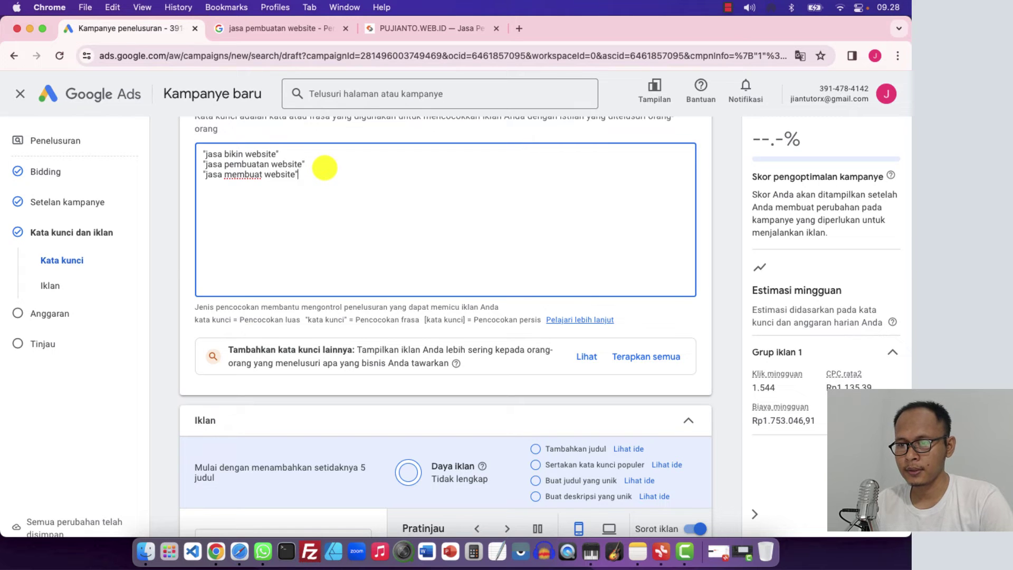
Move down to the ad section and select the Final URL field
{"action": "left_click", "coordinate": [181, 260]}
{"action": "scroll", "coordinate": [181, 262], "scroll_direction": "down", "scroll_amount": 2}
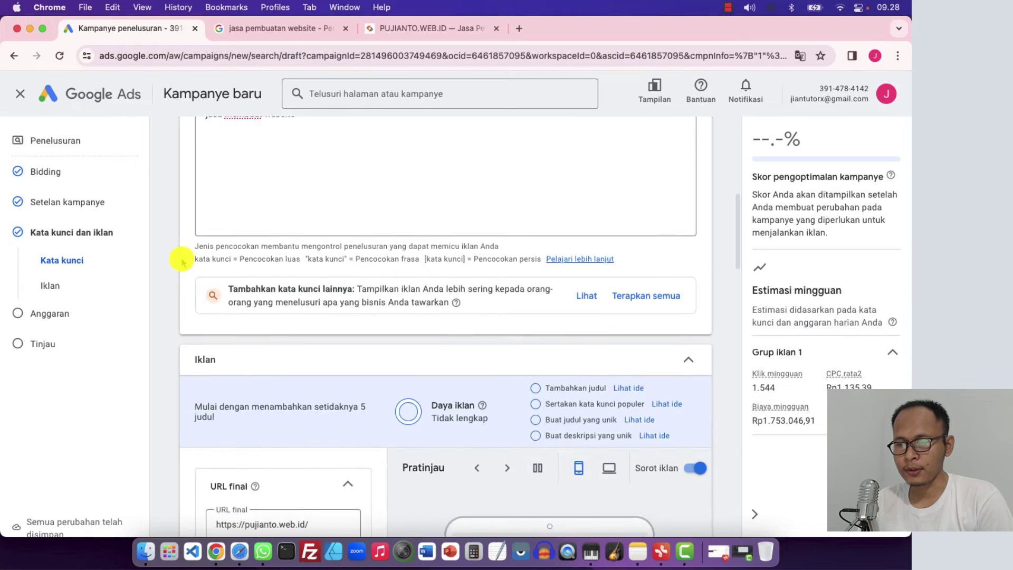
{"action": "scroll", "coordinate": [181, 259], "scroll_direction": "down", "scroll_amount": 4}
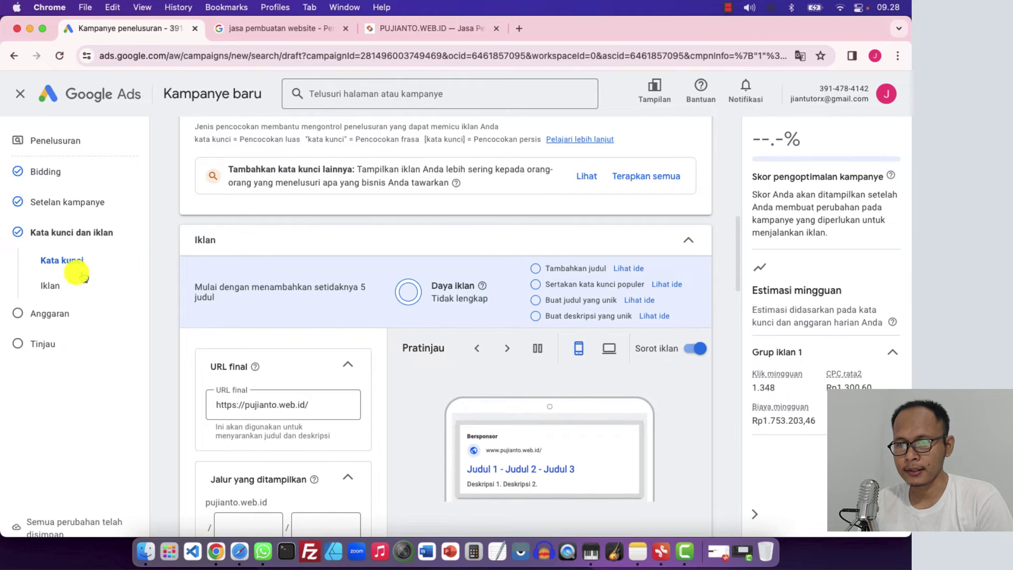
{"action": "scroll", "coordinate": [170, 285], "scroll_direction": "down", "scroll_amount": 2}
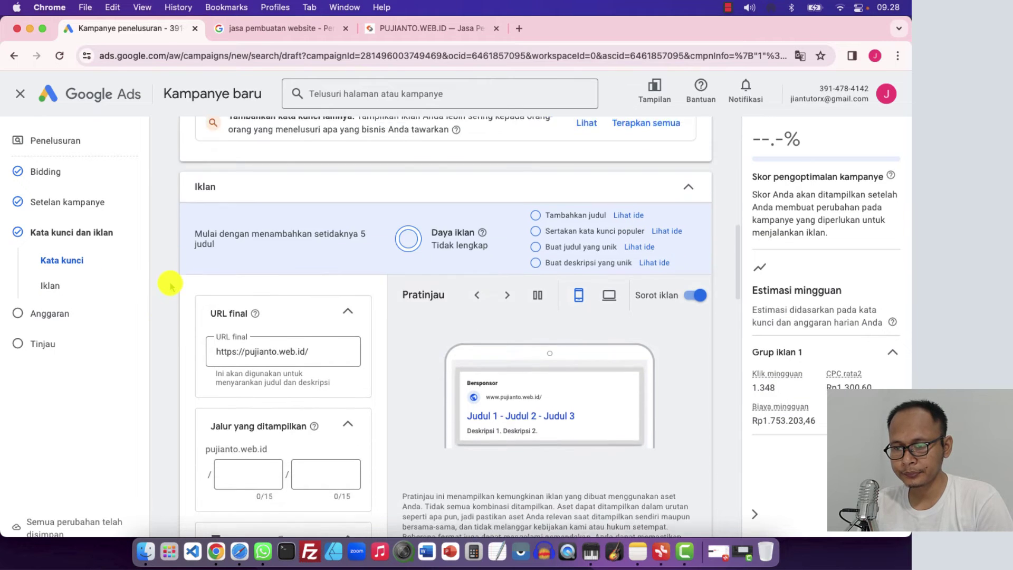
{"action": "scroll", "coordinate": [170, 285], "scroll_direction": "down", "scroll_amount": 1}
{"action": "scroll", "coordinate": [170, 285], "scroll_direction": "down", "scroll_amount": 3}
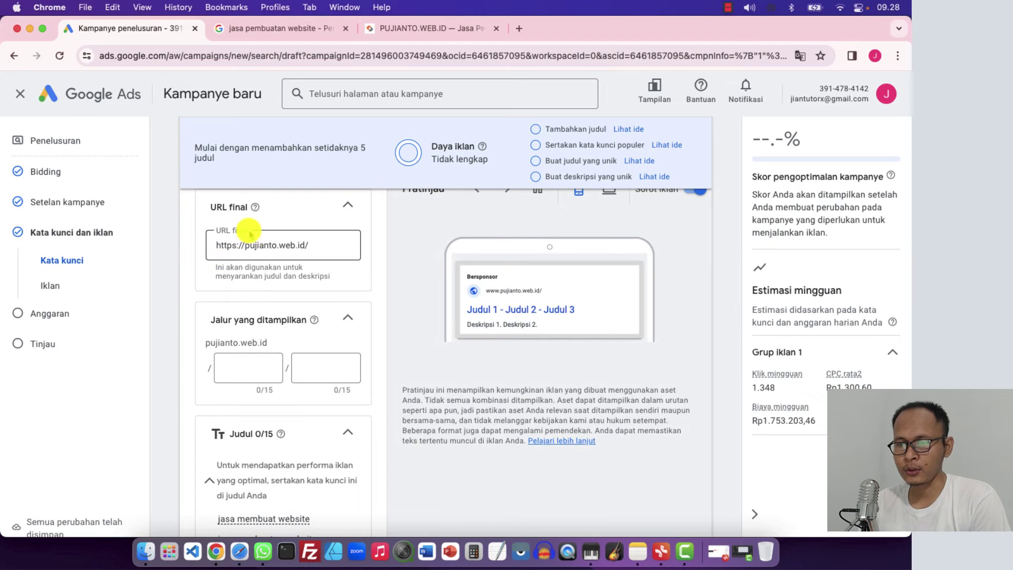
{"action": "scroll", "coordinate": [194, 256], "scroll_direction": "up", "scroll_amount": 1}
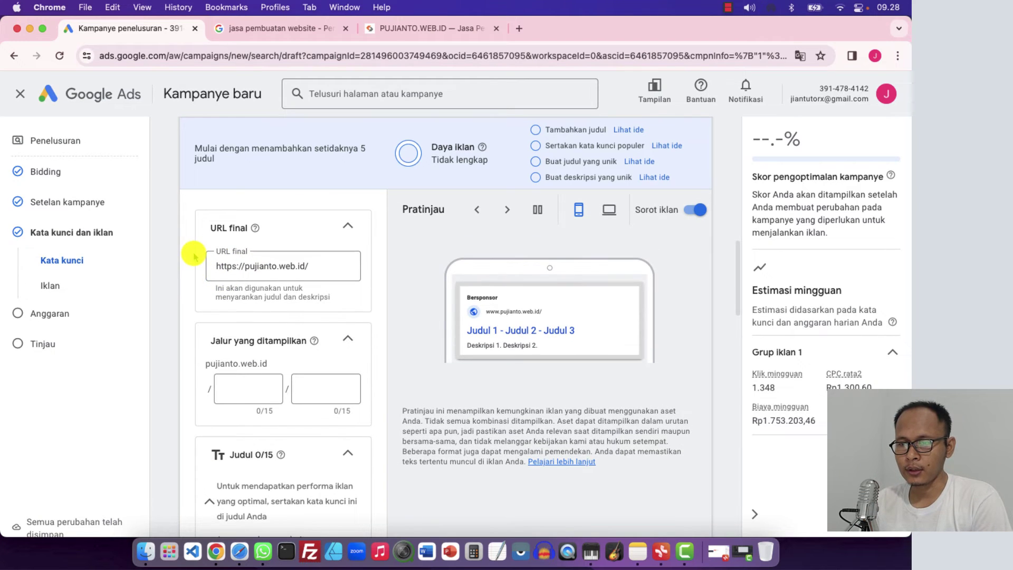
{"action": "left_click", "coordinate": [313, 266]}
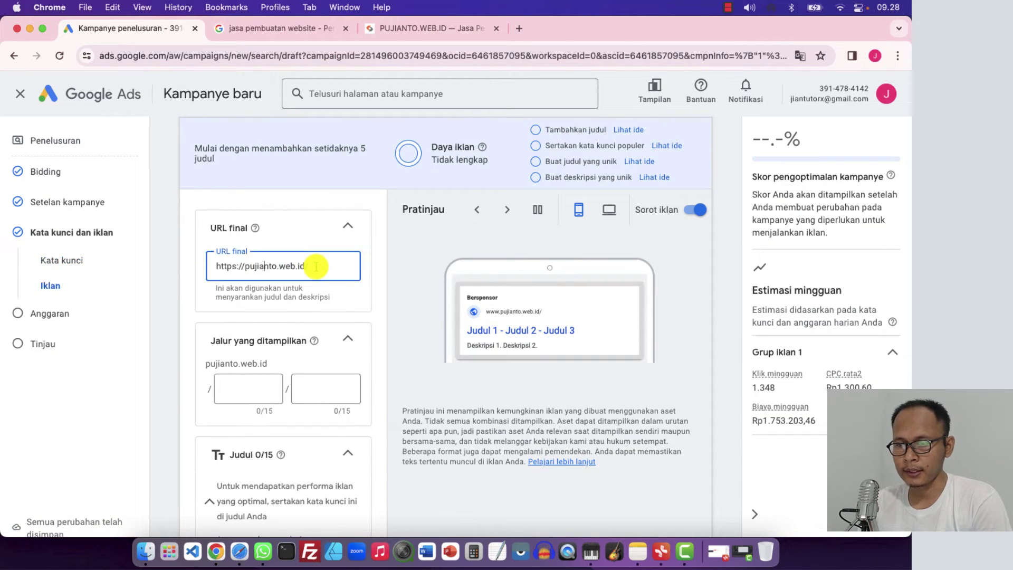
Open the FN Digital Code sponsored ad from the jasa pembuatan website results
{"action": "left_click", "coordinate": [258, 28]}
{"action": "scroll", "coordinate": [55, 320], "scroll_direction": "down", "scroll_amount": 2}
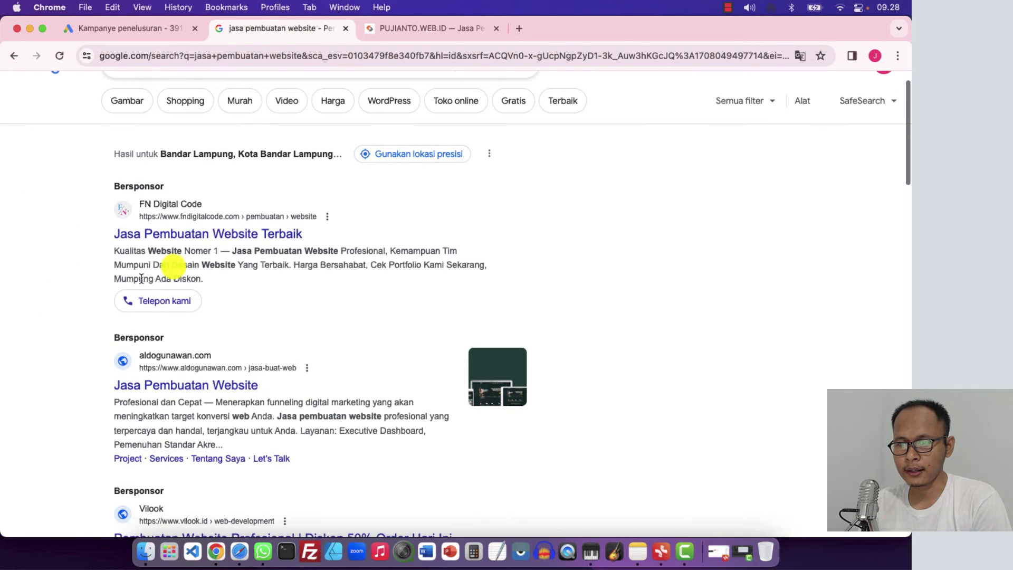
{"action": "left_click", "coordinate": [264, 236]}
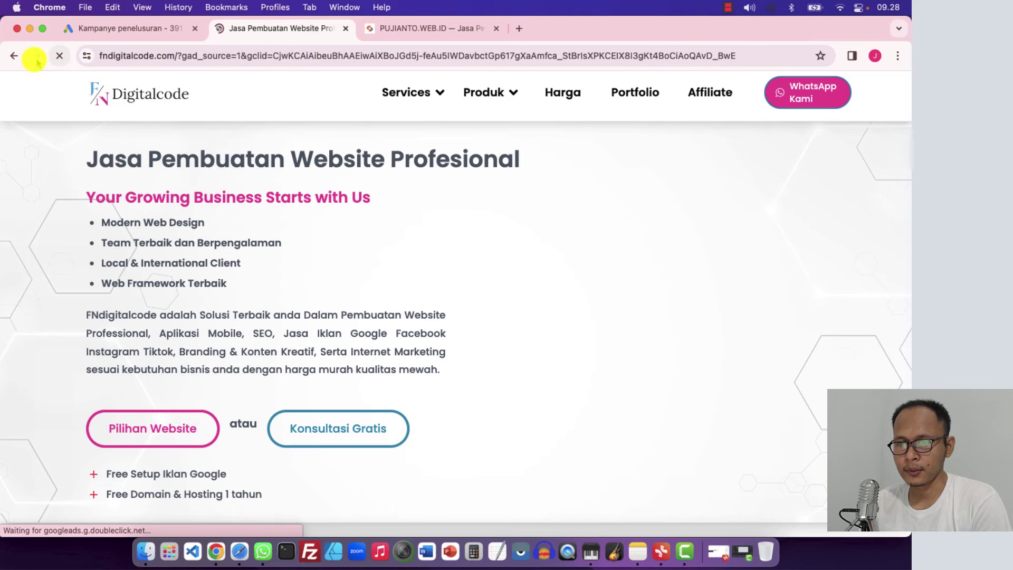
Go back from the FN Digitalcode page to the results, then to the campaign's ad step
{"action": "left_click", "coordinate": [16, 56]}
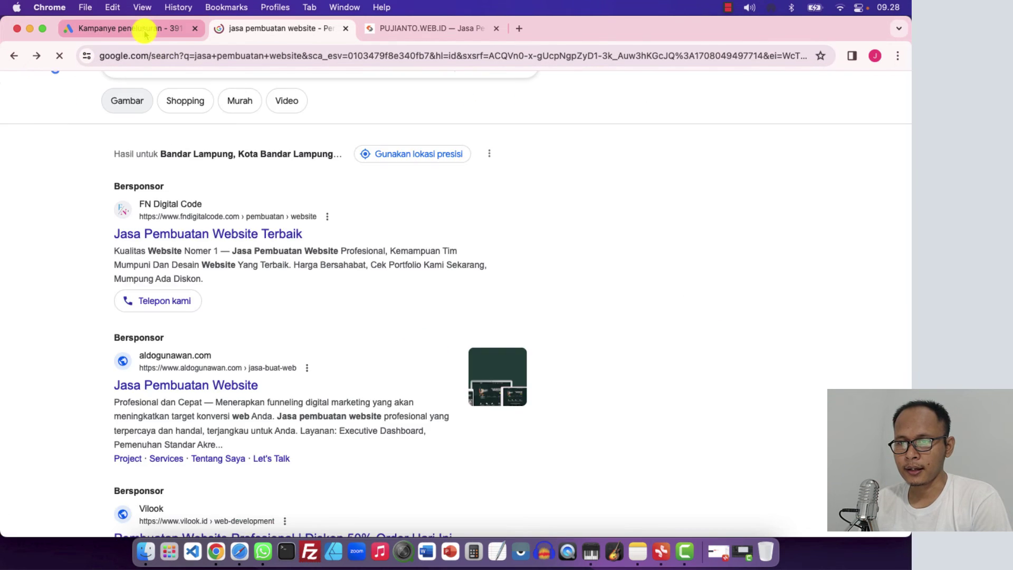
{"action": "left_click", "coordinate": [145, 34]}
{"action": "left_click", "coordinate": [338, 266]}
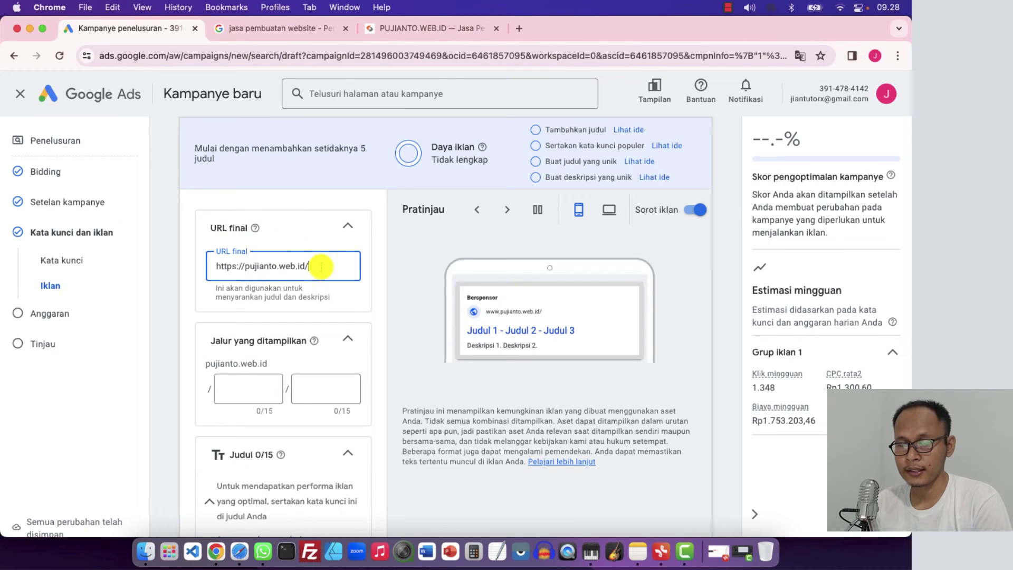
Select the ad's first display path field and compare with FN Digital Code's pembuatan › website path
{"action": "left_click", "coordinate": [182, 330]}
{"action": "scroll", "coordinate": [182, 330], "scroll_direction": "down", "scroll_amount": 2}
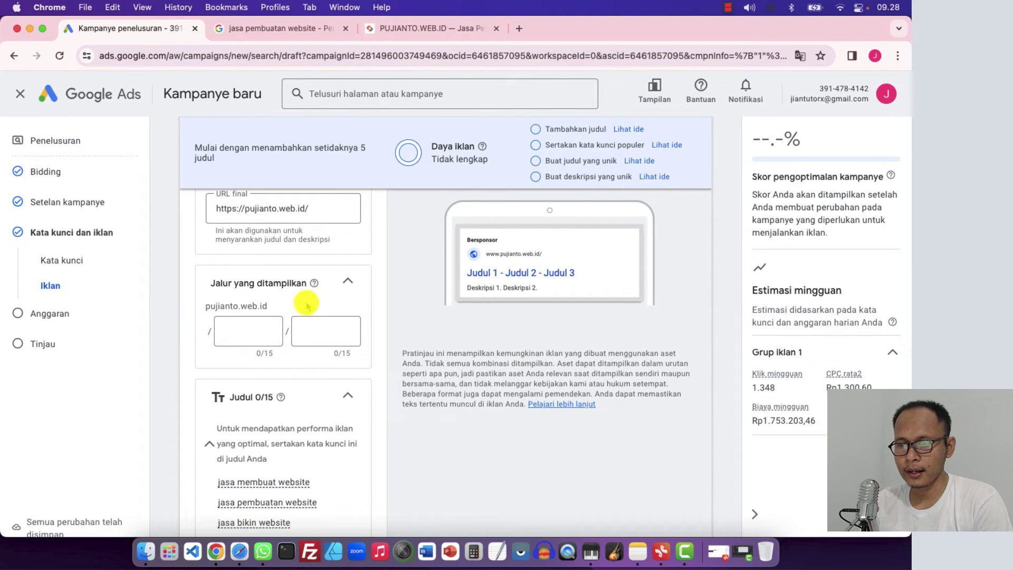
{"action": "left_click", "coordinate": [235, 334]}
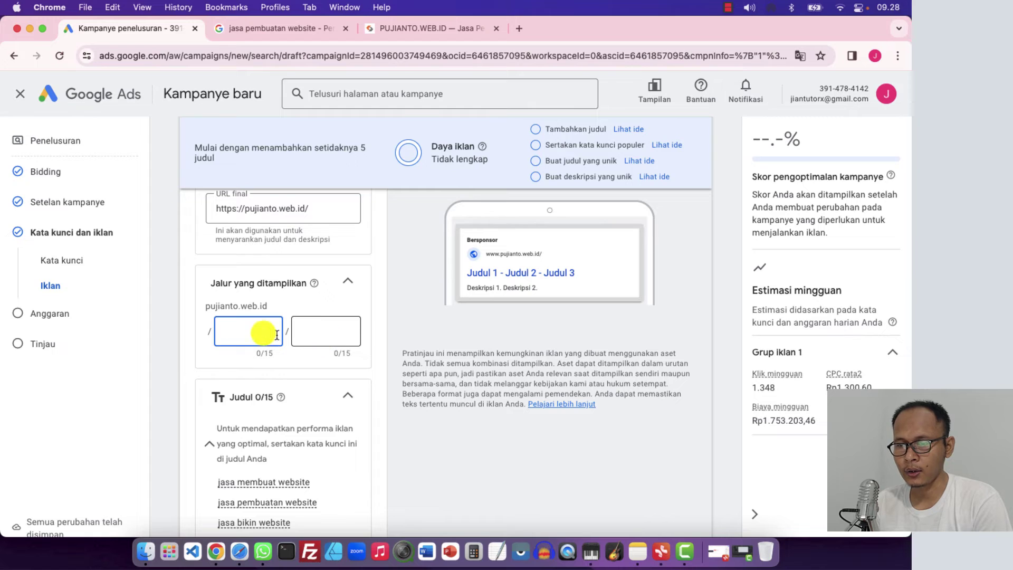
{"action": "left_click", "coordinate": [274, 28]}
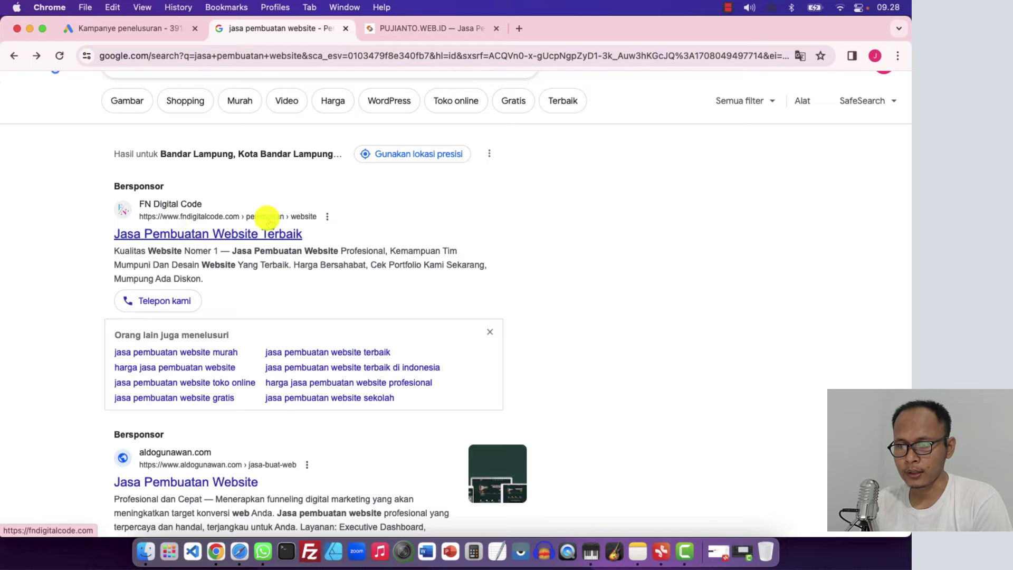
Open FN Digital Code's ad in a new tab at plain fndigitalcode.com without tracking parameters
{"action": "right_click", "coordinate": [197, 233]}
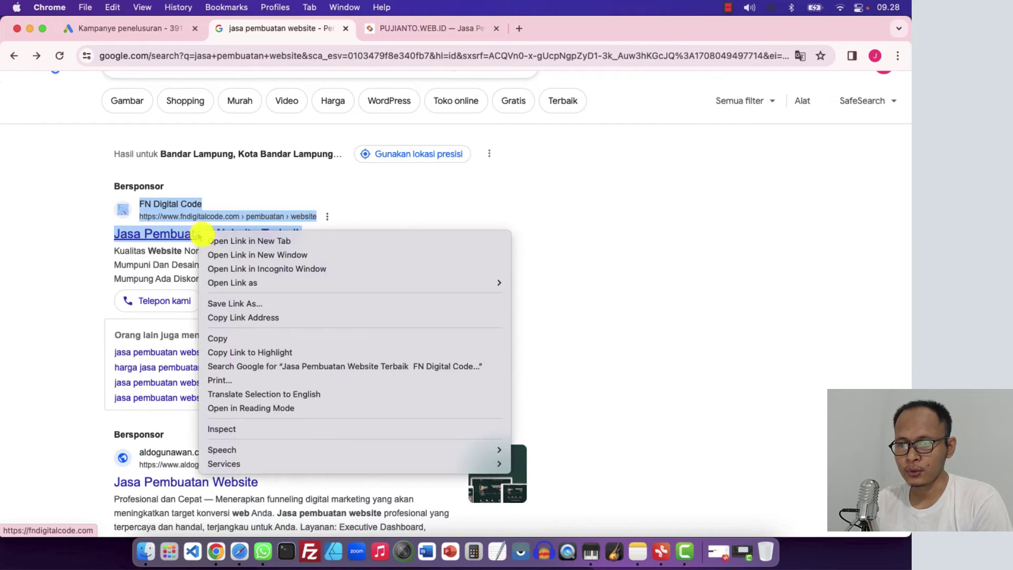
{"action": "left_click", "coordinate": [220, 237]}
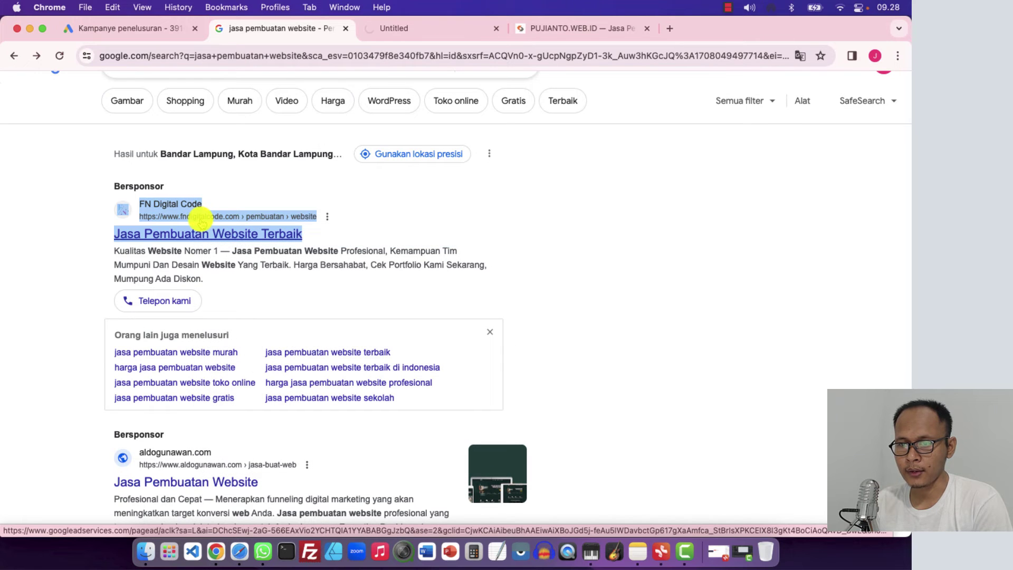
{"action": "left_click", "coordinate": [433, 28]}
{"action": "left_click_drag", "start_coordinate": [177, 57], "coordinate": [191, 77]}
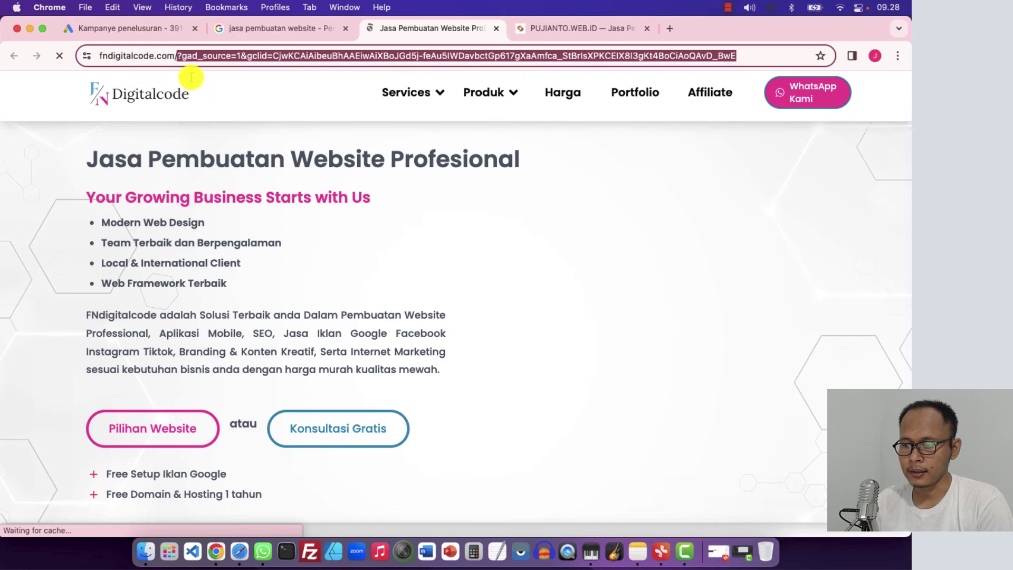
{"action": "key", "text": "BackSpace"}
{"action": "key", "text": "Return"}
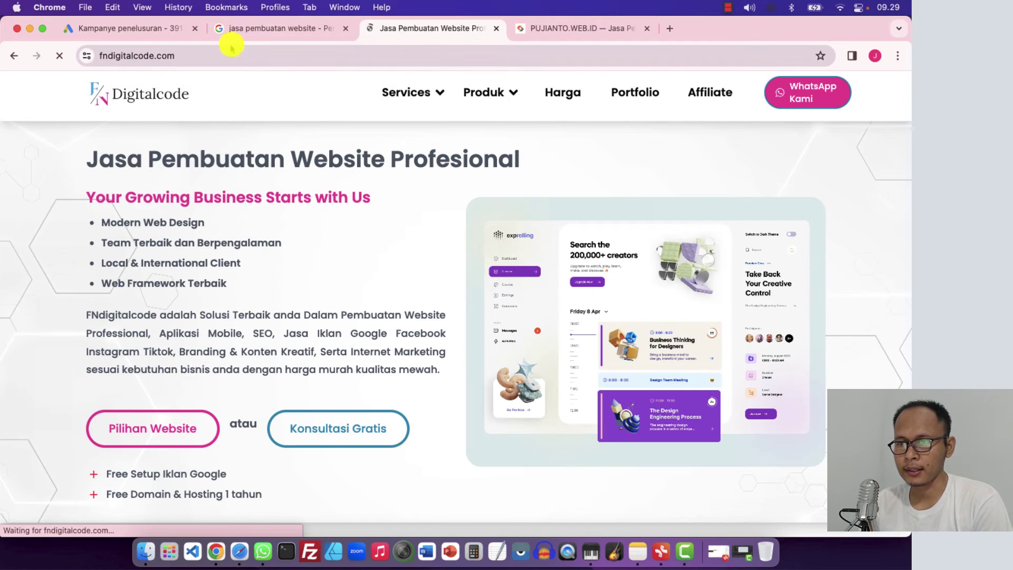
{"action": "left_click", "coordinate": [277, 28]}
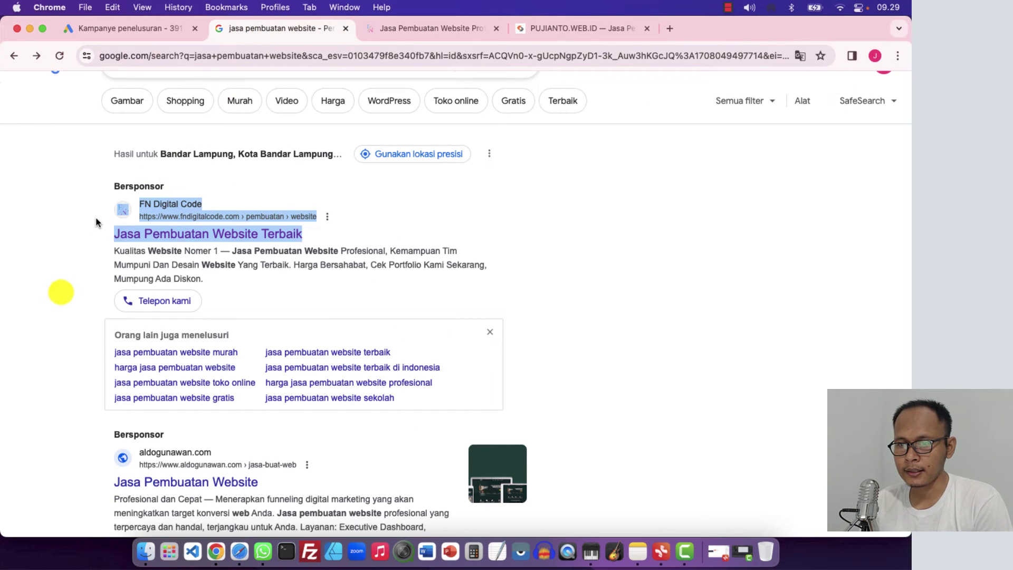
{"action": "left_click", "coordinate": [51, 299]}
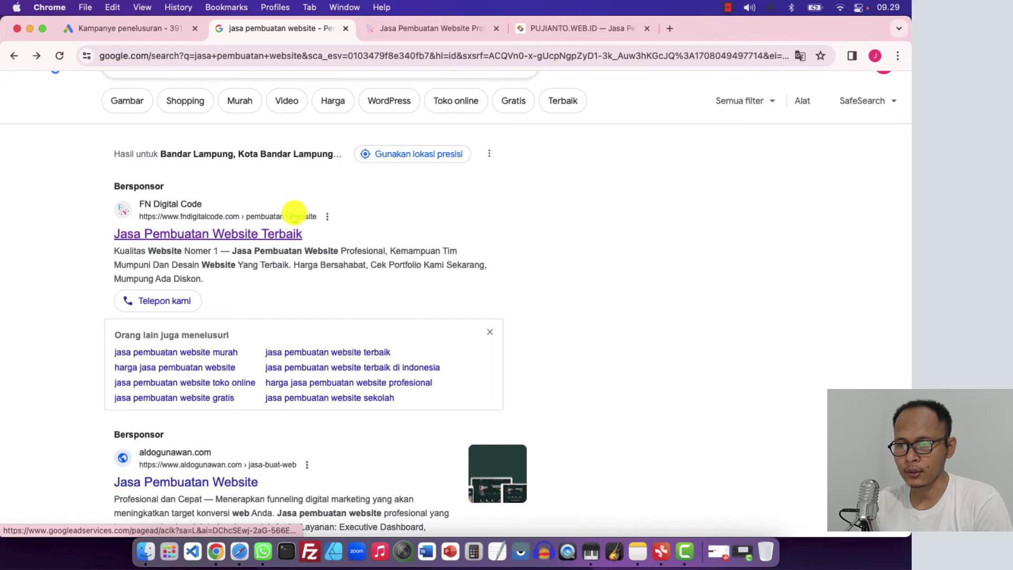
{"action": "left_click", "coordinate": [163, 33]}
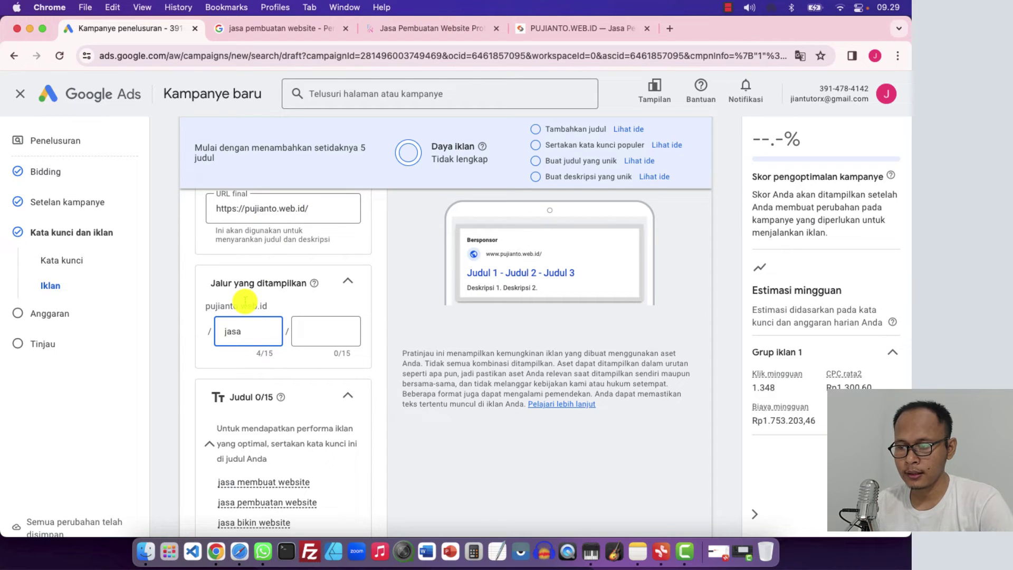
Try 'website' as the second display path after 'jasa' and check the preview URL
{"action": "left_click", "coordinate": [245, 301]}
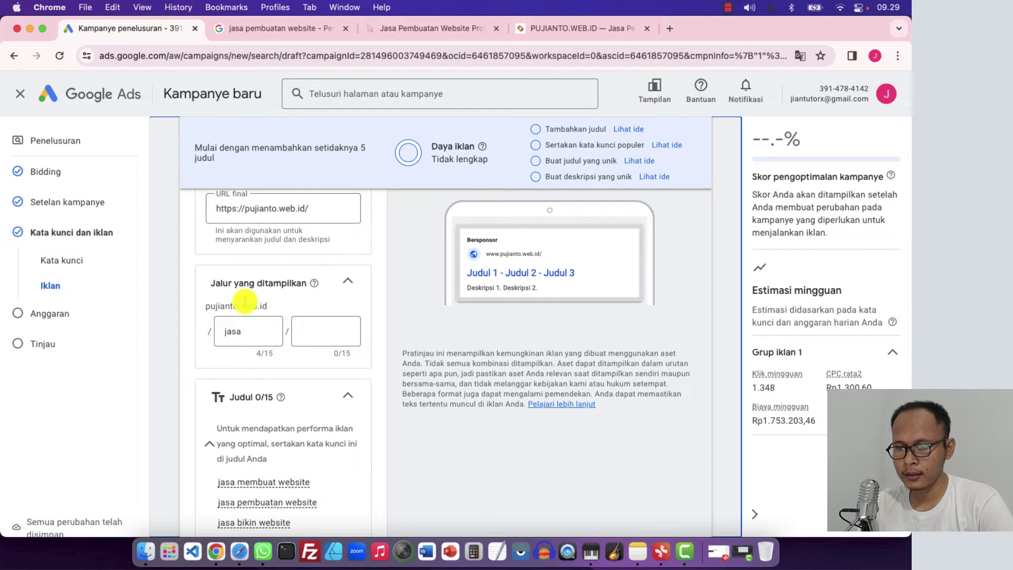
{"action": "left_click", "coordinate": [253, 331]}
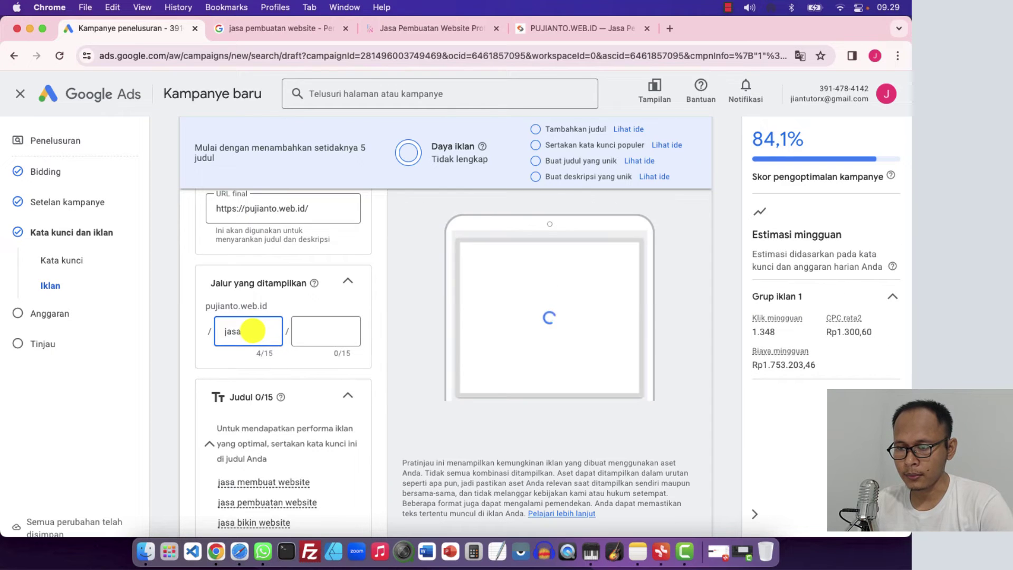
{"action": "left_click", "coordinate": [313, 331]}
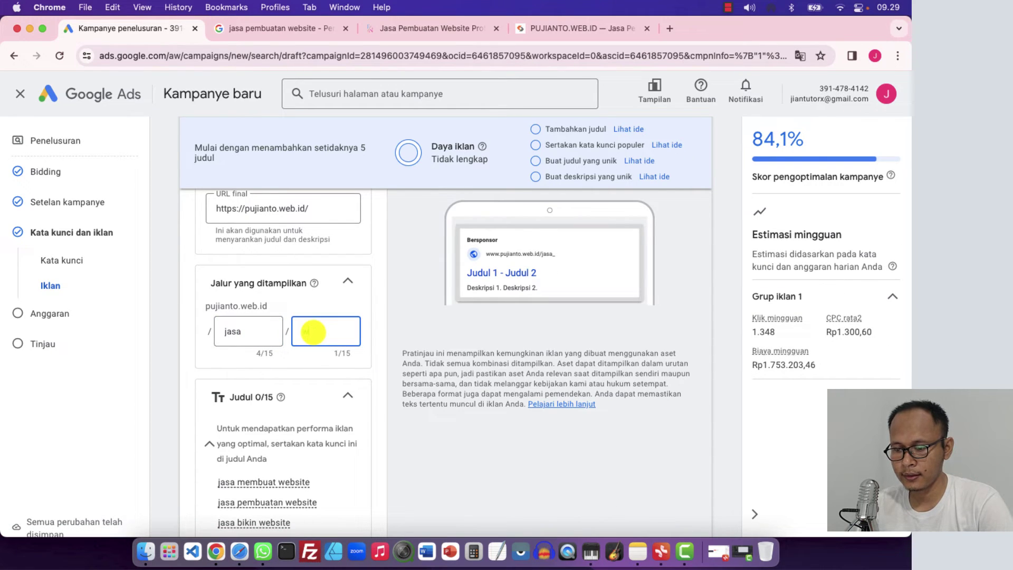
{"action": "type", "text": "website"}
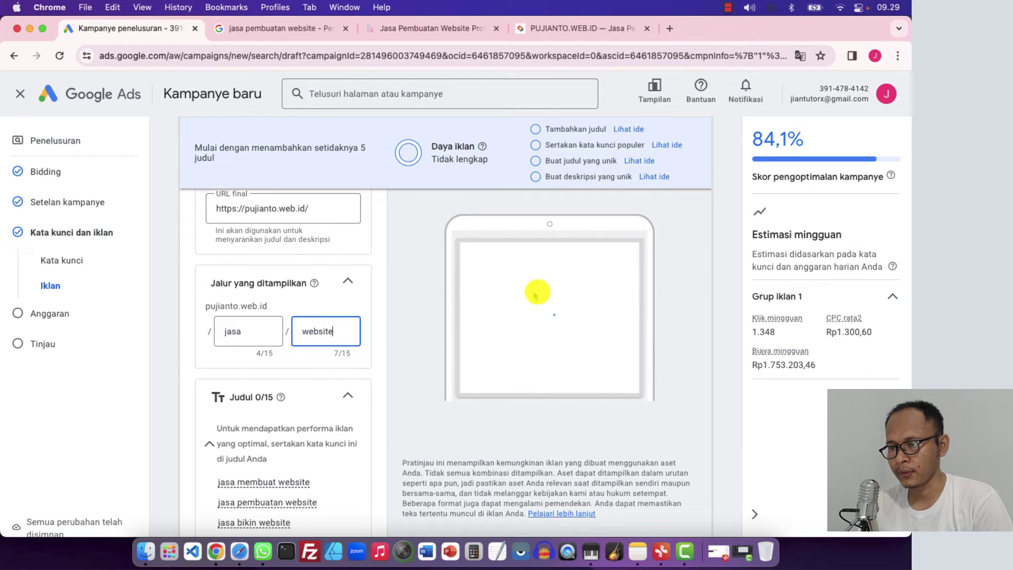
{"action": "left_click", "coordinate": [424, 330]}
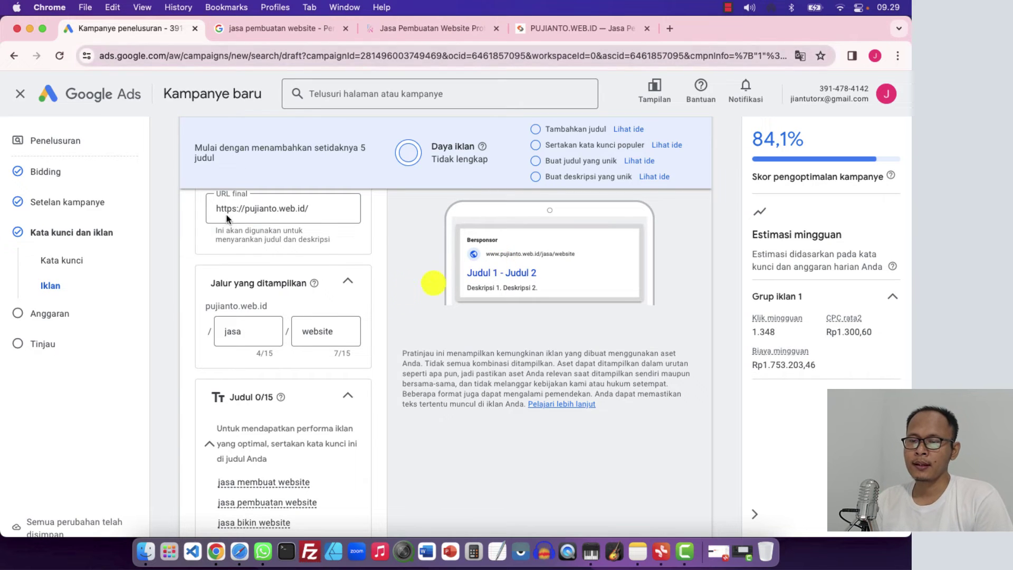
Clear the 'jasa' and 'website' text so both display path fields are empty
{"action": "left_click", "coordinate": [247, 330]}
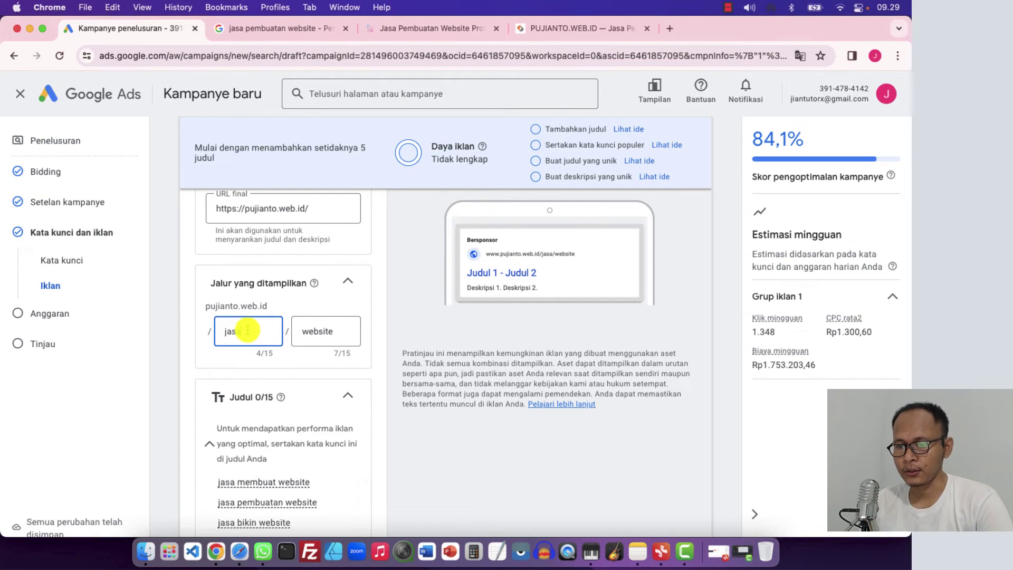
{"action": "key", "text": "BackSpace"}
{"action": "left_click", "coordinate": [327, 332]}
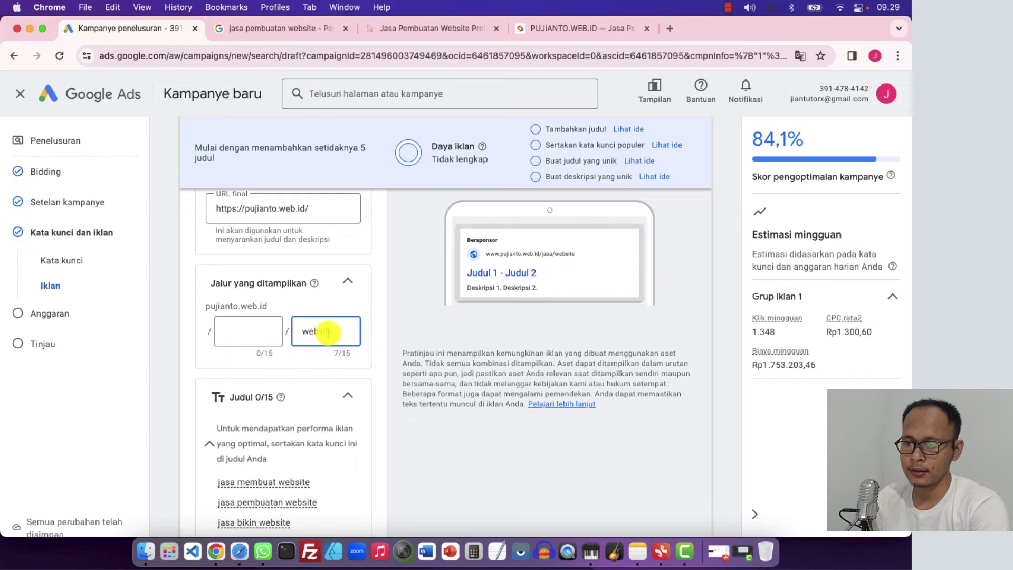
{"action": "left_click", "coordinate": [171, 334]}
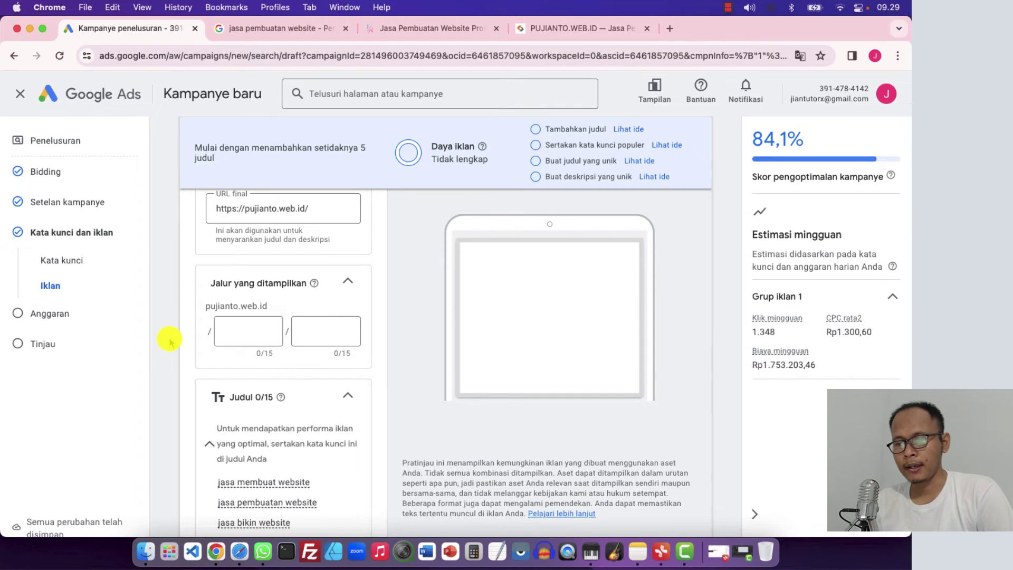
Enter the first headline 'Cari Jasa Pembuatan Website?'
{"action": "scroll", "coordinate": [169, 341], "scroll_direction": "down", "scroll_amount": 4}
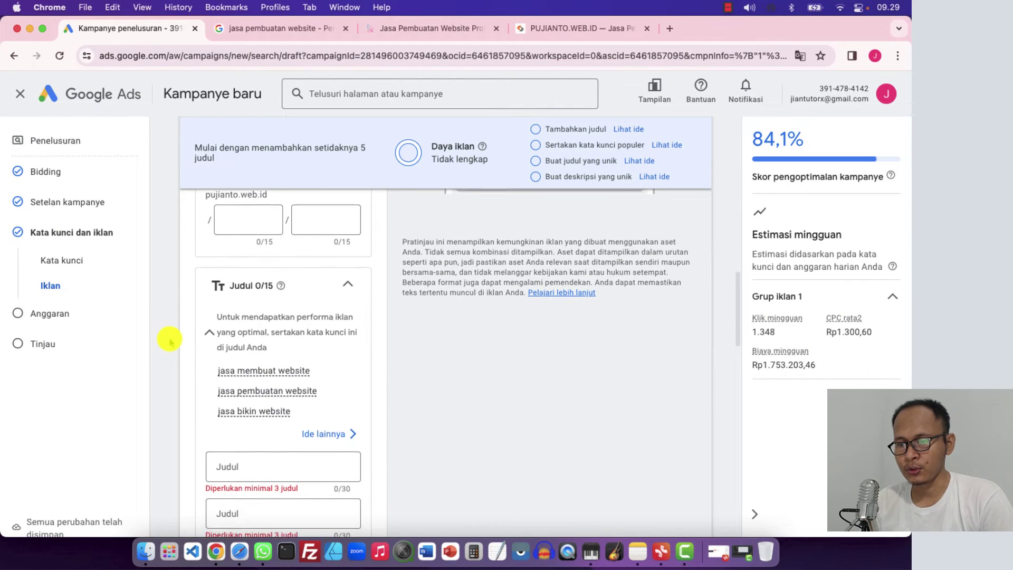
{"action": "scroll", "coordinate": [170, 342], "scroll_direction": "down", "scroll_amount": 2}
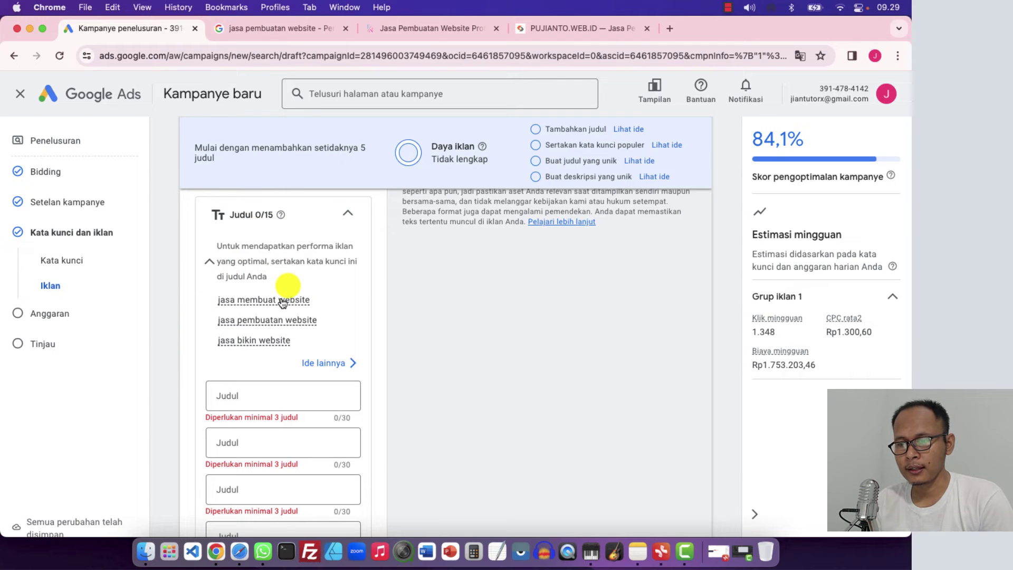
{"action": "scroll", "coordinate": [287, 282], "scroll_direction": "down", "scroll_amount": 1}
{"action": "mouse_move", "coordinate": [285, 279]}
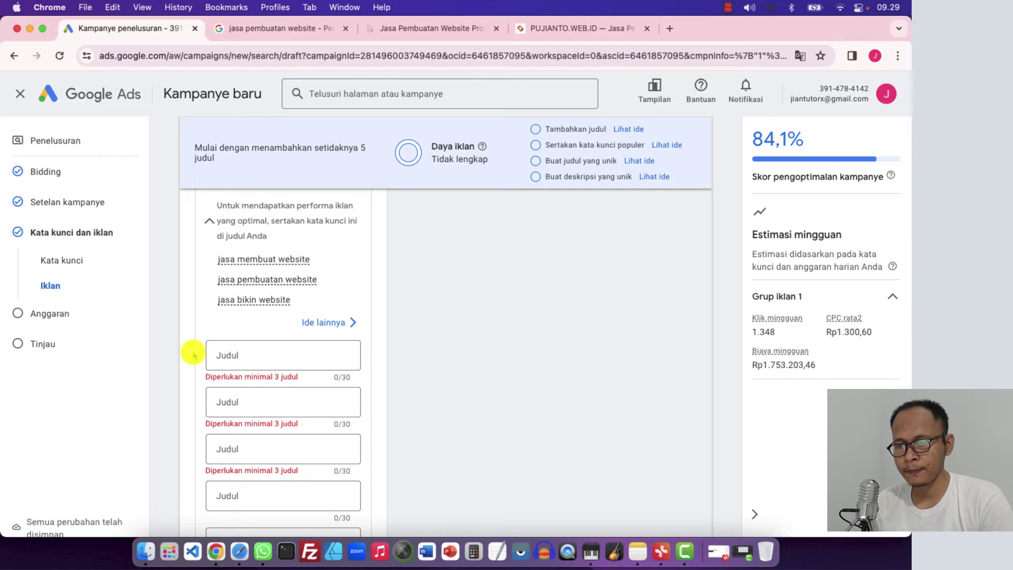
{"action": "scroll", "coordinate": [172, 349], "scroll_direction": "up", "scroll_amount": 1}
{"action": "scroll", "coordinate": [172, 349], "scroll_direction": "up", "scroll_amount": 1}
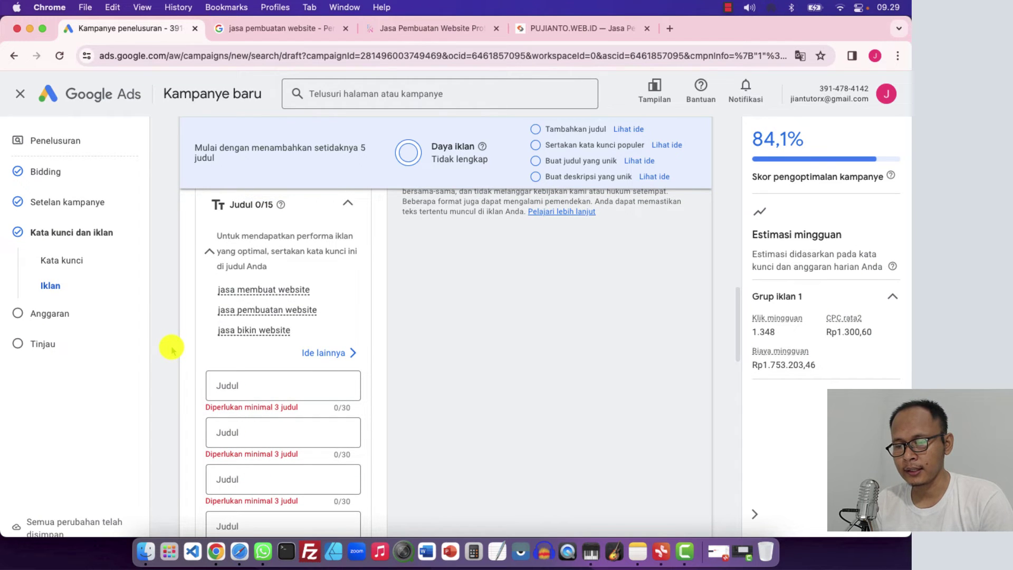
{"action": "scroll", "coordinate": [172, 349], "scroll_direction": "down", "scroll_amount": 1}
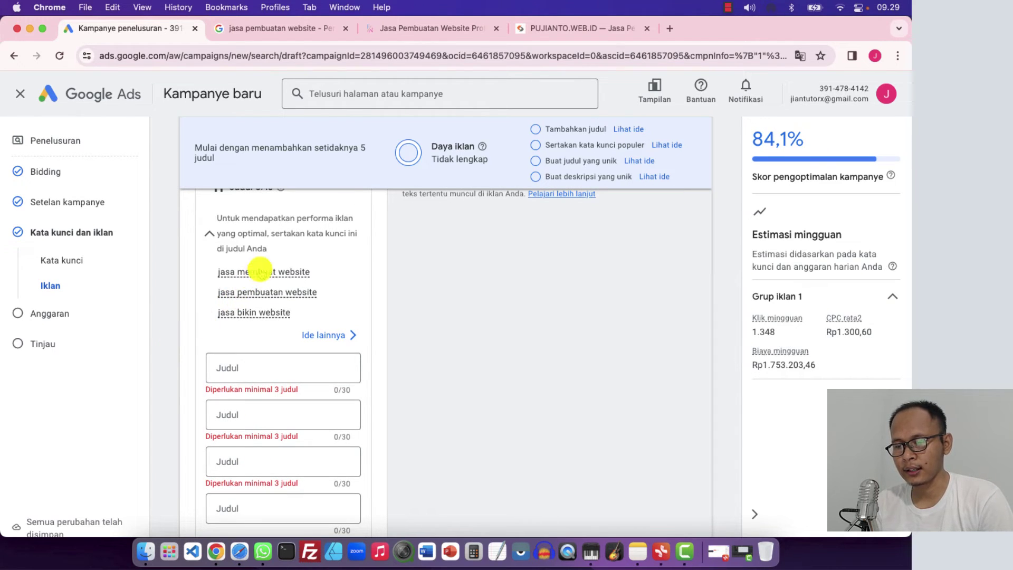
{"action": "mouse_move", "coordinate": [266, 304]}
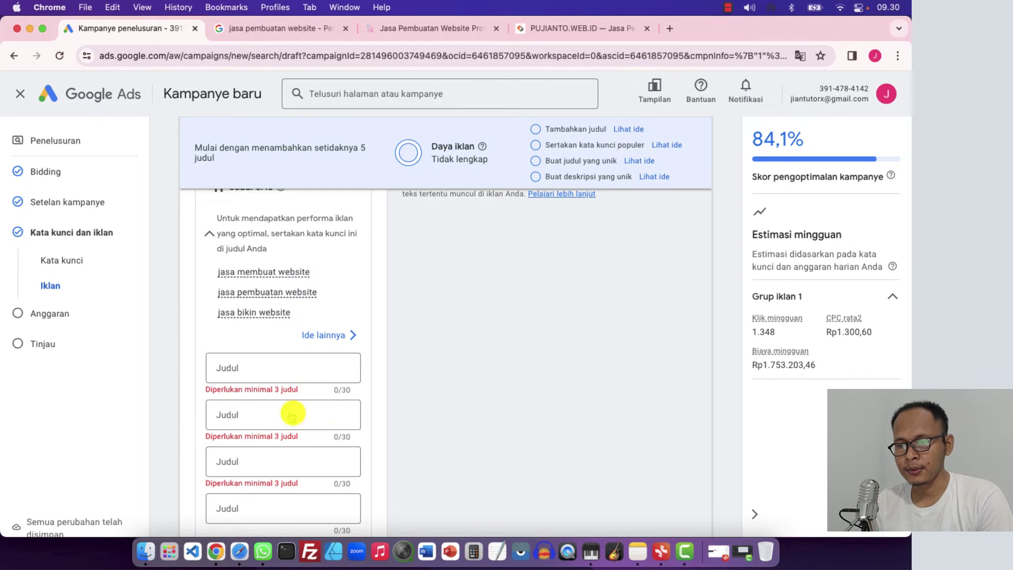
{"action": "left_click", "coordinate": [295, 366]}
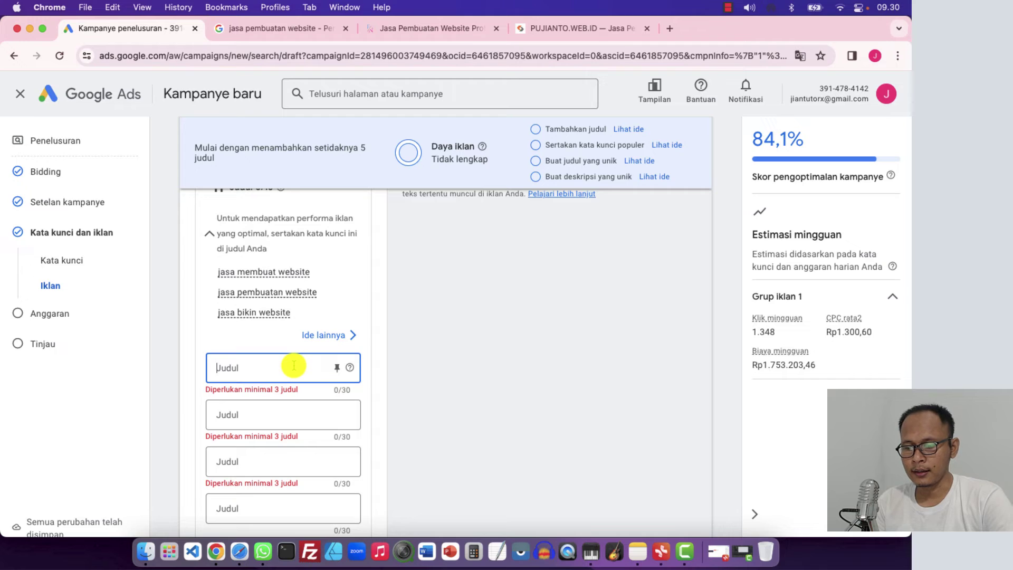
{"action": "type", "text": "Cari Jasa Pembuatan"}
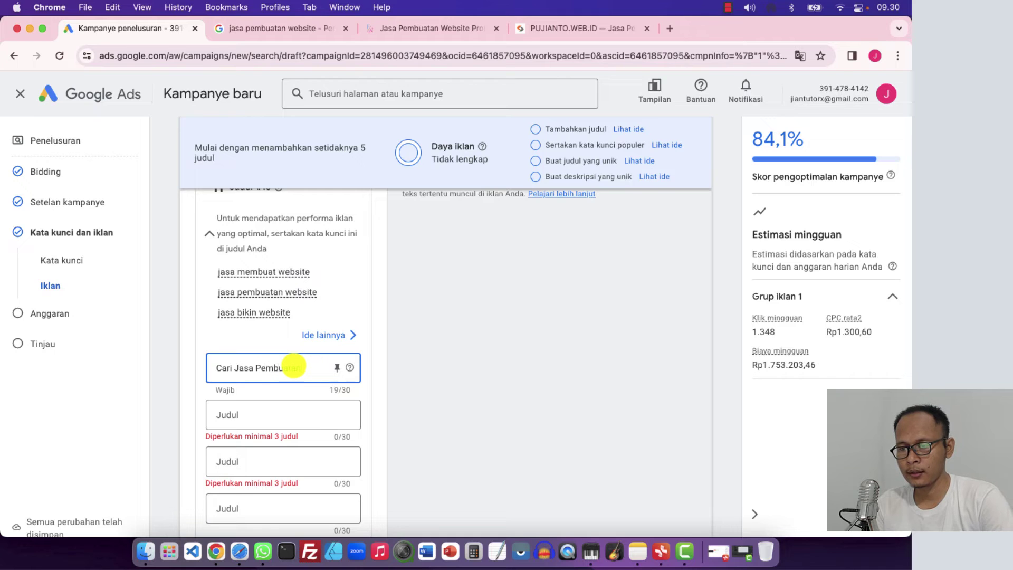
{"action": "type", "text": "Website?"}
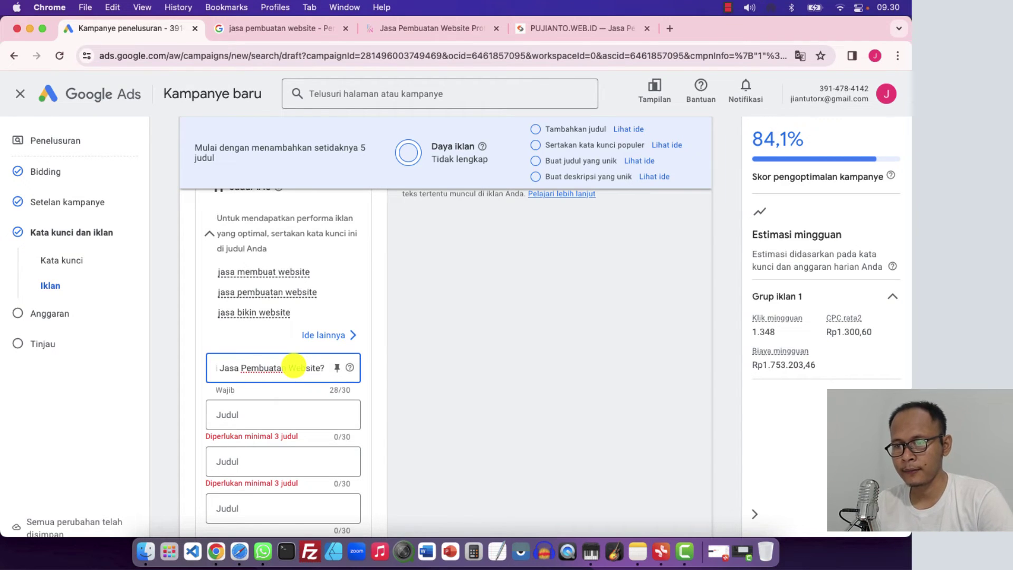
Enter a second headline beginning 'Kami' and ending with 'Website'
{"action": "left_click", "coordinate": [245, 416]}
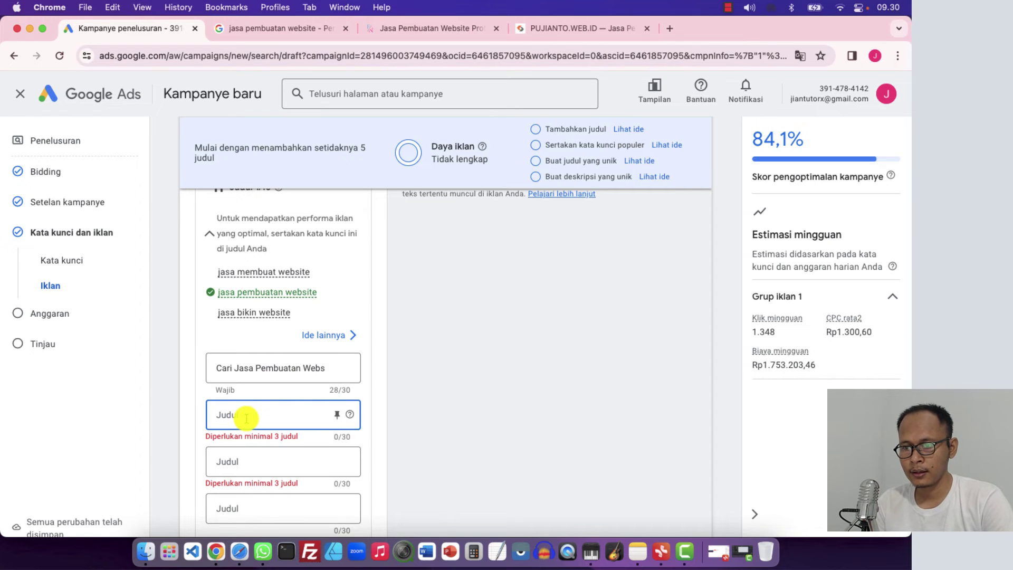
{"action": "type", "text": "Kami Adalah Jasa"}
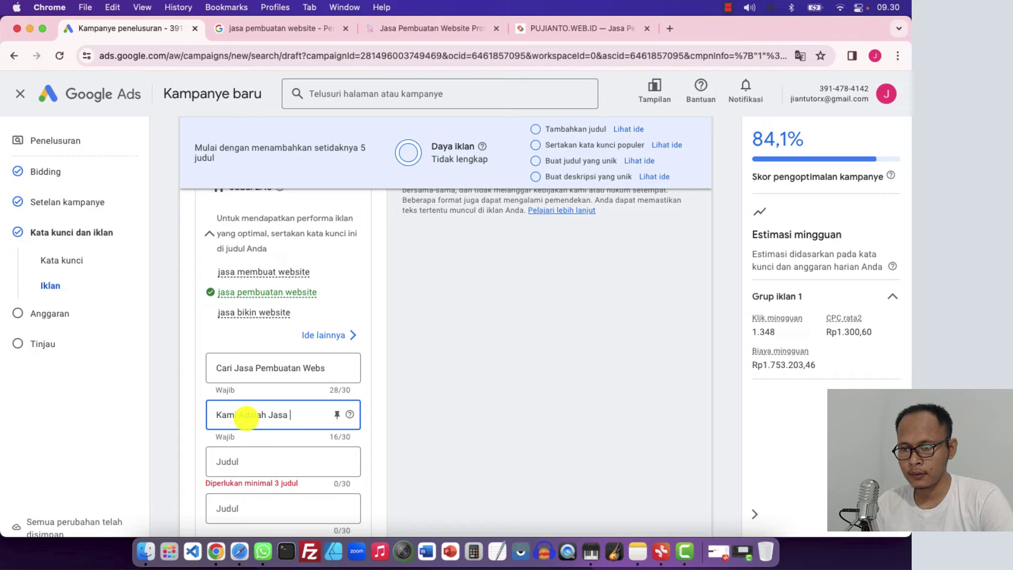
{"action": "type", "text": "Website"}
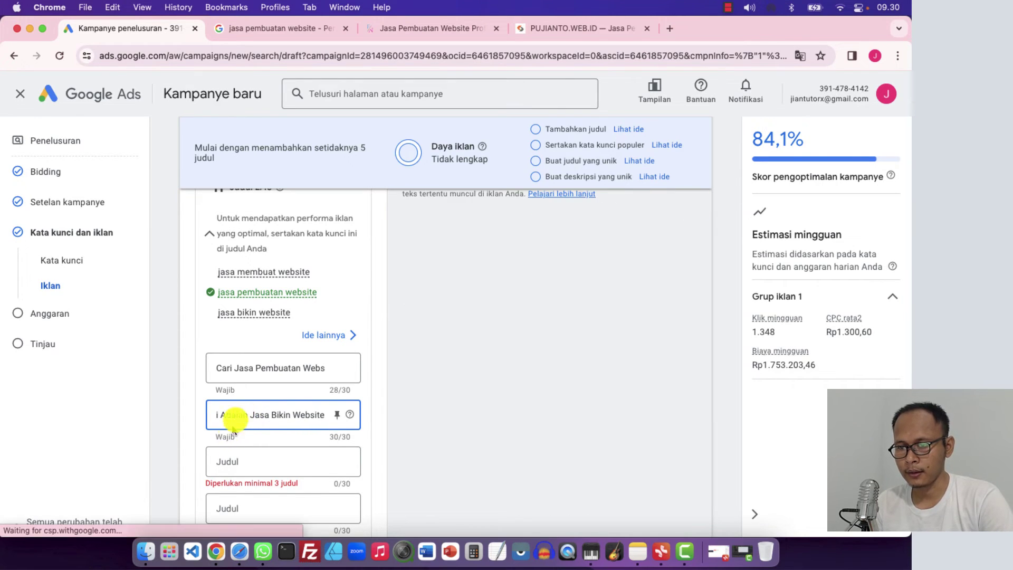
Enter a third headline about 'Jasa Mebuatan Website', trimmed to fit 30 characters
{"action": "left_click", "coordinate": [242, 459]}
{"action": "type", "text": "Sedang Butuh"}
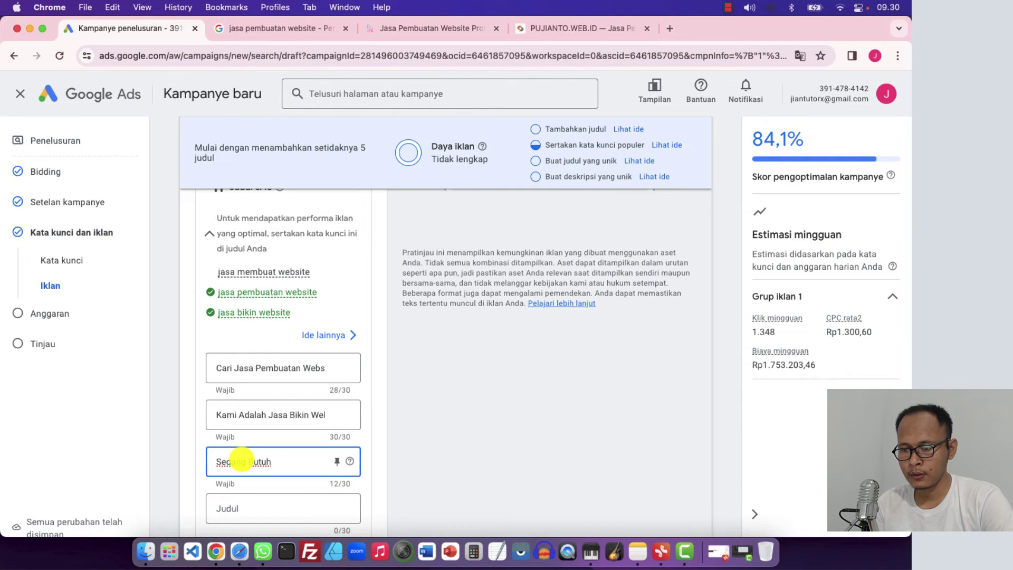
{"action": "type", "text": "J"}
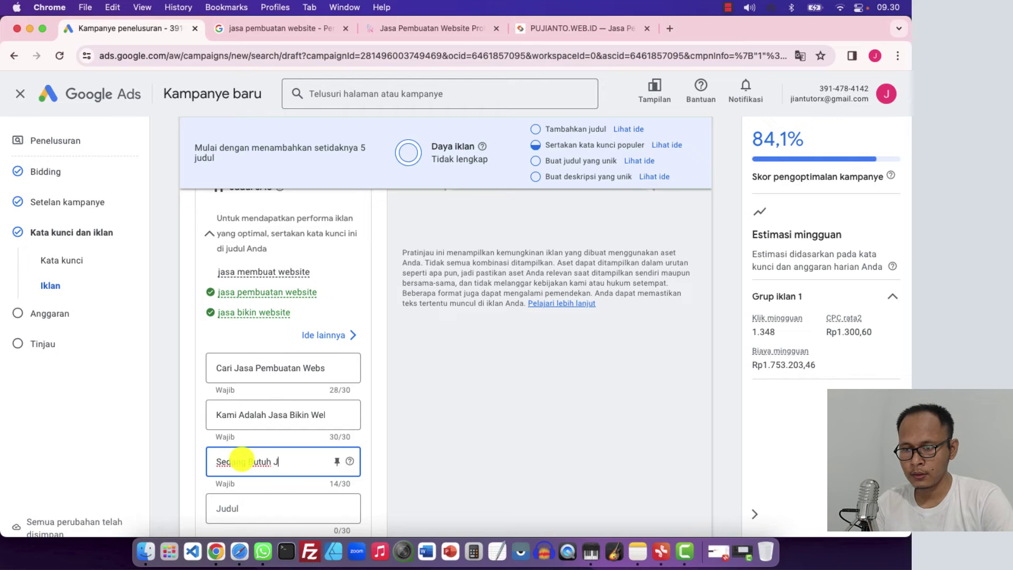
{"action": "type", "text": "asa Mebuatan "}
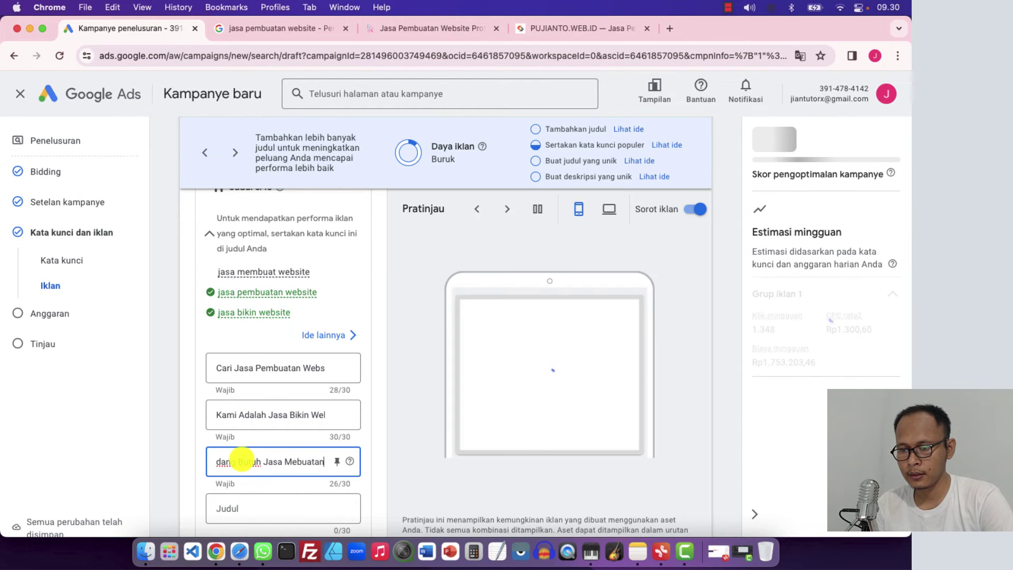
{"action": "type", "text": "W"}
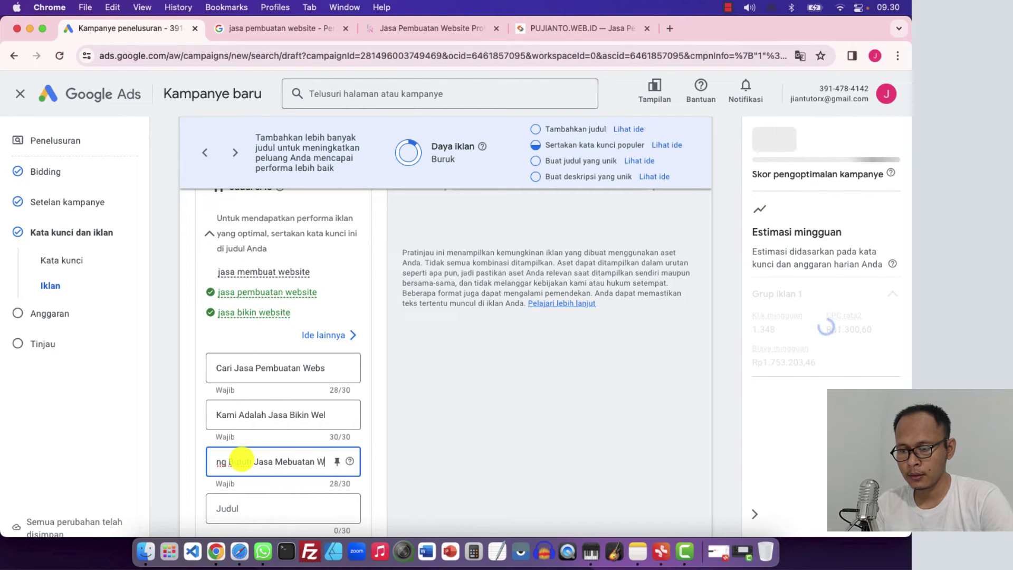
{"action": "type", "text": "eb"}
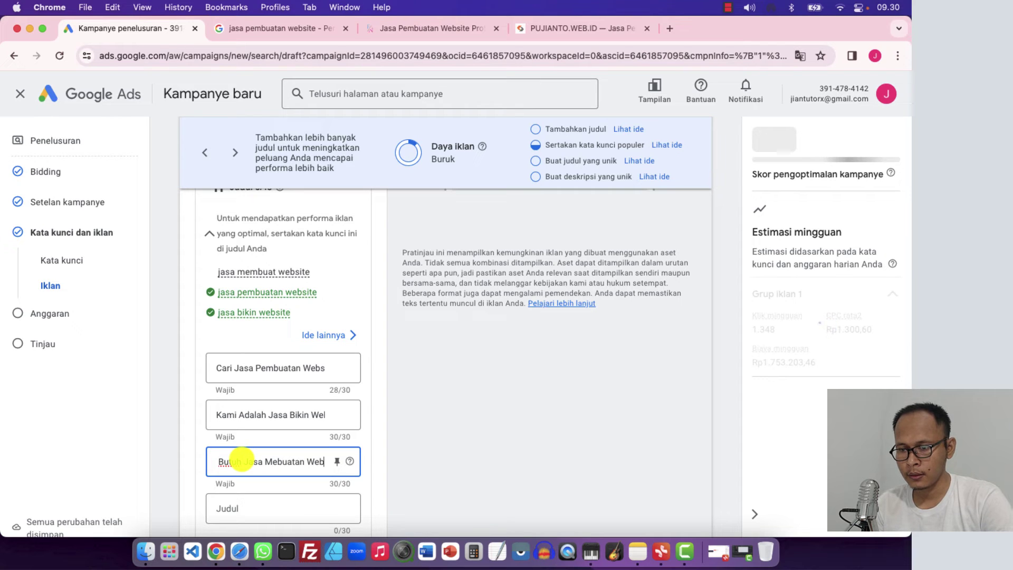
{"action": "type", "text": "site"}
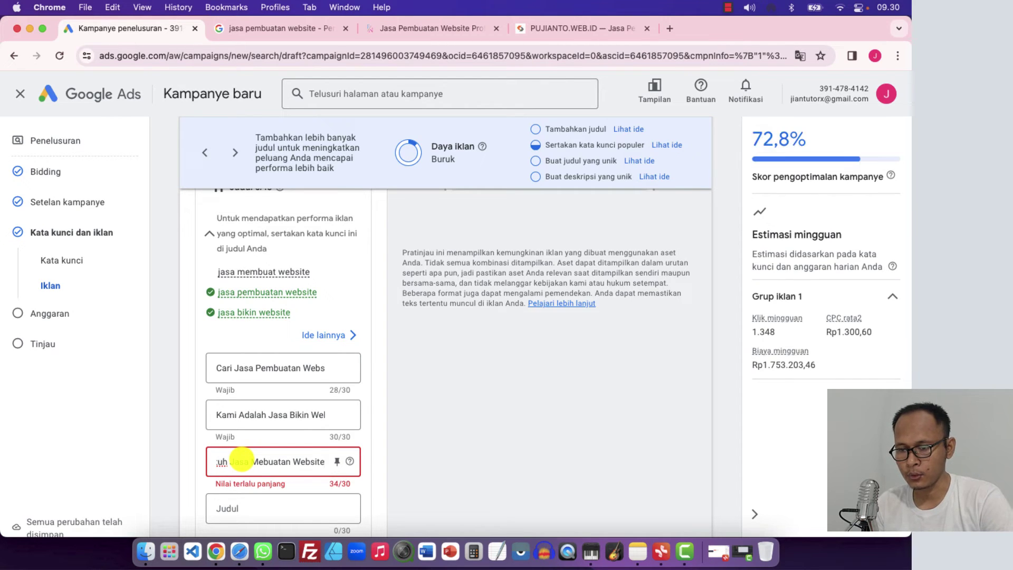
{"action": "key", "text": "Left"}
{"action": "key", "text": "Left"}
{"action": "key", "text": "Left"}
{"action": "key", "text": "Left"}
{"action": "key", "text": "Left"}
{"action": "key", "text": "Left"}
{"action": "key", "text": "Left"}
{"action": "key", "text": "Left"}
{"action": "key", "text": "Left"}
{"action": "key", "text": "Left"}
{"action": "key", "text": "Left"}
{"action": "key", "text": "Left"}
{"action": "key", "text": "Left"}
{"action": "key", "text": "Left"}
{"action": "key", "text": "Left"}
{"action": "key", "text": "Left"}
{"action": "key", "text": "Left"}
{"action": "key", "text": "Left"}
{"action": "key", "text": "Left"}
{"action": "key", "text": "Left"}
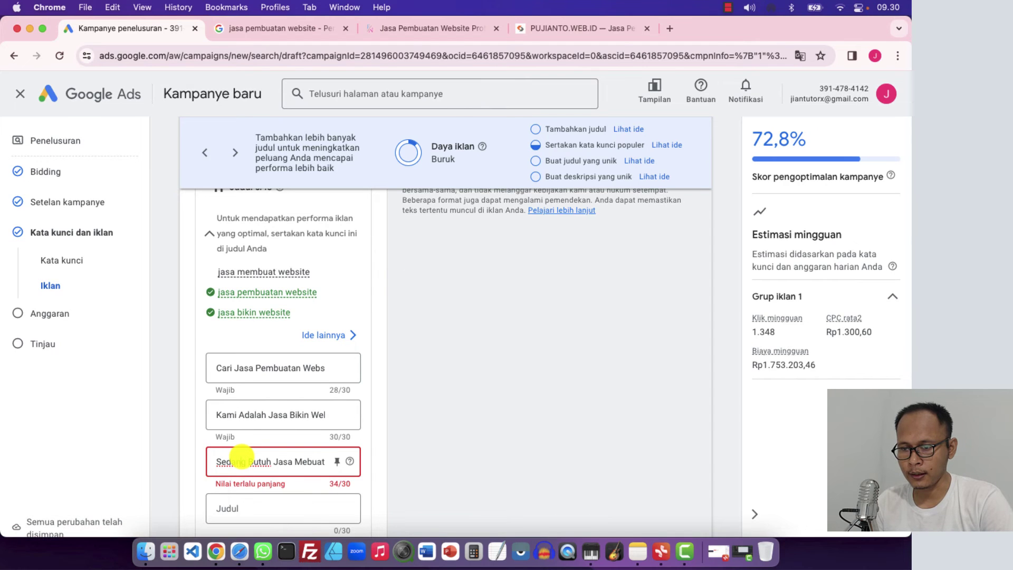
{"action": "type", "text": "Lagi"}
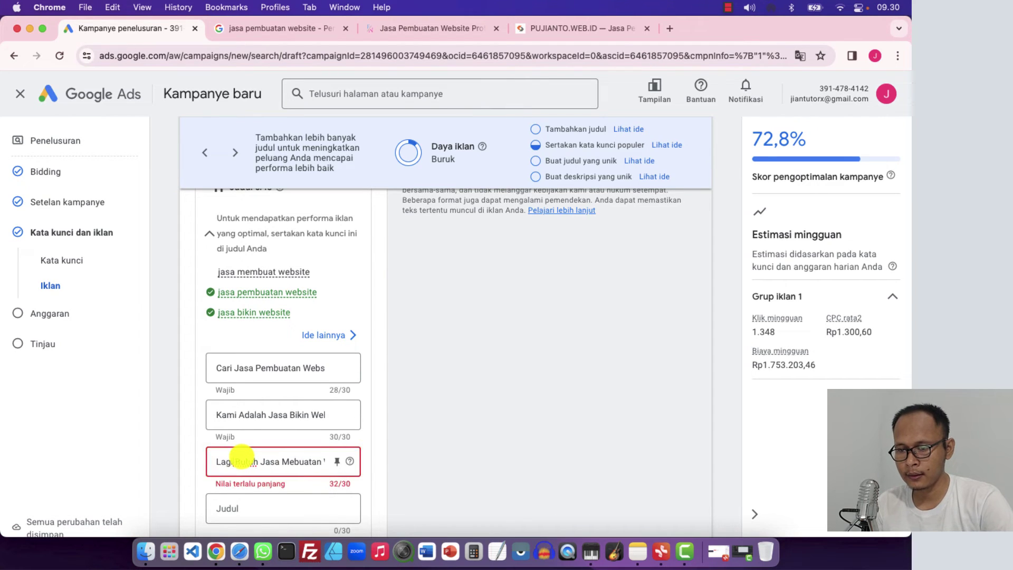
{"action": "key", "text": "BackSpace"}
{"action": "key", "text": "BackSpace"}
{"action": "key", "text": "BackSpace"}
{"action": "key", "text": "BackSpace"}
{"action": "key", "text": "BackSpace"}
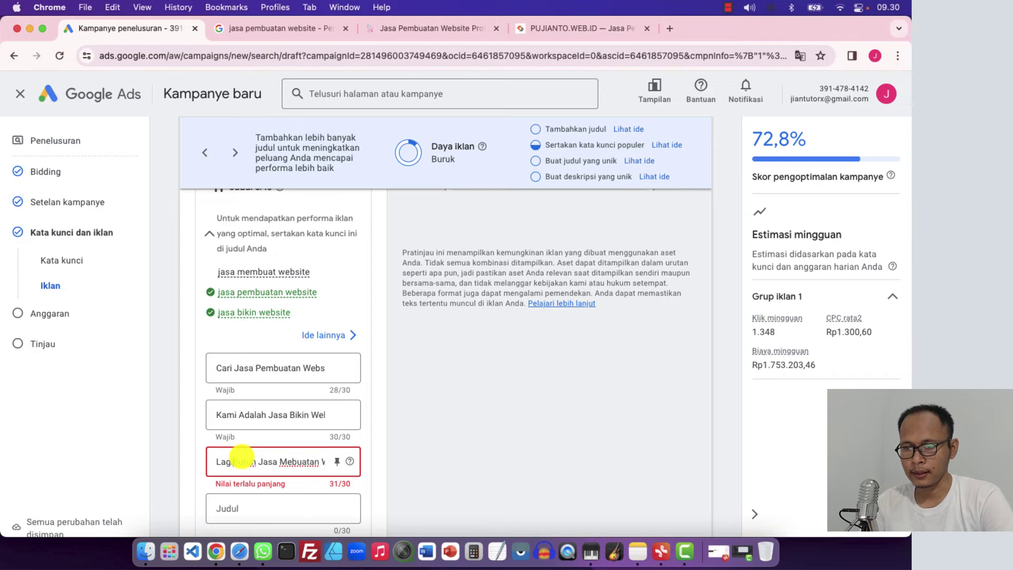
{"action": "left_click", "coordinate": [191, 452]}
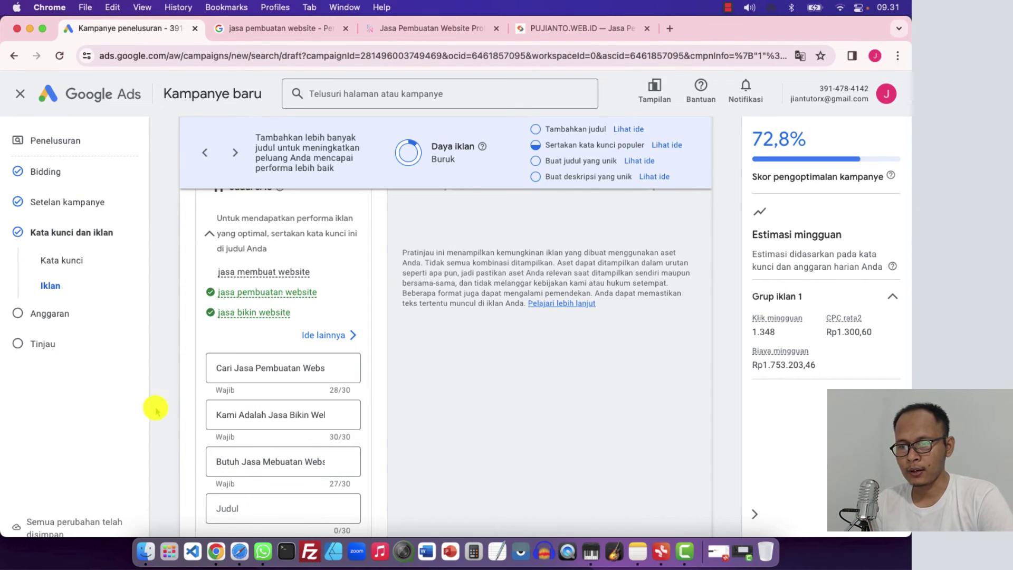
{"action": "left_click", "coordinate": [251, 453]}
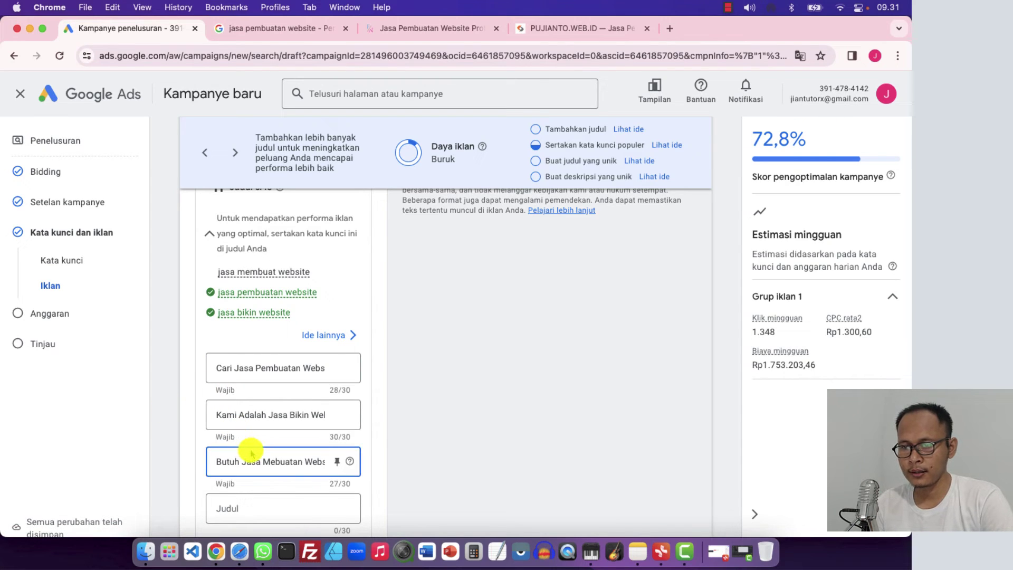
{"action": "key", "text": "Right"}
{"action": "key", "text": "Right"}
{"action": "key", "text": "Right"}
{"action": "key", "text": "Right"}
{"action": "key", "text": "Right"}
{"action": "key", "text": "Right"}
{"action": "key", "text": "Right"}
{"action": "key", "text": "Right"}
{"action": "key", "text": "Right"}
{"action": "key", "text": "Right"}
{"action": "key", "text": "Right"}
{"action": "key", "text": "Right"}
{"action": "key", "text": "Right"}
{"action": "key", "text": "Right"}
{"action": "key", "text": "Right"}
{"action": "key", "text": "Right"}
{"action": "key", "text": "Right"}
{"action": "key", "text": "Right"}
{"action": "key", "text": "Right"}
{"action": "key", "text": "Right"}
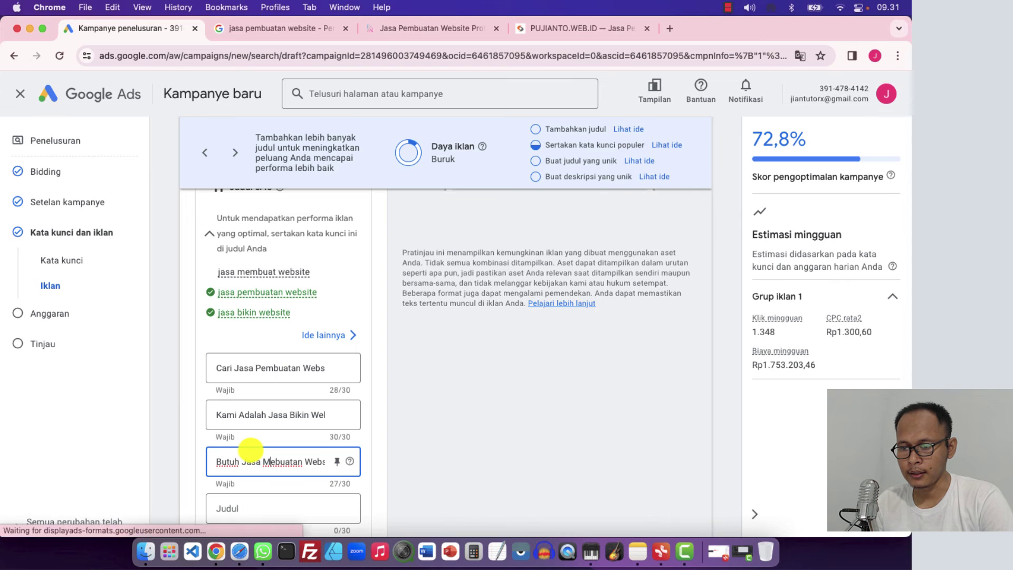
{"action": "key", "text": "Right"}
{"action": "key", "text": "Right"}
{"action": "key", "text": "Right"}
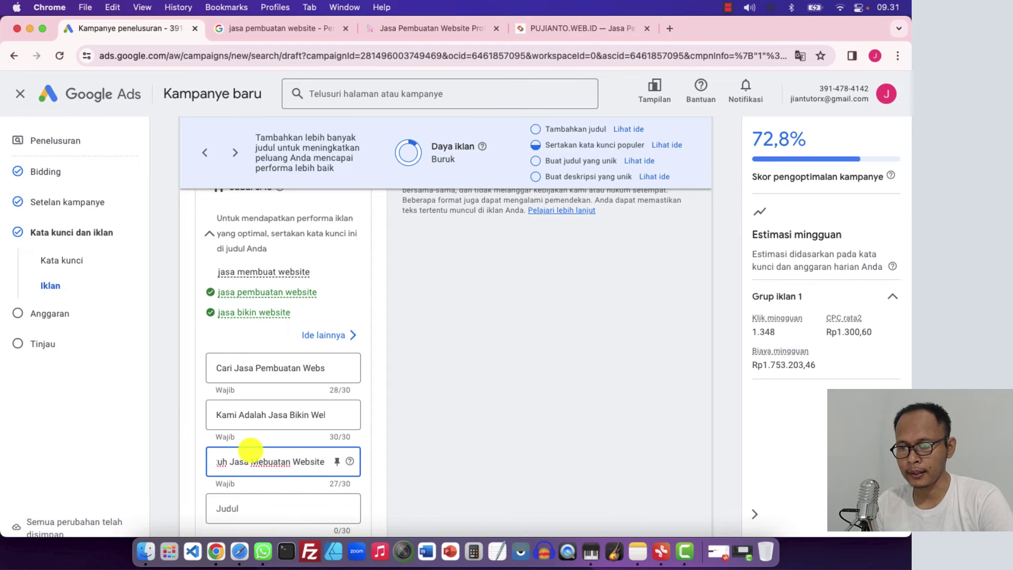
{"action": "left_click", "coordinate": [176, 413]}
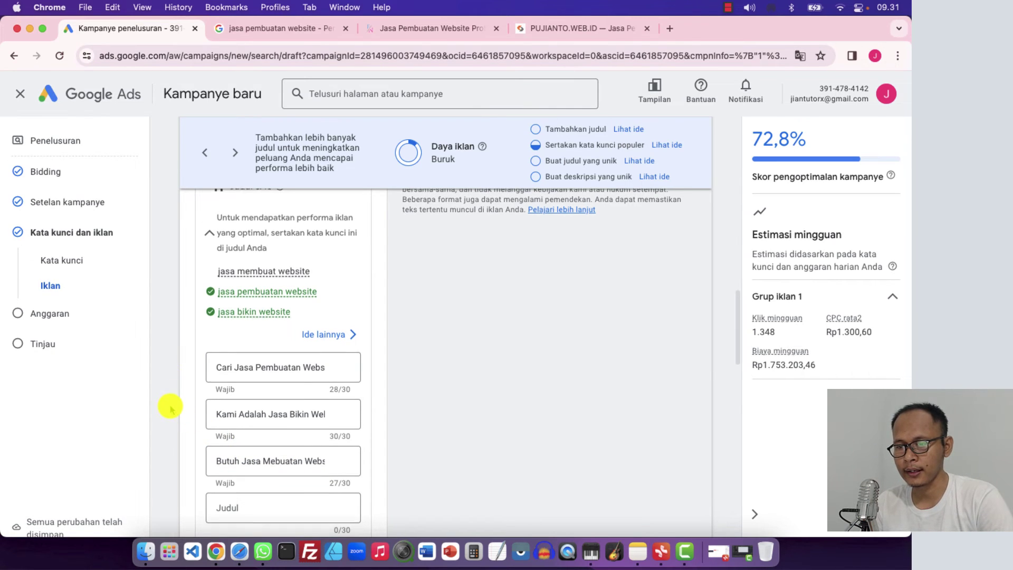
Enter the fourth headline 'Kami Ahalinya bikin website'
{"action": "scroll", "coordinate": [170, 410], "scroll_direction": "down", "scroll_amount": 1}
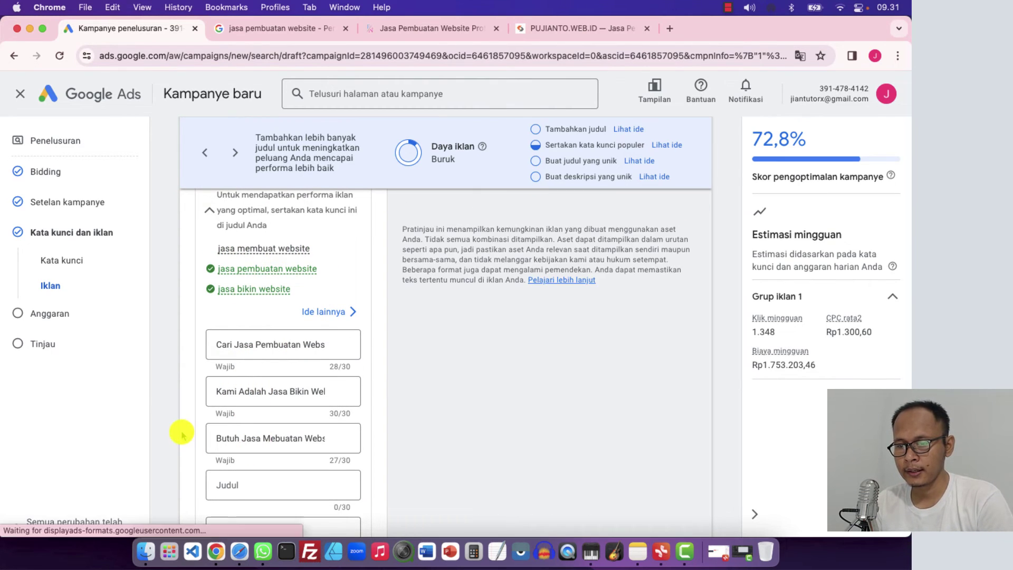
{"action": "scroll", "coordinate": [180, 433], "scroll_direction": "down", "scroll_amount": 3}
{"action": "left_click", "coordinate": [225, 422]}
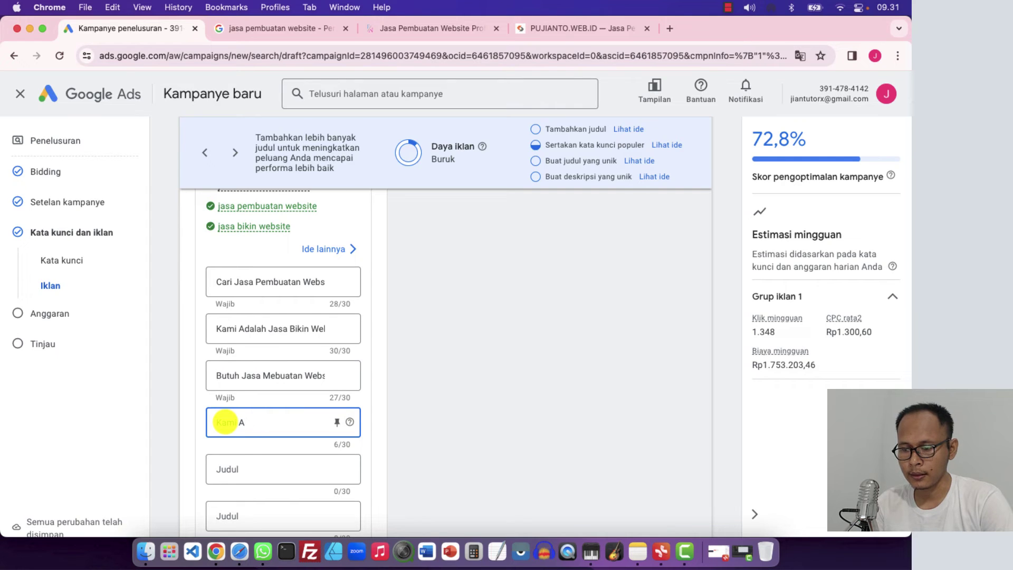
{"action": "type", "text": "Kami Ahalinya bikin website"}
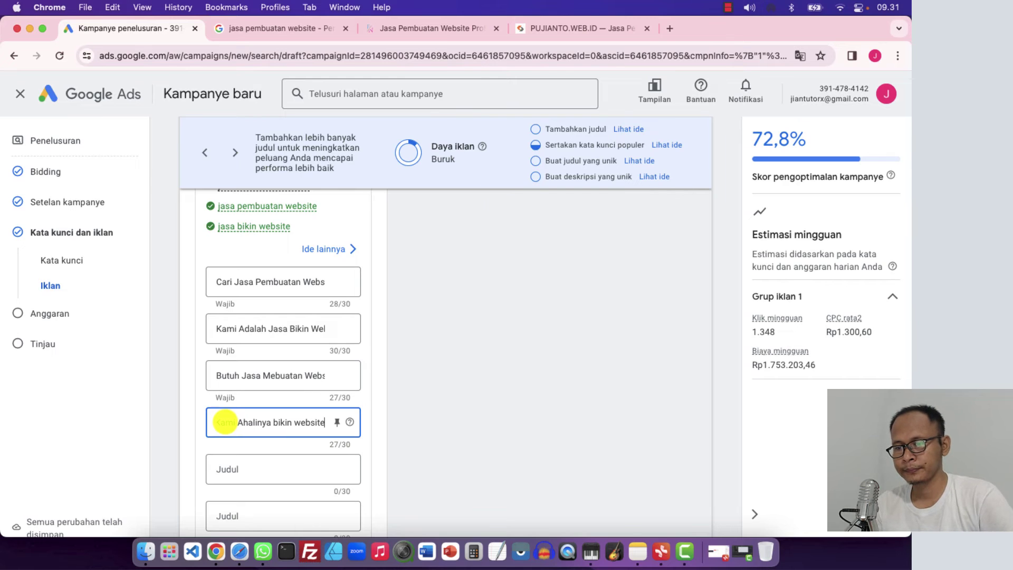
{"action": "left_click", "coordinate": [166, 411]}
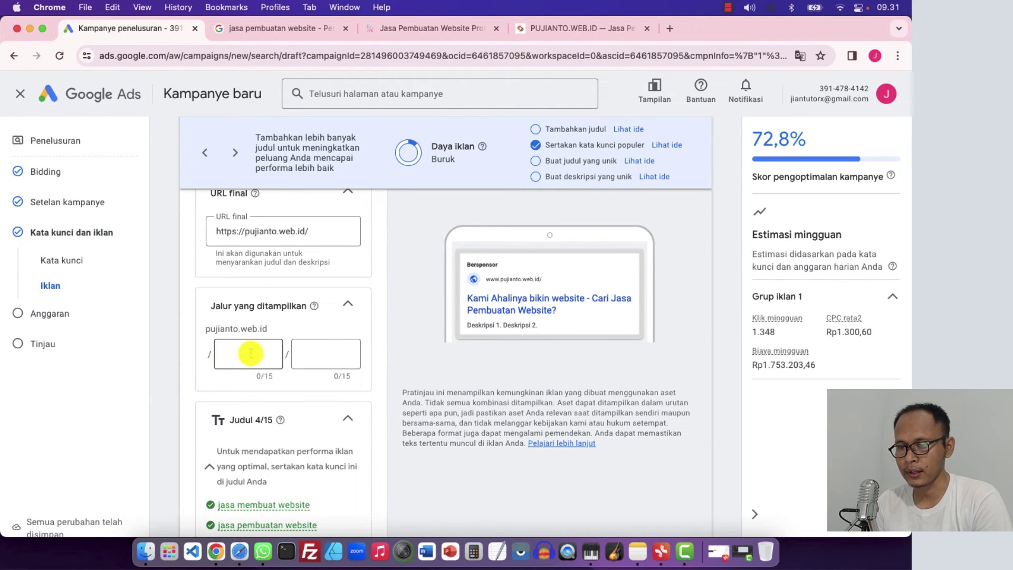
Write a website-help description beginning 'Kami siap mem…' plus a today's-promo description
{"action": "scroll", "coordinate": [165, 425], "scroll_direction": "down", "scroll_amount": 5}
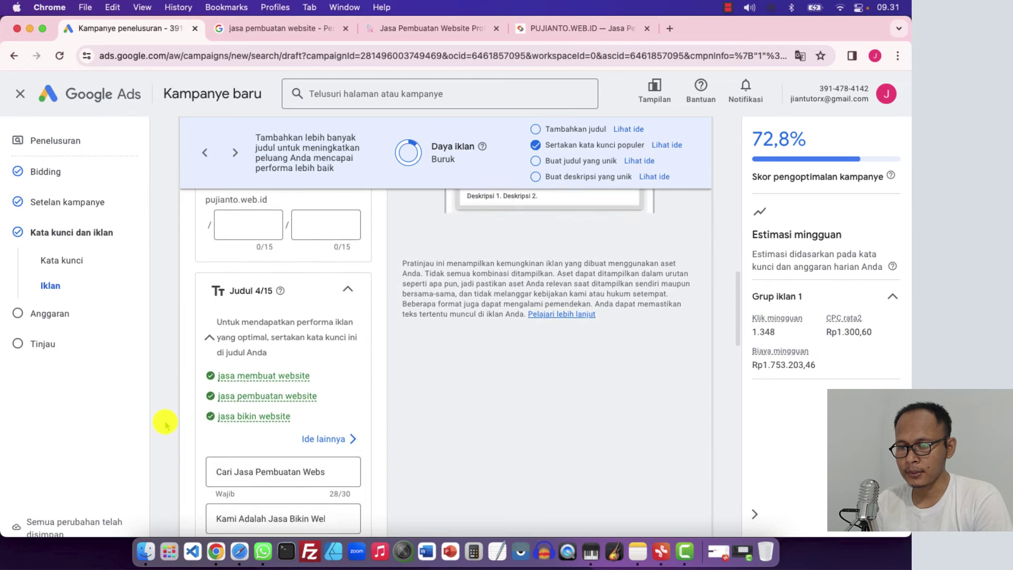
{"action": "scroll", "coordinate": [165, 424], "scroll_direction": "down", "scroll_amount": 6}
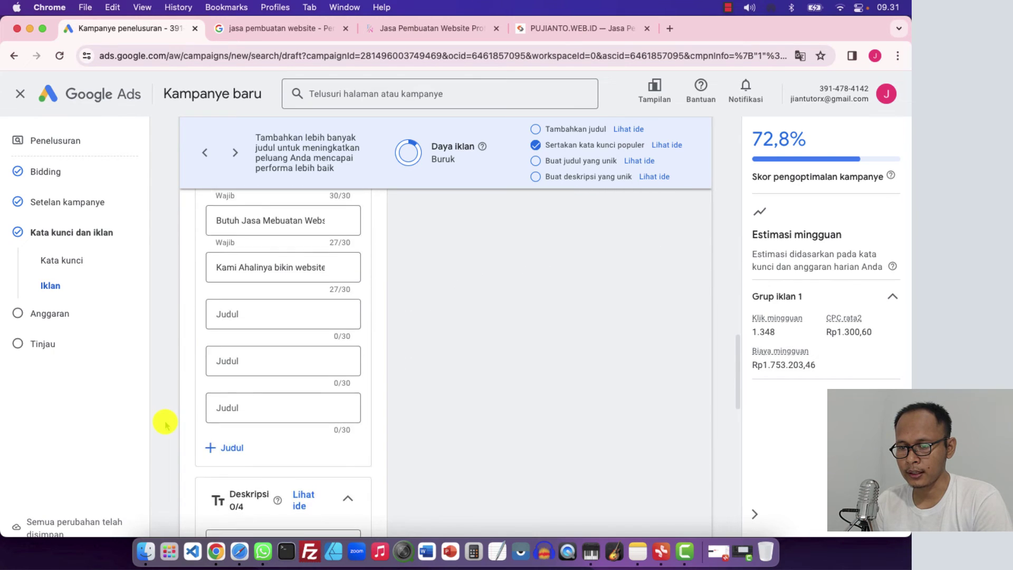
{"action": "scroll", "coordinate": [165, 425], "scroll_direction": "down", "scroll_amount": 3}
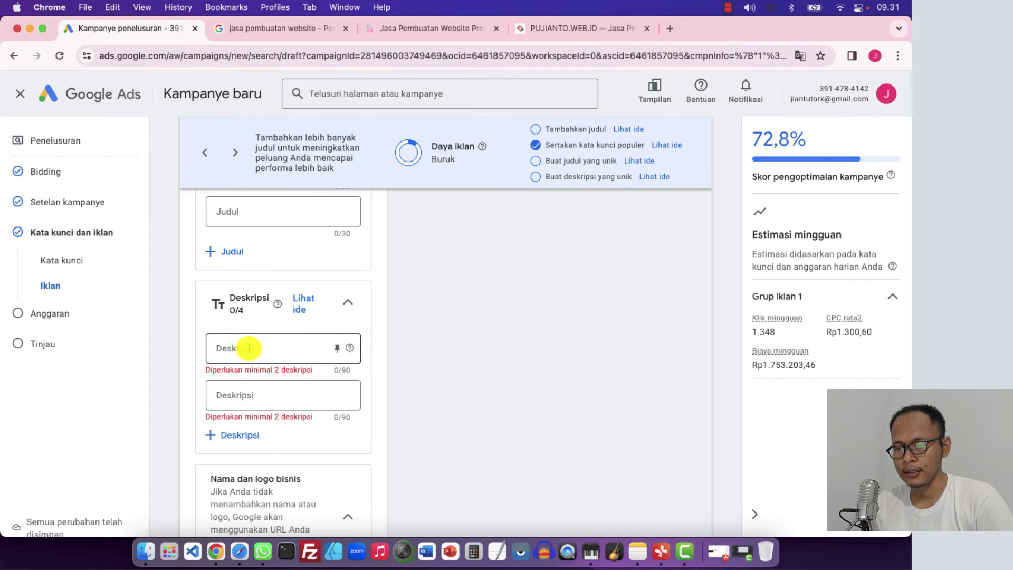
{"action": "left_click", "coordinate": [276, 348]}
{"action": "type", "text": "S"}
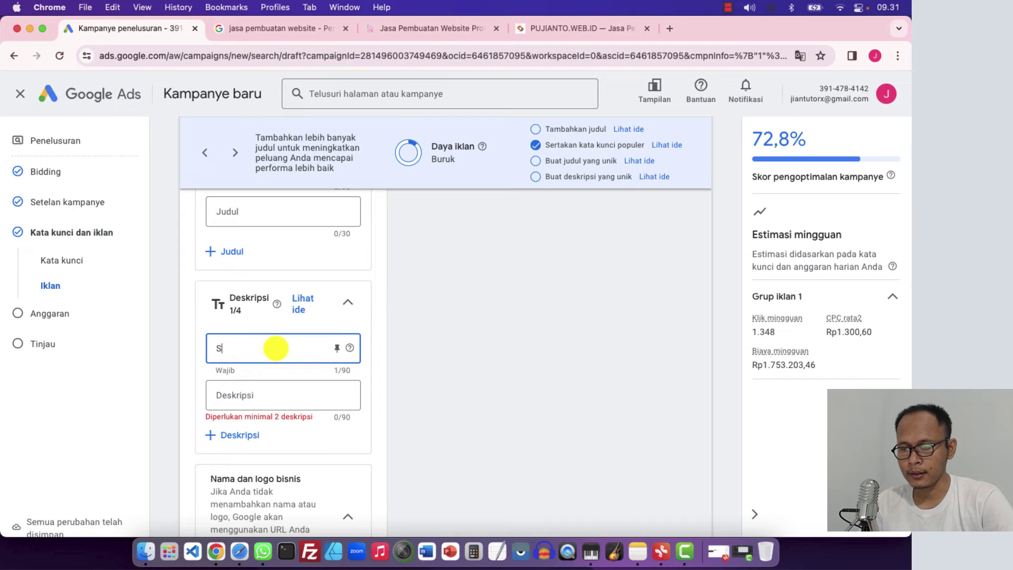
{"action": "key", "text": "BackSpace"}
{"action": "key", "text": "BackSpace"}
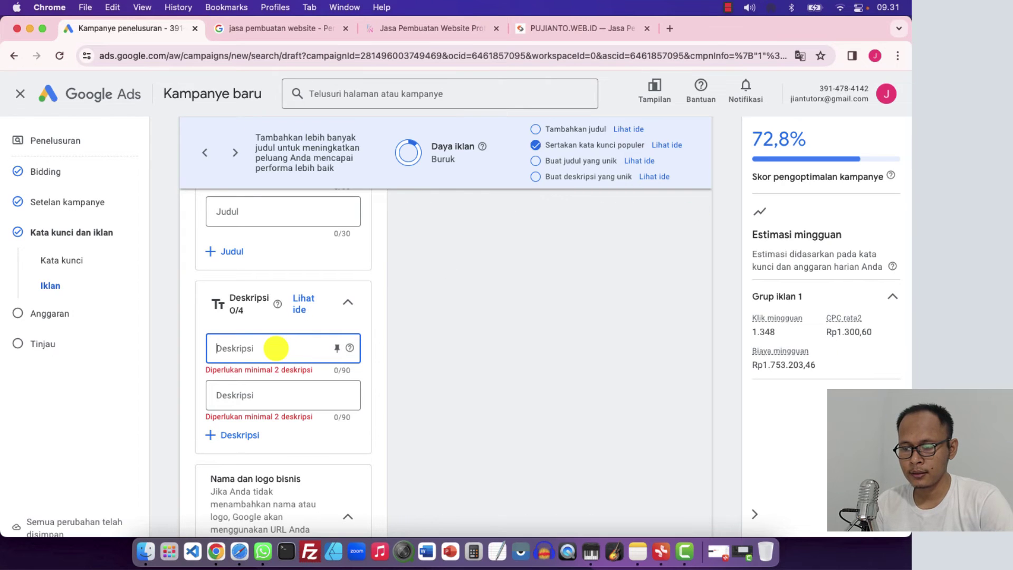
{"action": "type", "text": "Kami siap membantu untuk pembuatan website berbagai keperluan"}
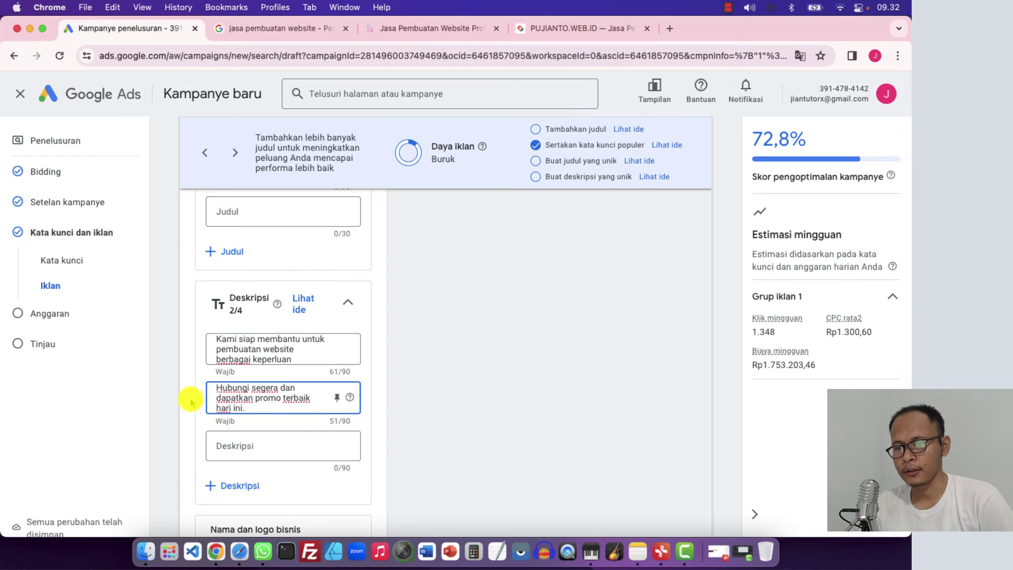
{"action": "left_click", "coordinate": [162, 397]}
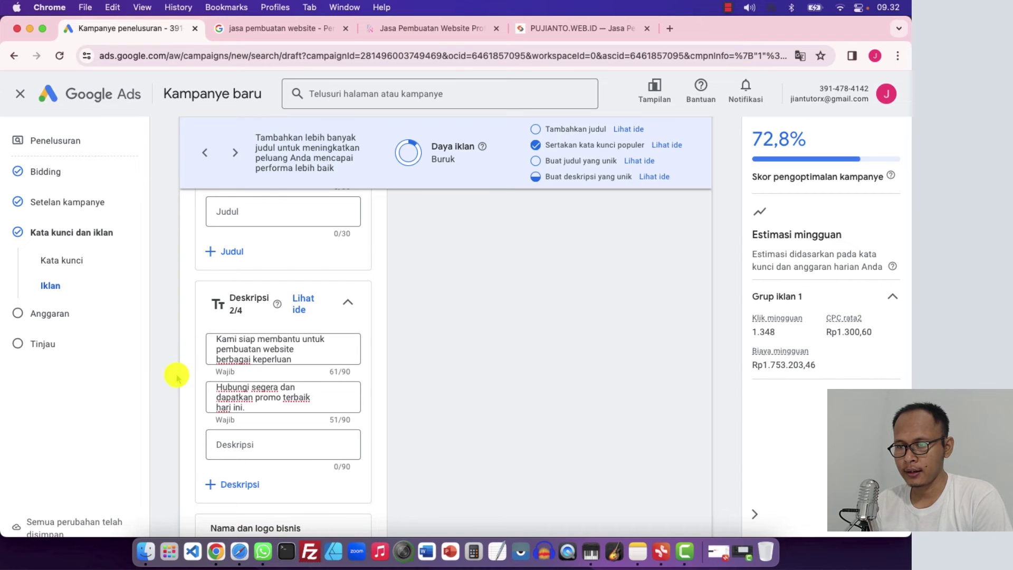
{"action": "scroll", "coordinate": [176, 376], "scroll_direction": "down", "scroll_amount": 3}
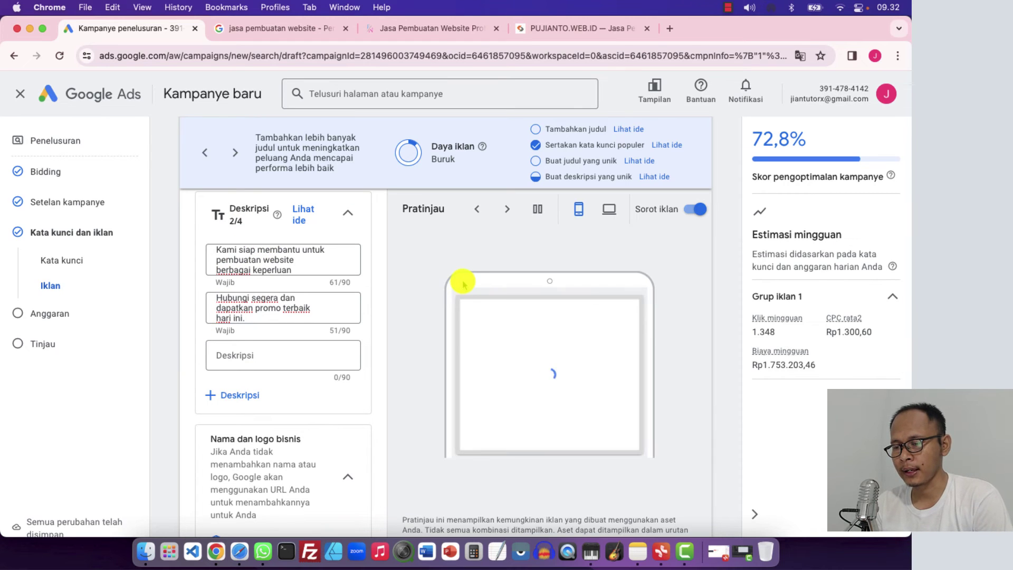
Collapse the 'Nama dan logo bisnis' business name and logo card
{"action": "scroll", "coordinate": [561, 376], "scroll_direction": "up", "scroll_amount": 1}
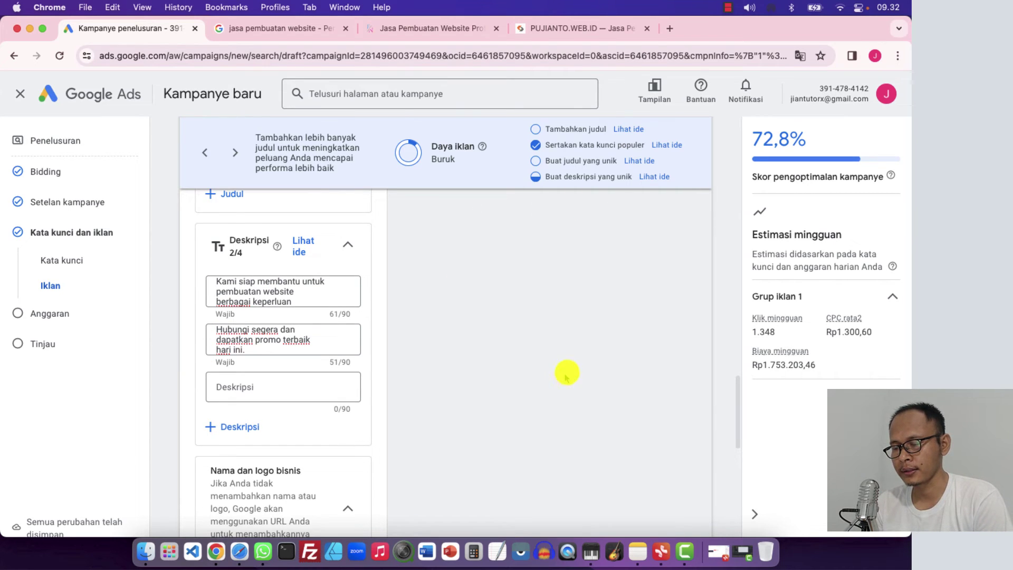
{"action": "scroll", "coordinate": [174, 410], "scroll_direction": "down", "scroll_amount": 2}
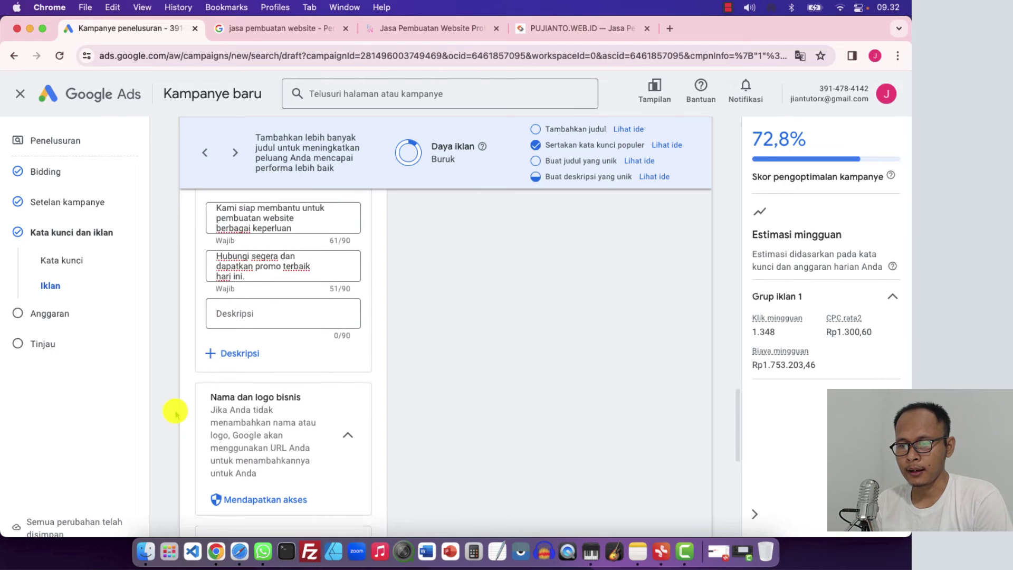
{"action": "scroll", "coordinate": [175, 411], "scroll_direction": "down", "scroll_amount": 2}
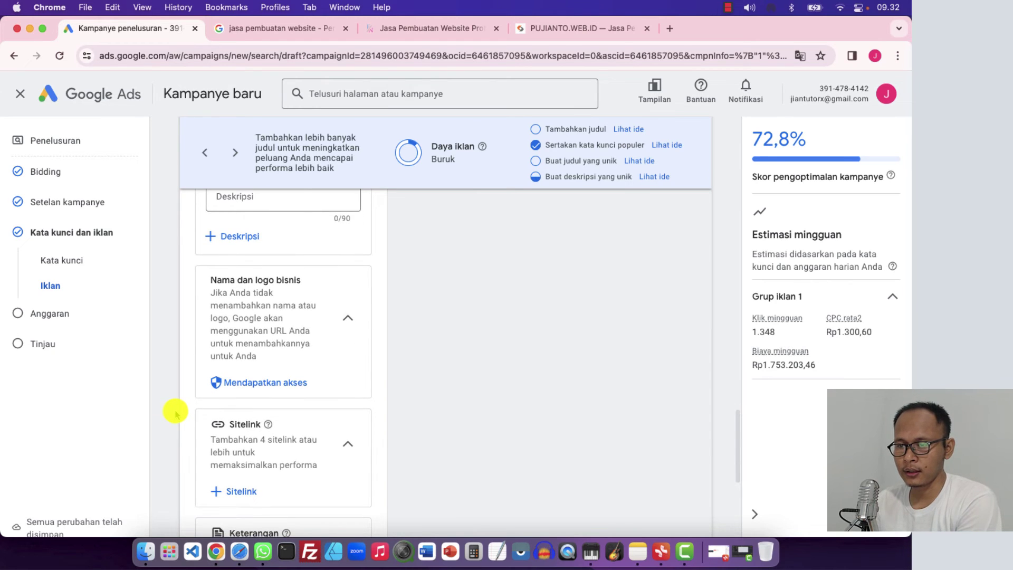
{"action": "scroll", "coordinate": [175, 411], "scroll_direction": "up", "scroll_amount": 5}
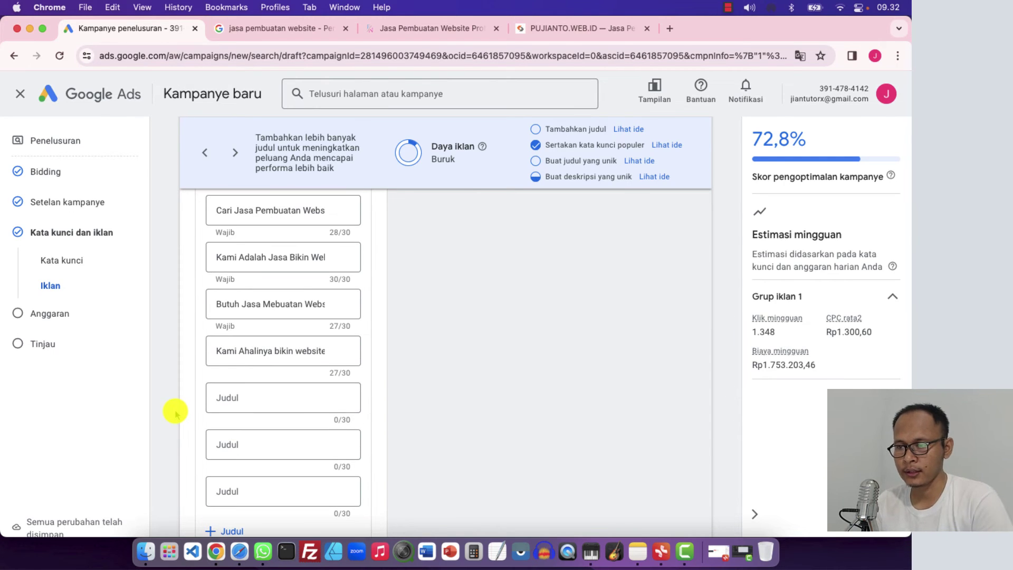
{"action": "scroll", "coordinate": [176, 412], "scroll_direction": "down", "scroll_amount": 4}
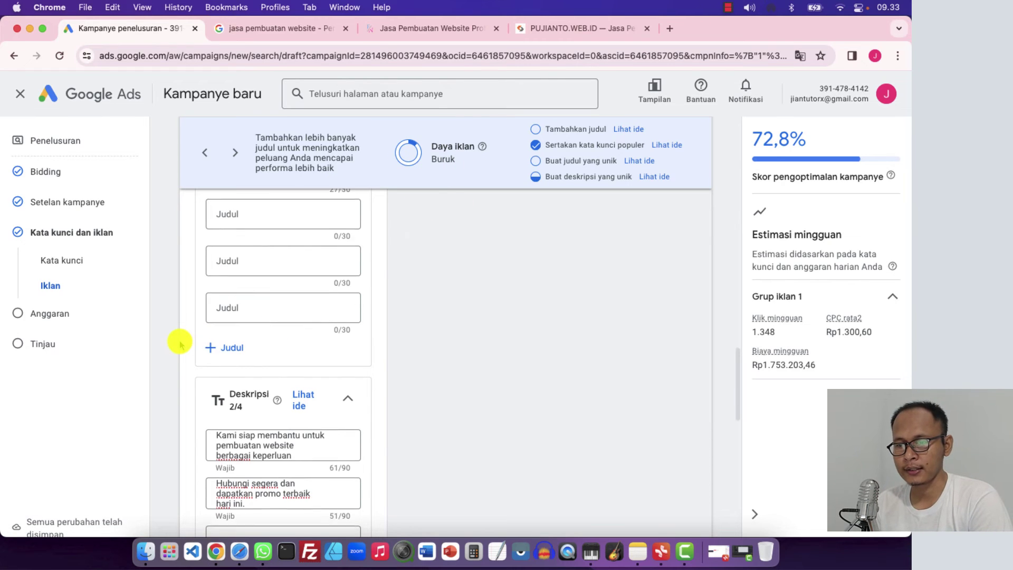
{"action": "scroll", "coordinate": [180, 344], "scroll_direction": "down", "scroll_amount": 3}
{"action": "scroll", "coordinate": [180, 344], "scroll_direction": "down", "scroll_amount": 3}
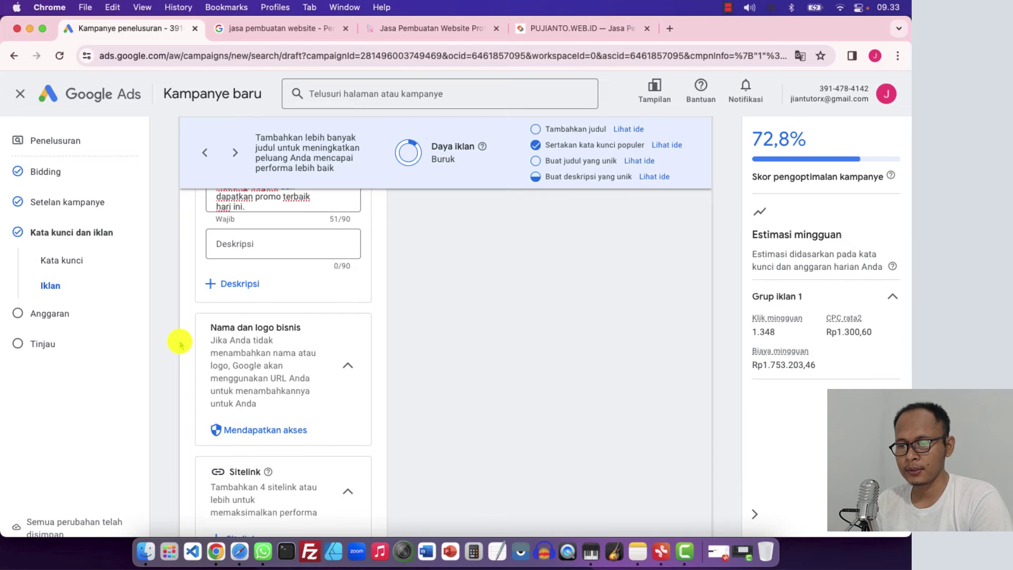
{"action": "scroll", "coordinate": [180, 344], "scroll_direction": "down", "scroll_amount": 1}
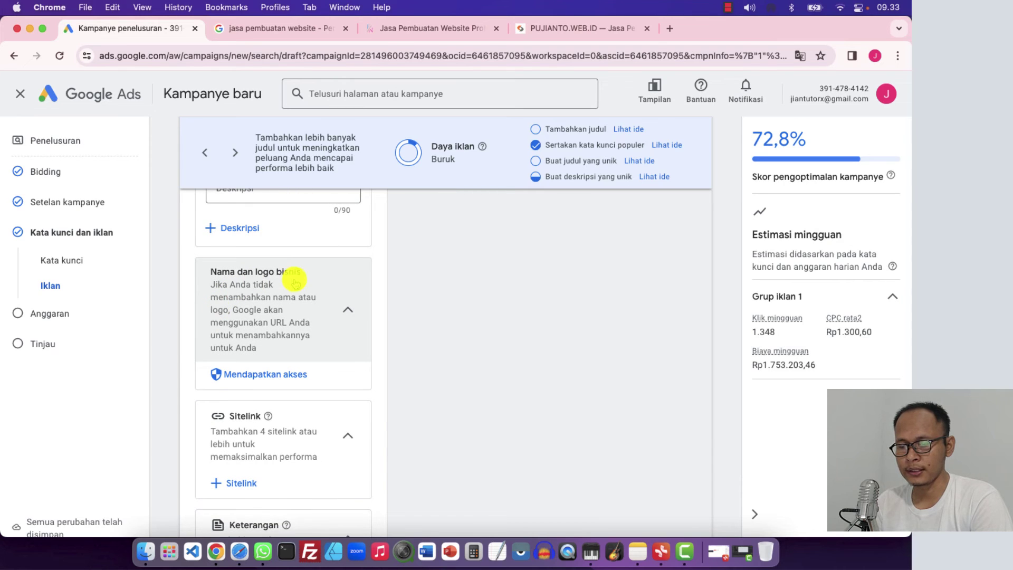
{"action": "left_click", "coordinate": [348, 306]}
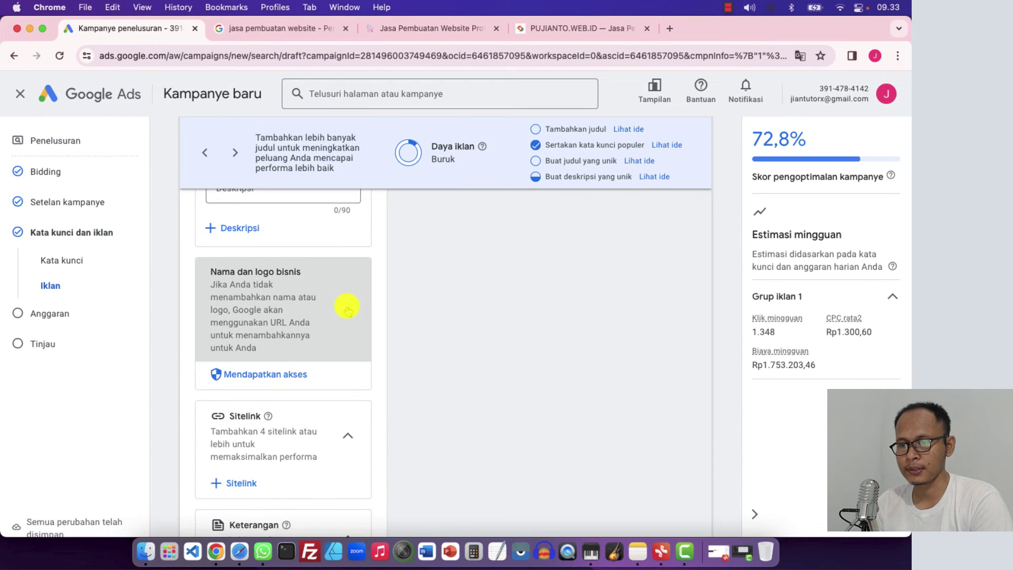
Continue from the ad to the Anggaran budget step
{"action": "scroll", "coordinate": [167, 362], "scroll_direction": "down", "scroll_amount": 2}
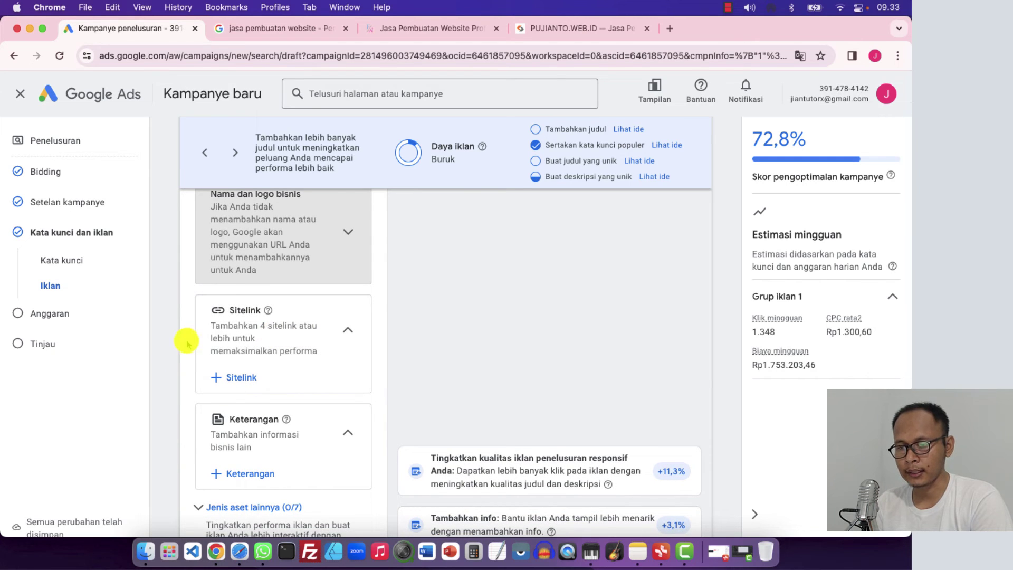
{"action": "scroll", "coordinate": [170, 346], "scroll_direction": "down", "scroll_amount": 2}
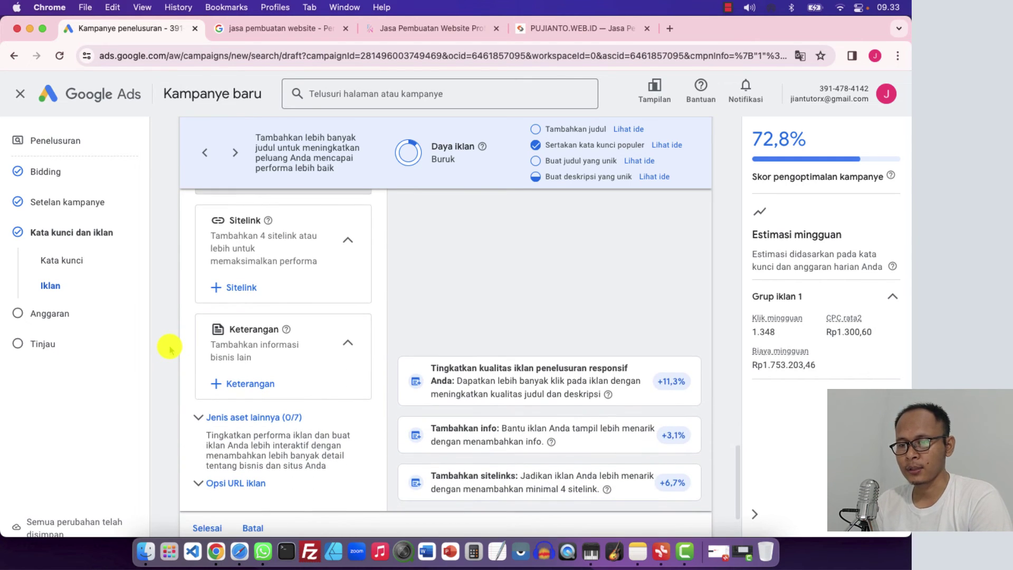
{"action": "scroll", "coordinate": [170, 346], "scroll_direction": "down", "scroll_amount": 2}
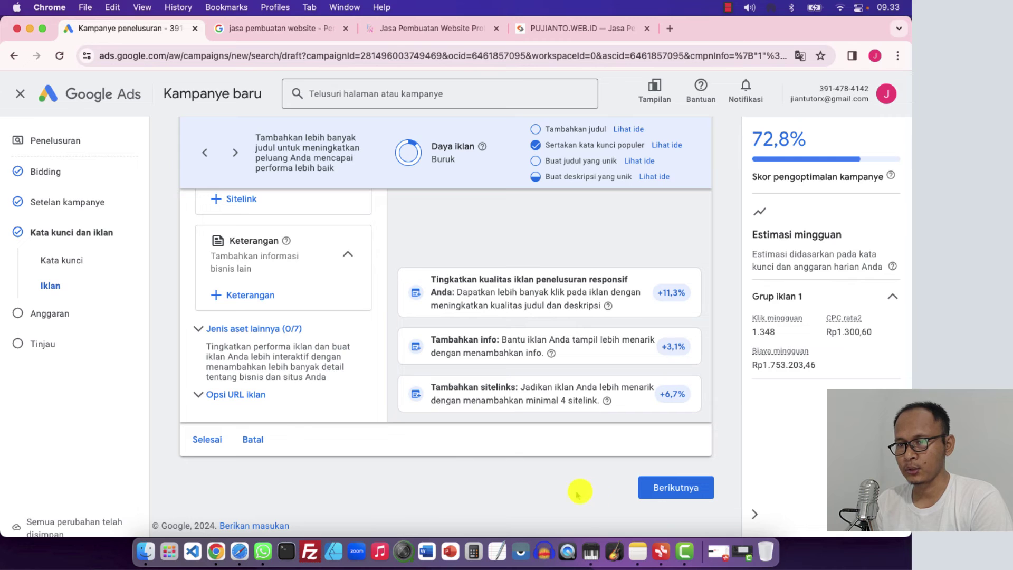
{"action": "left_click", "coordinate": [668, 489]}
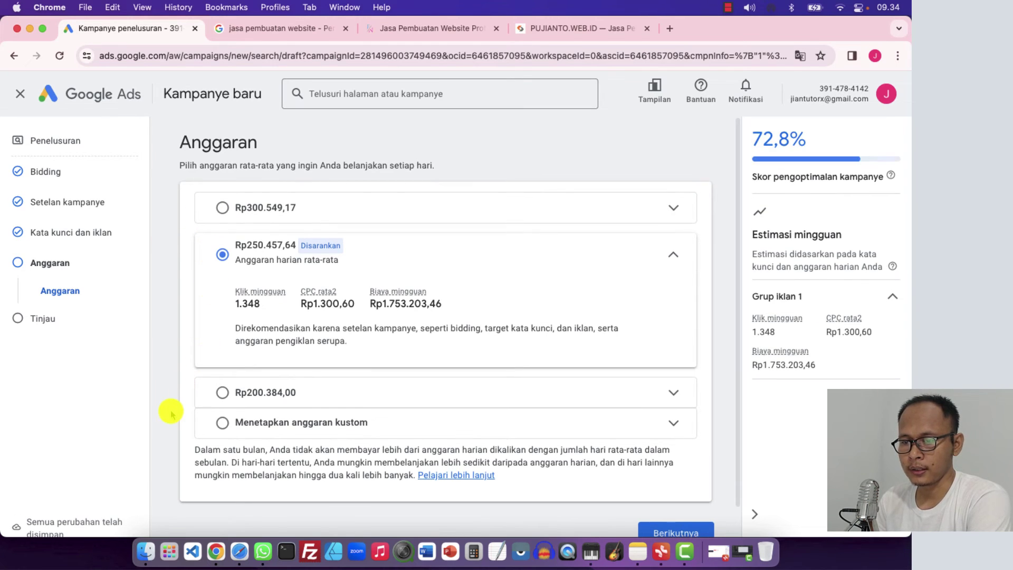
Choose a custom daily budget, trying 20.000 before settling on Rp50.000,00
{"action": "scroll", "coordinate": [238, 408], "scroll_direction": "down", "scroll_amount": 1}
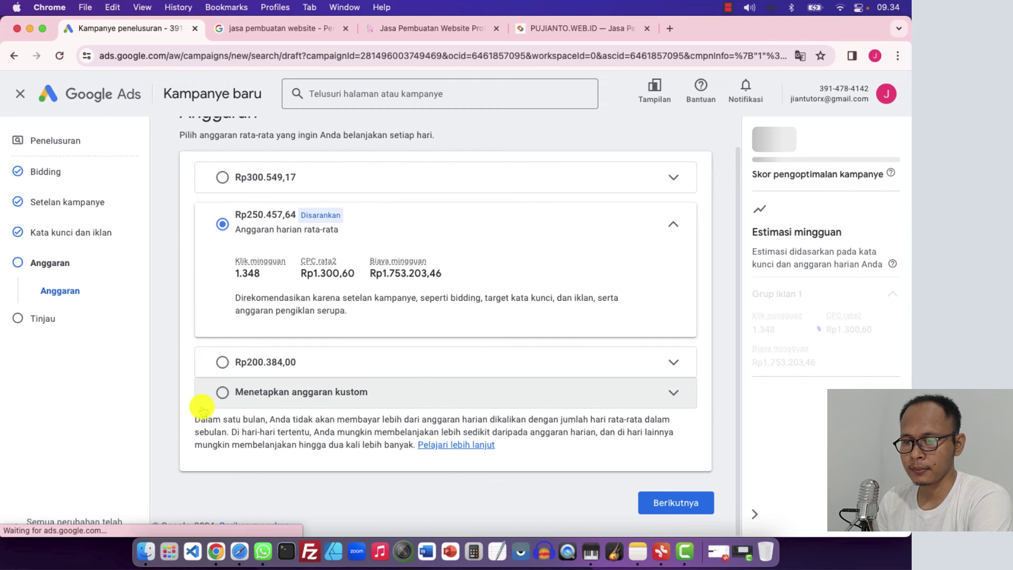
{"action": "left_click", "coordinate": [221, 393]}
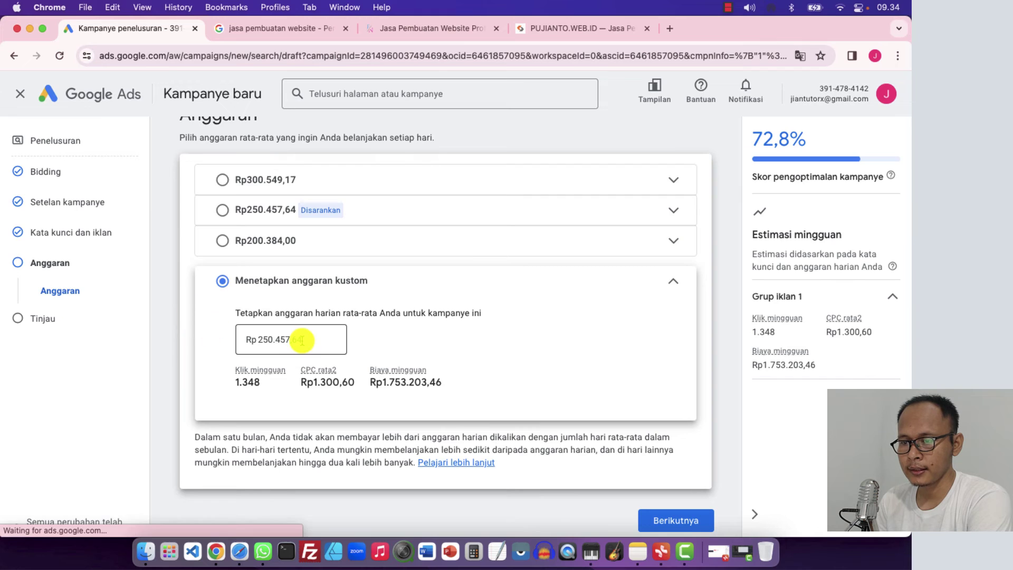
{"action": "left_click", "coordinate": [318, 339]}
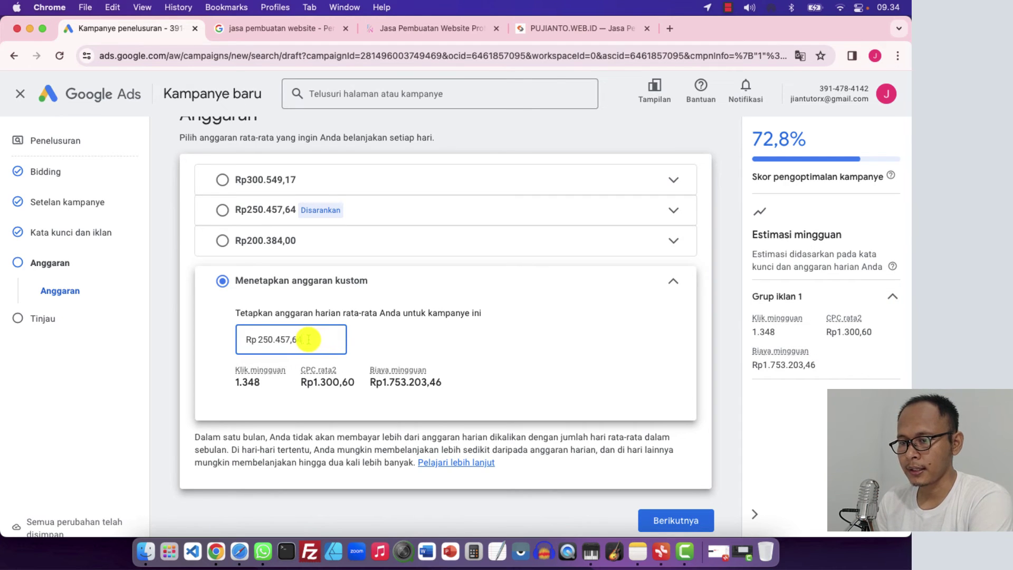
{"action": "double_click", "coordinate": [308, 339]}
{"action": "type", "text": "20000"}
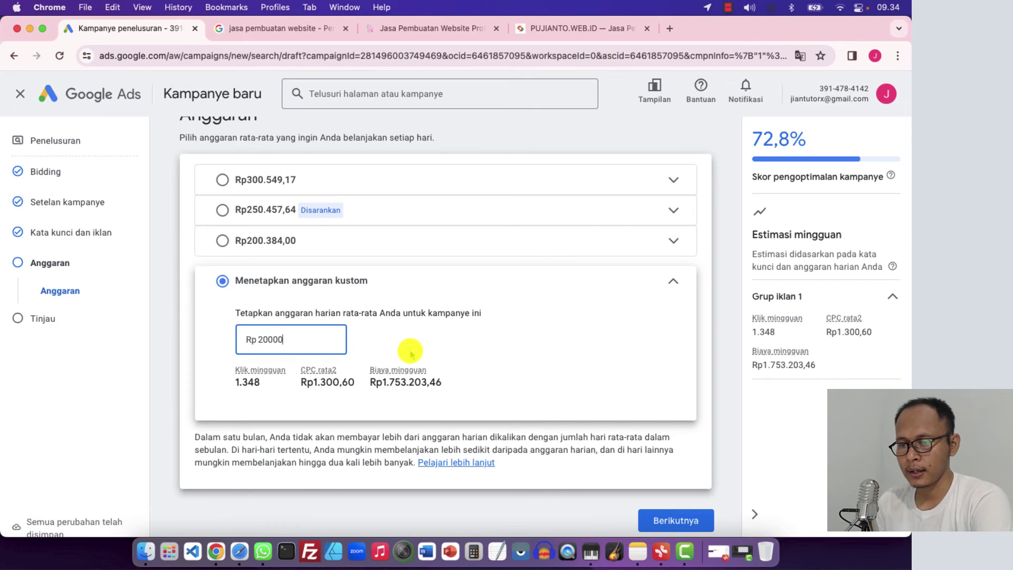
{"action": "left_click", "coordinate": [375, 374]}
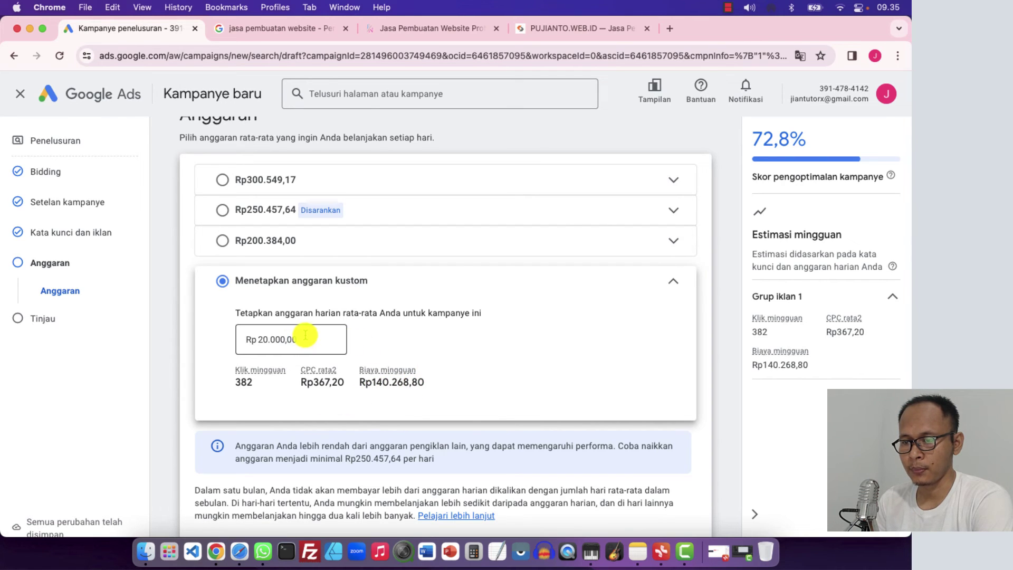
{"action": "left_click_drag", "start_coordinate": [306, 335], "coordinate": [291, 340]}
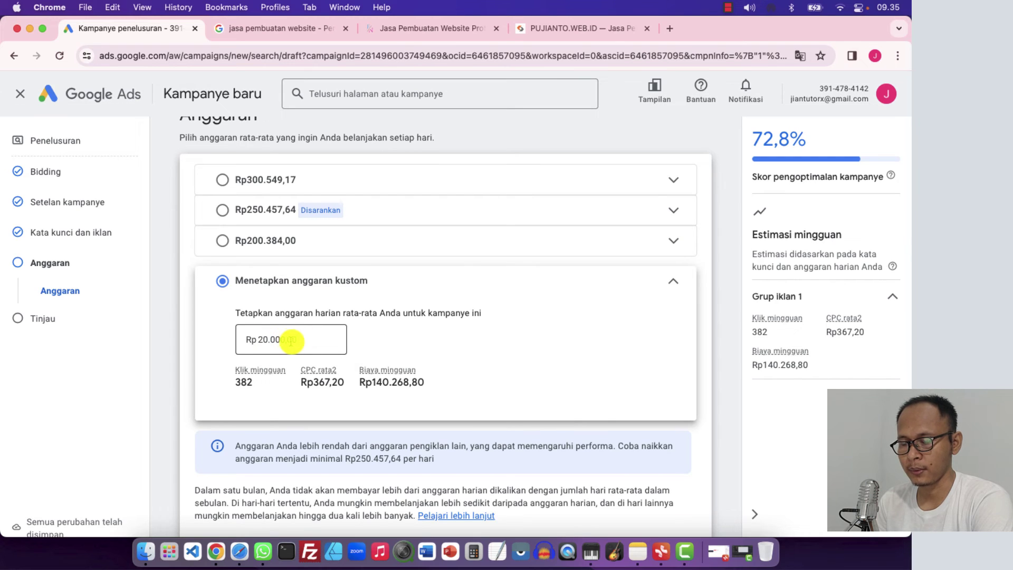
{"action": "left_click", "coordinate": [297, 342]}
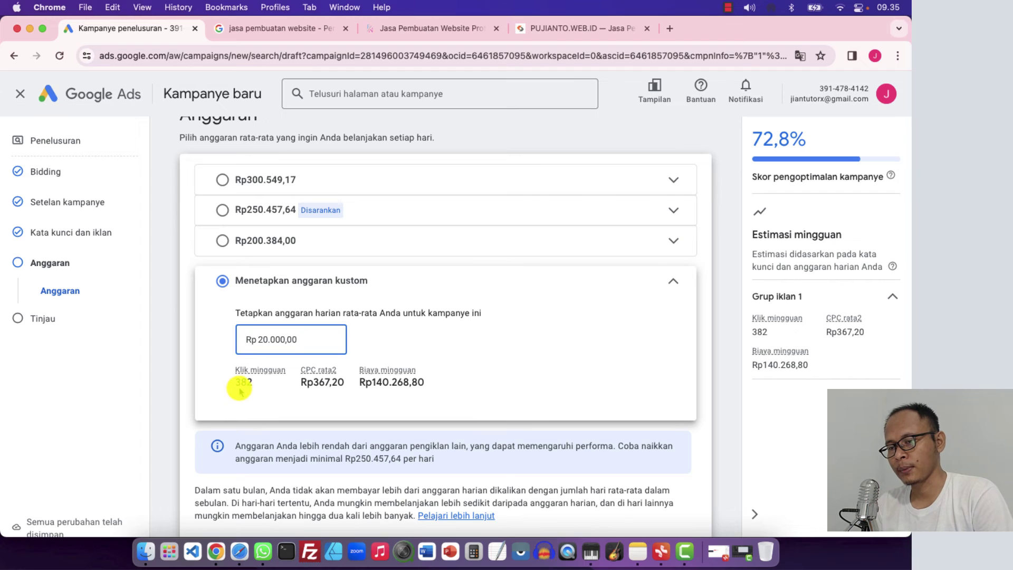
{"action": "double_click", "coordinate": [302, 342]}
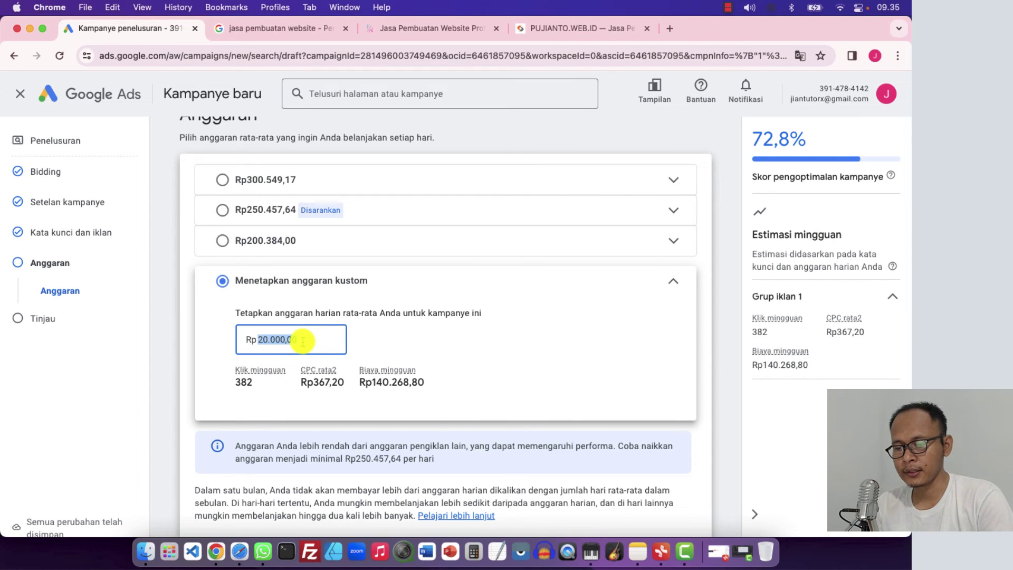
{"action": "type", "text": "500"}
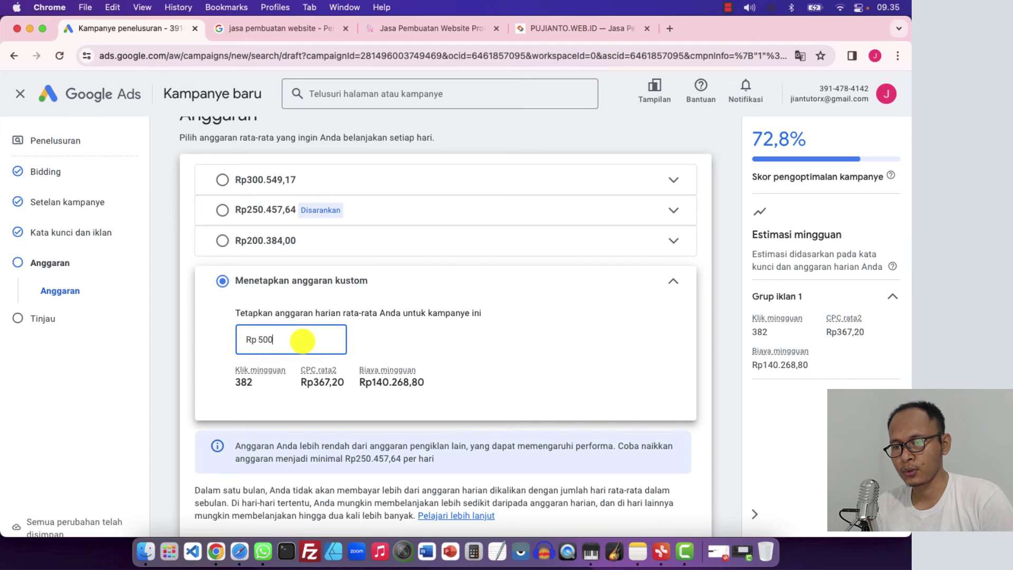
{"action": "type", "text": "00"}
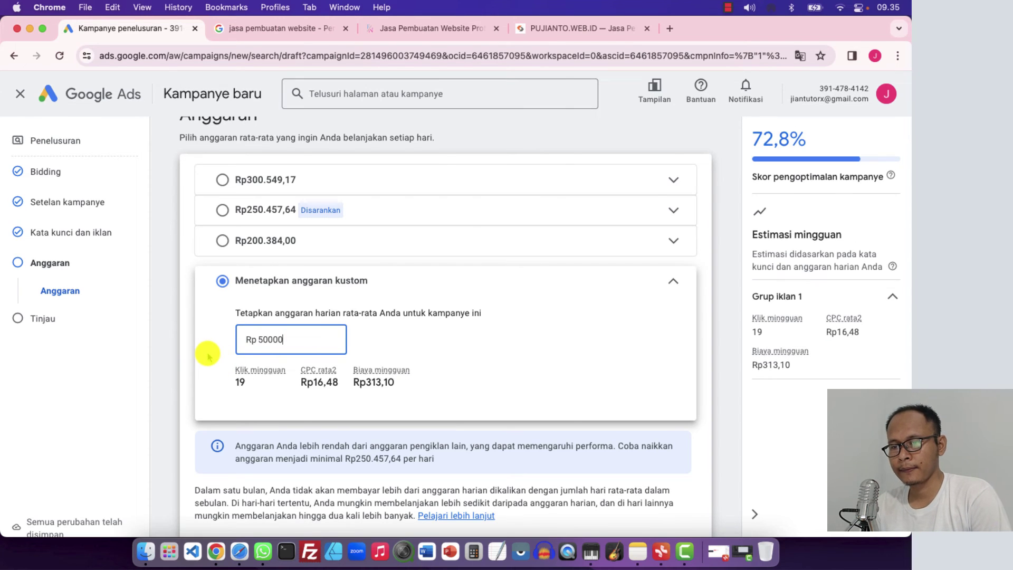
{"action": "left_click", "coordinate": [209, 355]}
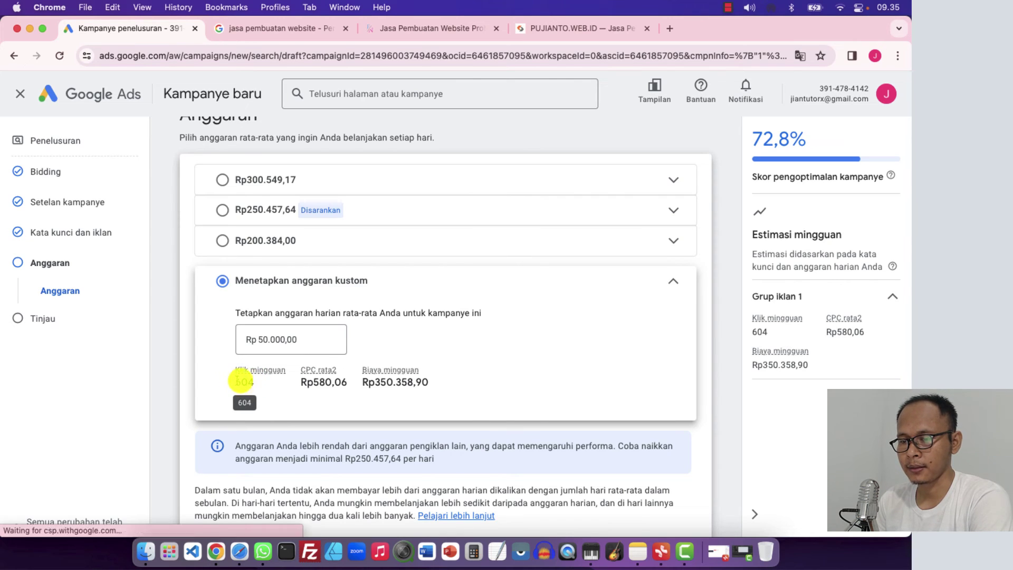
Note the estimated 604 weekly clicks and continue to the Tinjau review step
{"action": "left_click_drag", "start_coordinate": [237, 380], "coordinate": [251, 379]}
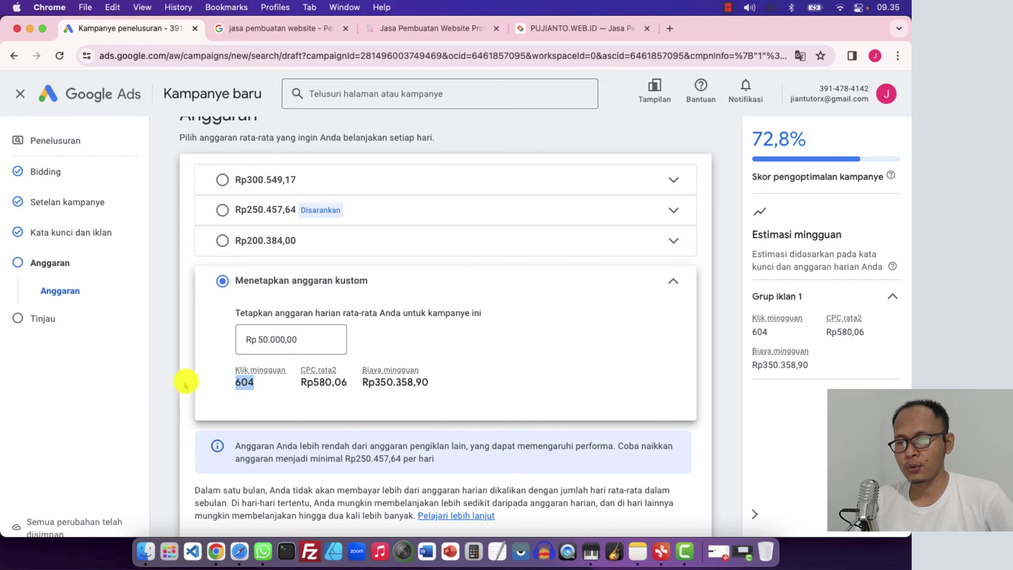
{"action": "scroll", "coordinate": [181, 354], "scroll_direction": "down", "scroll_amount": 2}
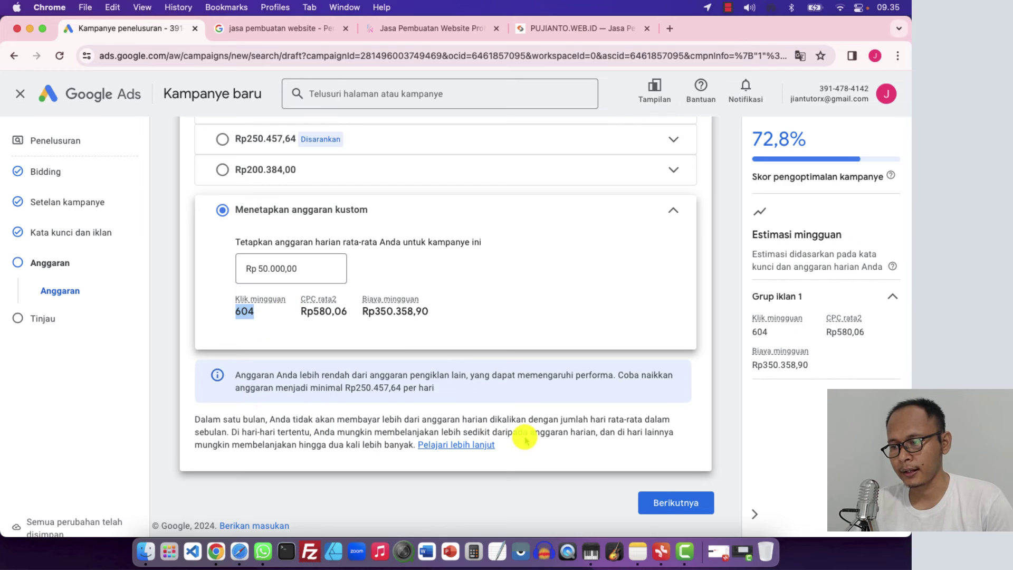
{"action": "left_click", "coordinate": [675, 503]}
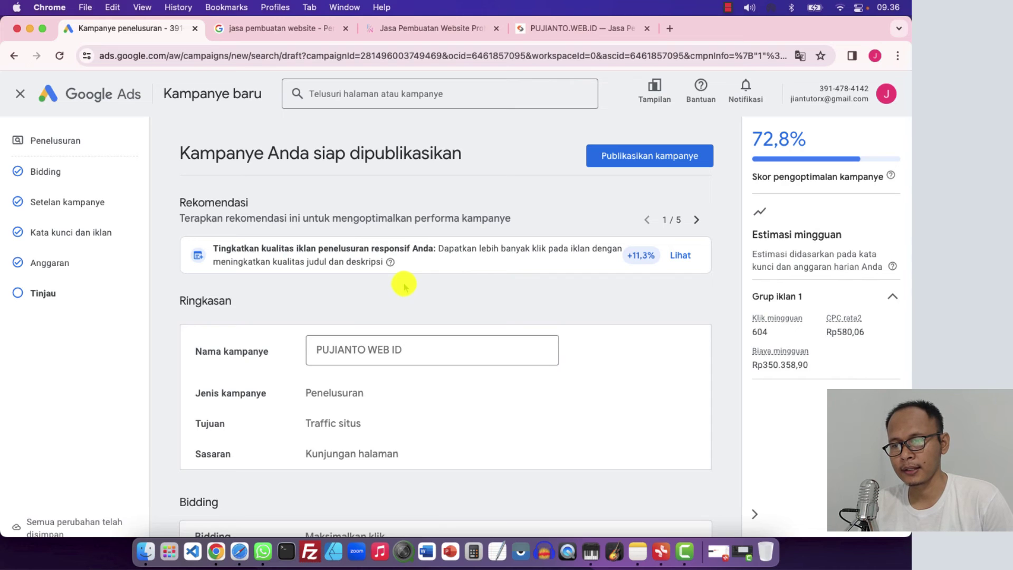
Scroll through the Tinjau summary and choose 'Publikasikan kampanye'
{"action": "scroll", "coordinate": [404, 285], "scroll_direction": "down", "scroll_amount": 3}
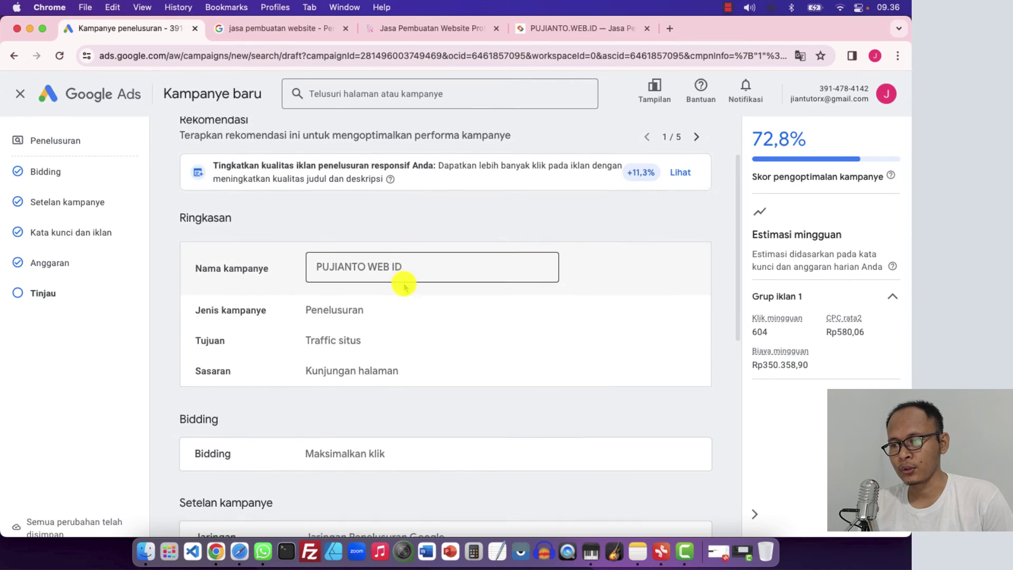
{"action": "scroll", "coordinate": [403, 285], "scroll_direction": "down", "scroll_amount": 1}
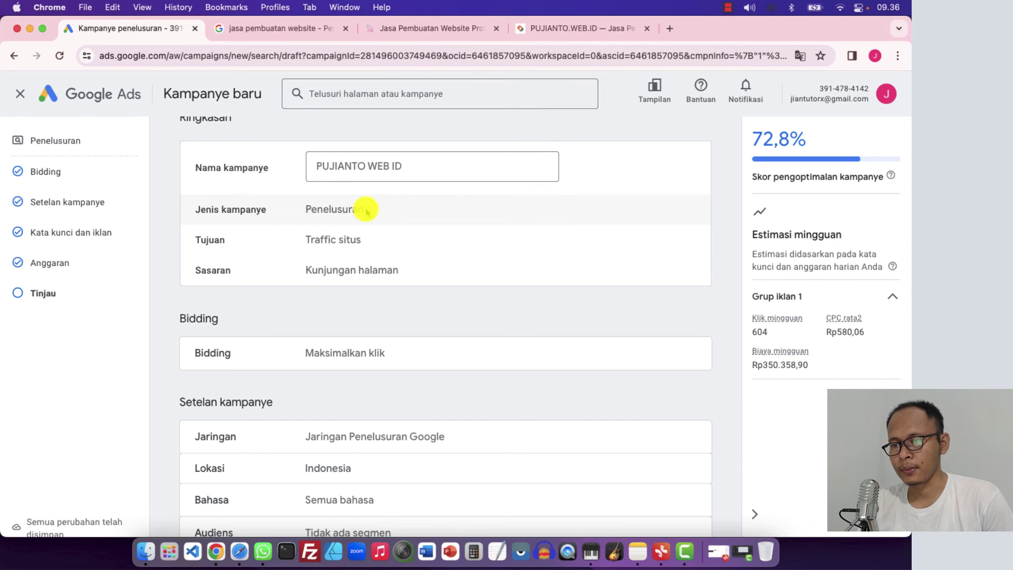
{"action": "scroll", "coordinate": [344, 276], "scroll_direction": "down", "scroll_amount": 10}
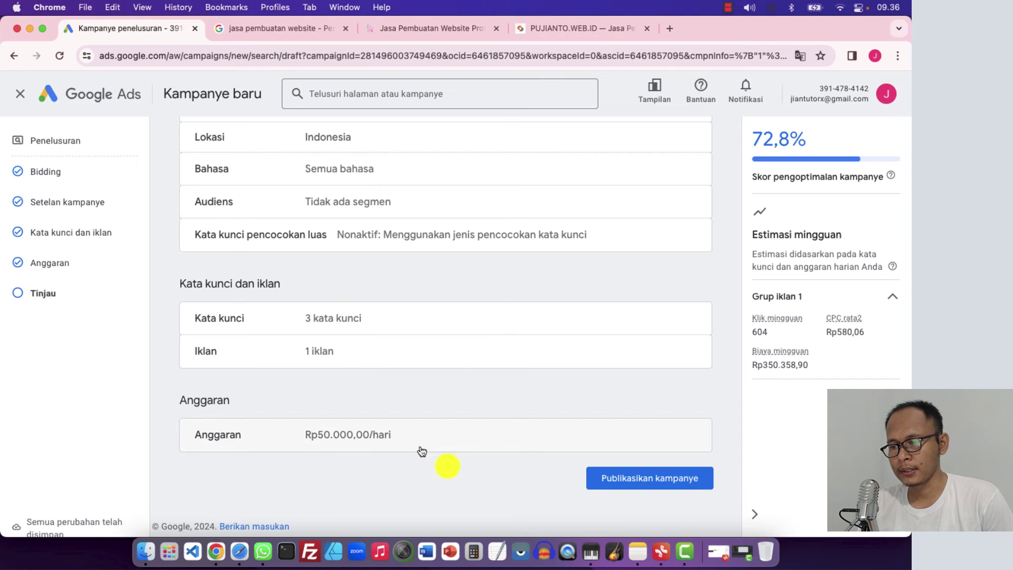
{"action": "left_click", "coordinate": [639, 483]}
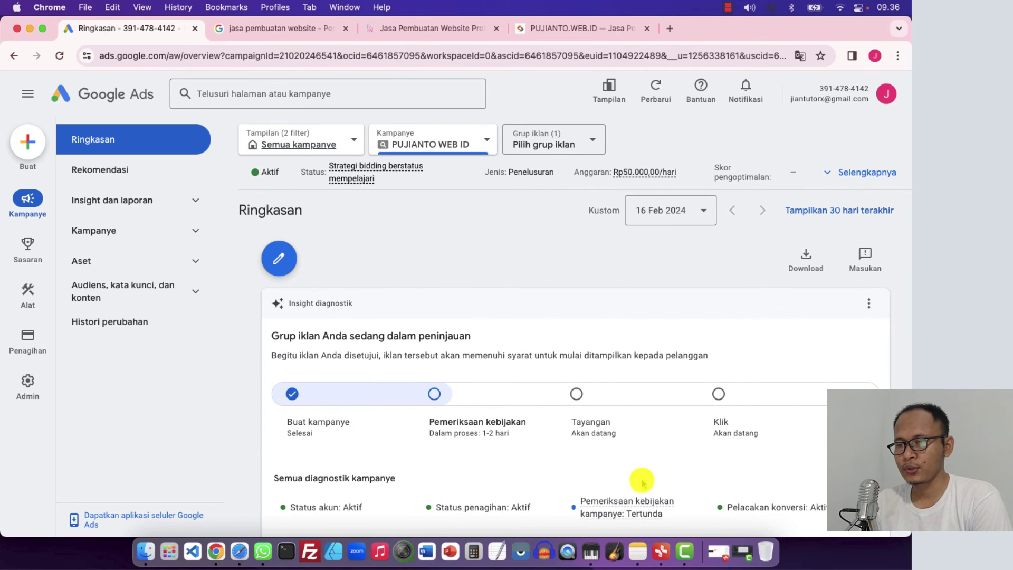
Scroll the Ringkasan overview's Insight diagnostik, Kata kunci and Iklan cards to check review status
{"action": "scroll", "coordinate": [373, 273], "scroll_direction": "down", "scroll_amount": 2}
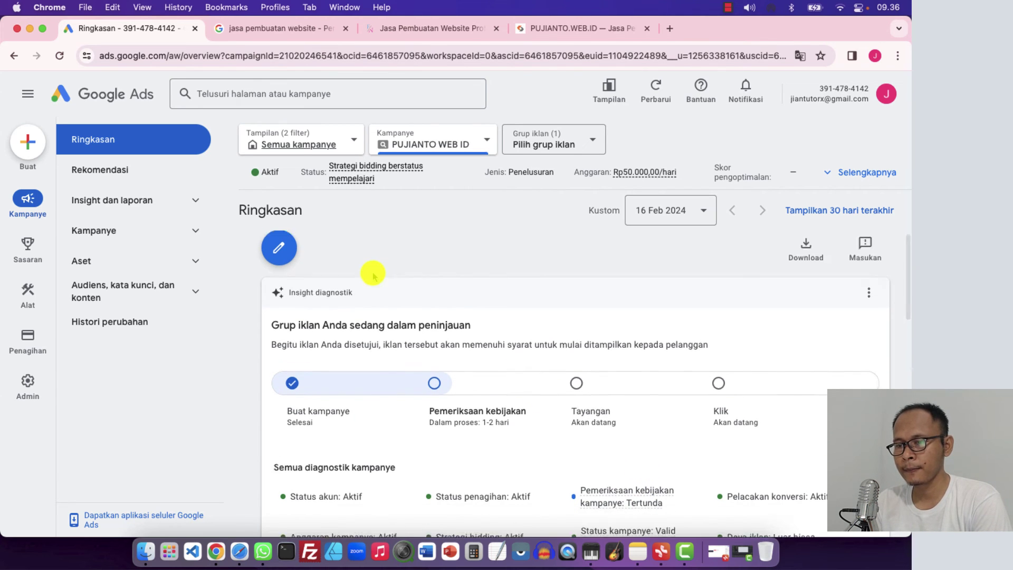
{"action": "scroll", "coordinate": [364, 268], "scroll_direction": "up", "scroll_amount": 1}
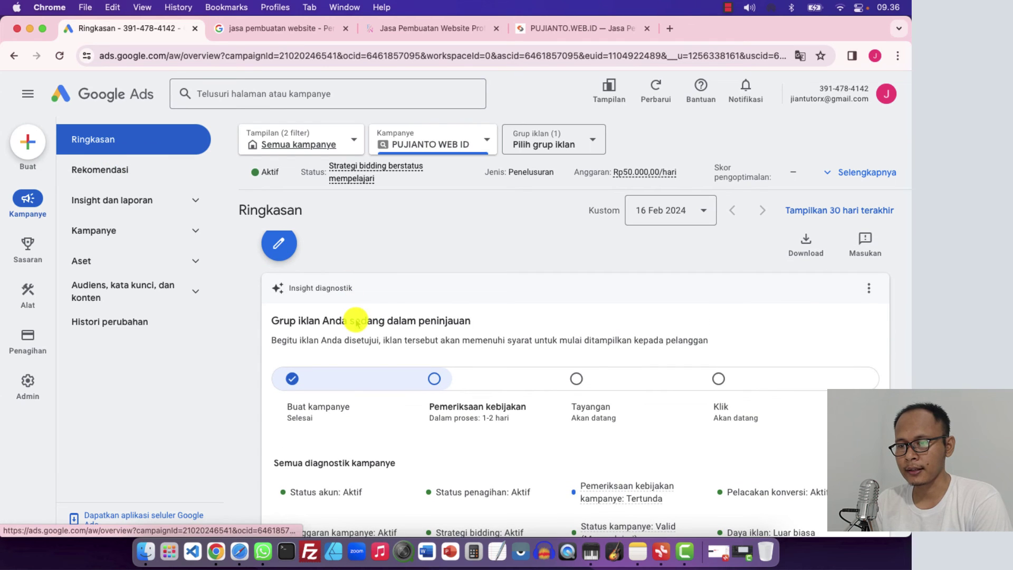
{"action": "scroll", "coordinate": [355, 321], "scroll_direction": "down", "scroll_amount": 2}
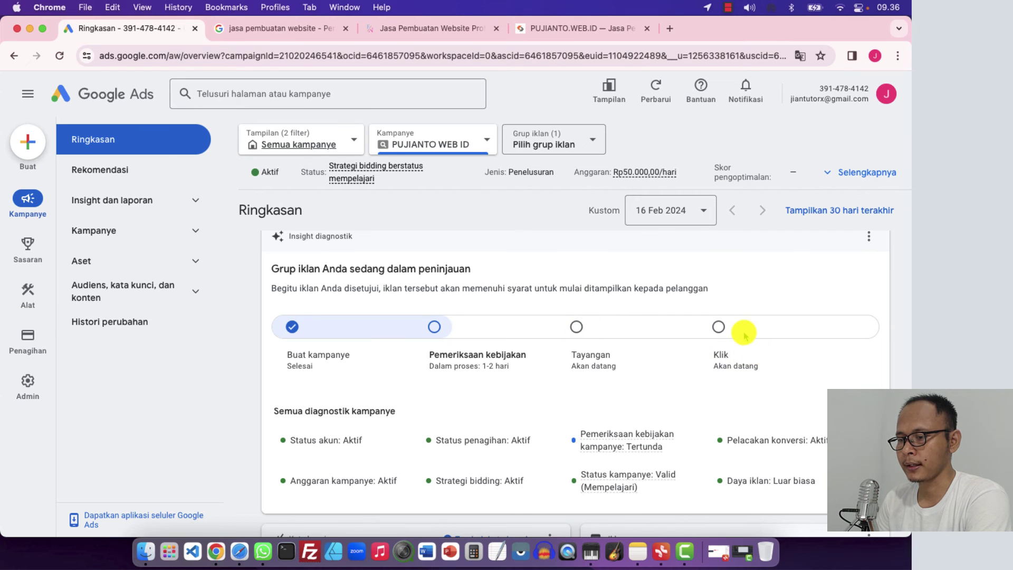
{"action": "scroll", "coordinate": [744, 333], "scroll_direction": "up", "scroll_amount": 2}
{"action": "scroll", "coordinate": [744, 332], "scroll_direction": "down", "scroll_amount": 4}
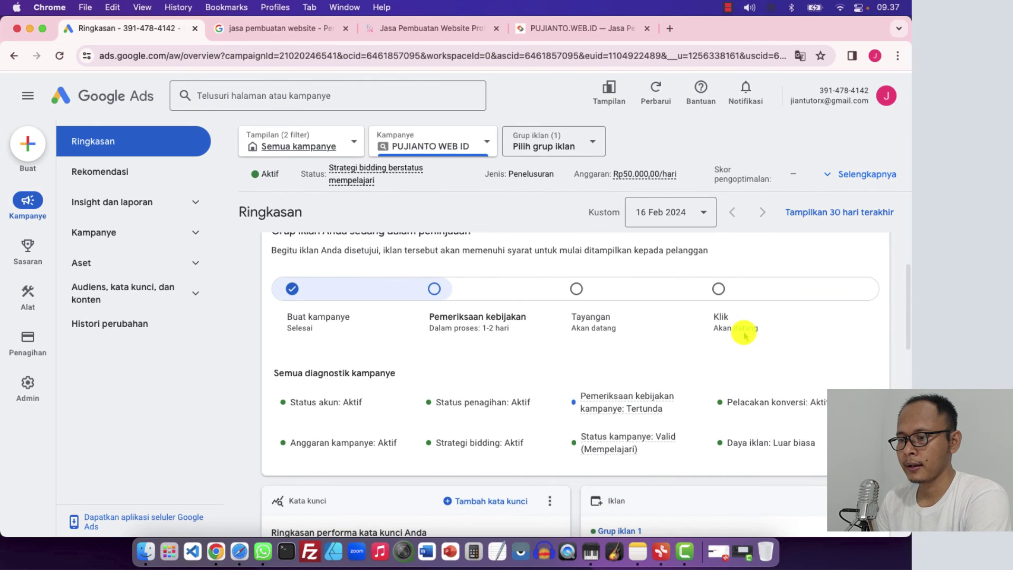
{"action": "scroll", "coordinate": [743, 333], "scroll_direction": "down", "scroll_amount": 4}
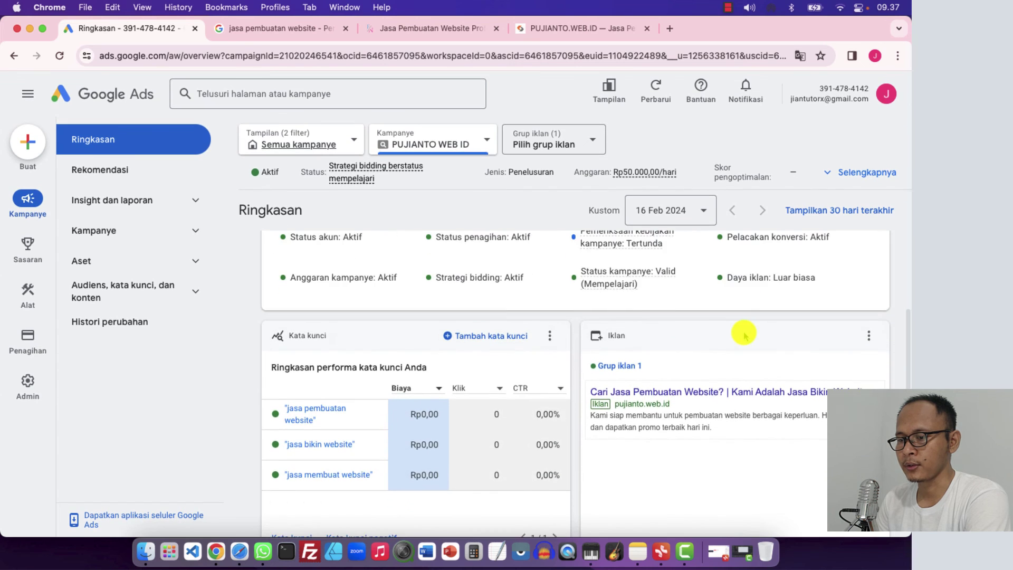
{"action": "scroll", "coordinate": [743, 333], "scroll_direction": "up", "scroll_amount": 6}
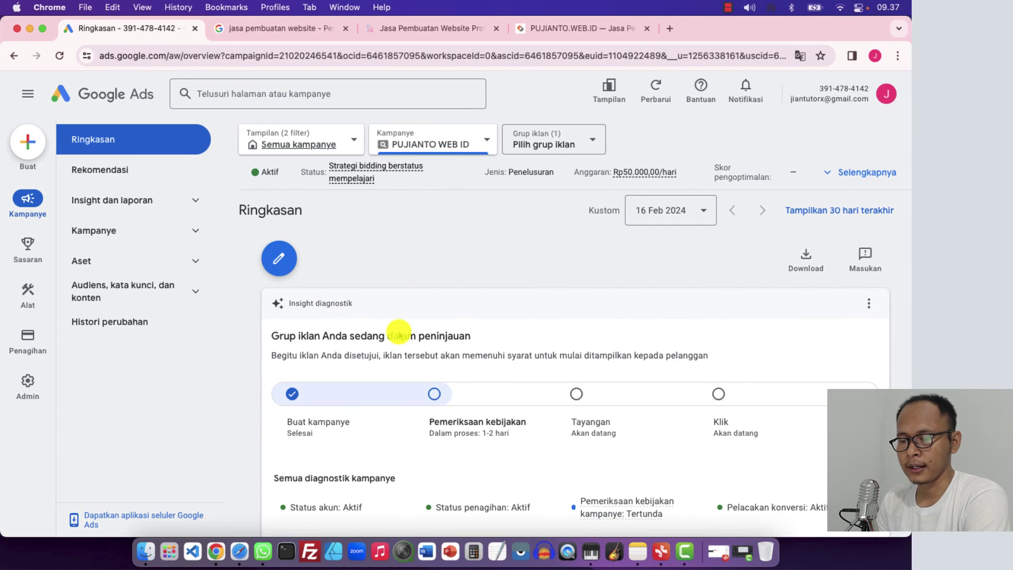
{"action": "scroll", "coordinate": [398, 334], "scroll_direction": "down", "scroll_amount": 2}
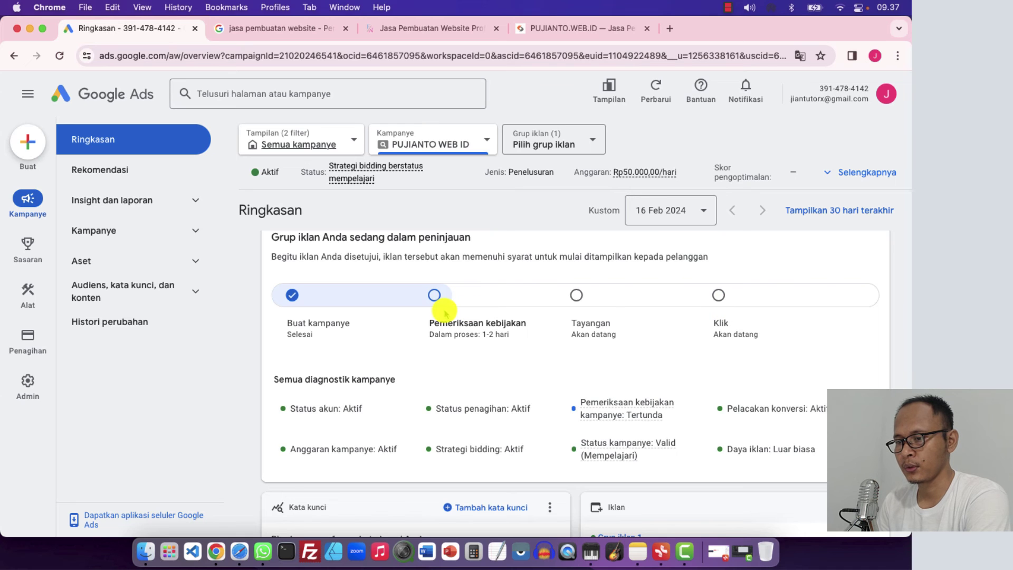
{"action": "scroll", "coordinate": [411, 312], "scroll_direction": "up", "scroll_amount": 3}
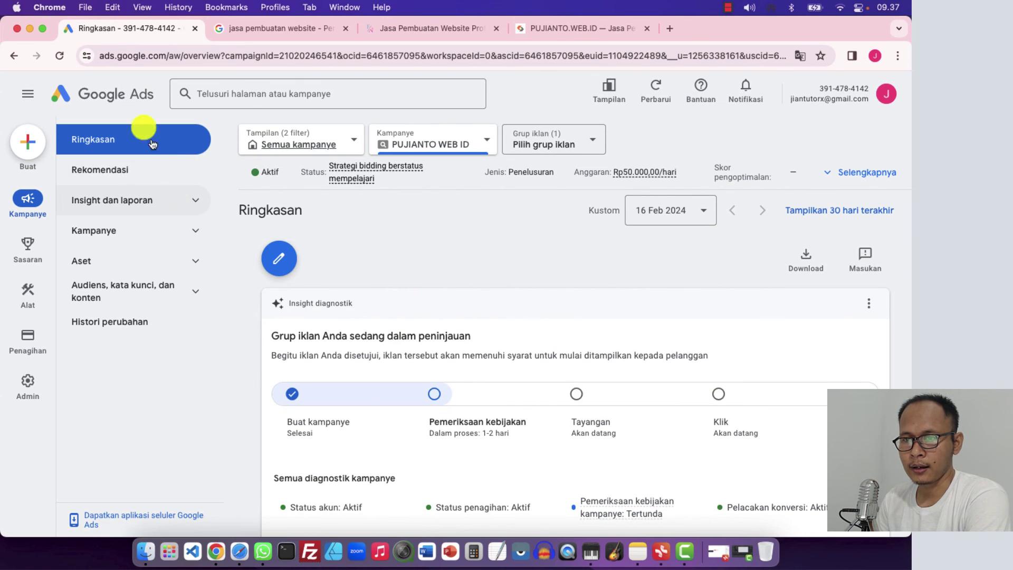
Go from the account overview to the Kampanye list through the sidebar's Kampanye section
{"action": "left_click", "coordinate": [109, 93]}
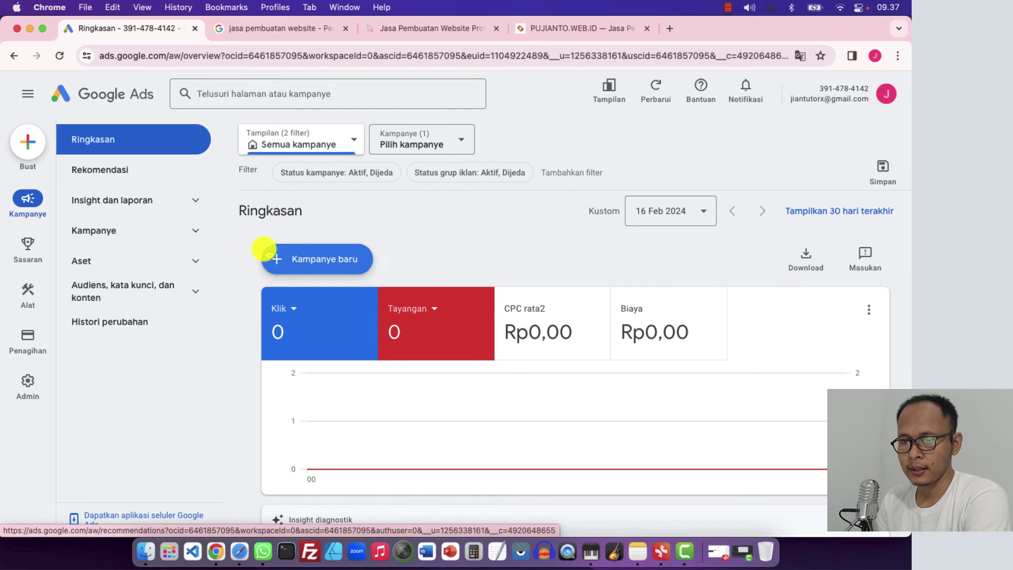
{"action": "left_click", "coordinate": [188, 226]}
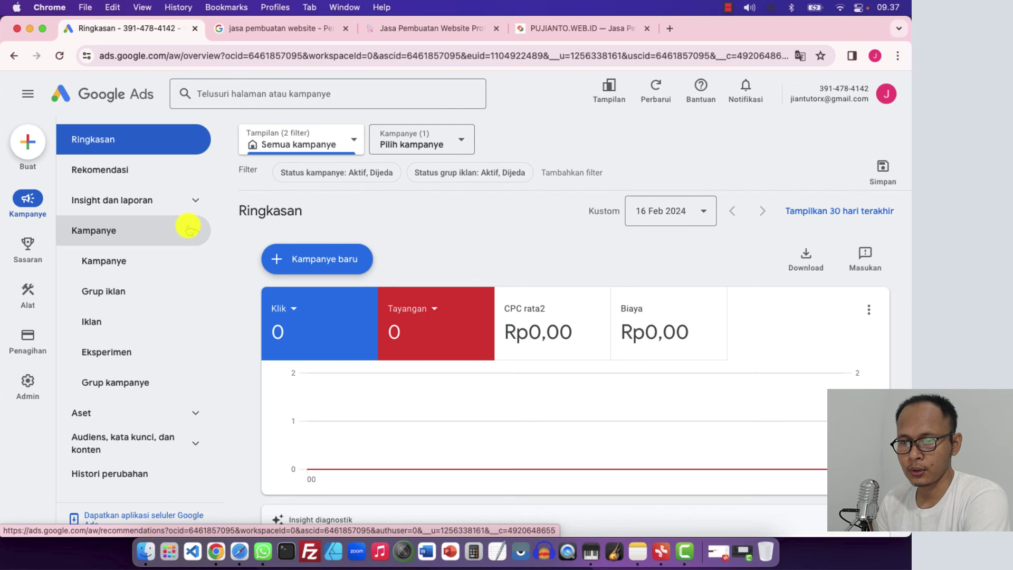
{"action": "left_click", "coordinate": [114, 263]}
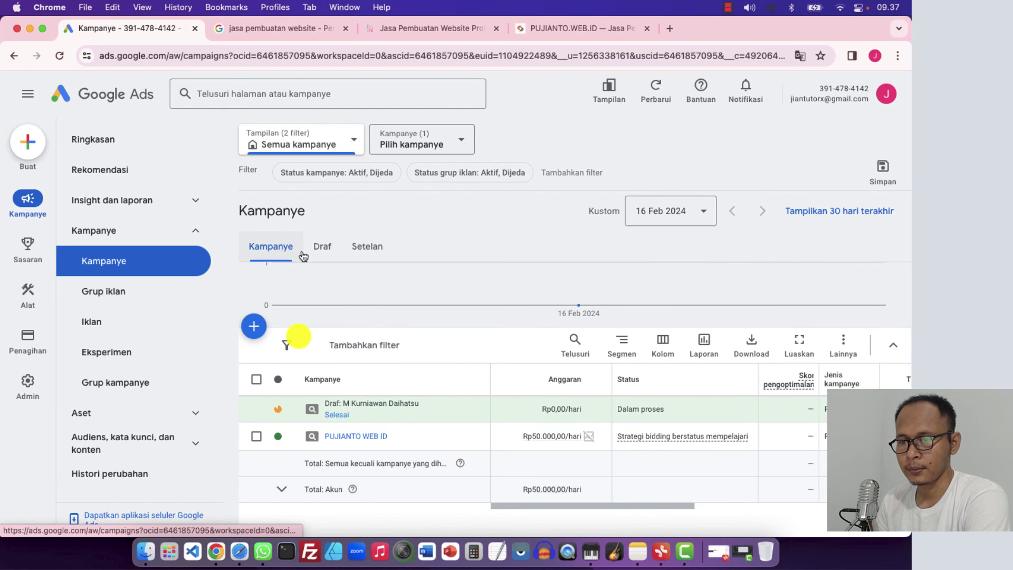
{"action": "scroll", "coordinate": [337, 285], "scroll_direction": "down", "scroll_amount": 1}
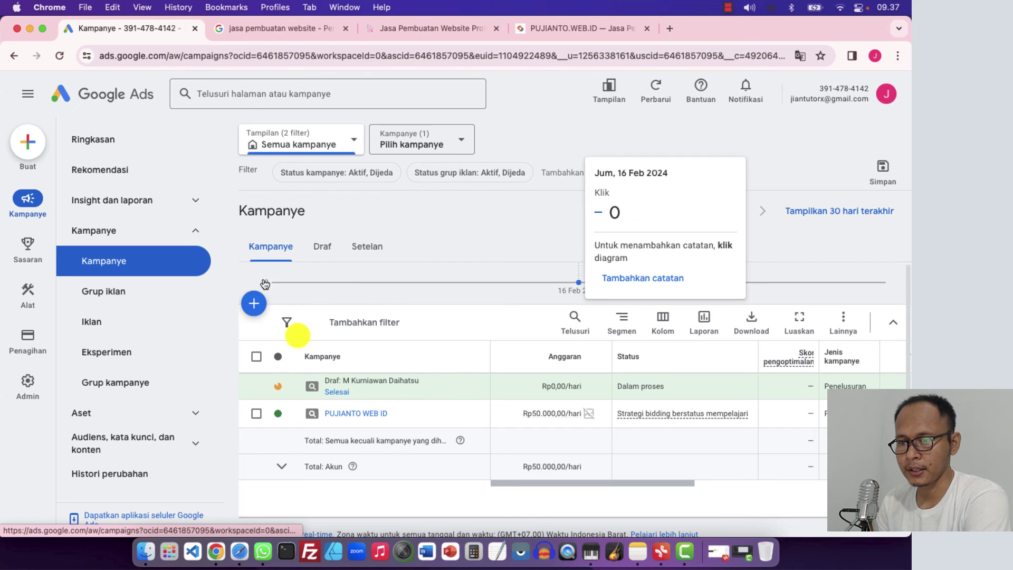
{"action": "left_click", "coordinate": [251, 304]}
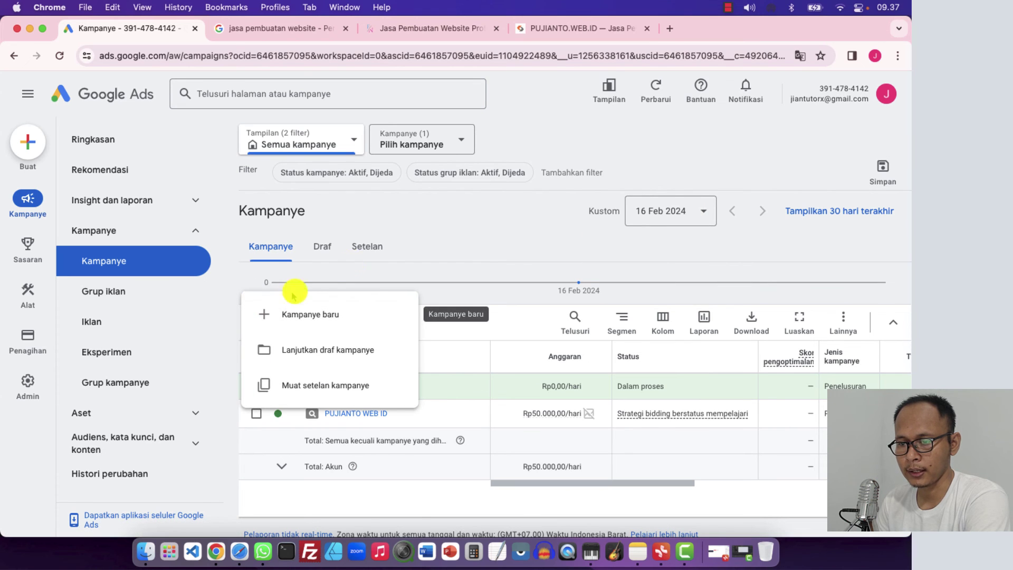
{"action": "left_click", "coordinate": [447, 221]}
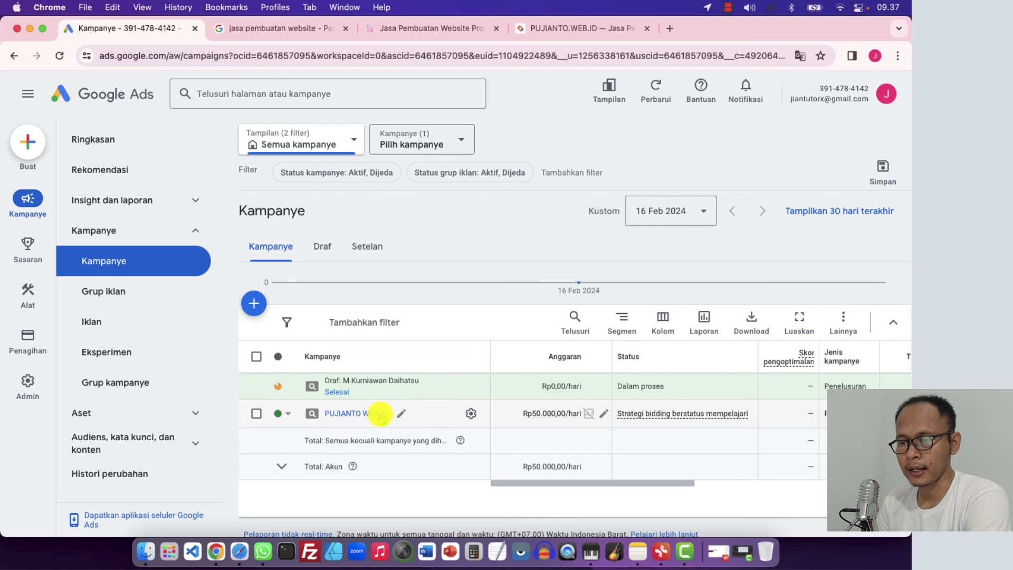
{"action": "left_click", "coordinate": [287, 417]}
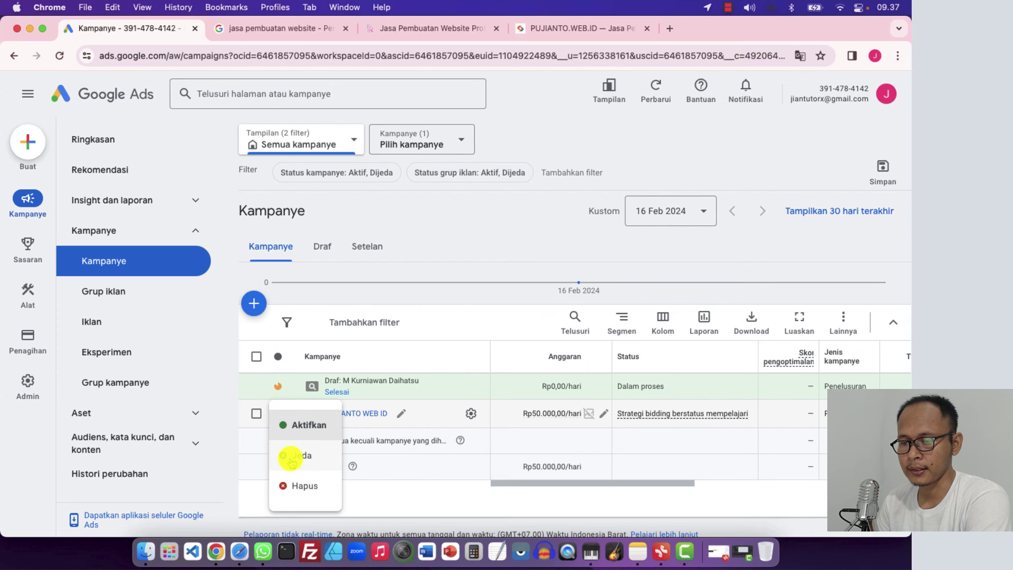
{"action": "left_click", "coordinate": [307, 425]}
{"action": "left_click", "coordinate": [281, 414]}
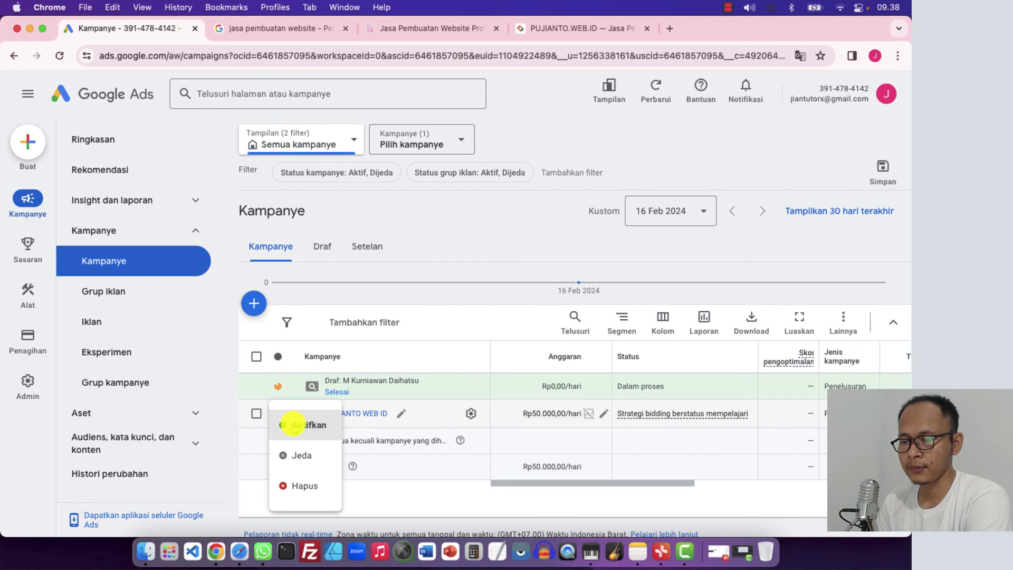
{"action": "left_click", "coordinate": [295, 426]}
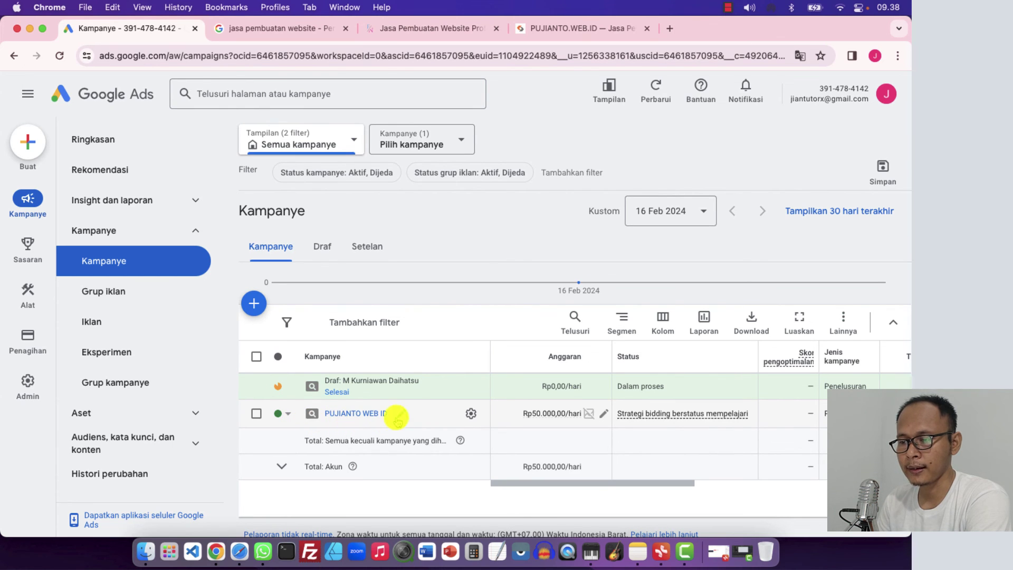
{"action": "mouse_move", "coordinate": [589, 417]}
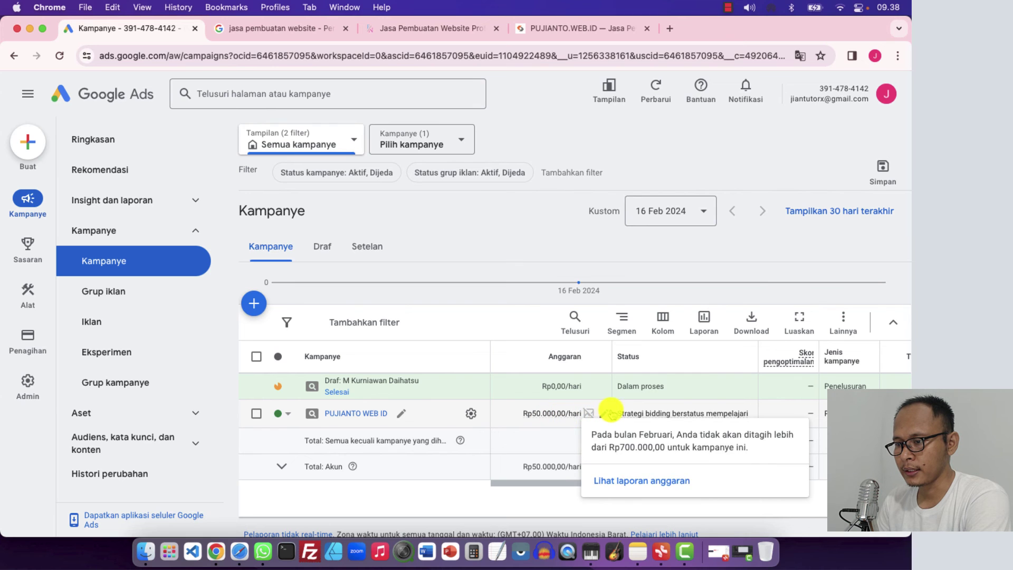
{"action": "scroll", "coordinate": [561, 419], "scroll_direction": "right", "scroll_amount": 3}
{"action": "scroll", "coordinate": [561, 419], "scroll_direction": "right", "scroll_amount": 2}
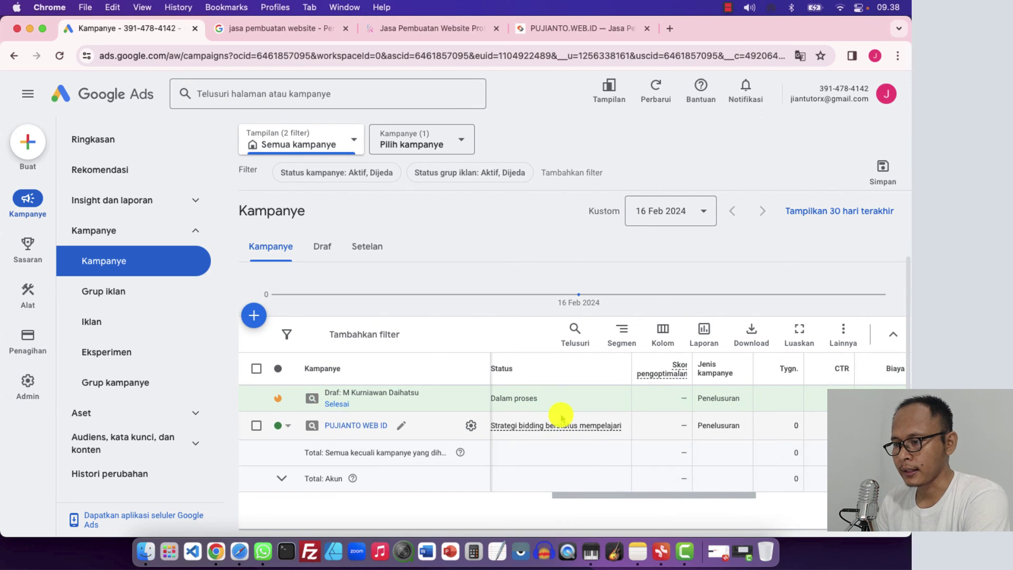
{"action": "scroll", "coordinate": [564, 425], "scroll_direction": "left", "scroll_amount": 3}
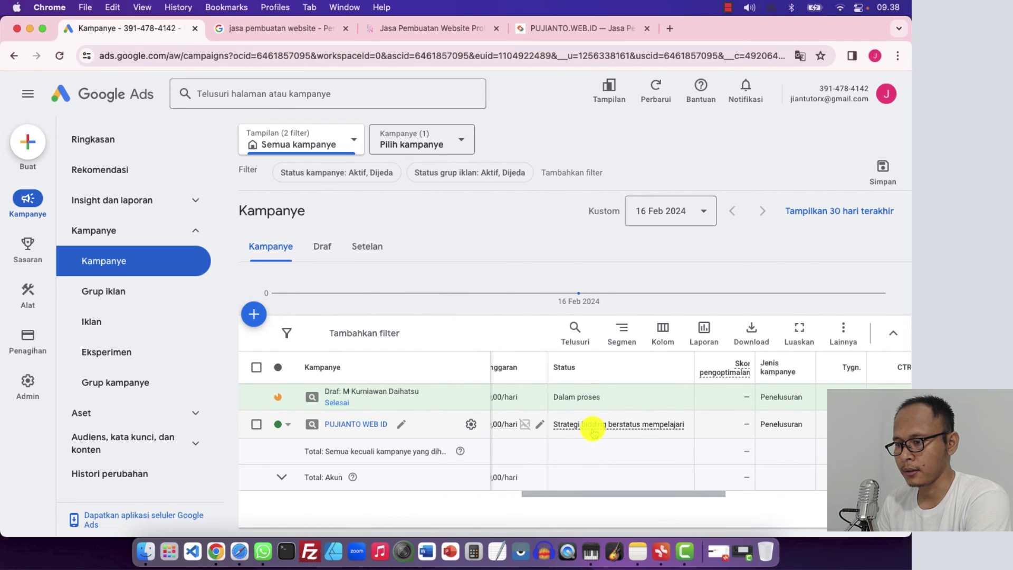
{"action": "scroll", "coordinate": [652, 426], "scroll_direction": "right", "scroll_amount": 5}
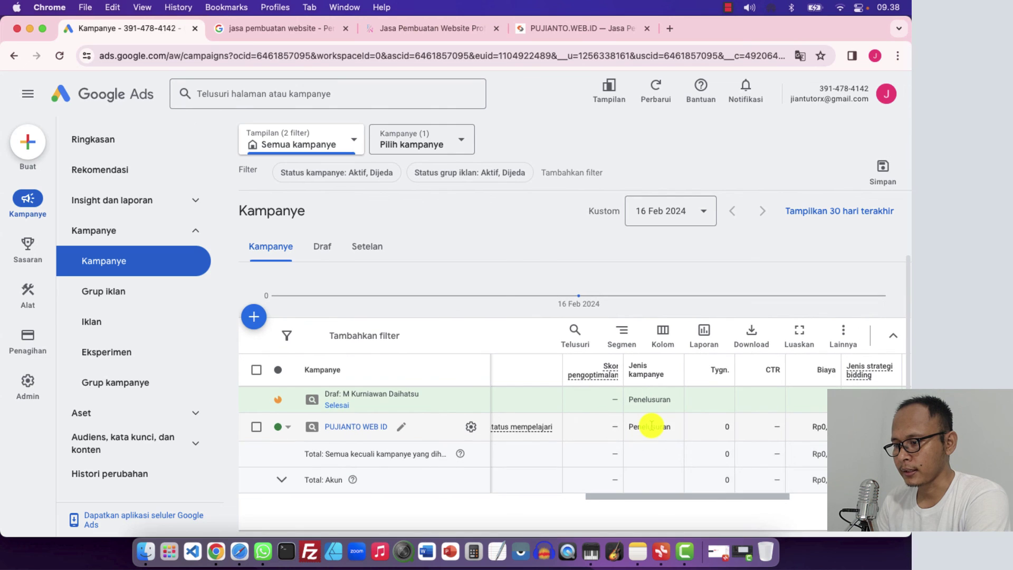
{"action": "scroll", "coordinate": [652, 426], "scroll_direction": "right", "scroll_amount": 3}
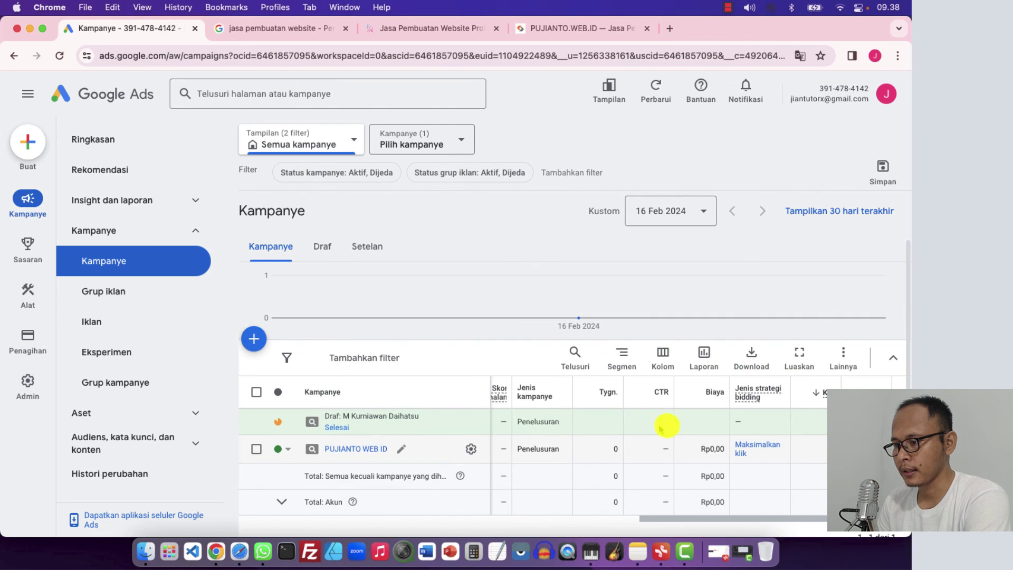
{"action": "scroll", "coordinate": [737, 435], "scroll_direction": "right", "scroll_amount": 3}
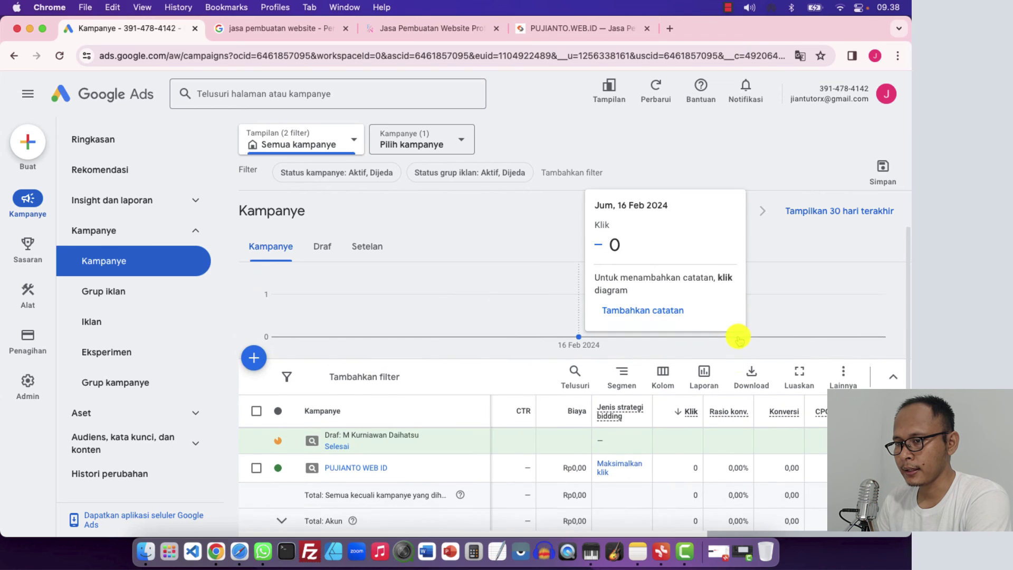
{"action": "scroll", "coordinate": [738, 333], "scroll_direction": "down", "scroll_amount": 2}
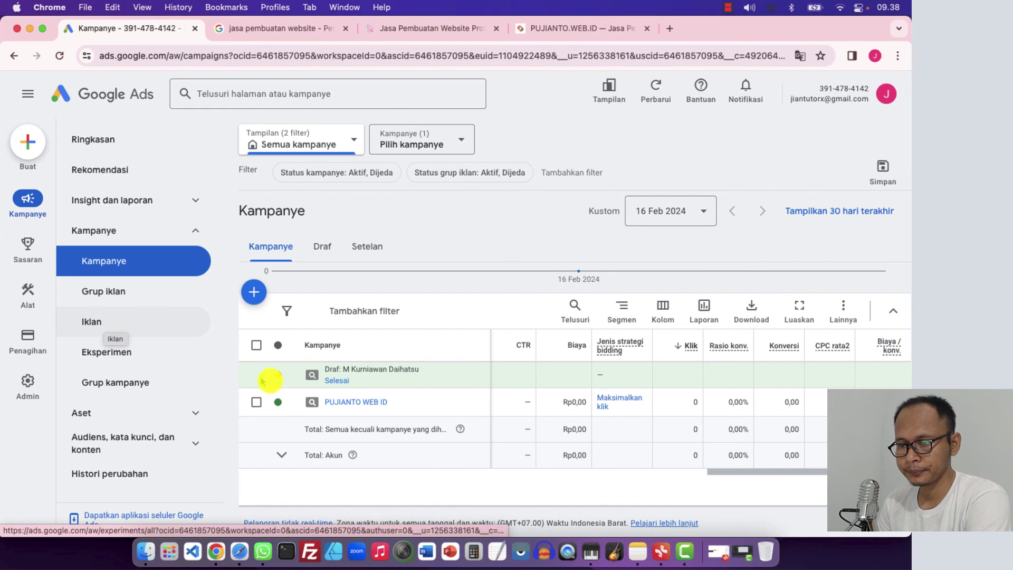
Open PUJIANTO WEB ID and view its Iklan page, where the search ad awaits review
{"action": "left_click", "coordinate": [342, 403]}
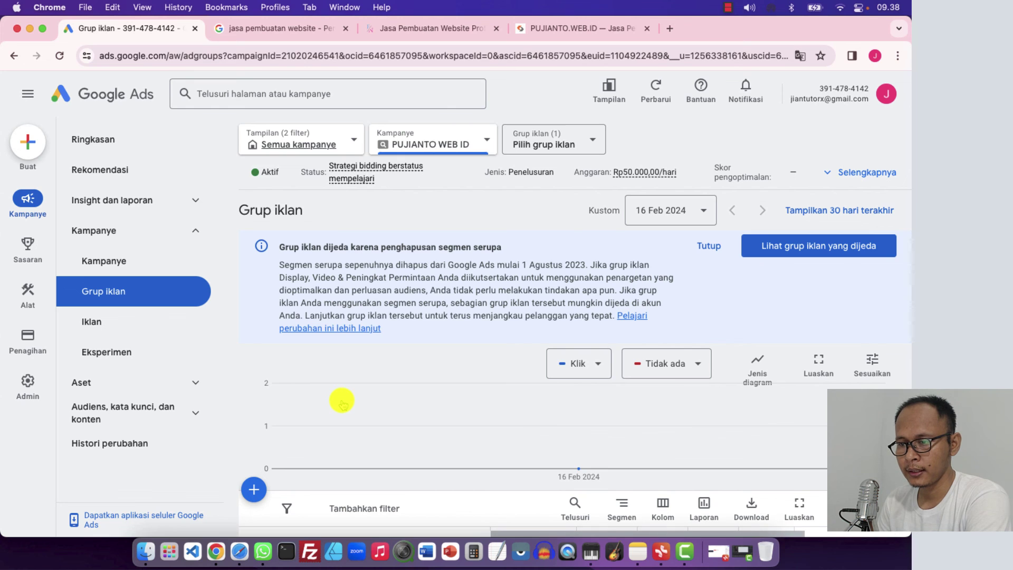
{"action": "scroll", "coordinate": [336, 356], "scroll_direction": "down", "scroll_amount": 5}
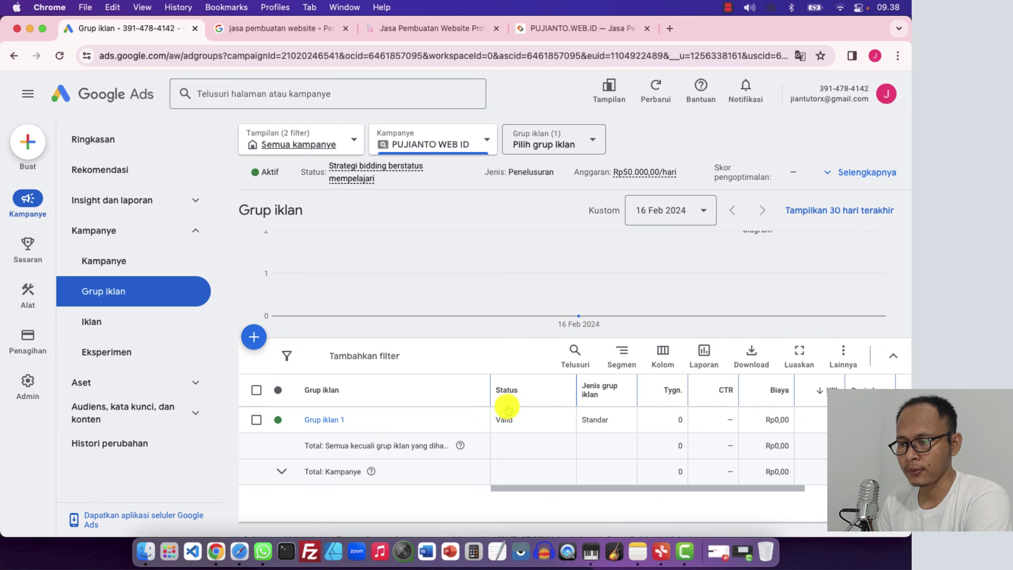
{"action": "left_click", "coordinate": [91, 323]}
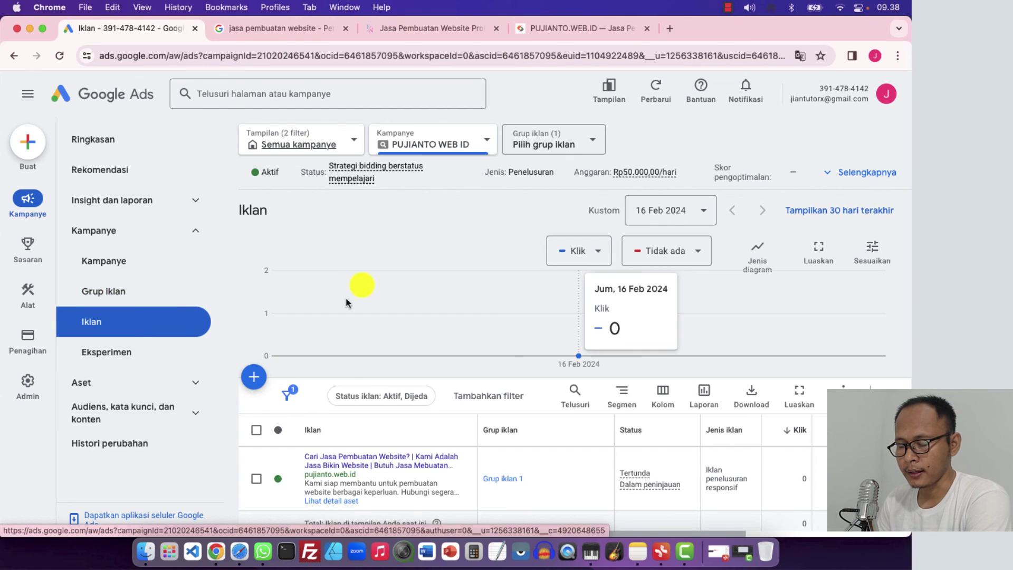
{"action": "scroll", "coordinate": [384, 269], "scroll_direction": "down", "scroll_amount": 2}
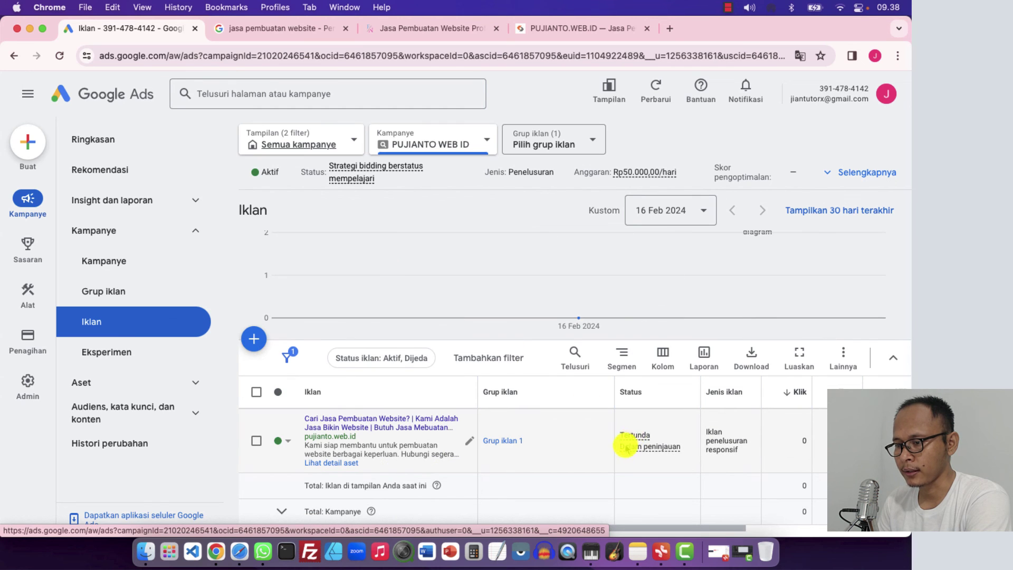
{"action": "mouse_move", "coordinate": [642, 451]}
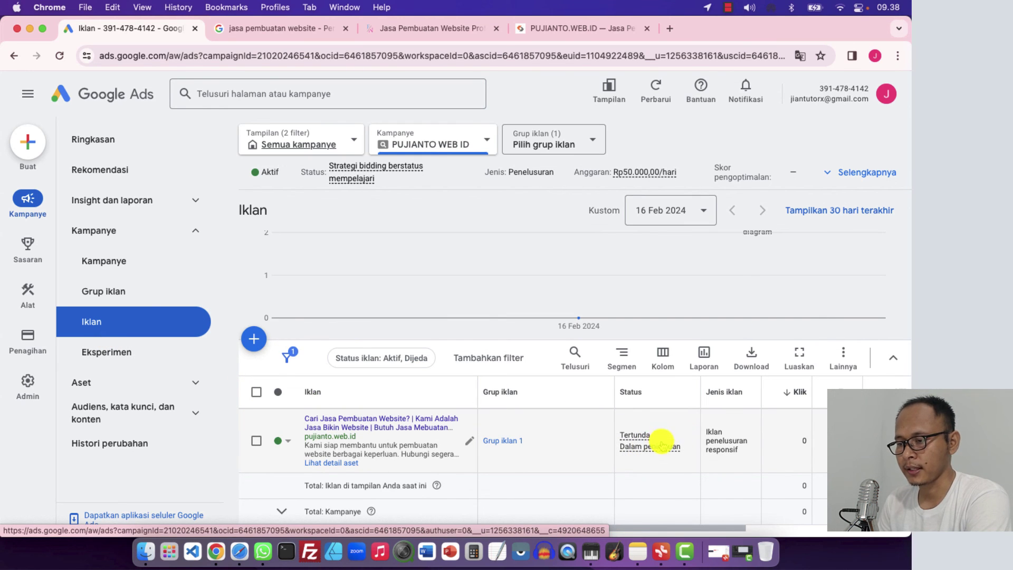
View the PUJIANTO WEB ID campaign's Ringkasan overview summary
{"action": "left_click", "coordinate": [95, 138]}
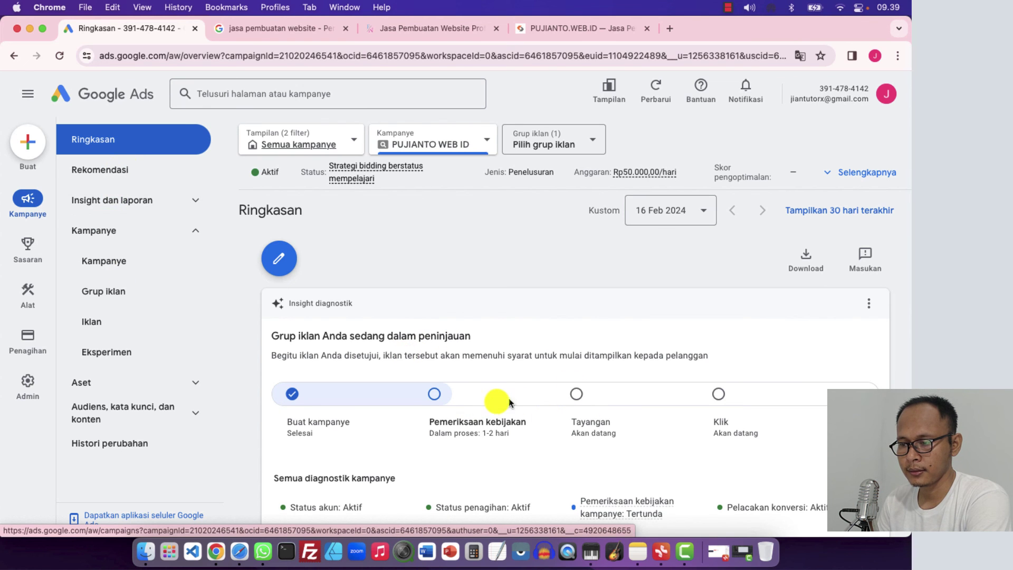
{"action": "scroll", "coordinate": [494, 405], "scroll_direction": "down", "scroll_amount": 2}
{"action": "scroll", "coordinate": [494, 405], "scroll_direction": "up", "scroll_amount": 2}
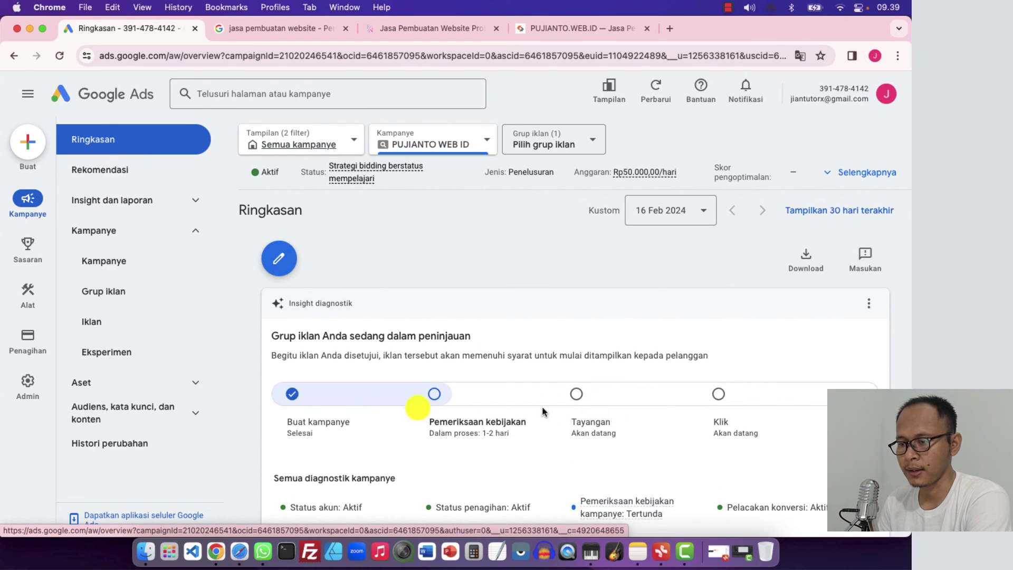
{"action": "scroll", "coordinate": [373, 409], "scroll_direction": "down", "scroll_amount": 3}
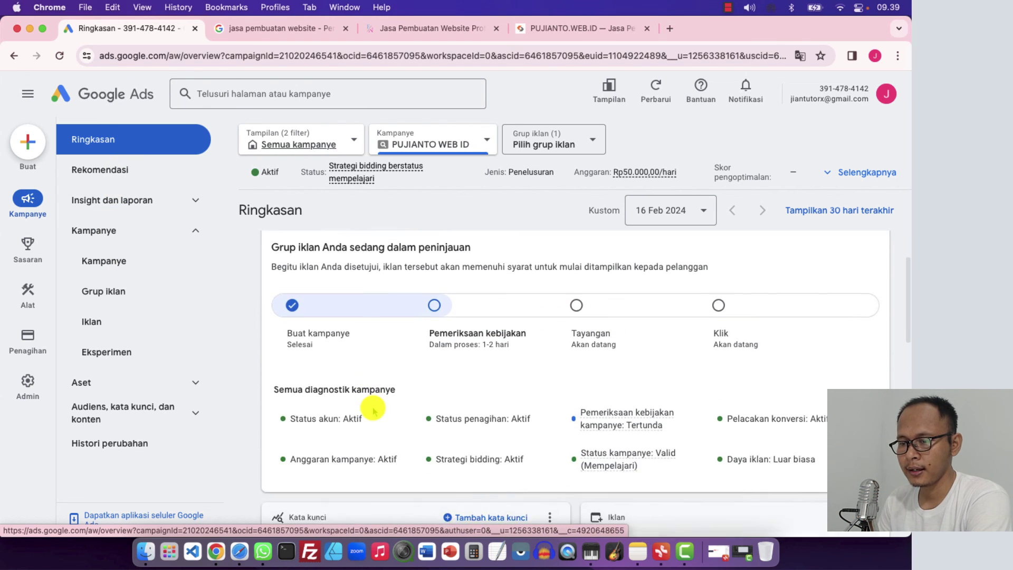
Reopen PUJIANTO WEB ID's ad groups from the Kampanye list, then return to Ringkasan
{"action": "left_click", "coordinate": [107, 261]}
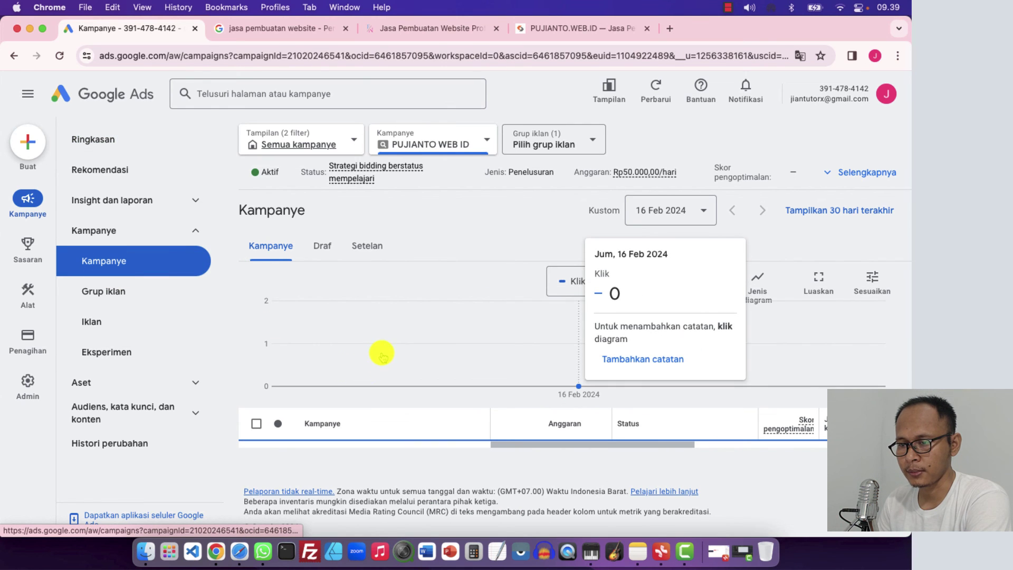
{"action": "scroll", "coordinate": [364, 396], "scroll_direction": "down", "scroll_amount": 1}
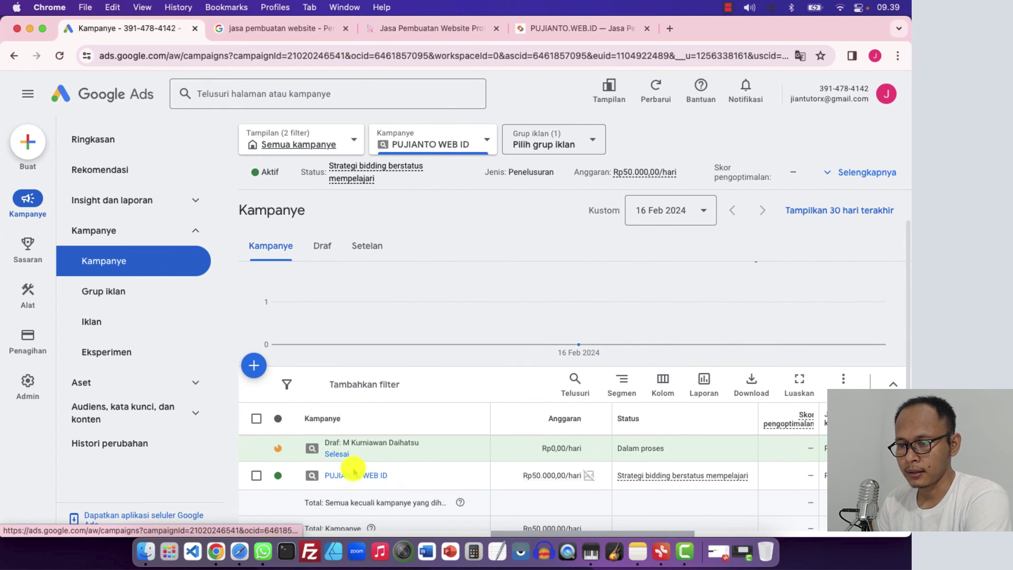
{"action": "left_click", "coordinate": [353, 474]}
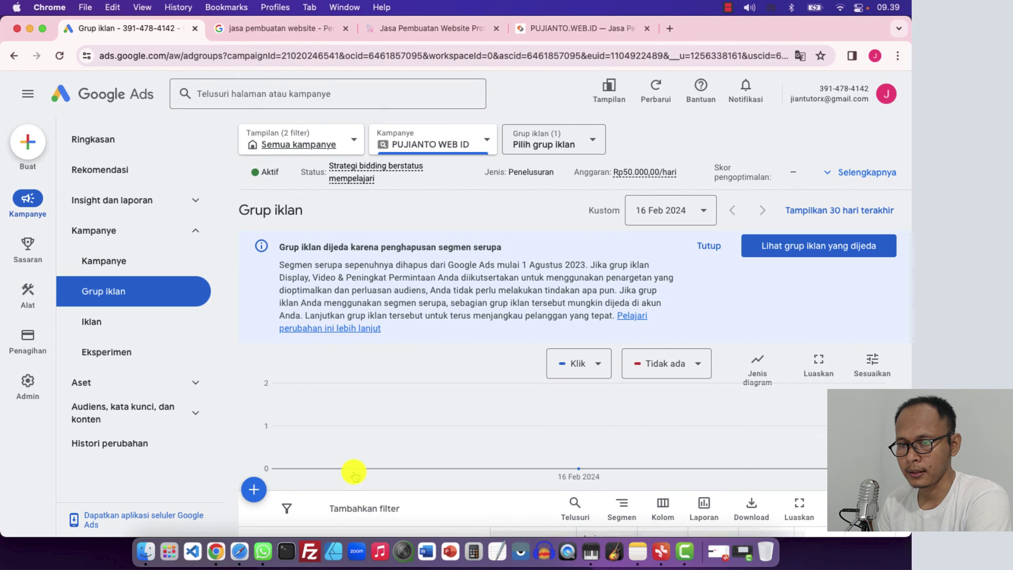
{"action": "scroll", "coordinate": [381, 375], "scroll_direction": "down", "scroll_amount": 3}
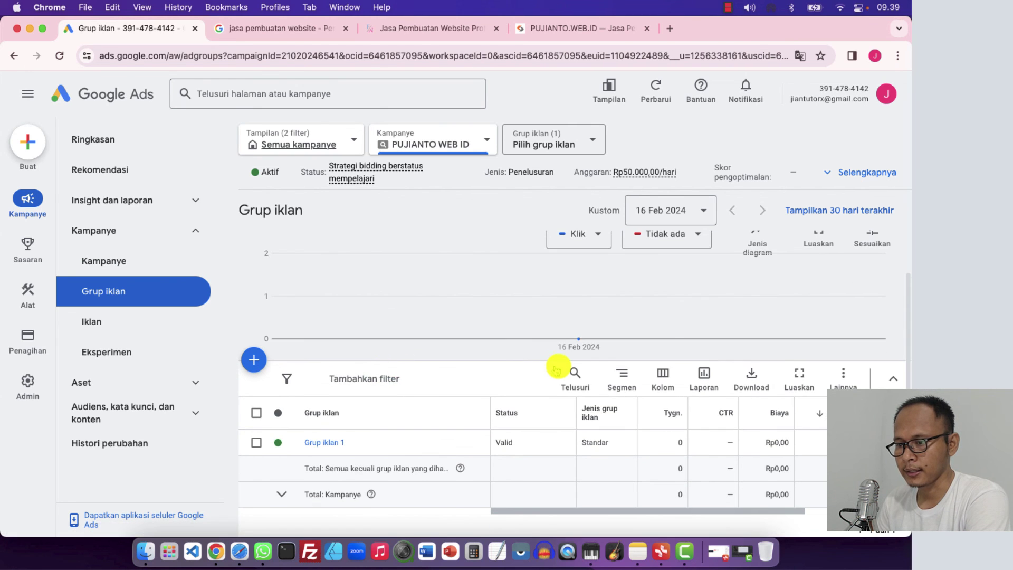
{"action": "scroll", "coordinate": [558, 369], "scroll_direction": "down", "scroll_amount": 2}
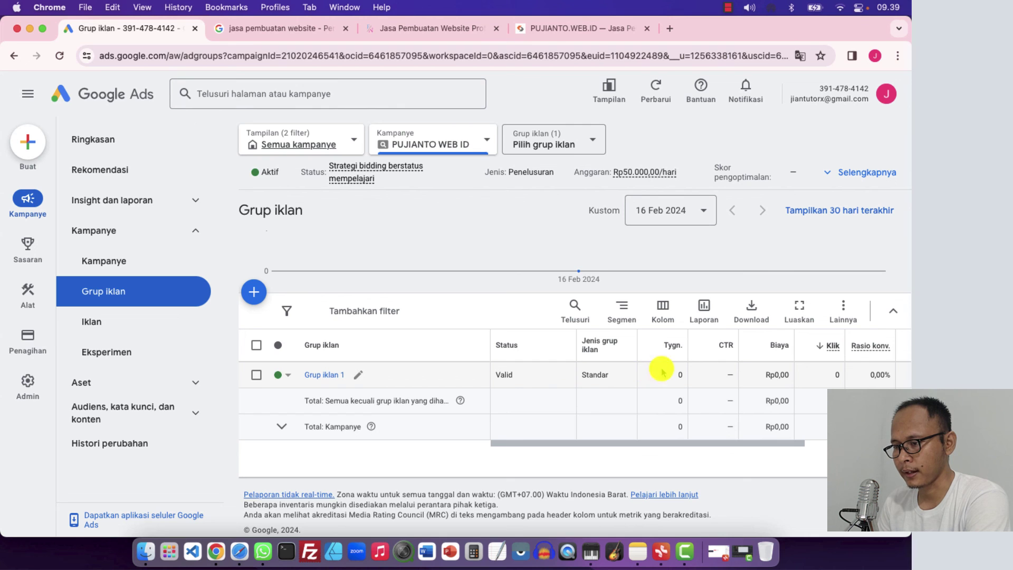
{"action": "scroll", "coordinate": [788, 376], "scroll_direction": "right", "scroll_amount": 3}
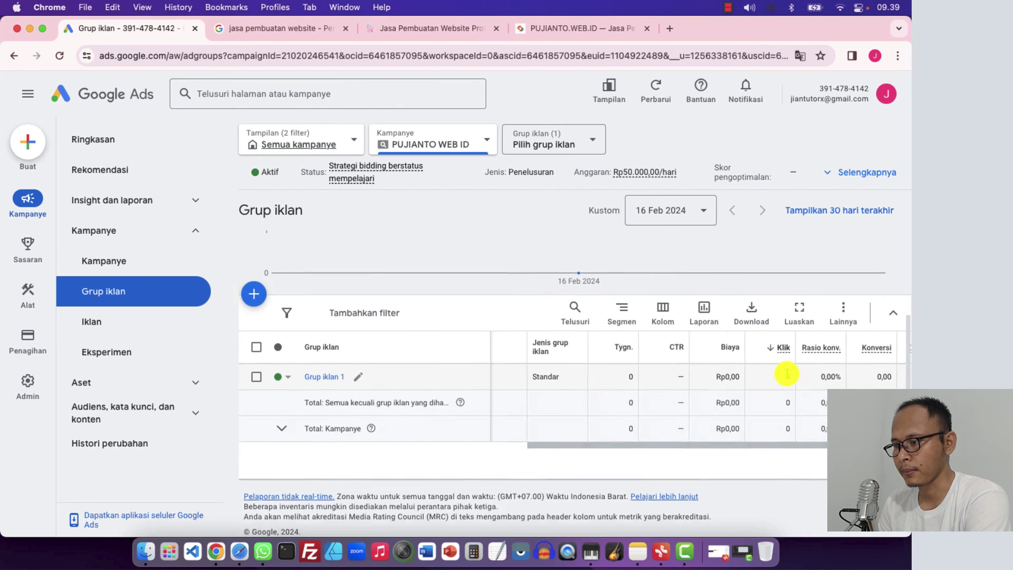
{"action": "scroll", "coordinate": [788, 375], "scroll_direction": "up", "scroll_amount": 1}
{"action": "scroll", "coordinate": [788, 376], "scroll_direction": "right", "scroll_amount": 1}
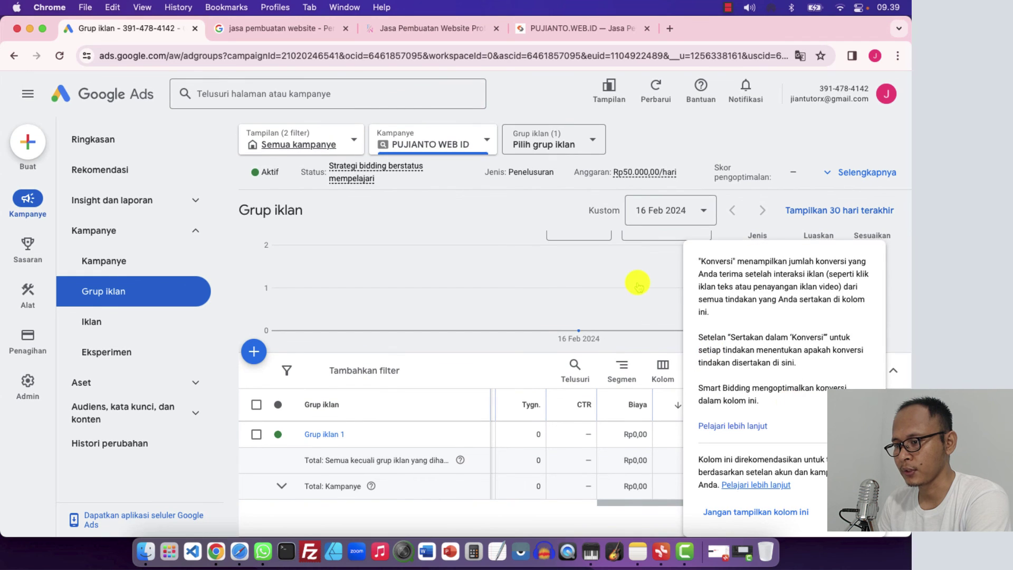
{"action": "mouse_move", "coordinate": [578, 325]}
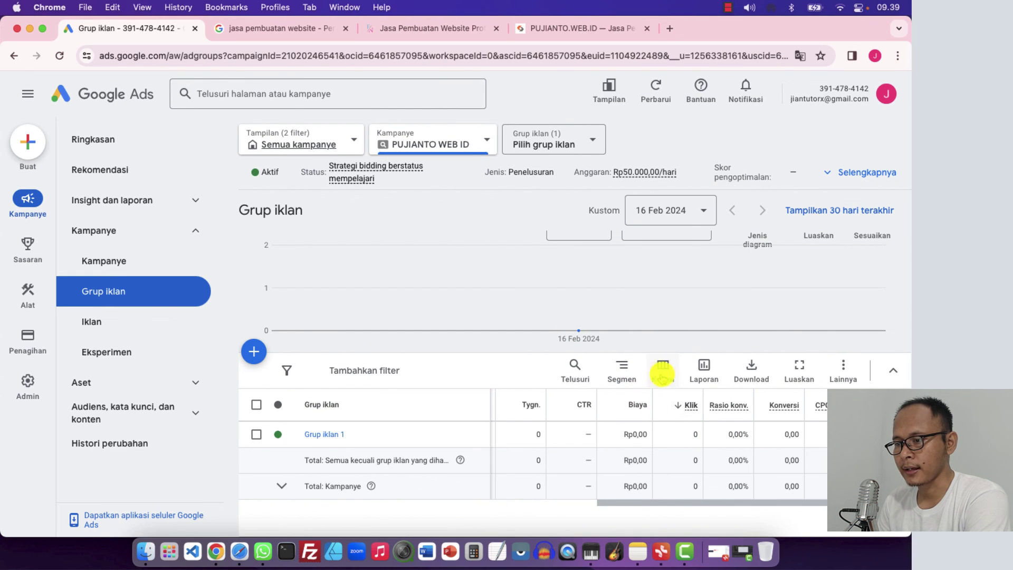
{"action": "scroll", "coordinate": [671, 426], "scroll_direction": "down", "scroll_amount": 2}
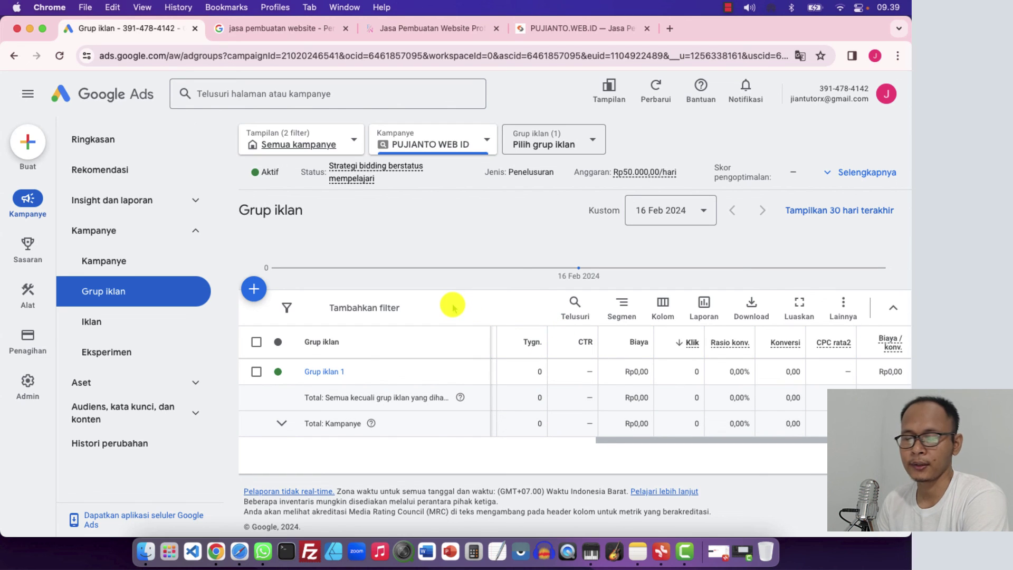
{"action": "mouse_move", "coordinate": [395, 241]}
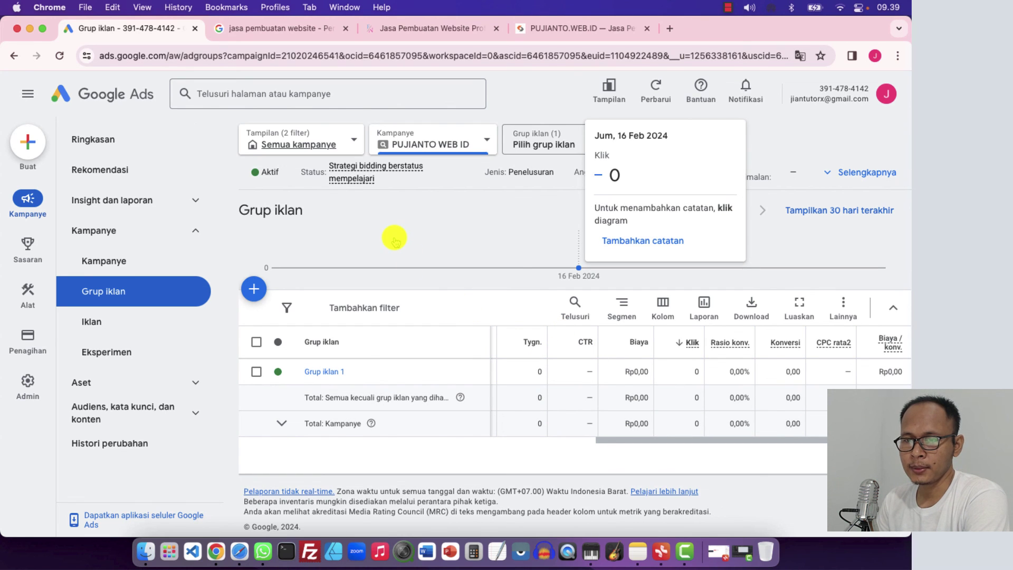
{"action": "left_click", "coordinate": [97, 142]}
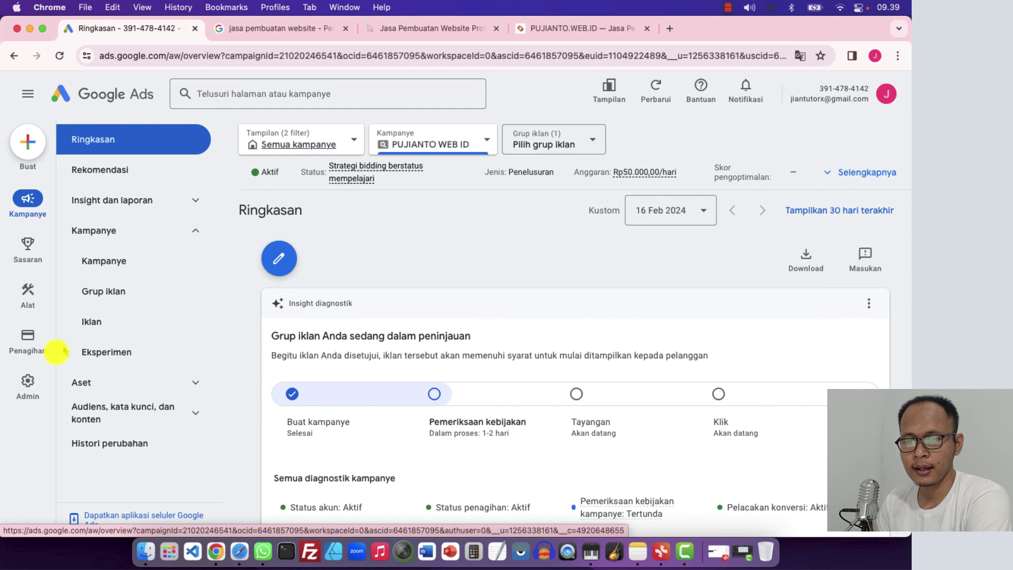
{"action": "mouse_move", "coordinate": [27, 345]}
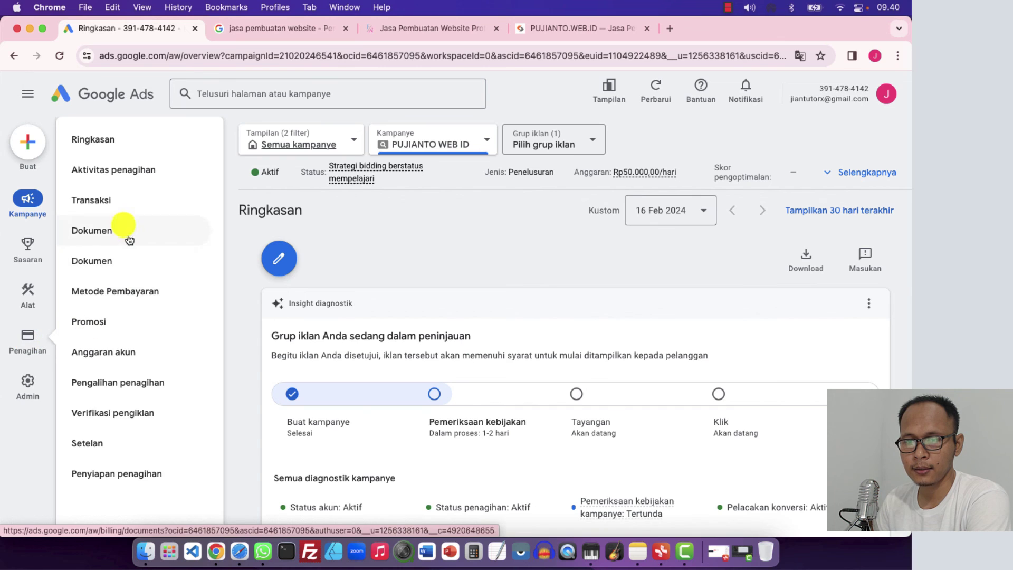
Open the billing Ringkasan page showing Rp0,00 available funds
{"action": "left_click", "coordinate": [106, 142]}
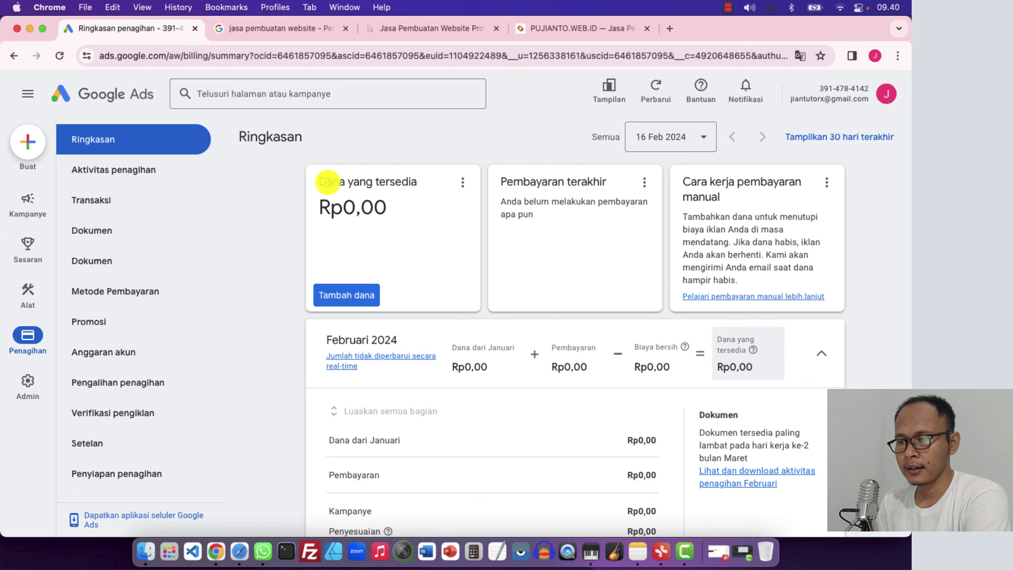
Abandon the Tambah dana payment dialog, dismiss the billing survey, and return to the campaigns overview
{"action": "left_click", "coordinate": [346, 300]}
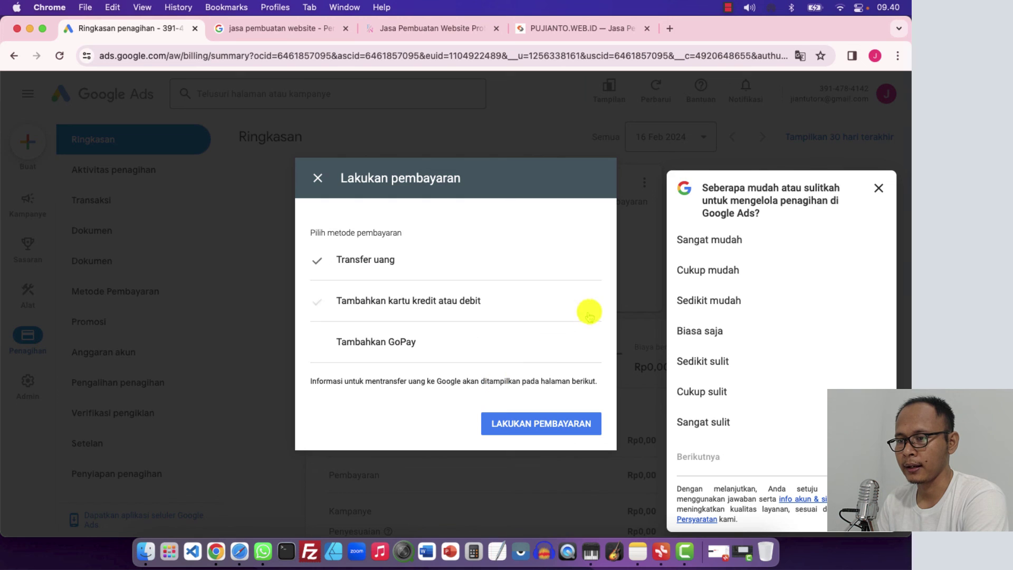
{"action": "left_click", "coordinate": [315, 175]}
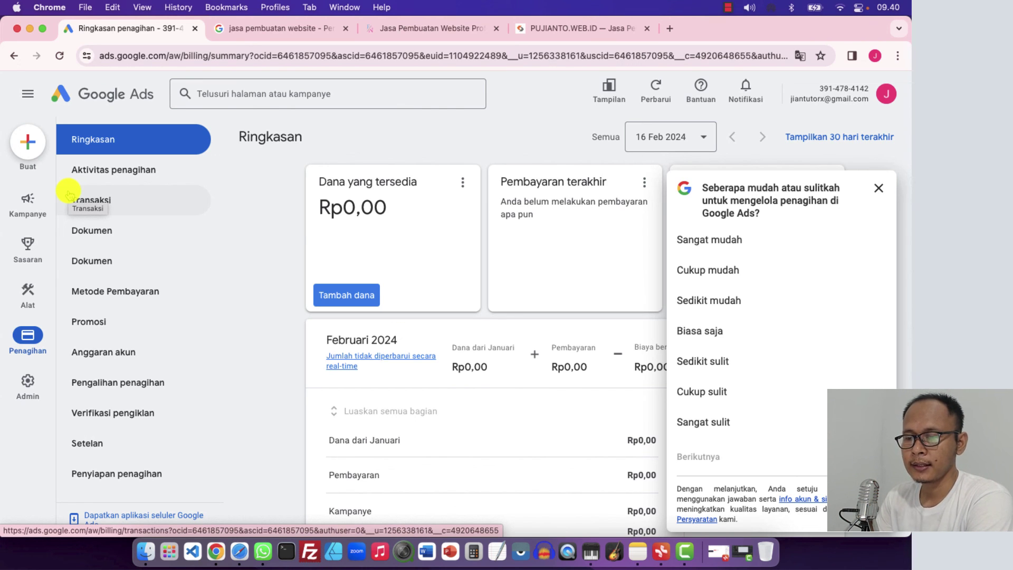
{"action": "left_click", "coordinate": [879, 187]}
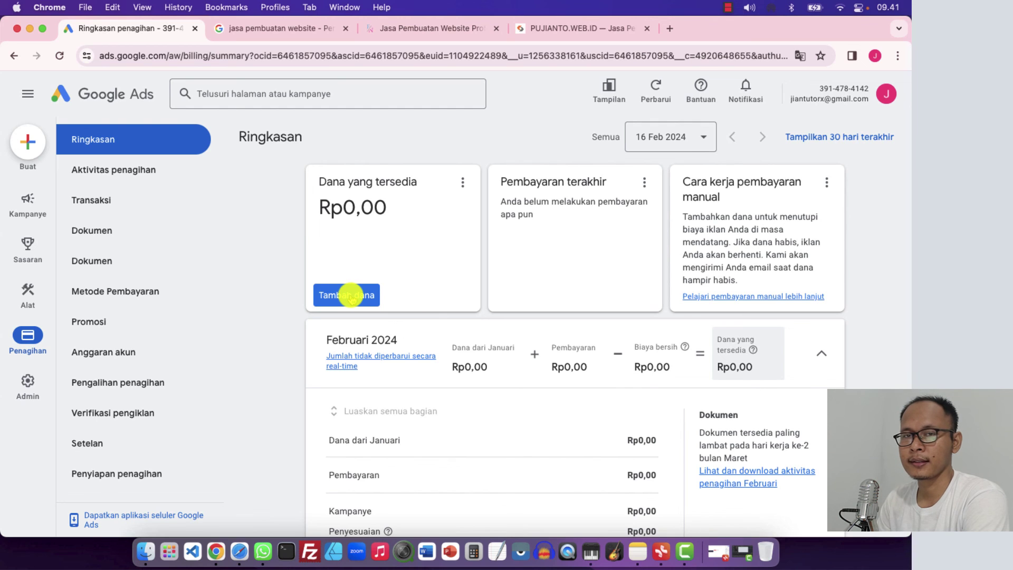
{"action": "left_click", "coordinate": [120, 90]}
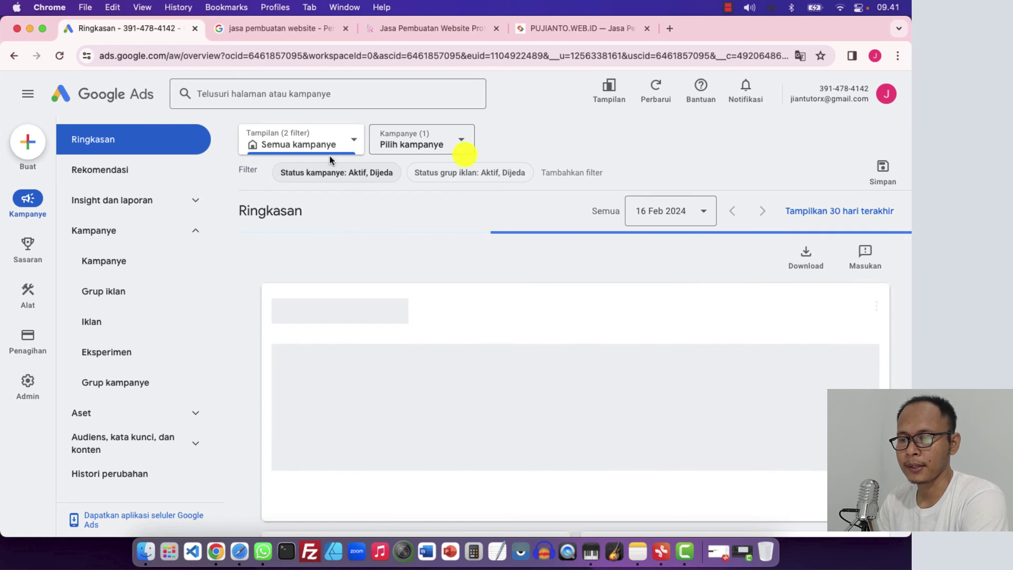